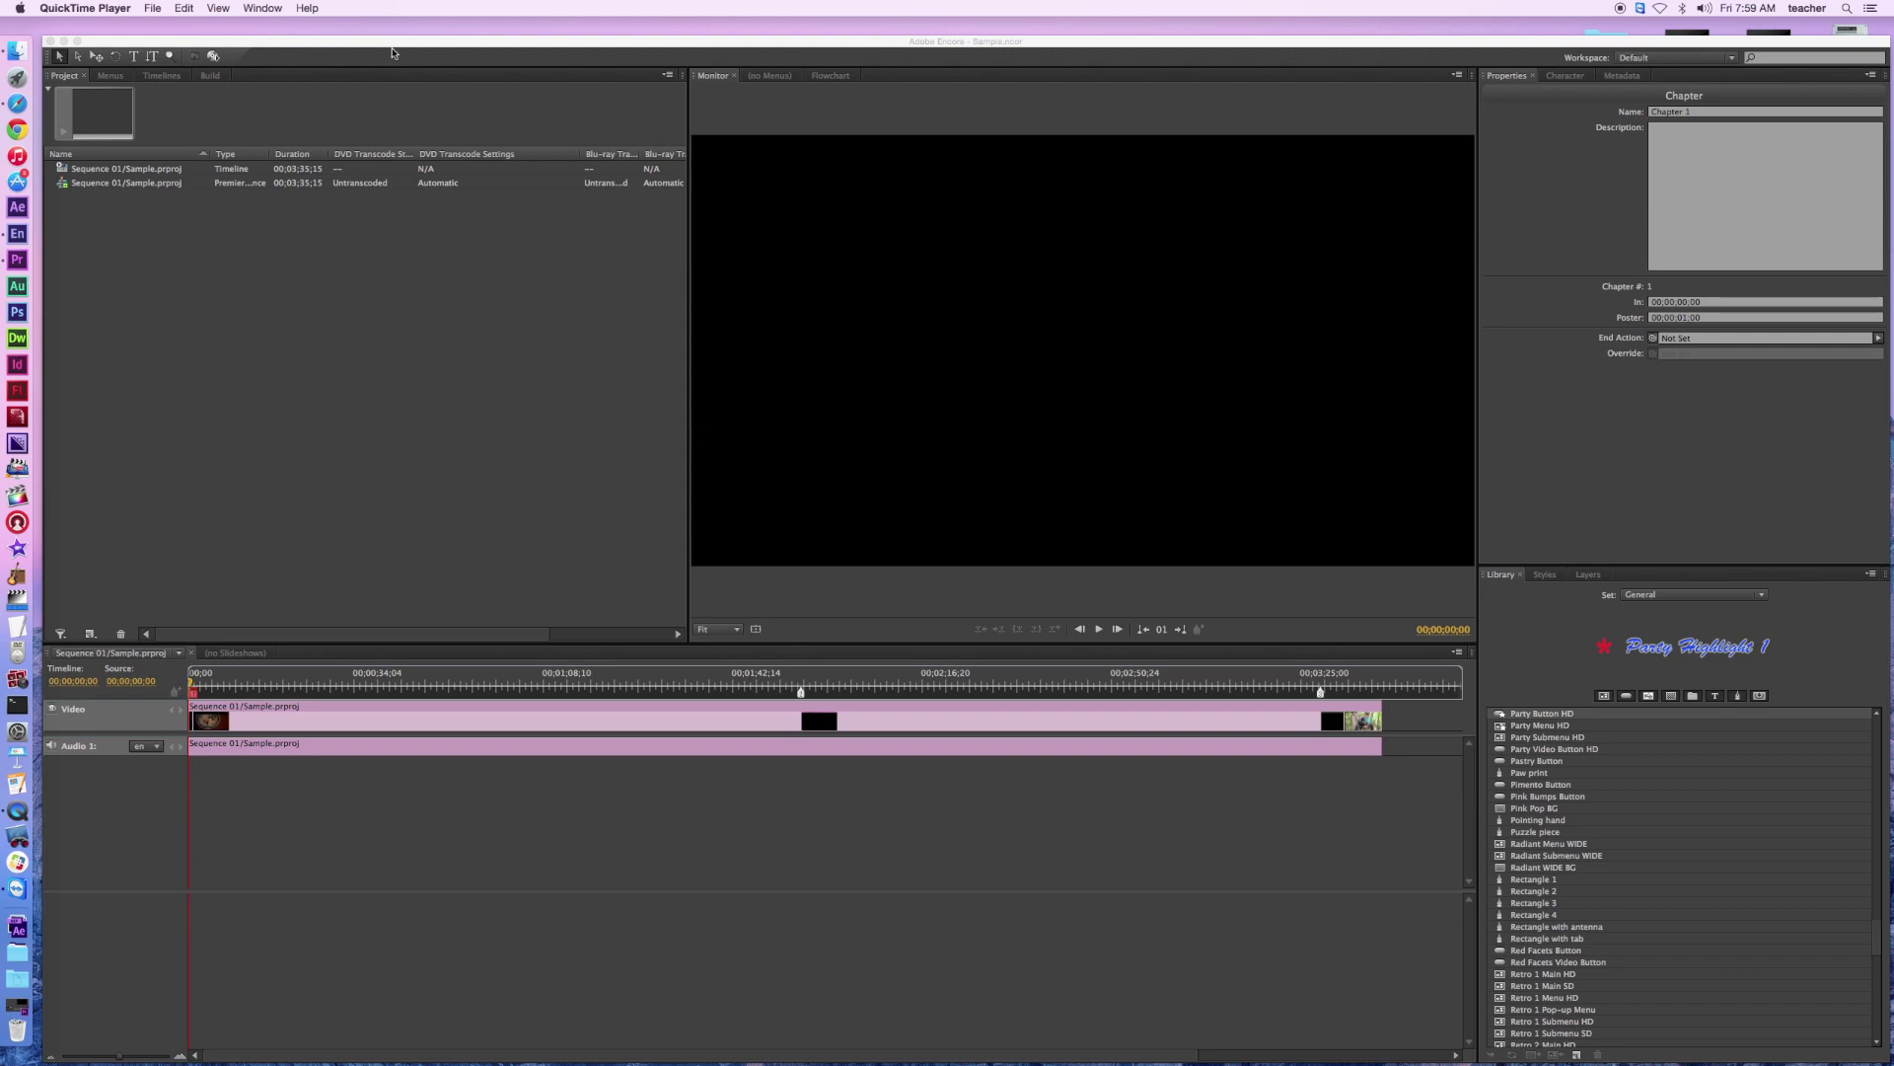
Review the project's menus, timelines and build settings, then return to the list of project assets.
{"action": "left_click_drag", "start_coordinate": [388, 51], "coordinate": [392, 40]}
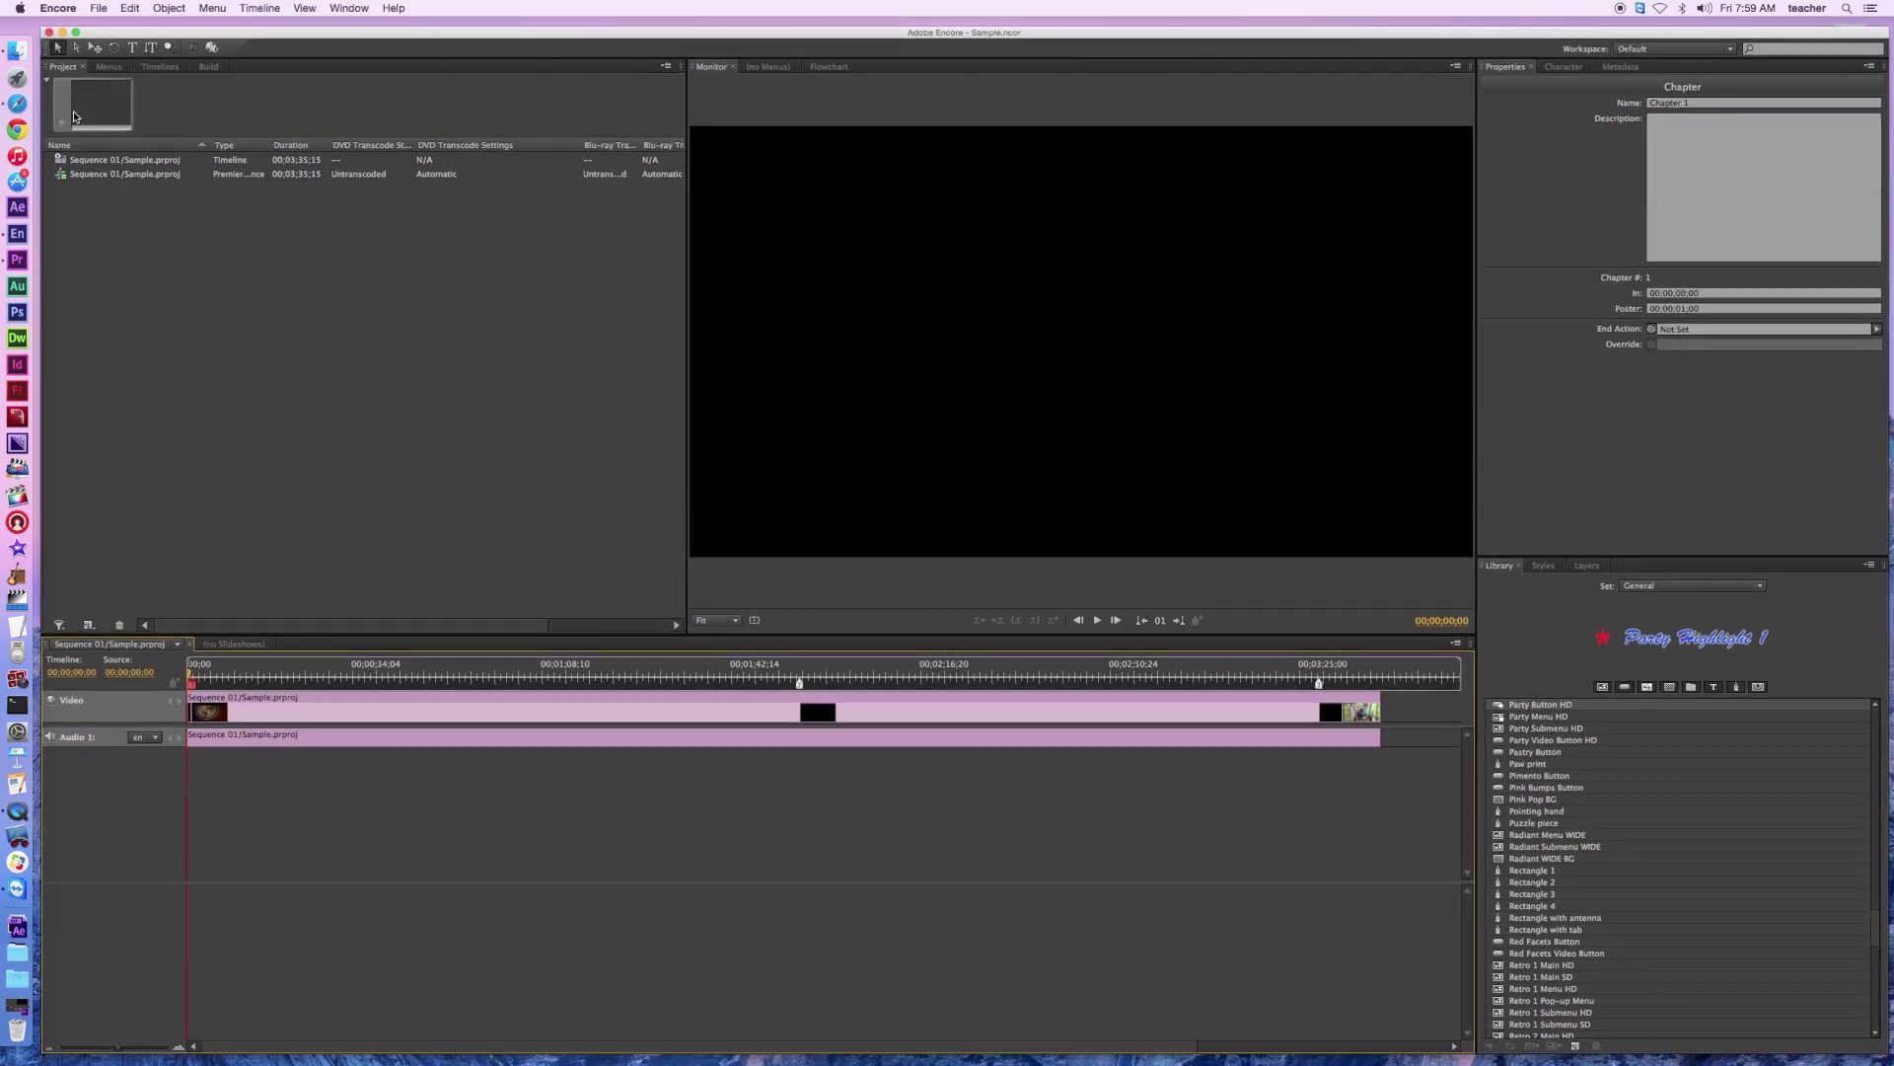
{"action": "left_click", "coordinate": [102, 70]}
{"action": "left_click", "coordinate": [106, 68]}
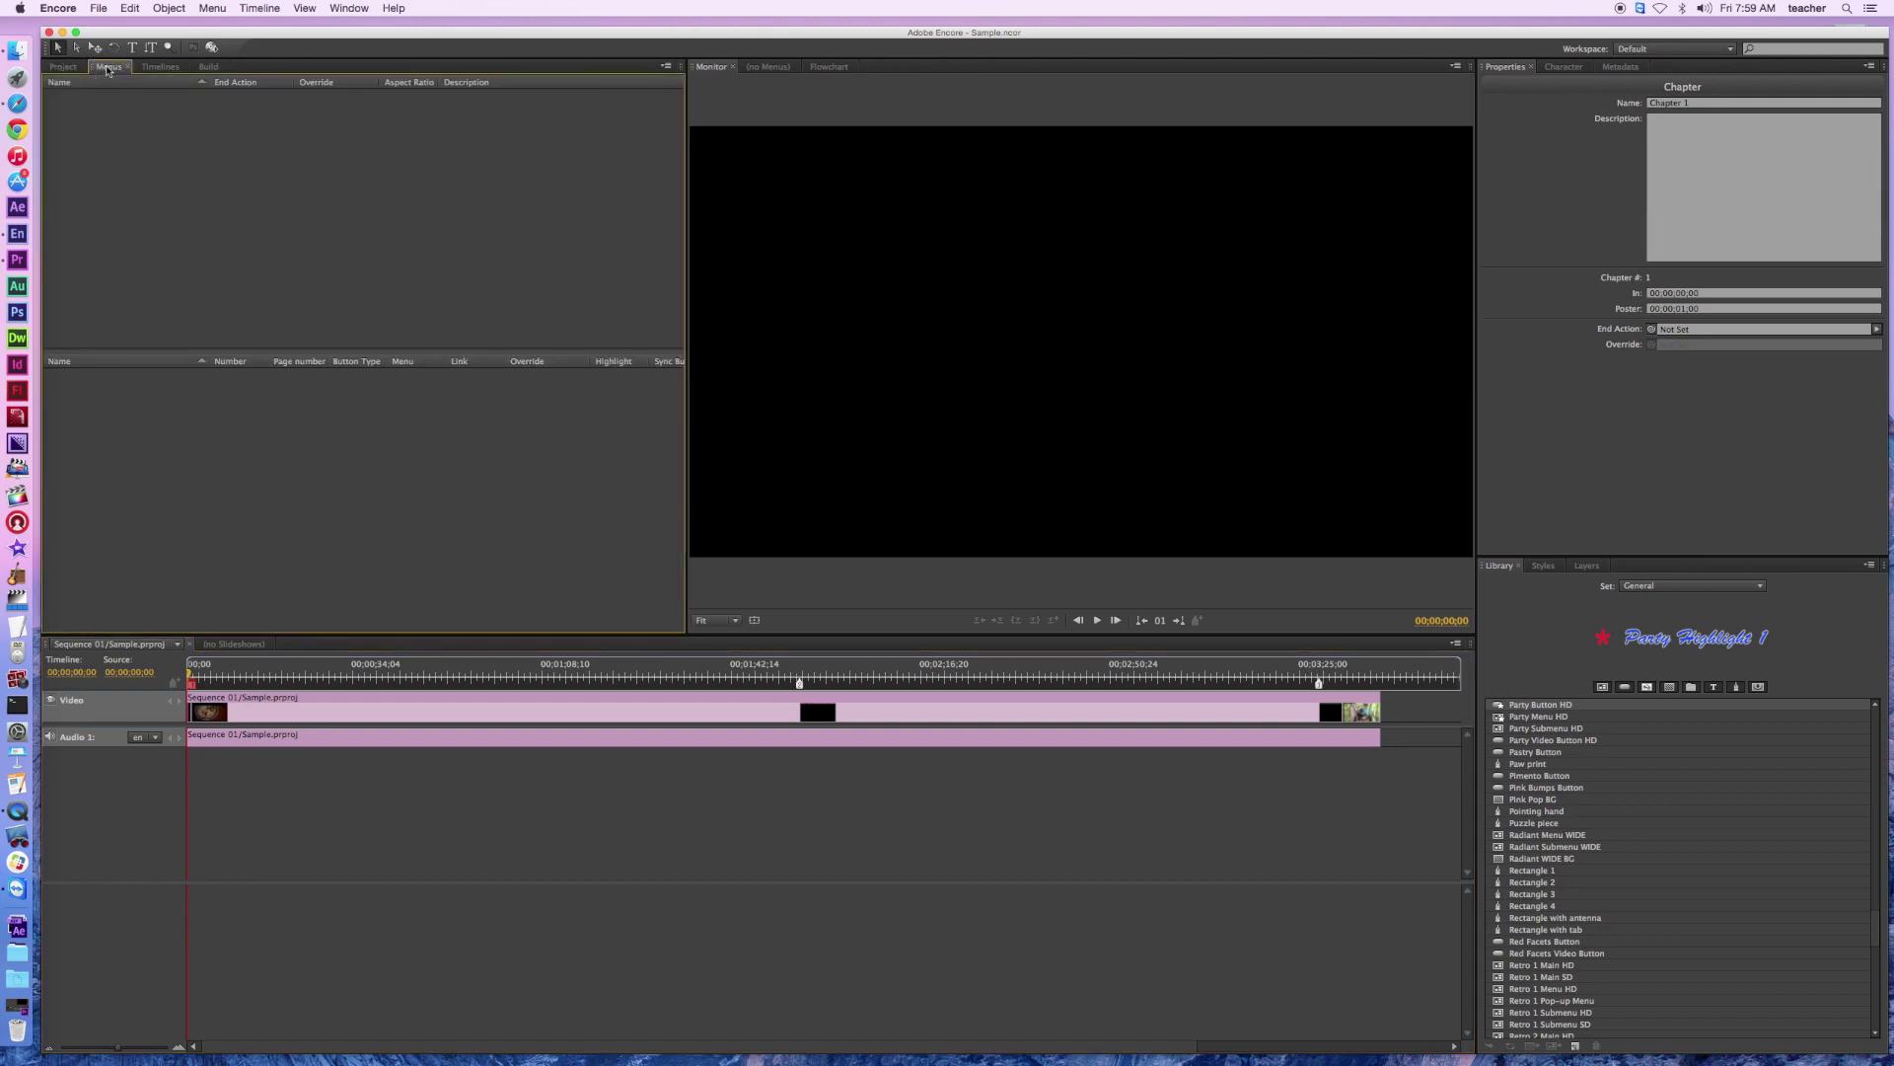
{"action": "left_click", "coordinate": [159, 69]}
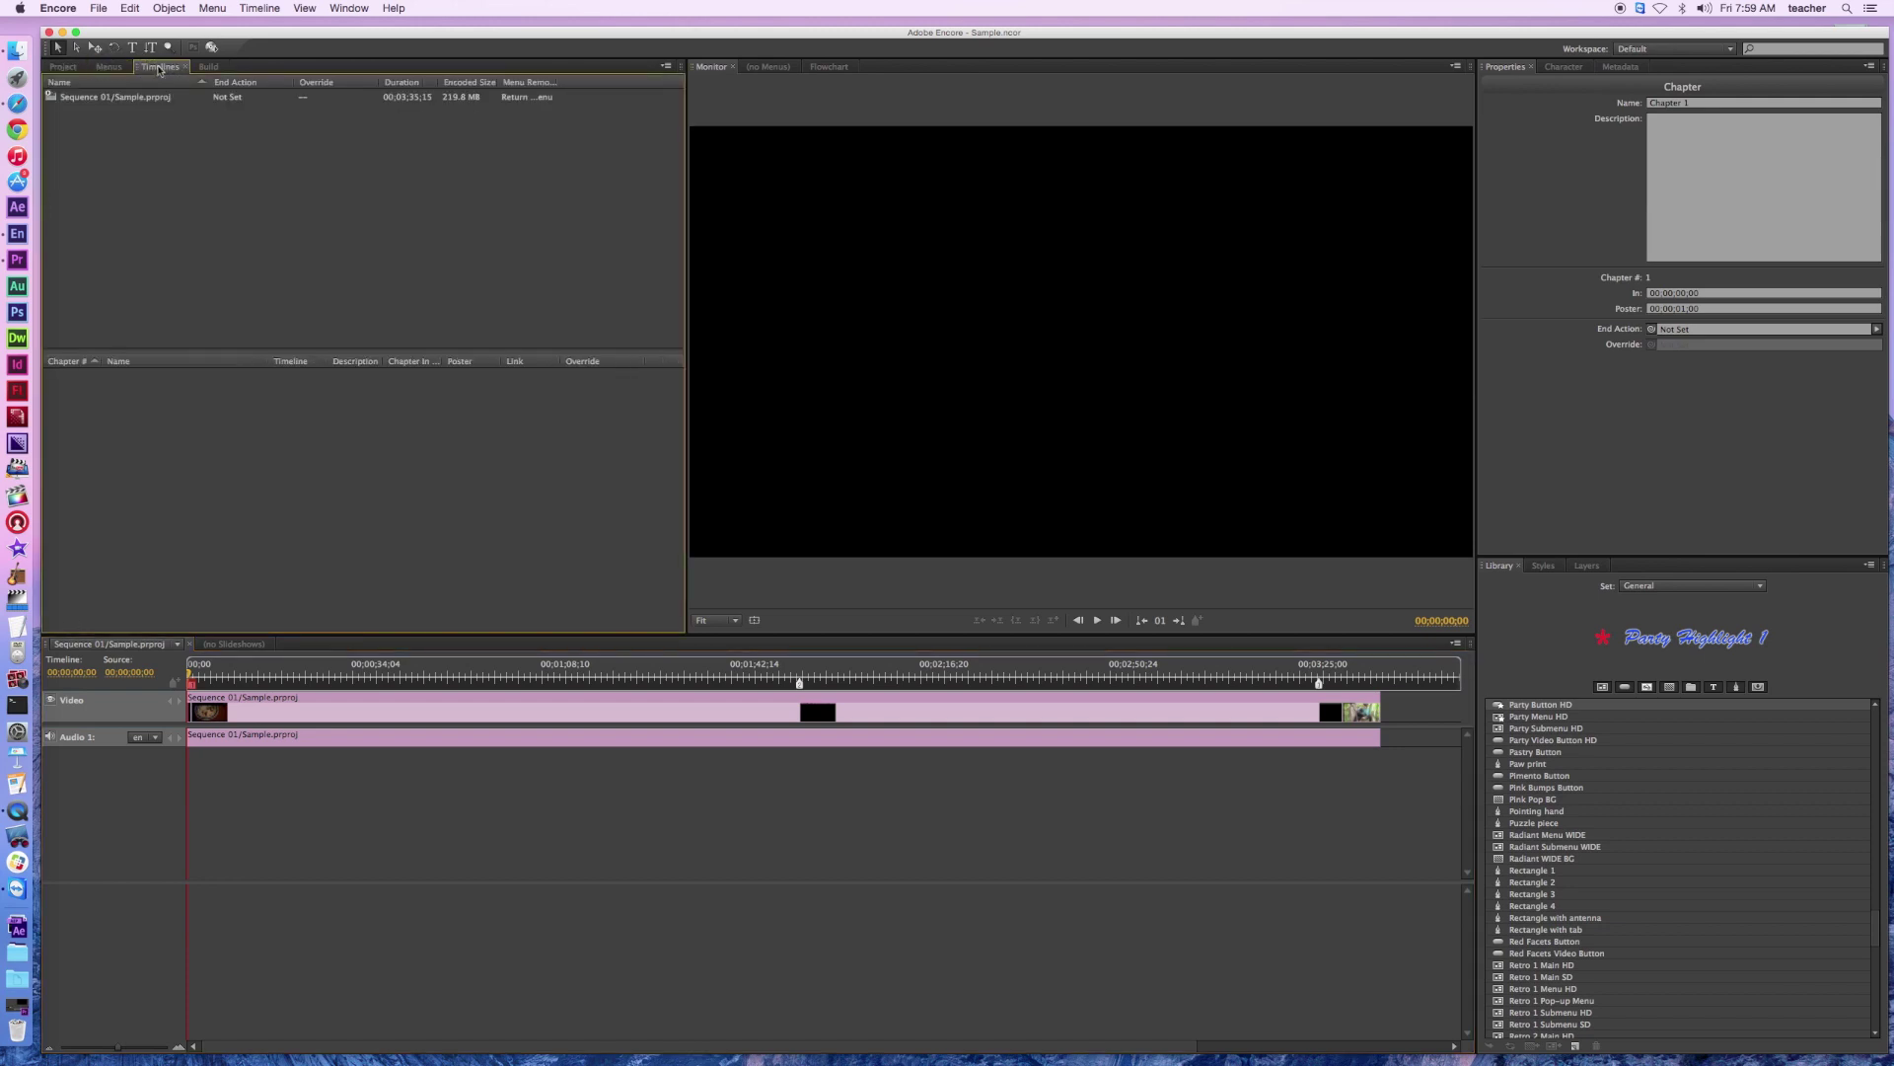
{"action": "left_click", "coordinate": [208, 68]}
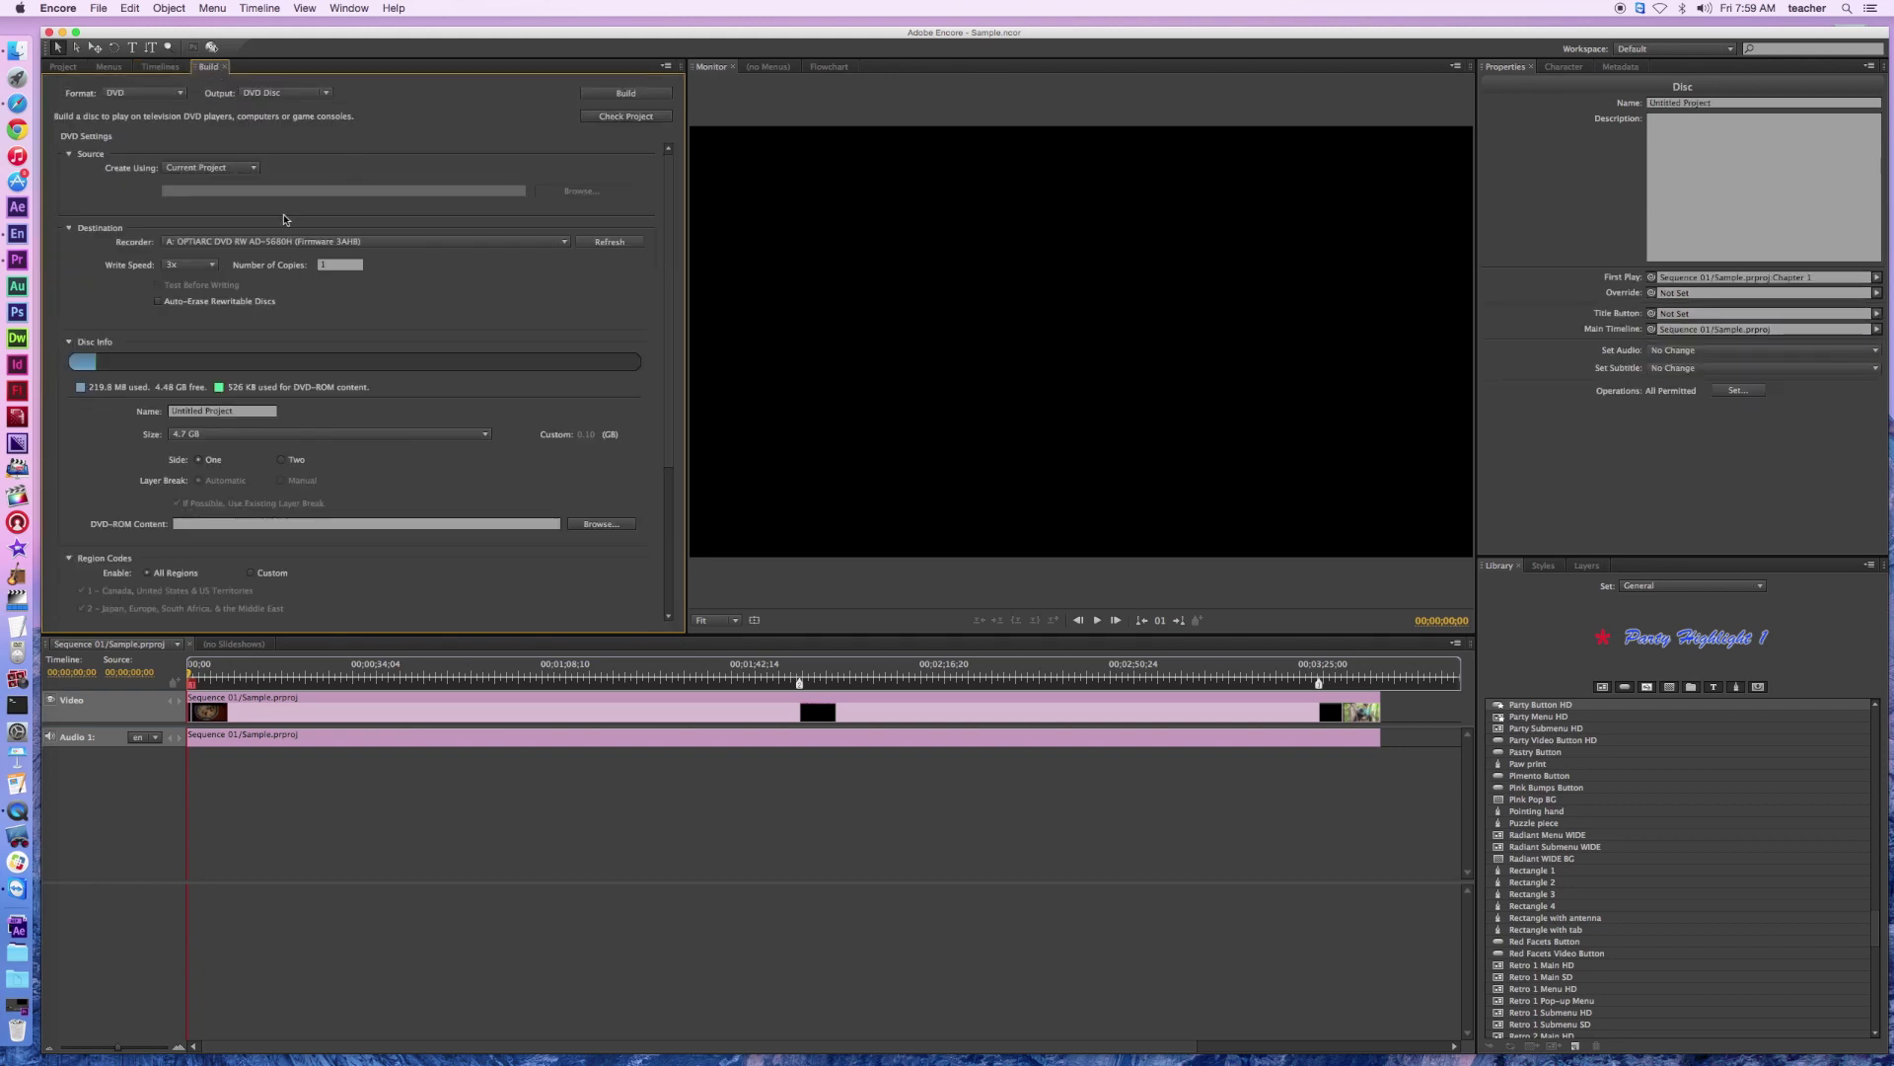
{"action": "left_click", "coordinate": [62, 67]}
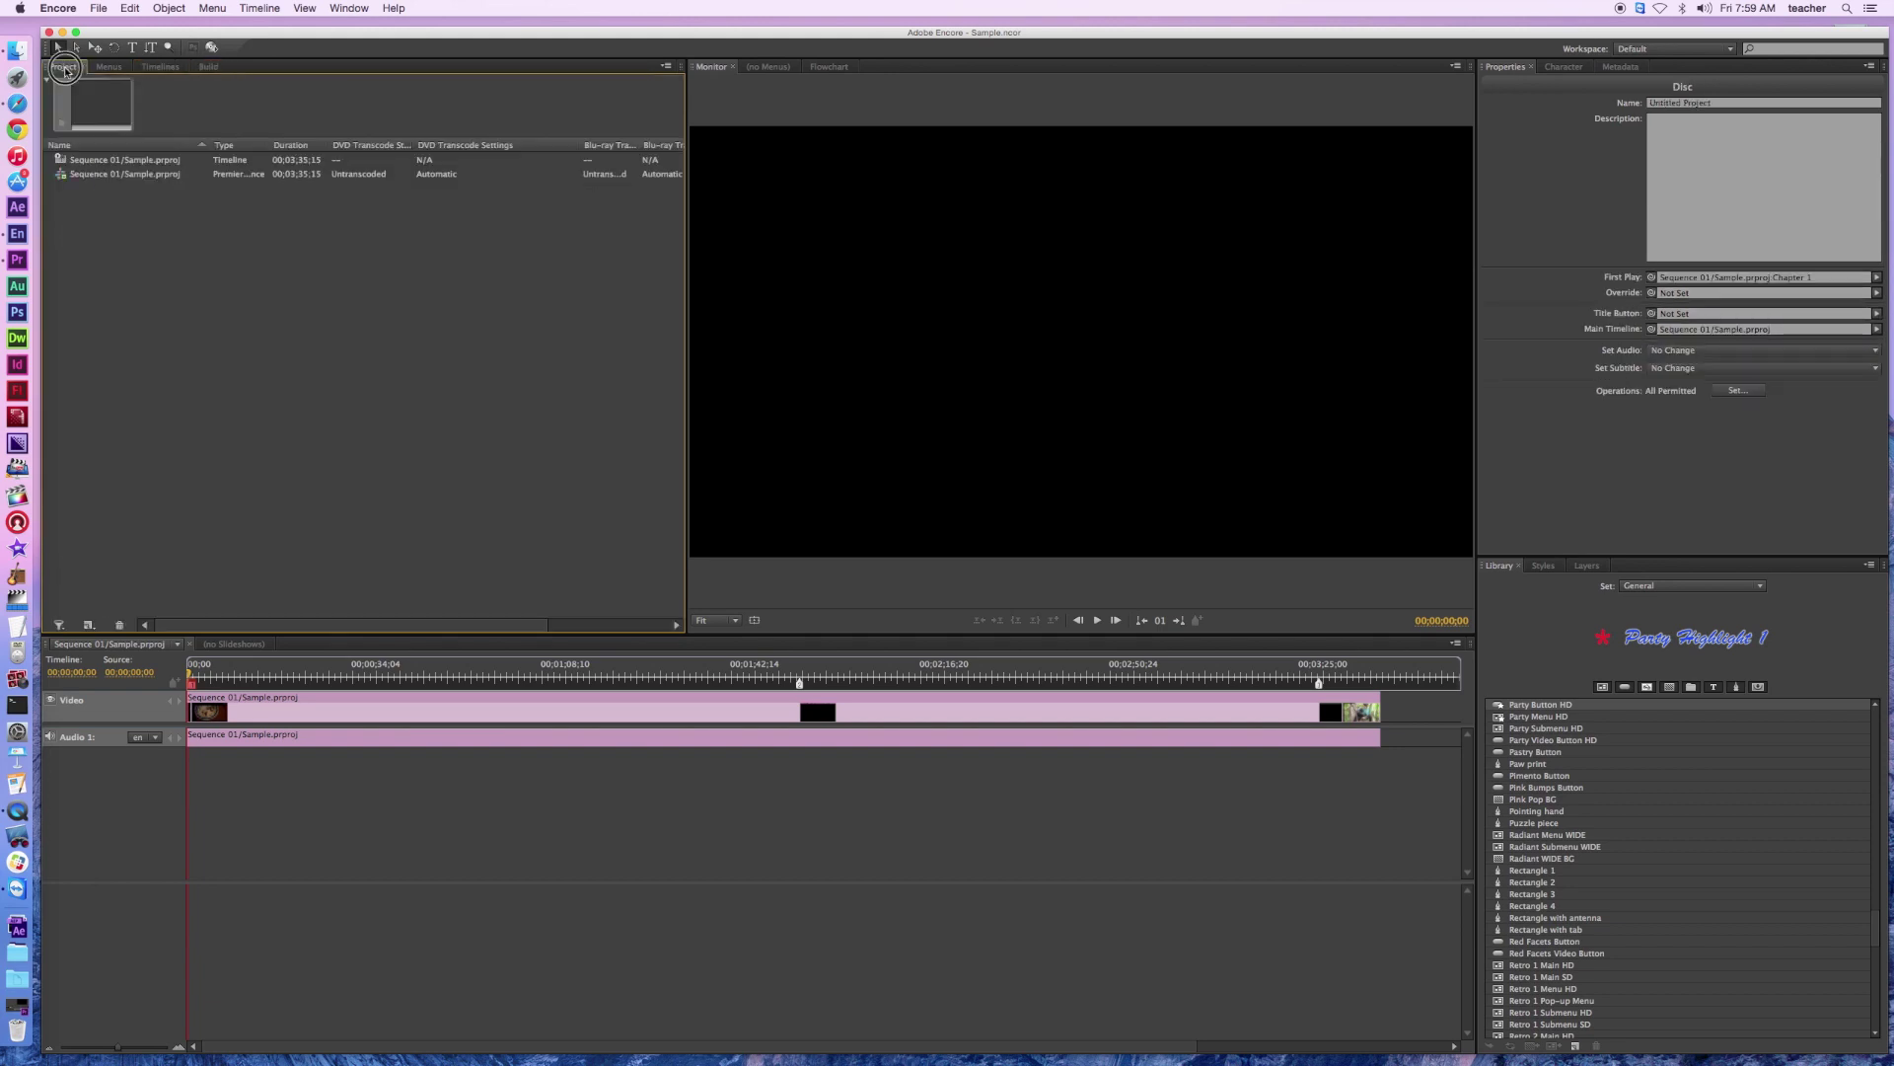
Check the First Play option available for the Sequence 01/Sample.prproj timeline.
{"action": "left_click", "coordinate": [101, 163]}
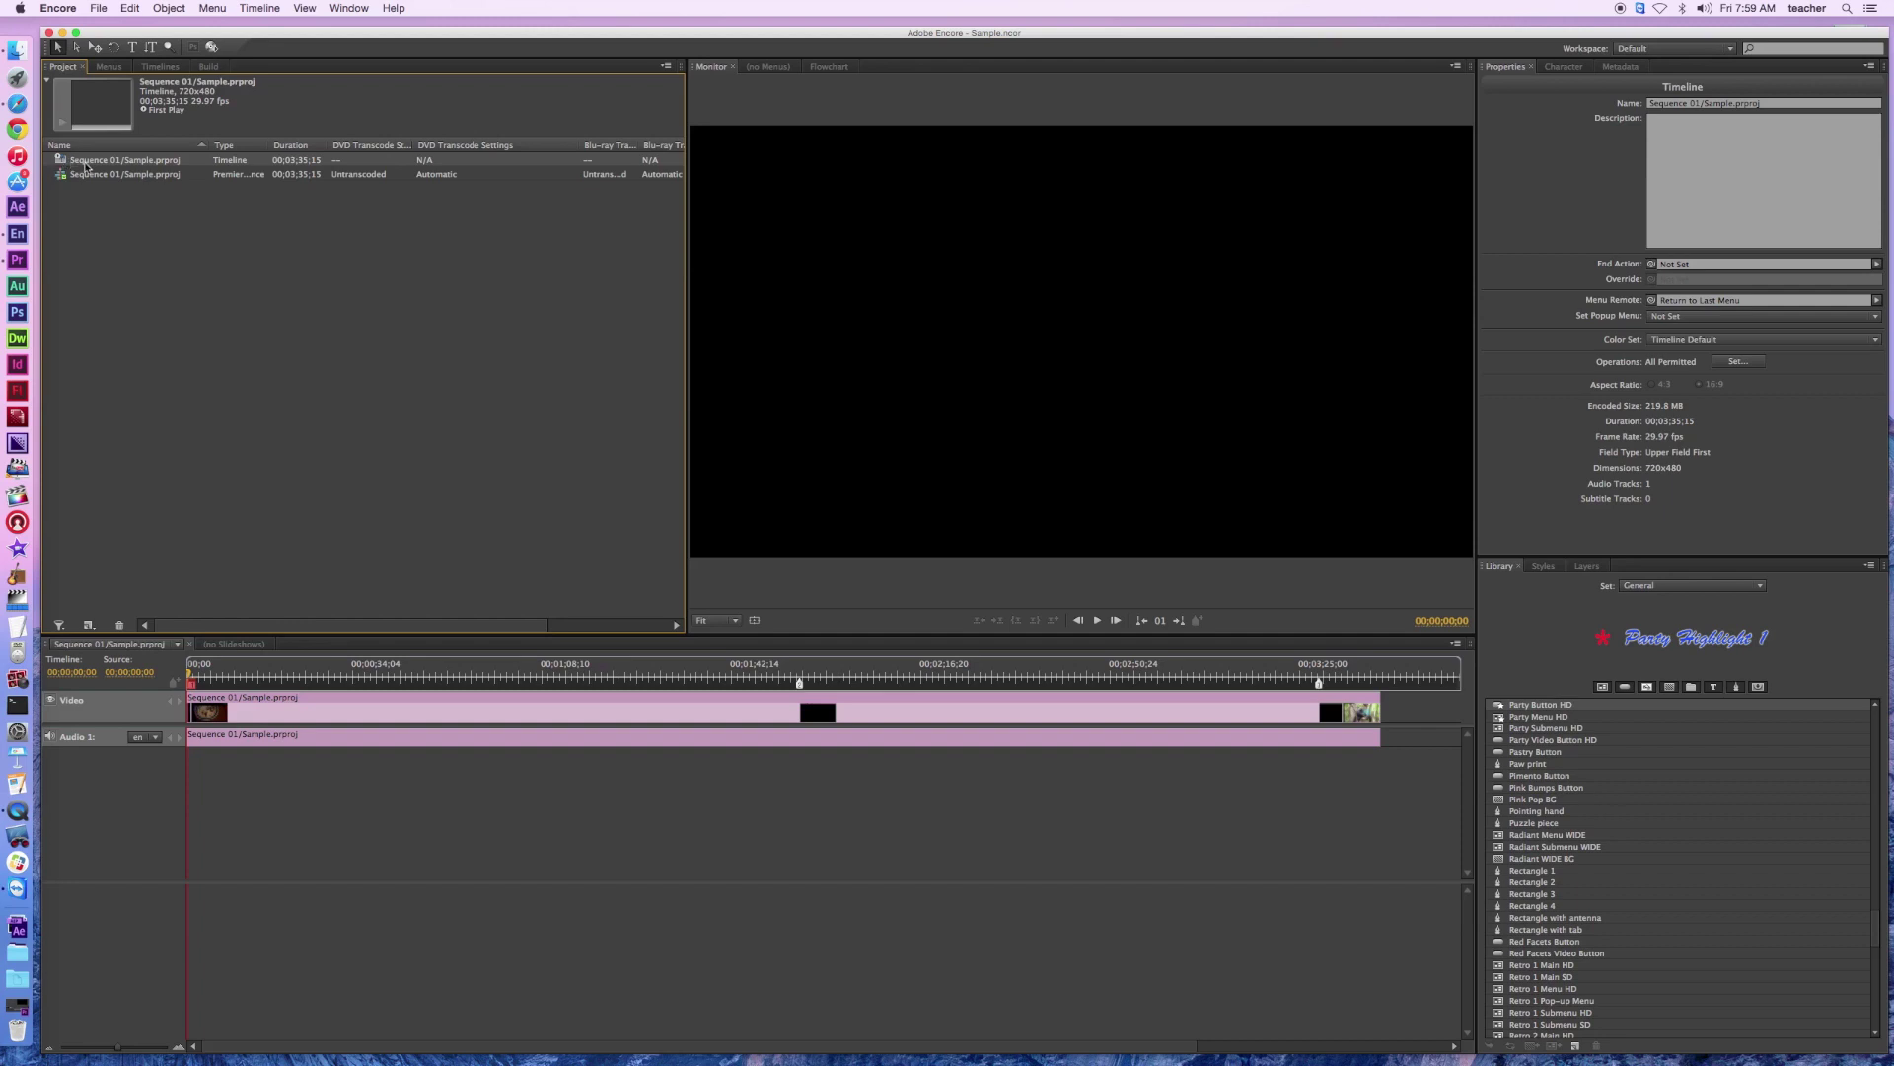
{"action": "right_click", "coordinate": [86, 166]}
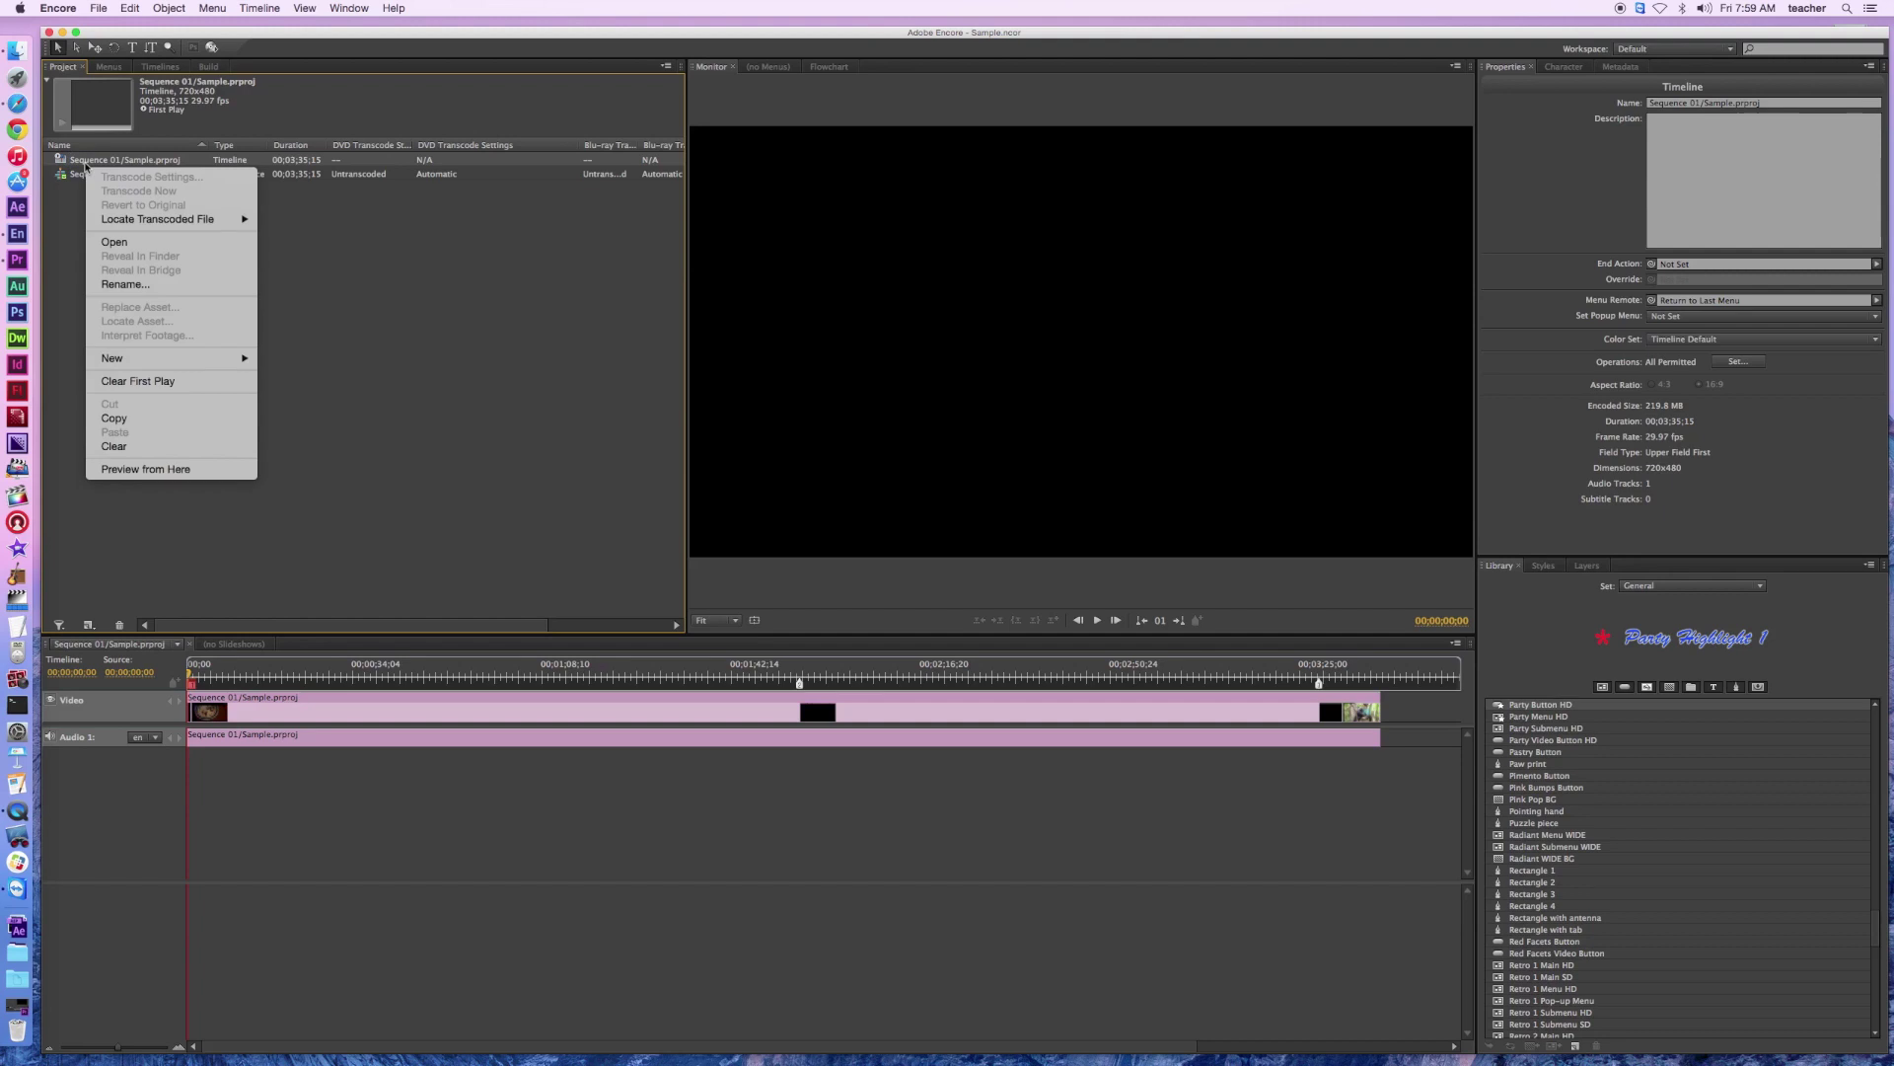
{"action": "left_click", "coordinate": [157, 387]}
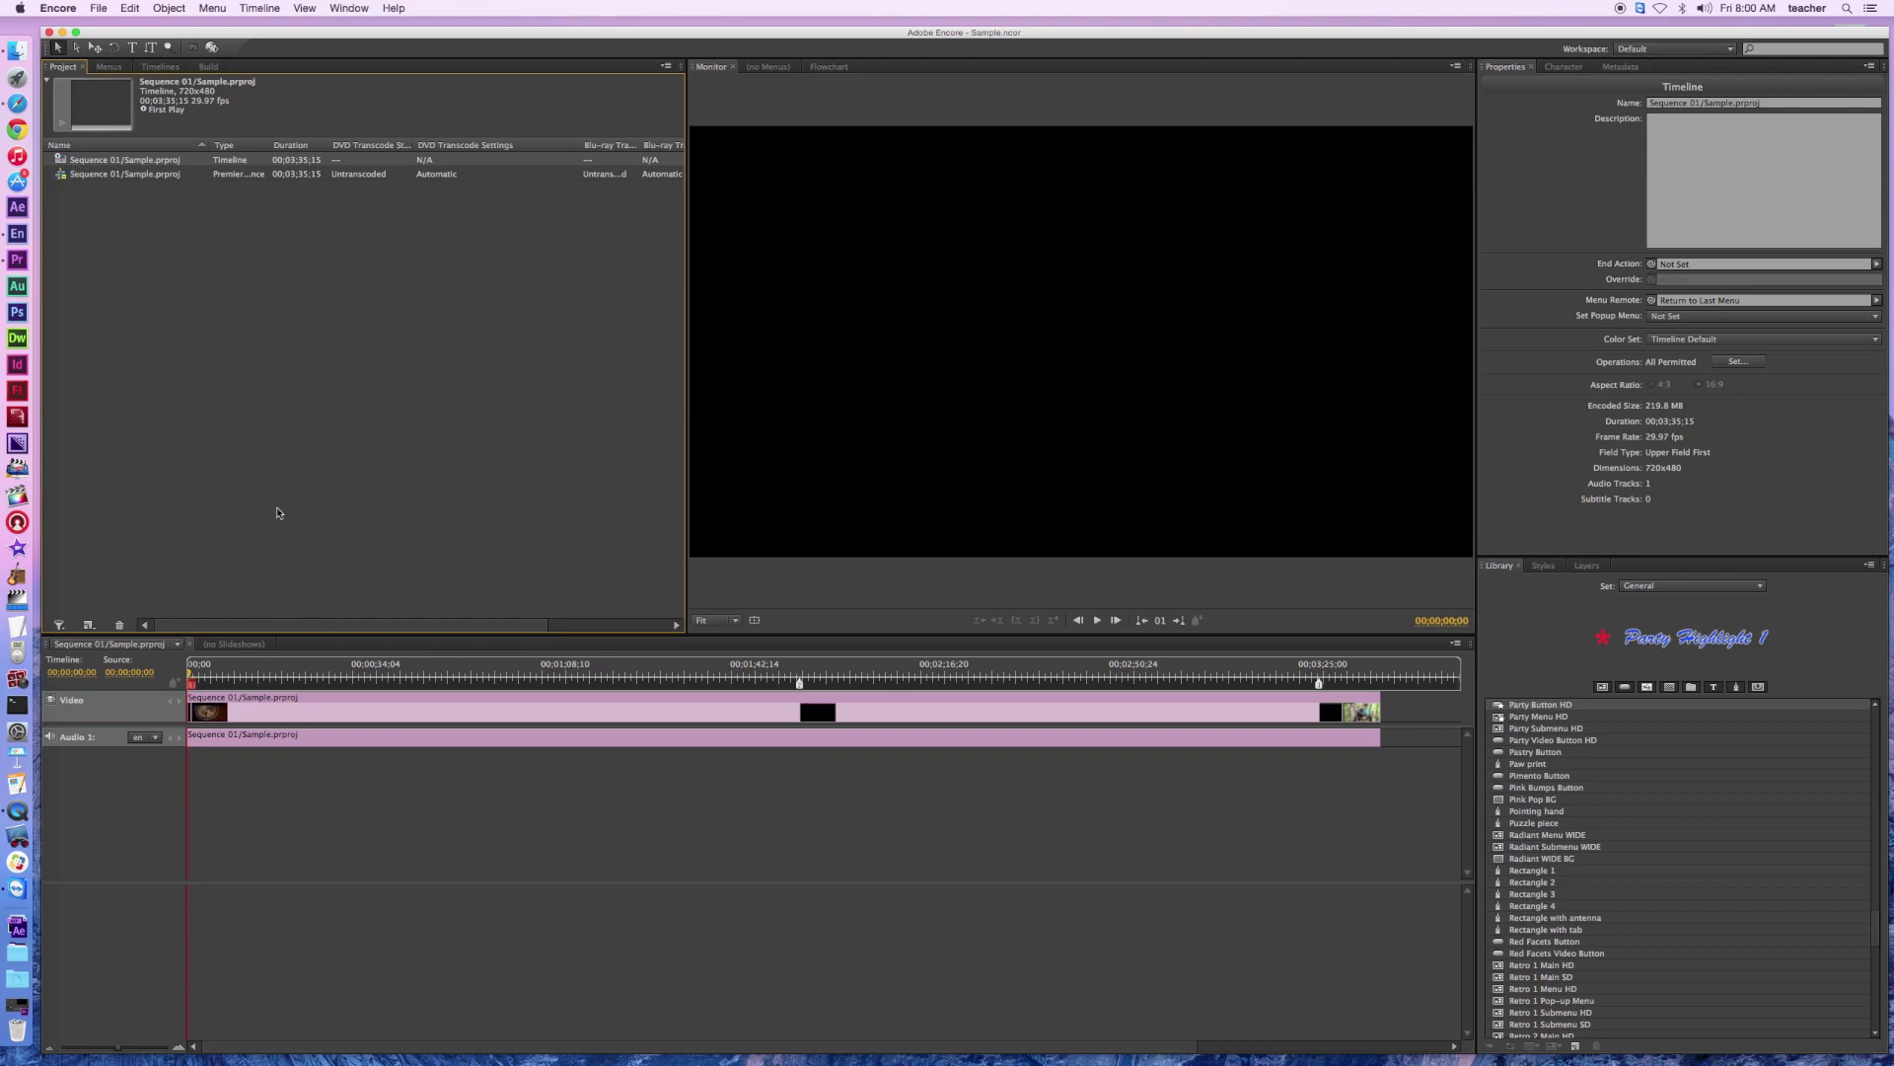
Set the end action of Chapter 1 on the timeline to Chapter 2 of Sequence 01/Sample.prproj.
{"action": "left_click", "coordinate": [192, 686]}
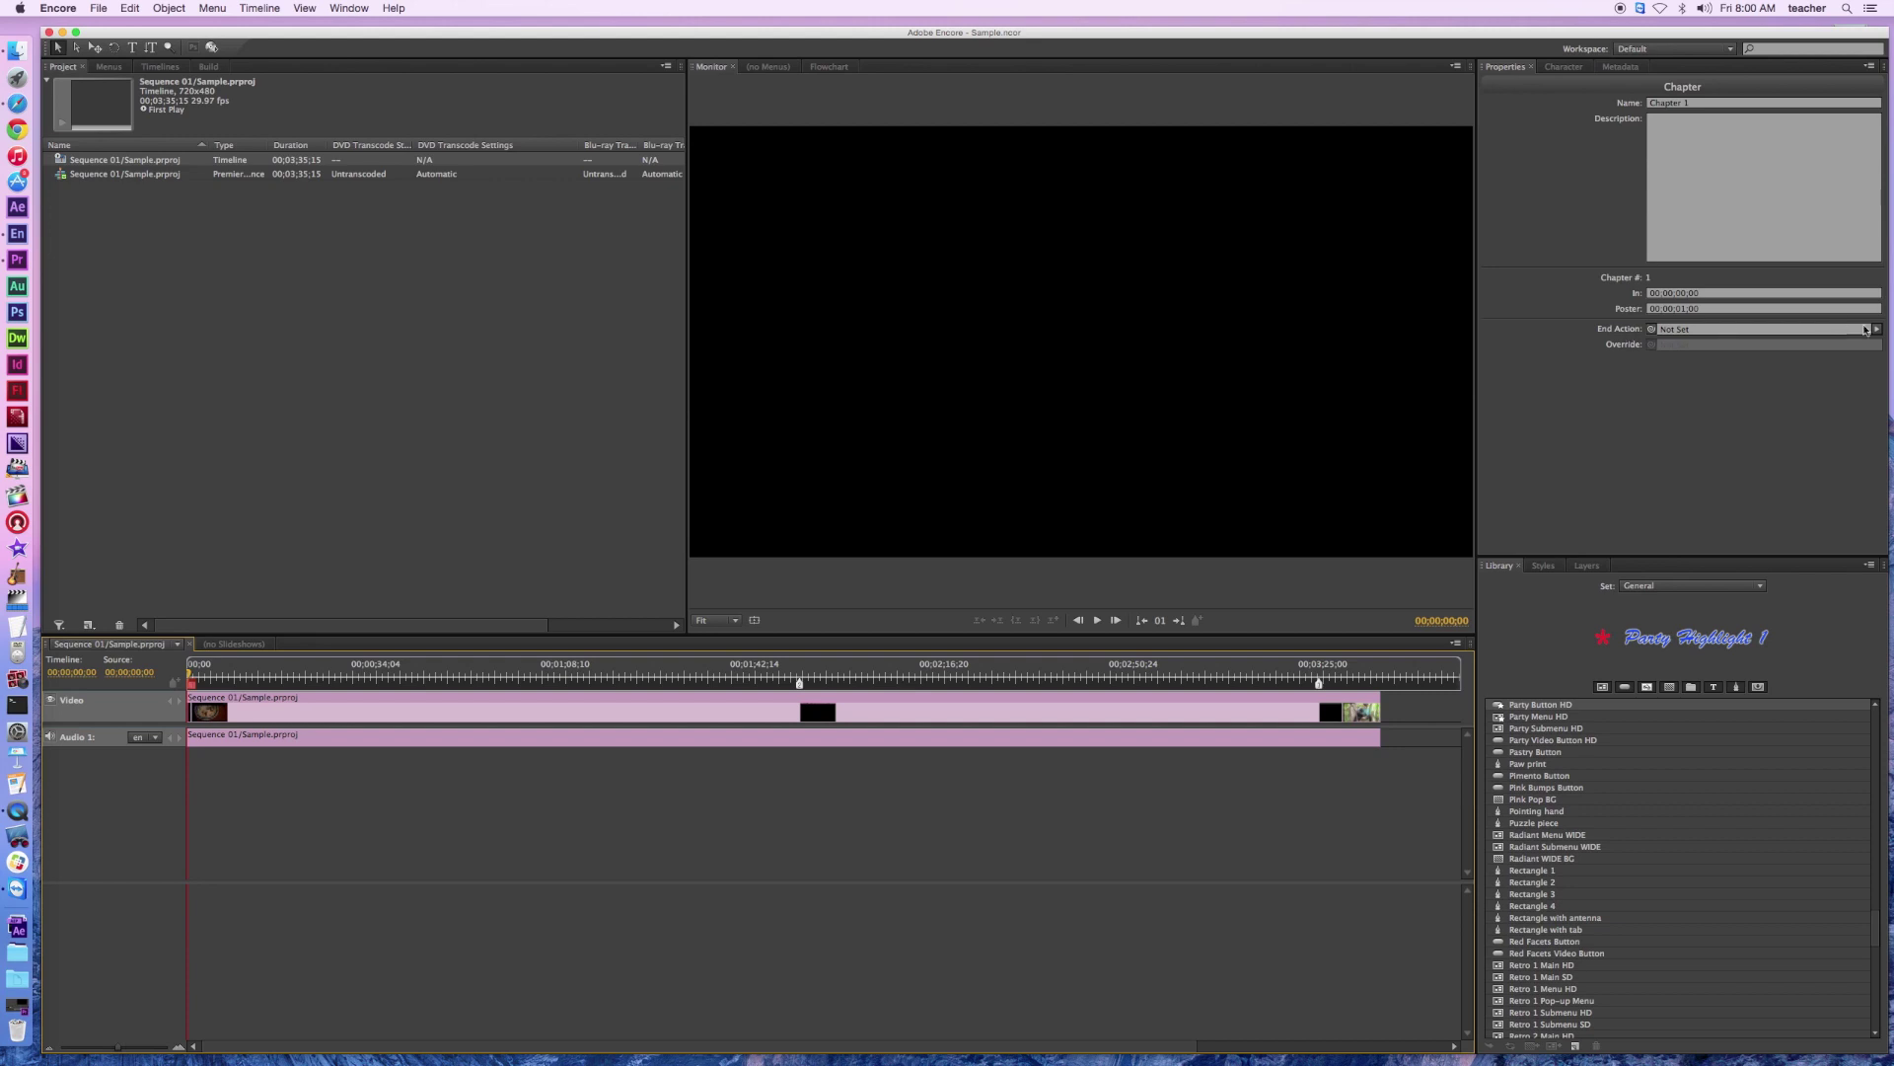
{"action": "left_click", "coordinate": [1878, 329]}
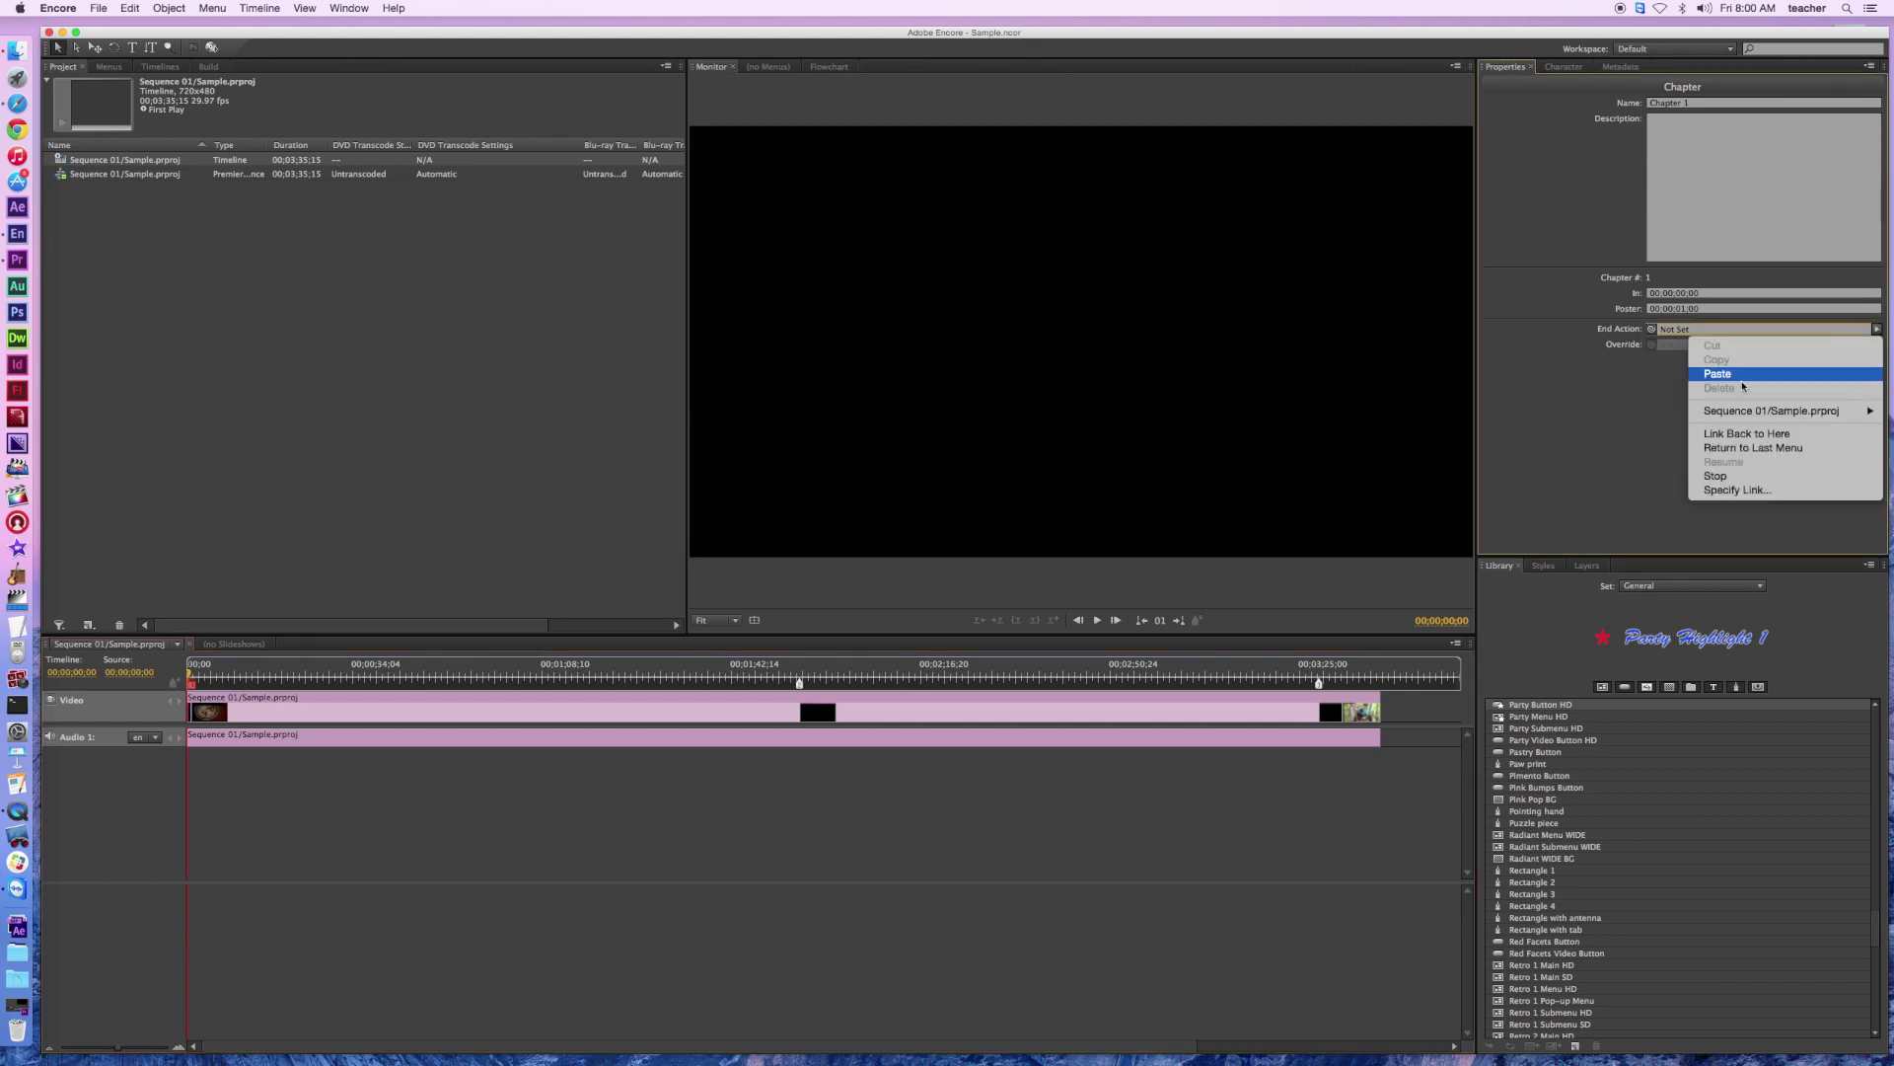
{"action": "mouse_move", "coordinate": [1740, 416]}
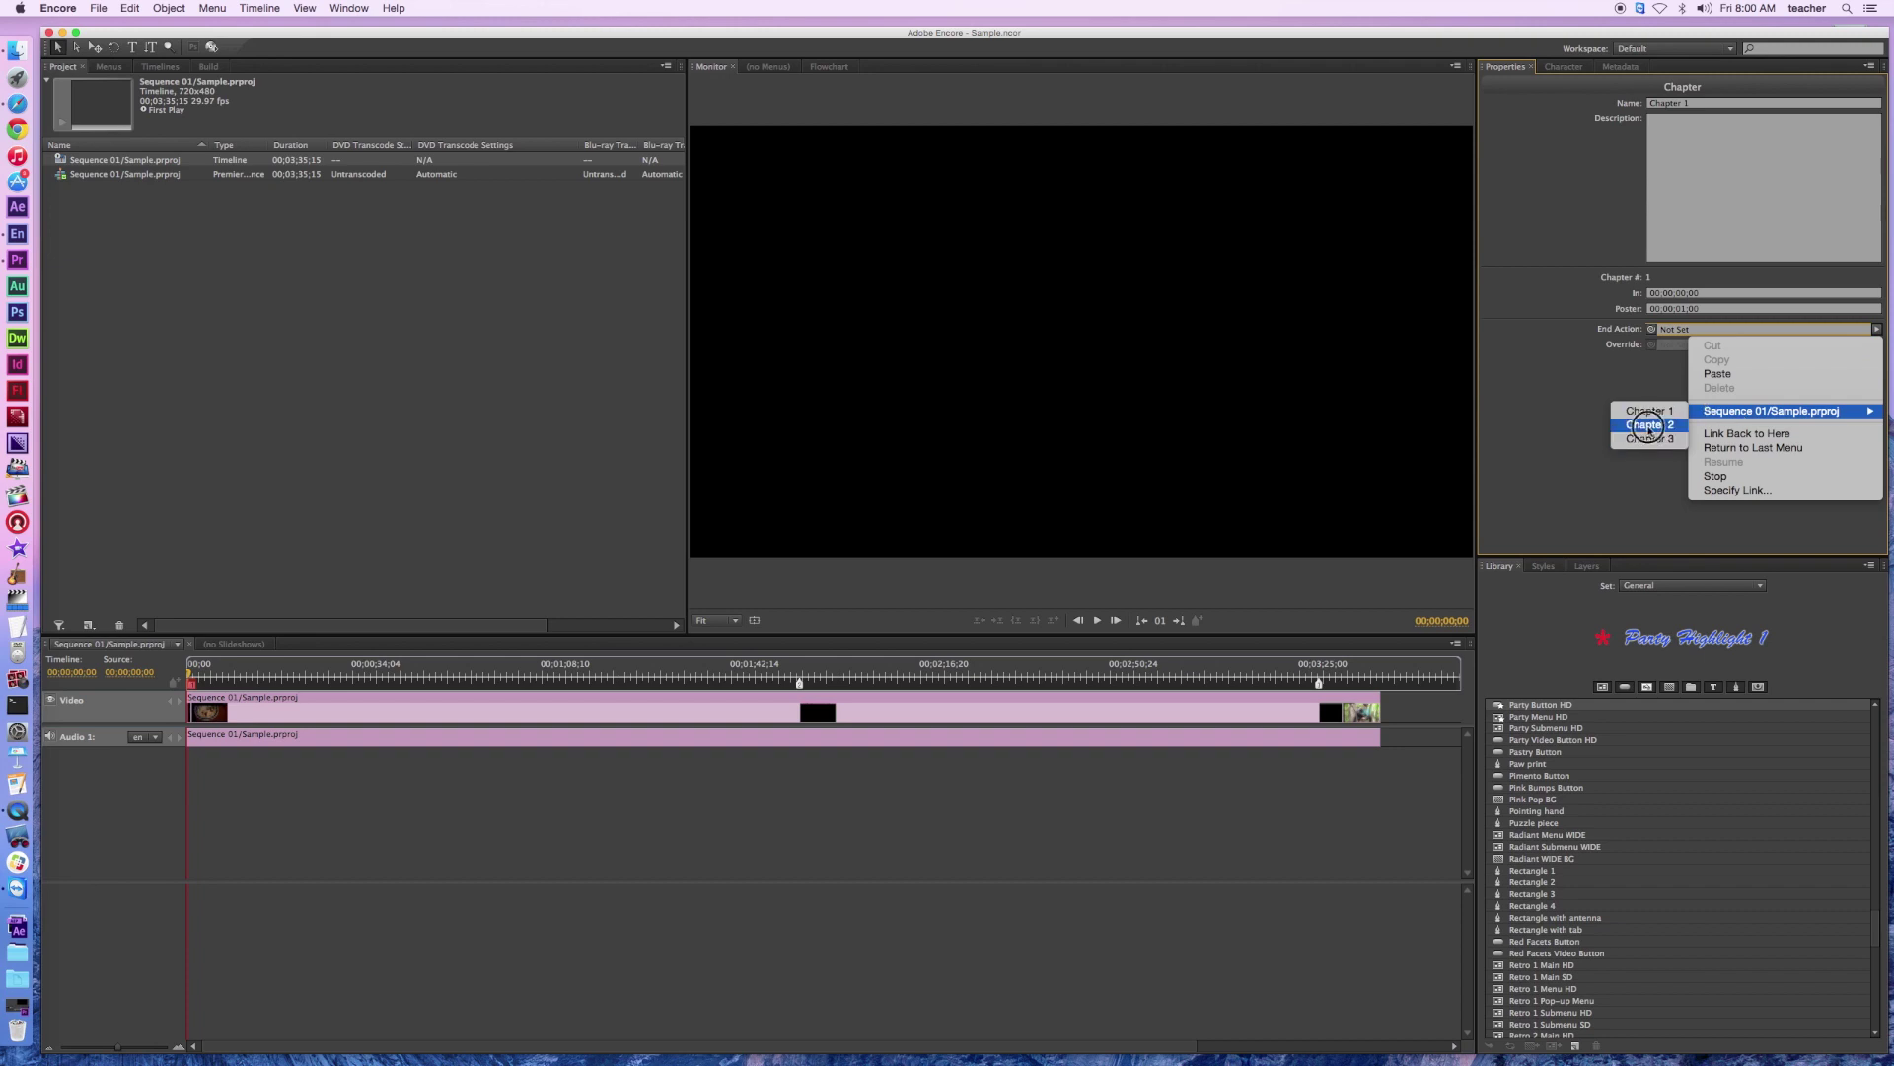
{"action": "left_click", "coordinate": [1649, 429]}
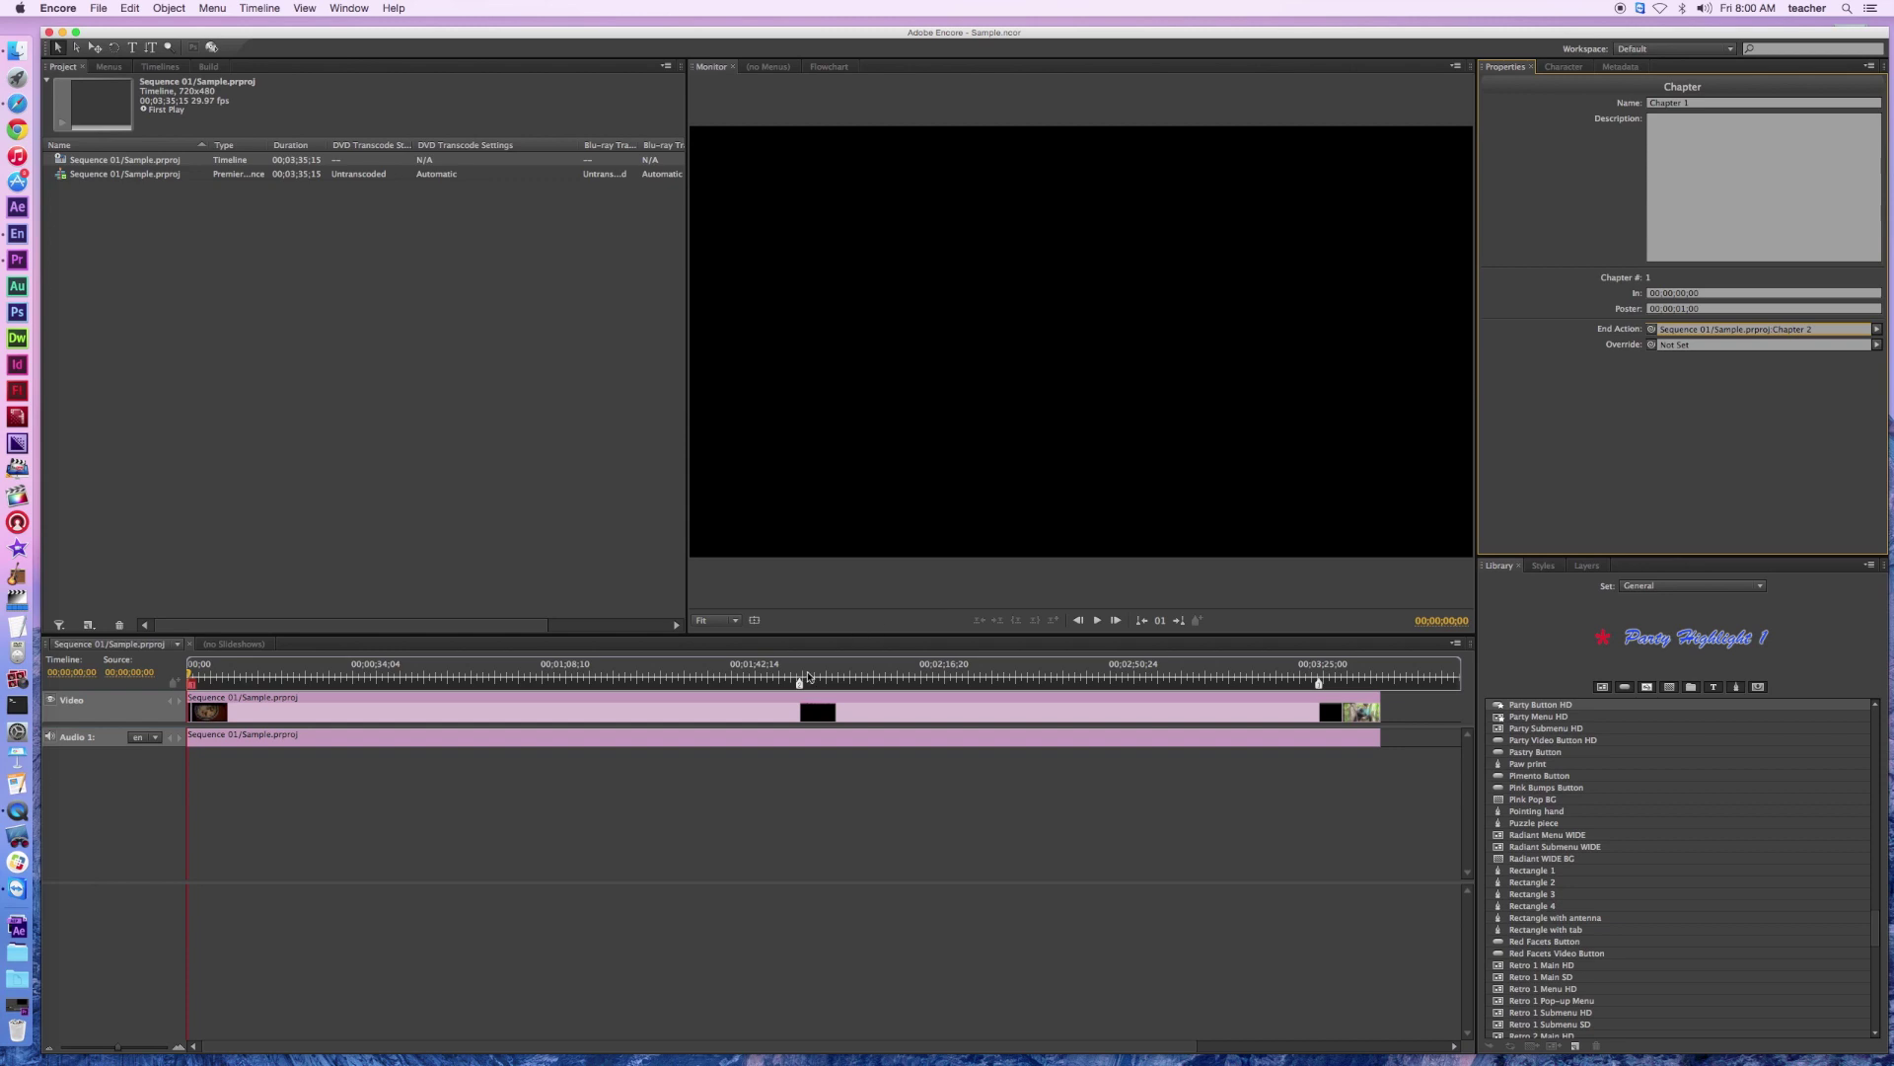
Set the end action of Chapter 2 on the timeline to Chapter 3 of Sequence 01/Sample.prproj.
{"action": "left_click", "coordinate": [801, 683]}
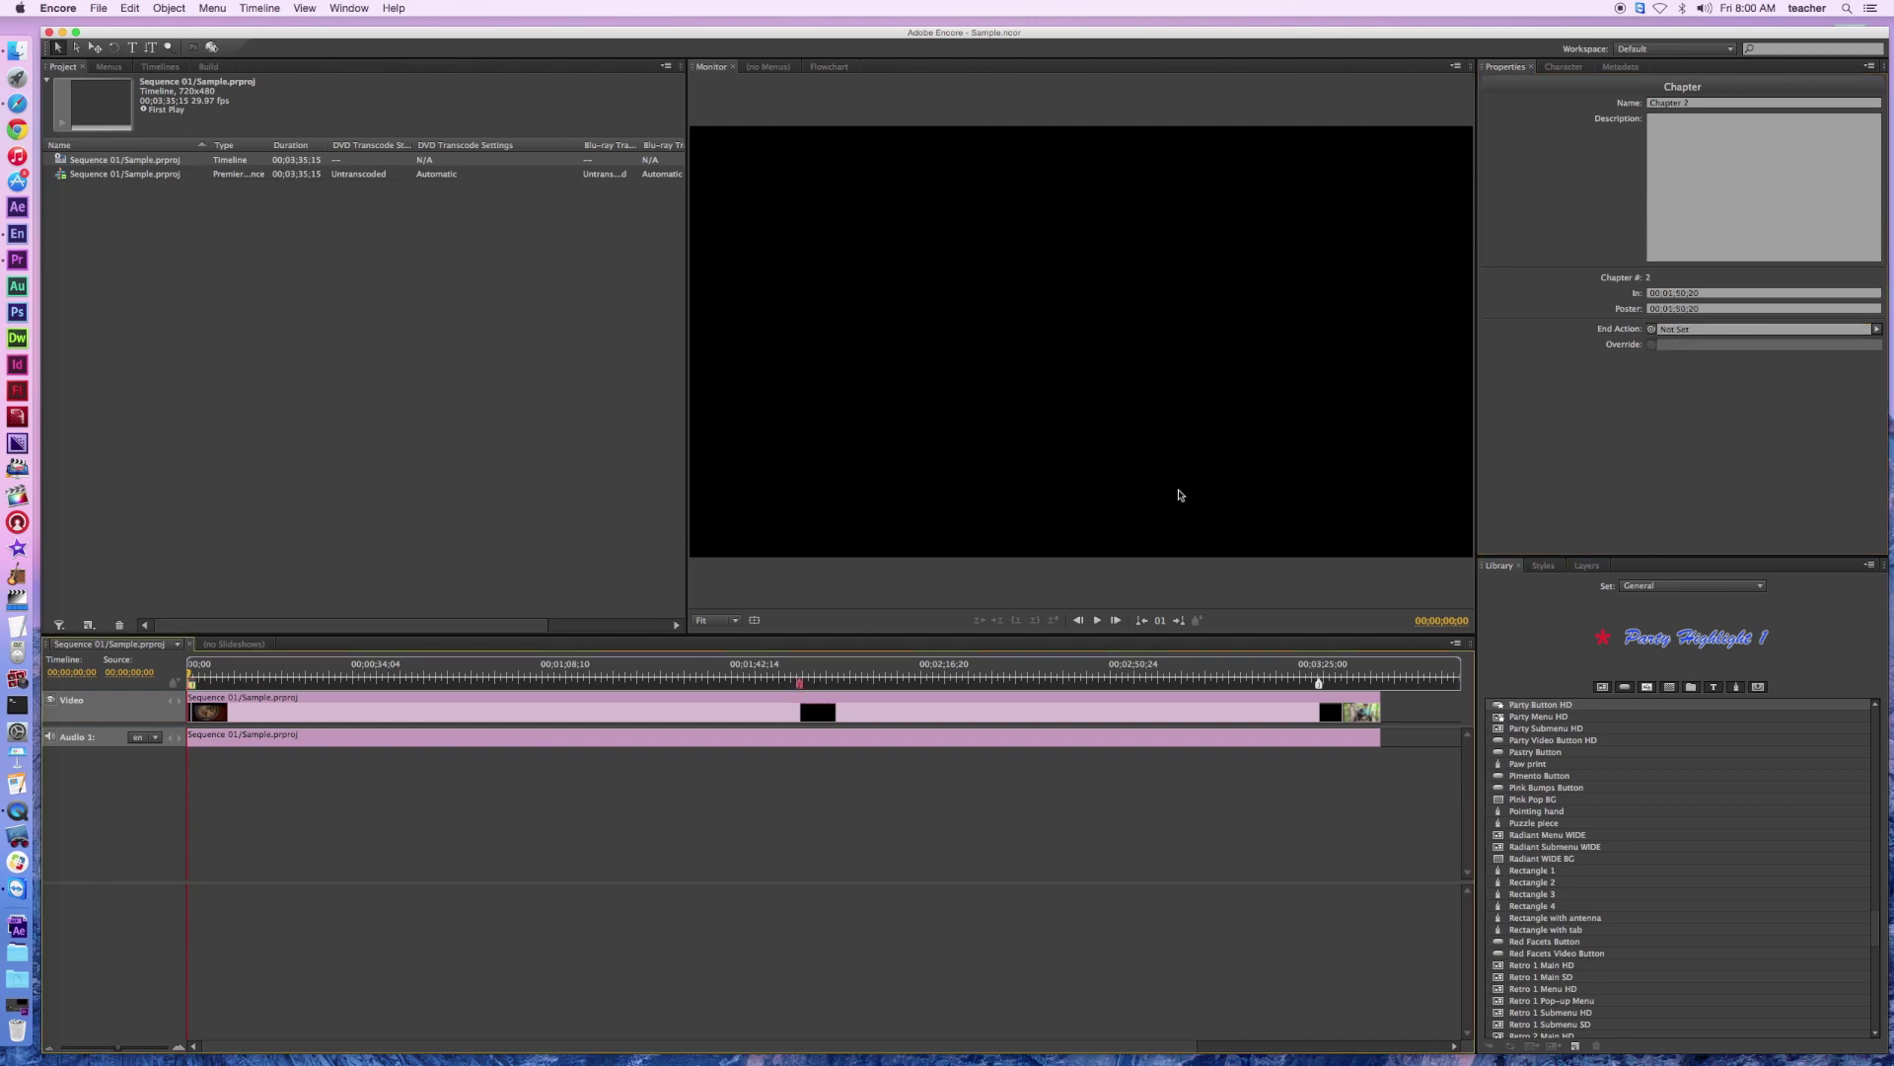
{"action": "left_click", "coordinate": [1863, 331]}
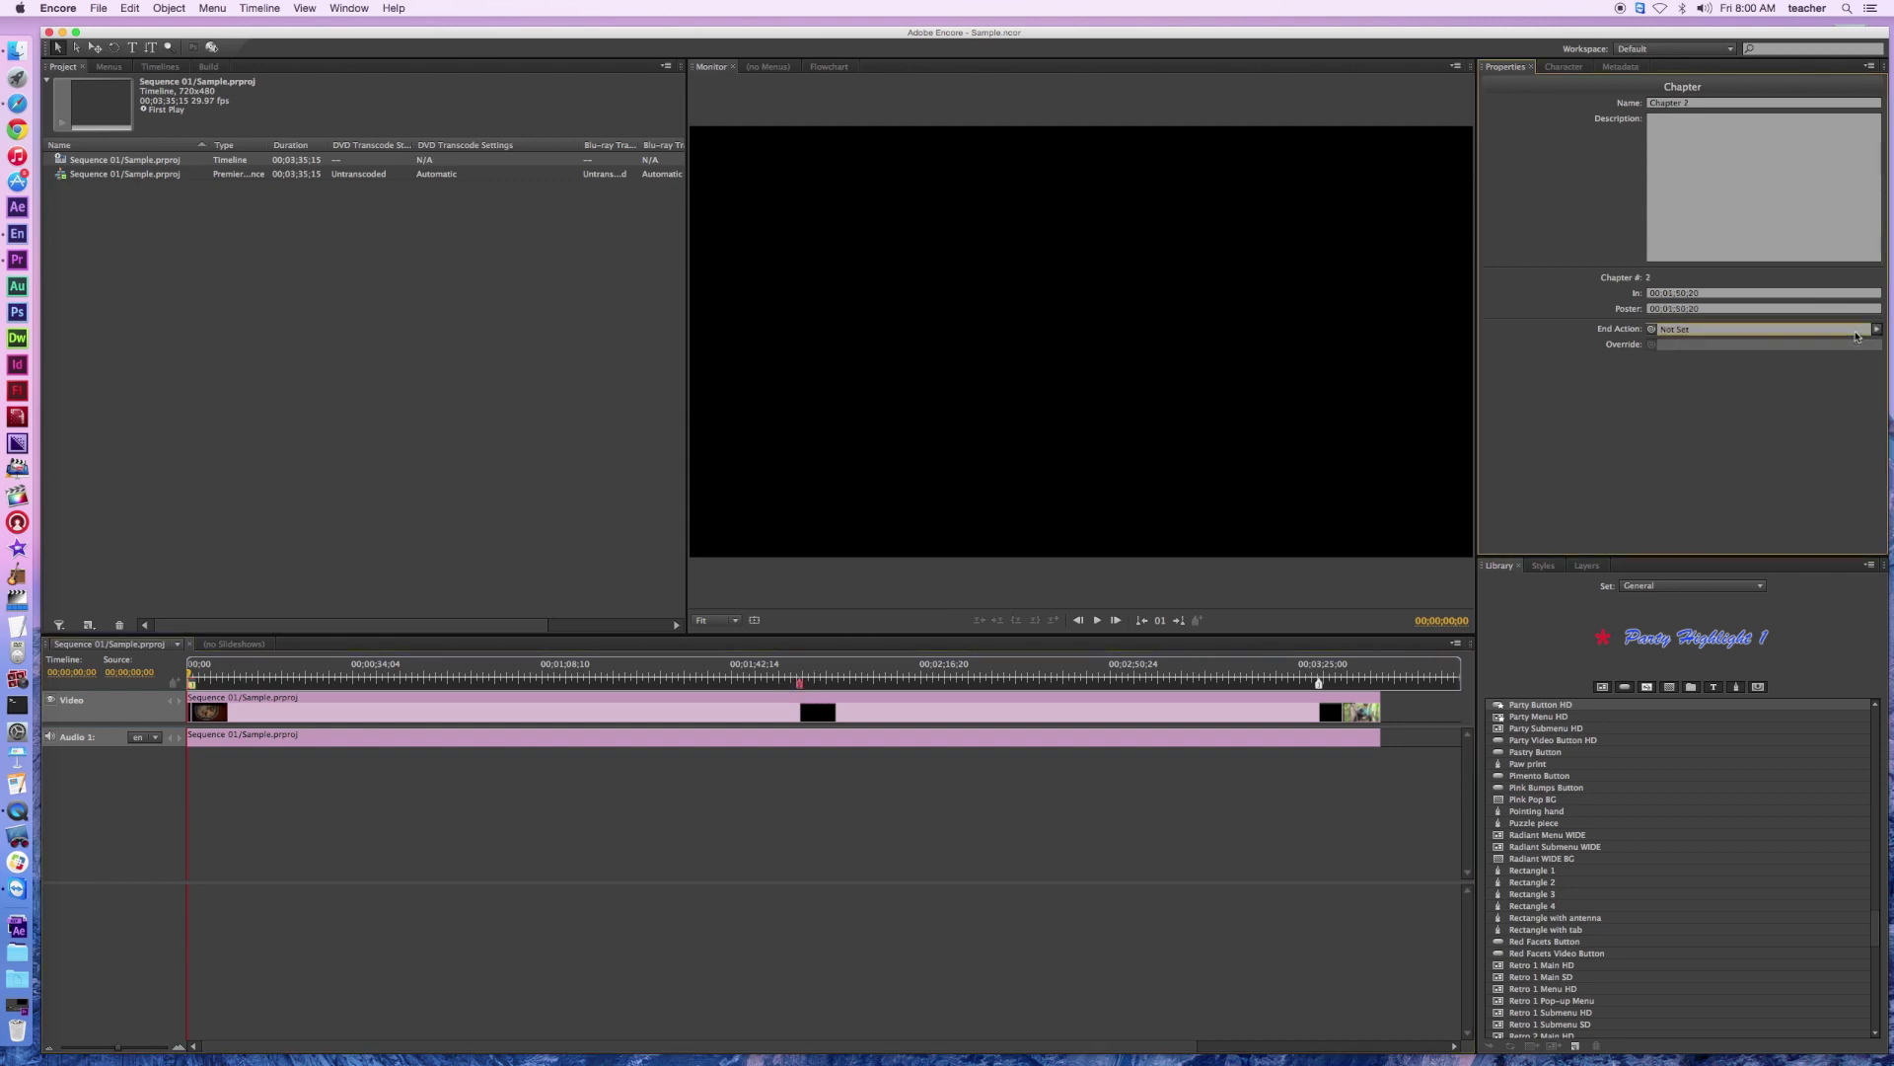
{"action": "left_click", "coordinate": [1878, 331]}
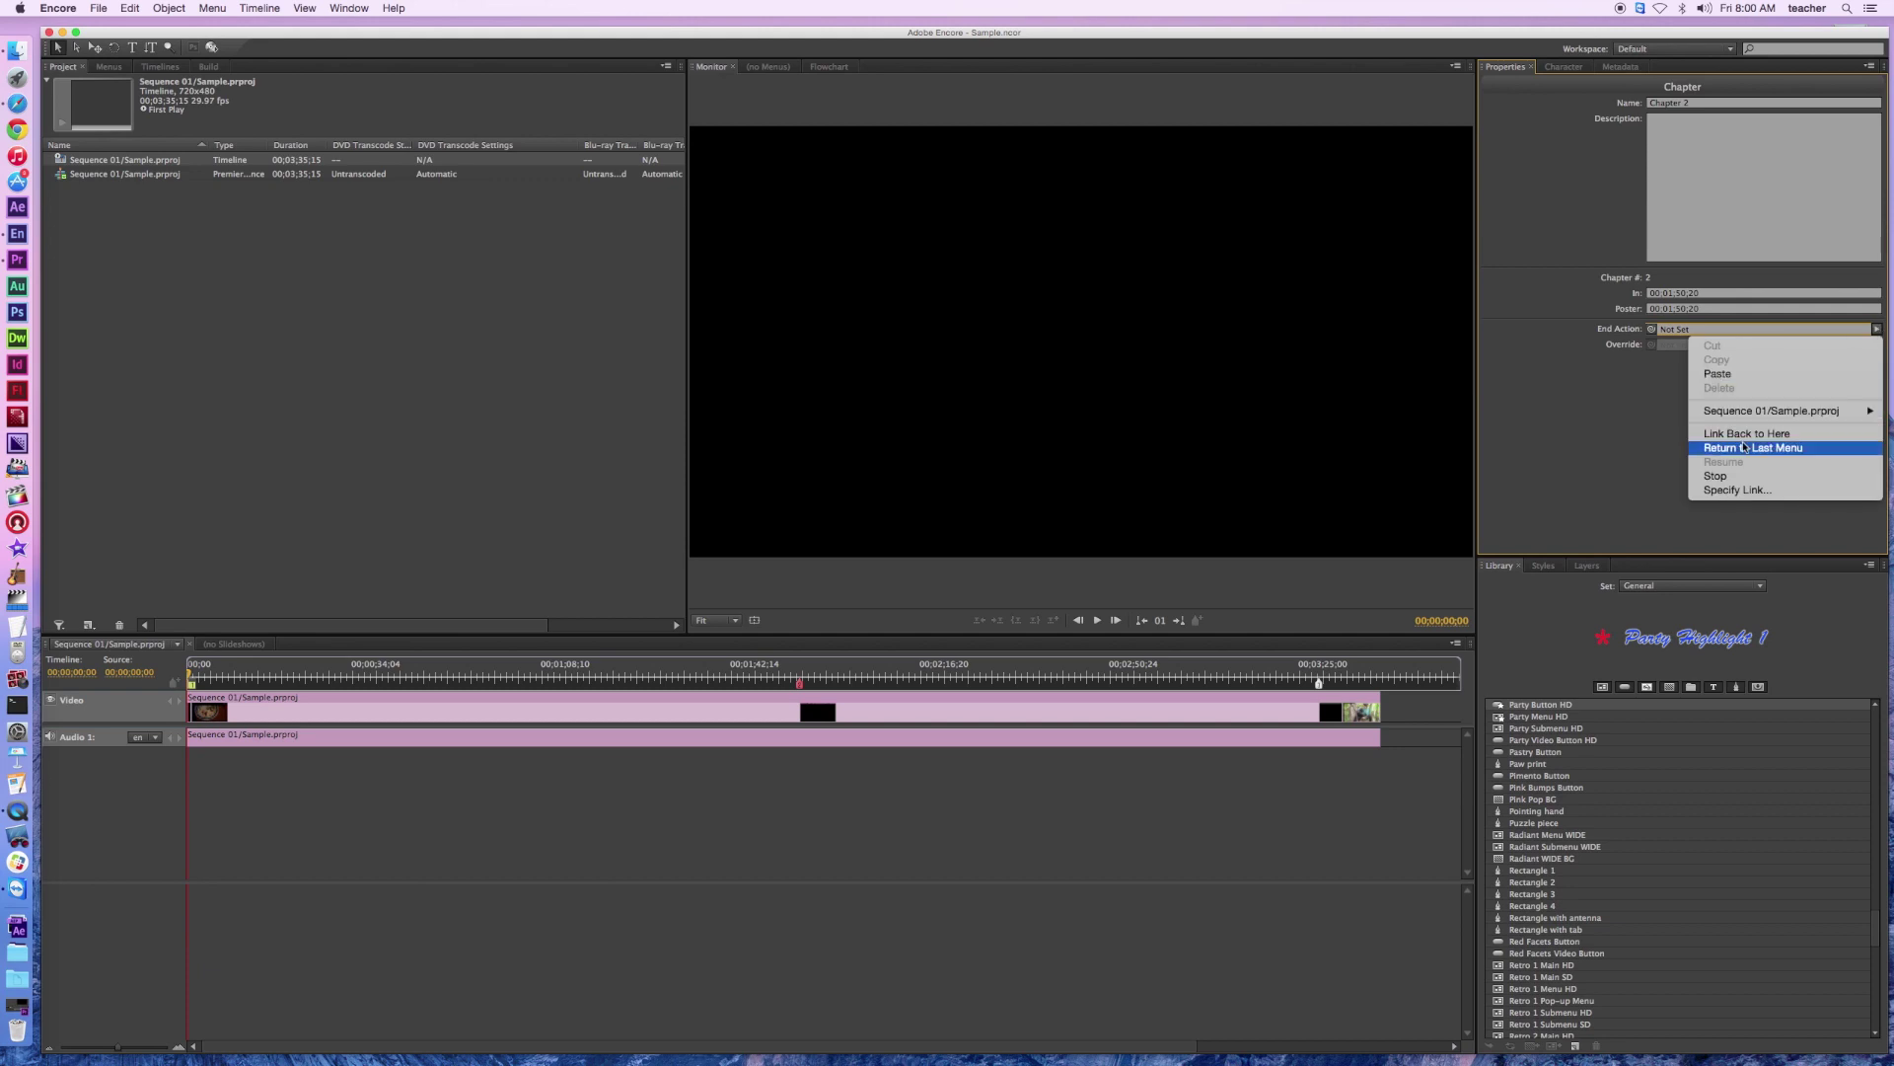
{"action": "mouse_move", "coordinate": [1745, 412]}
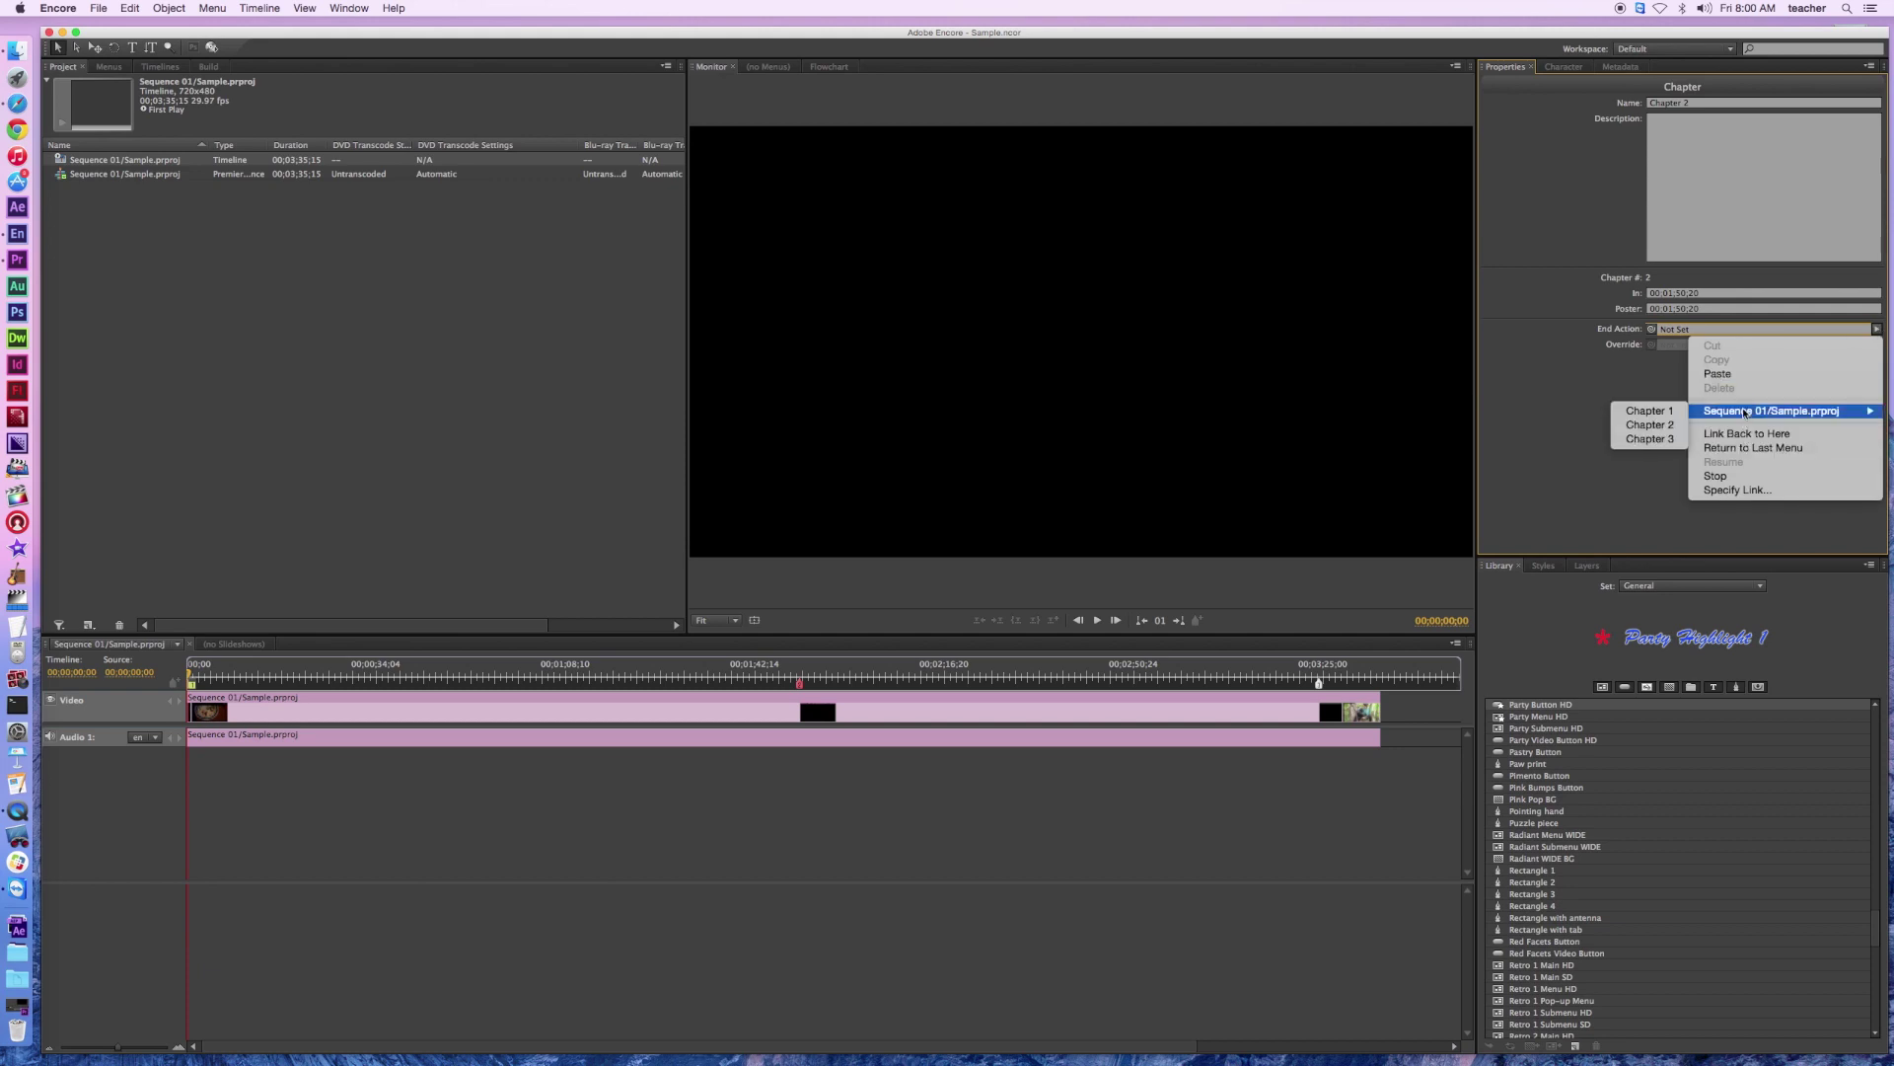
{"action": "left_click", "coordinate": [1661, 441]}
Inspect the Chapter 3 marker's properties and the end action choices for the Sequence 01/Sample.prproj timeline.
{"action": "left_click", "coordinate": [1320, 684]}
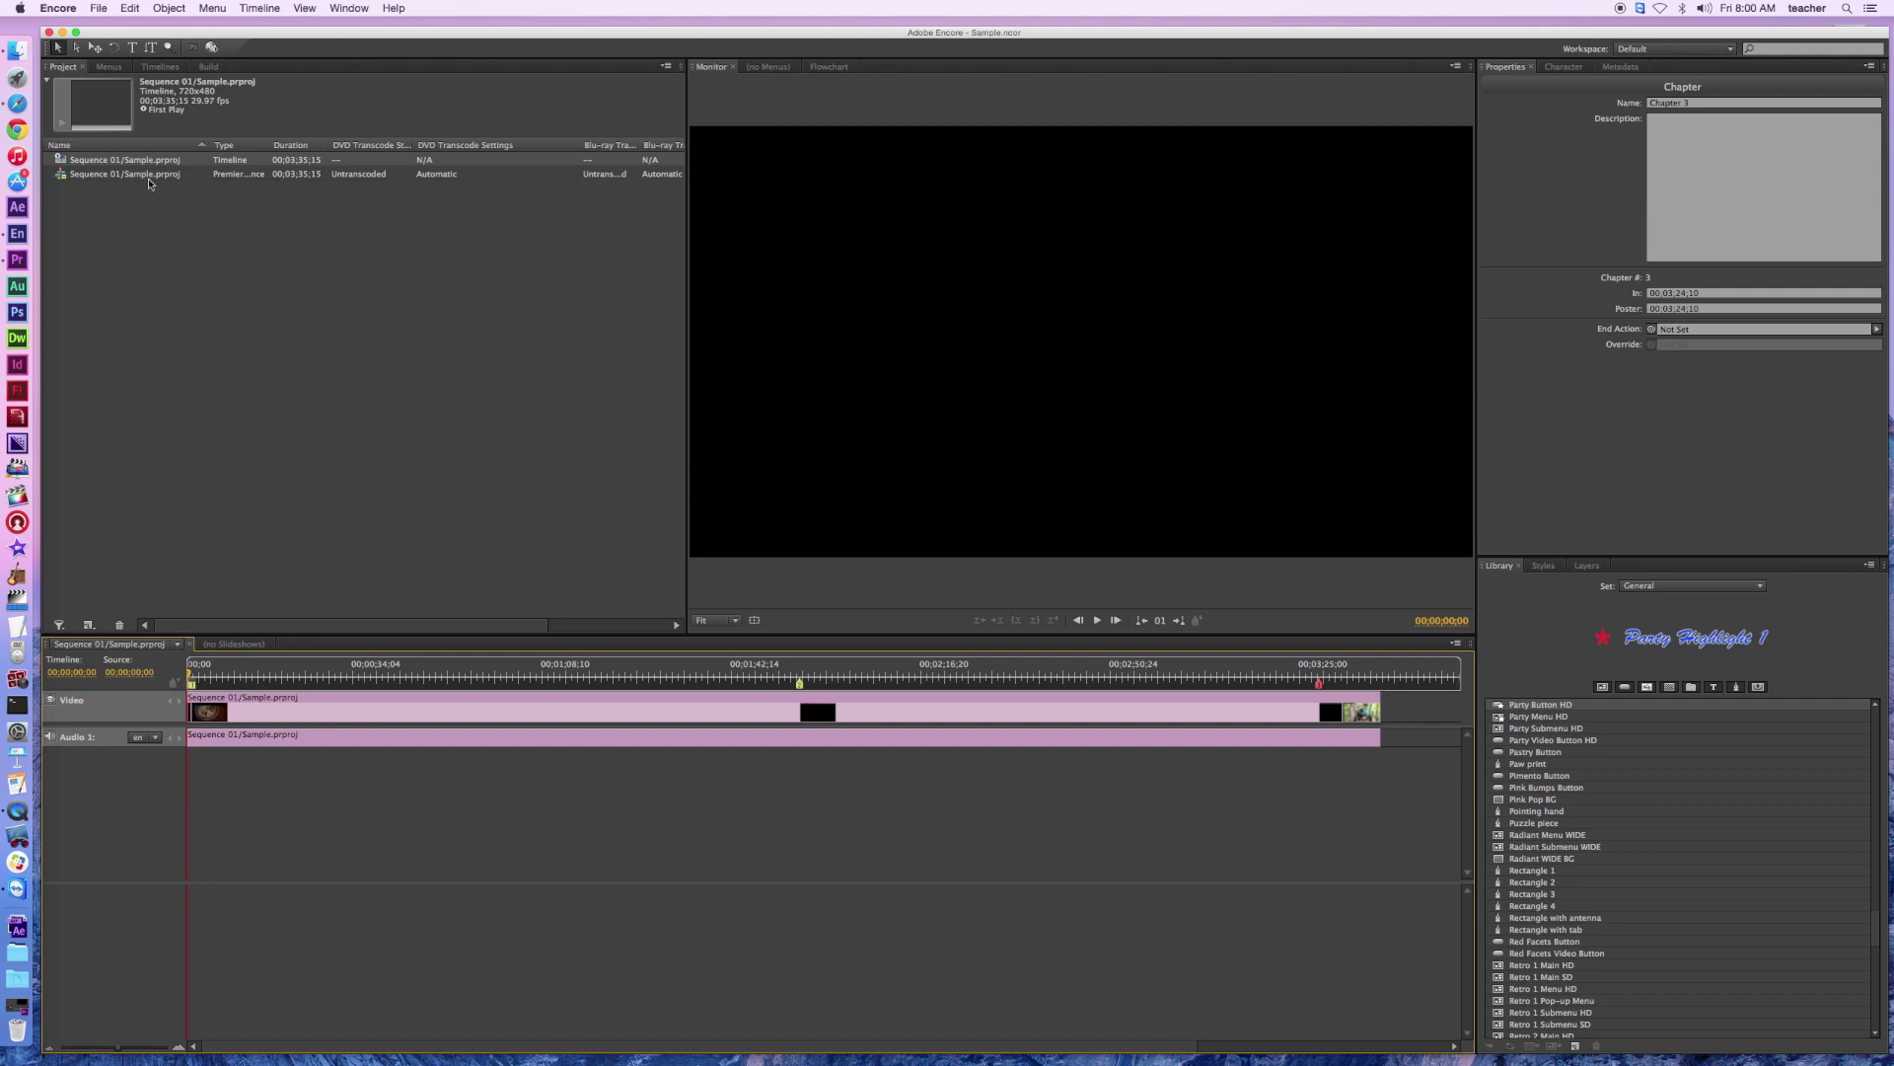
{"action": "left_click", "coordinate": [110, 162]}
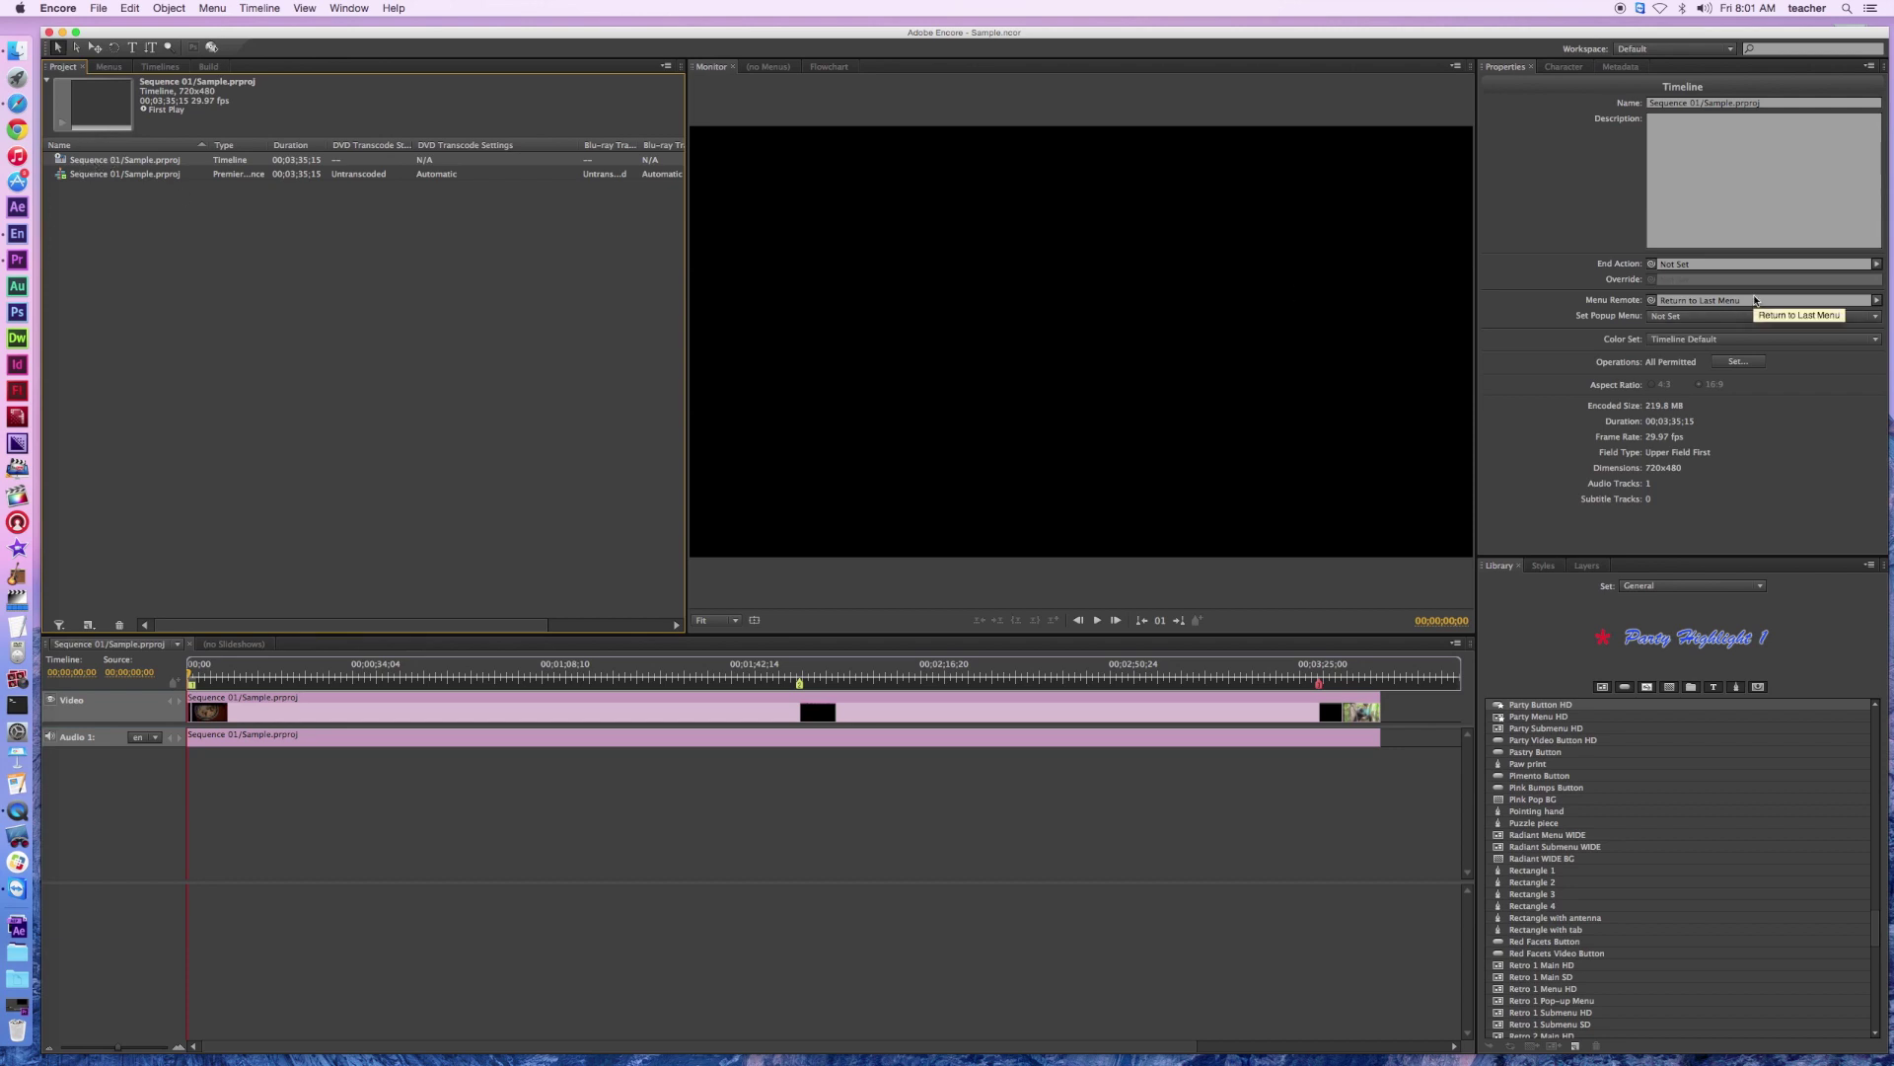
{"action": "left_click", "coordinate": [1876, 264]}
{"action": "mouse_move", "coordinate": [1743, 347]}
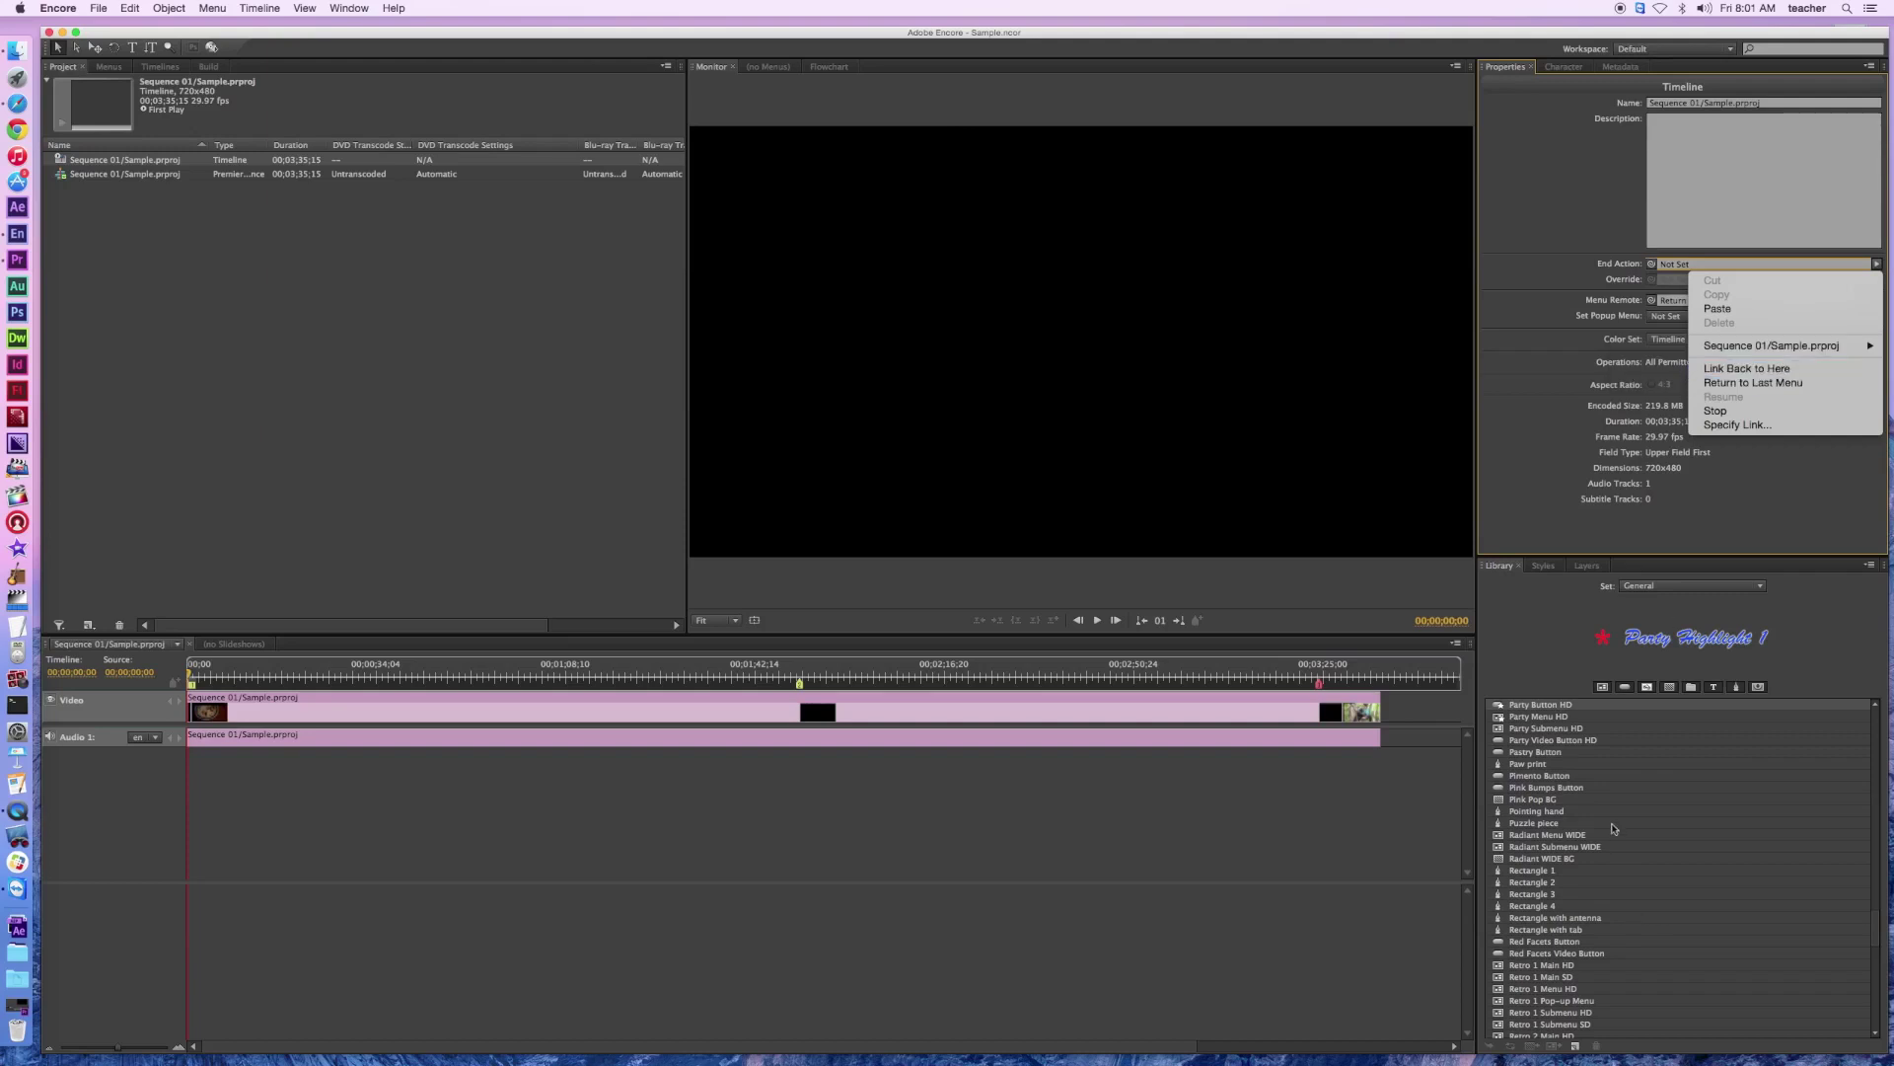
Add the Party Menu HD template from the General library set to the project's menus.
{"action": "left_click", "coordinate": [1536, 718]}
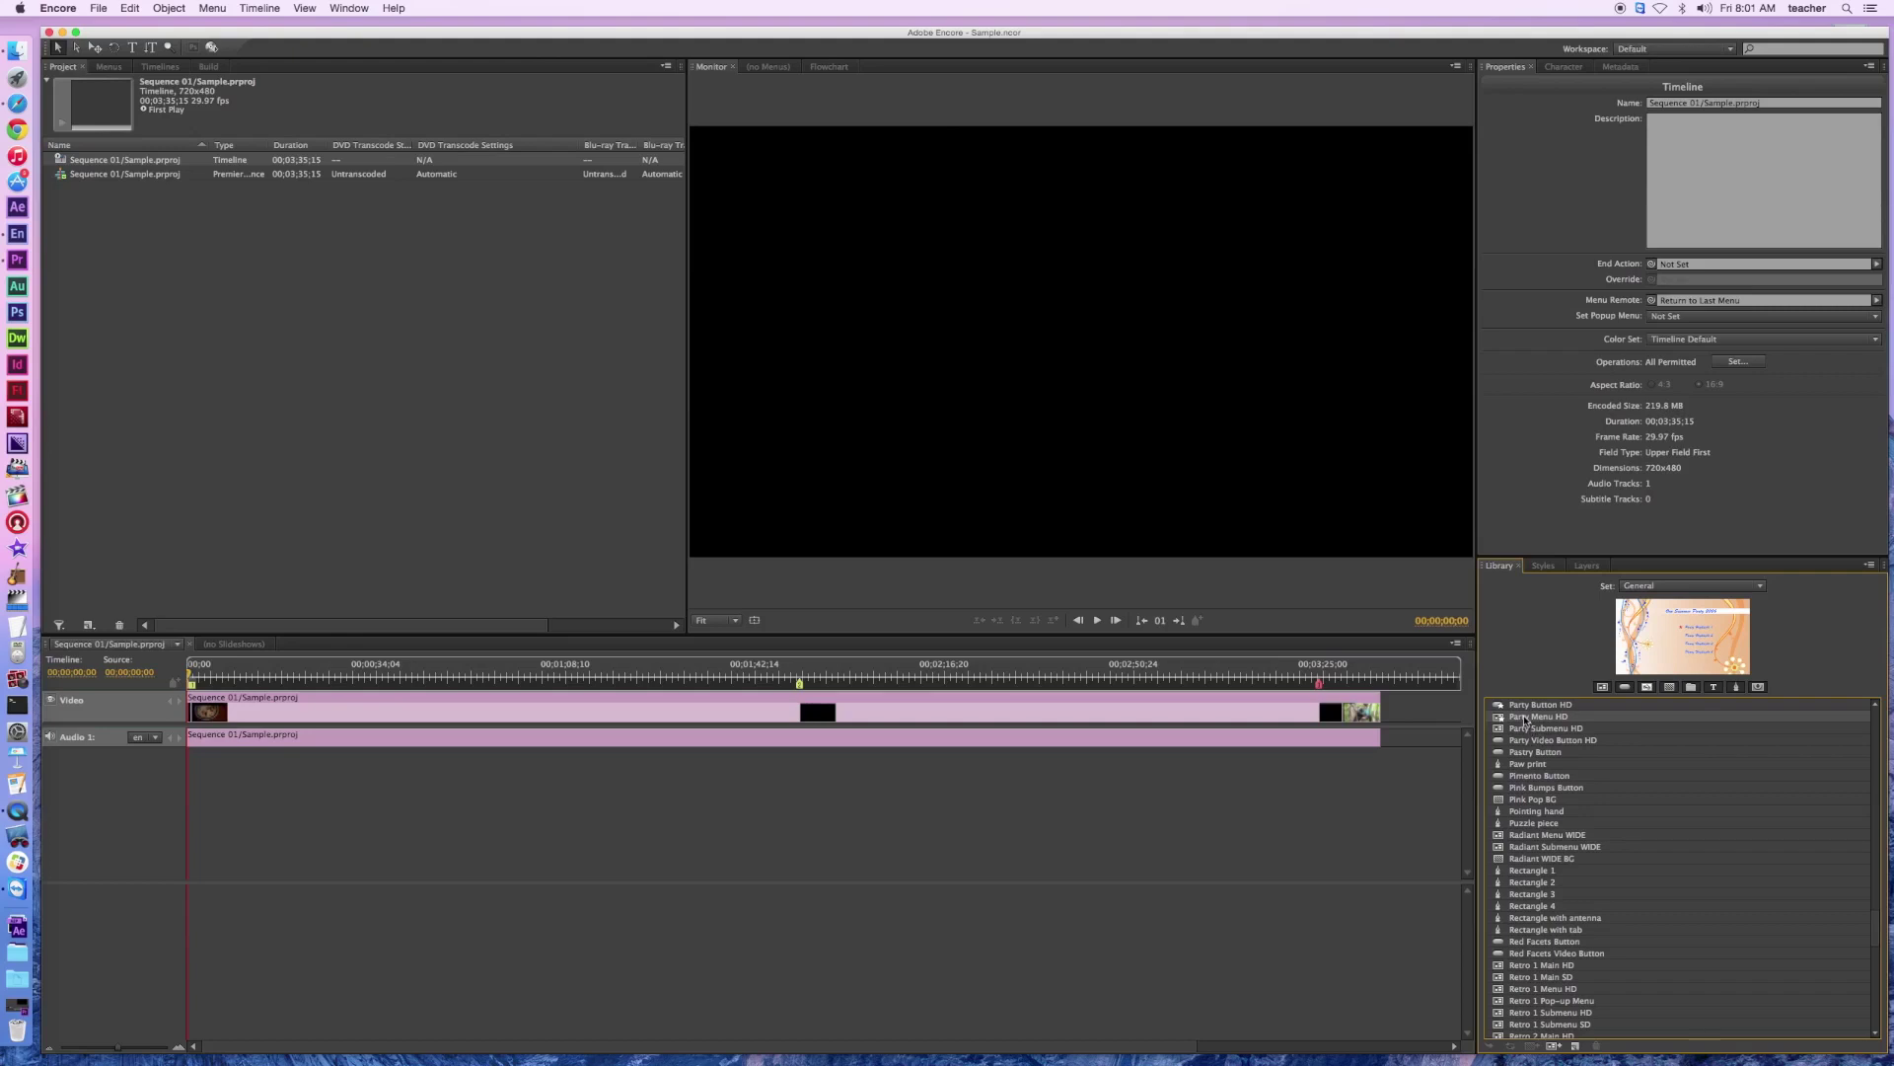
{"action": "left_click", "coordinate": [108, 66]}
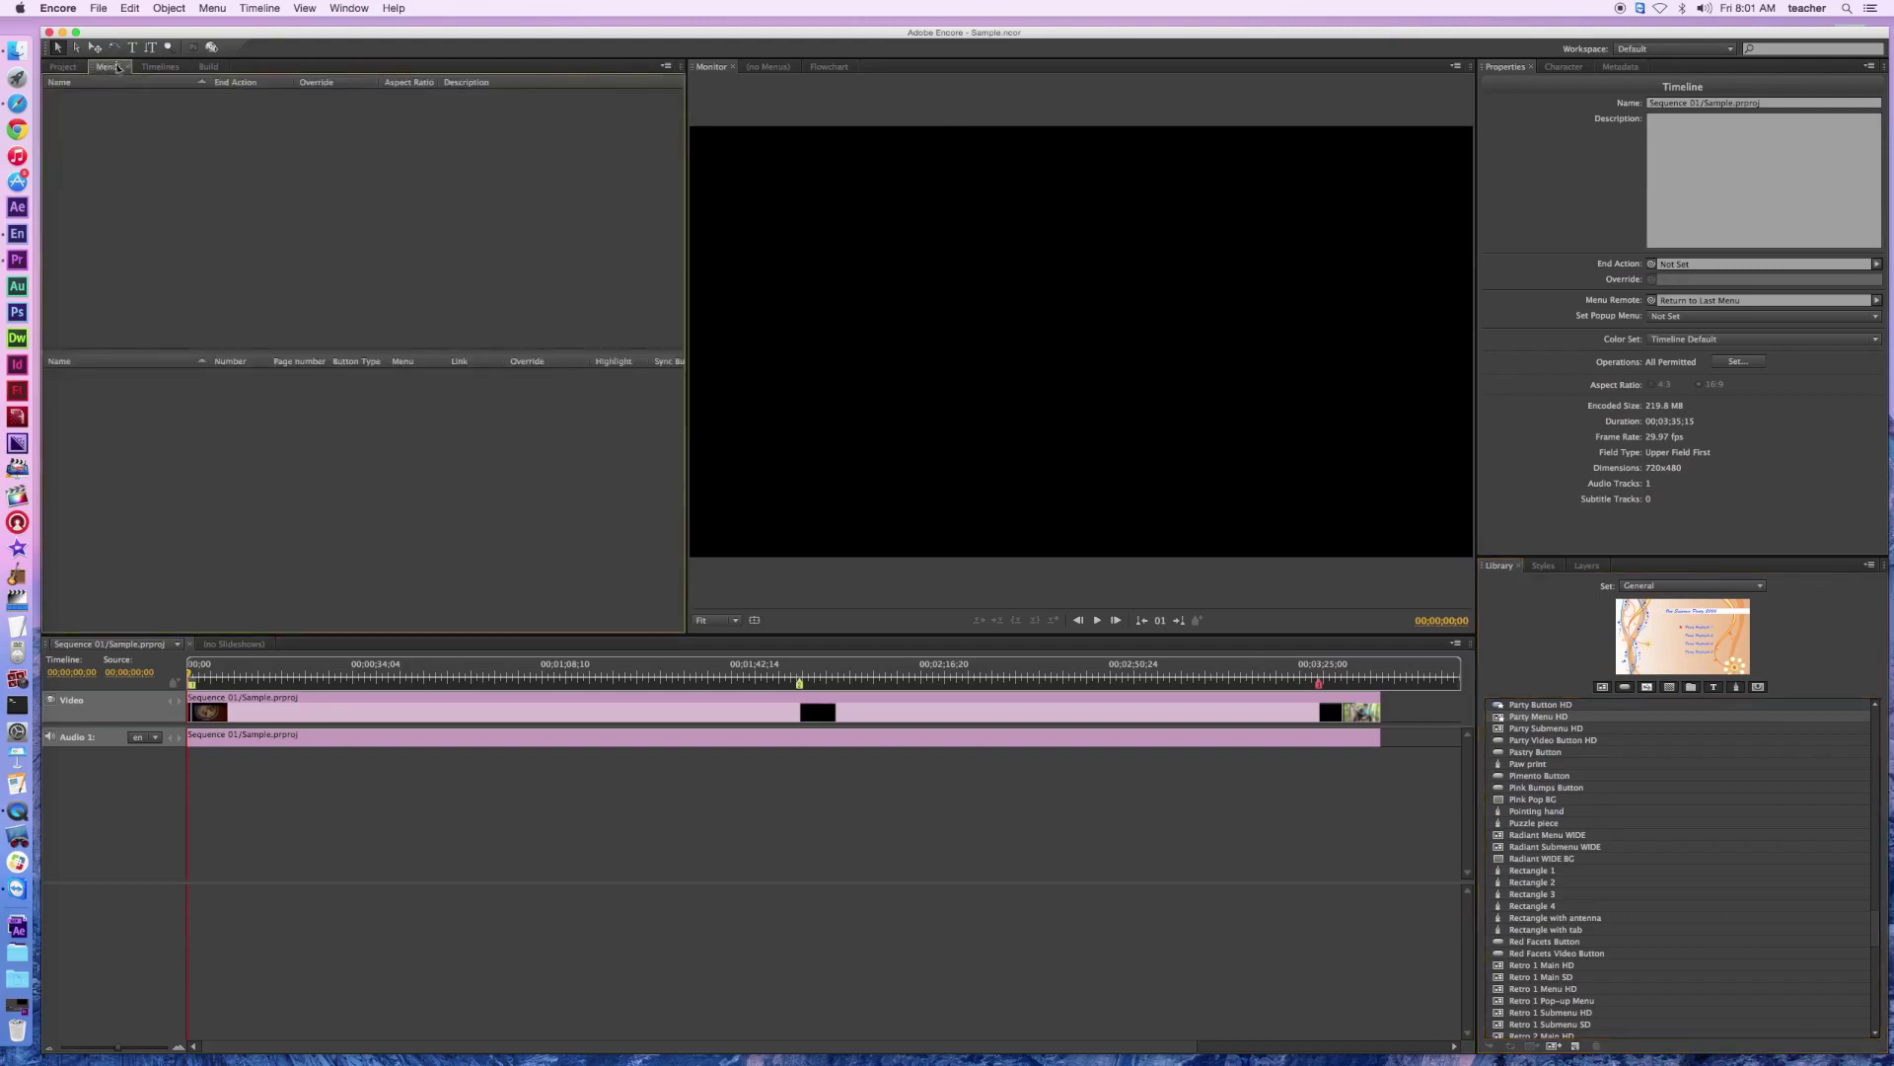
{"action": "left_click_drag", "start_coordinate": [1524, 719], "coordinate": [321, 195]}
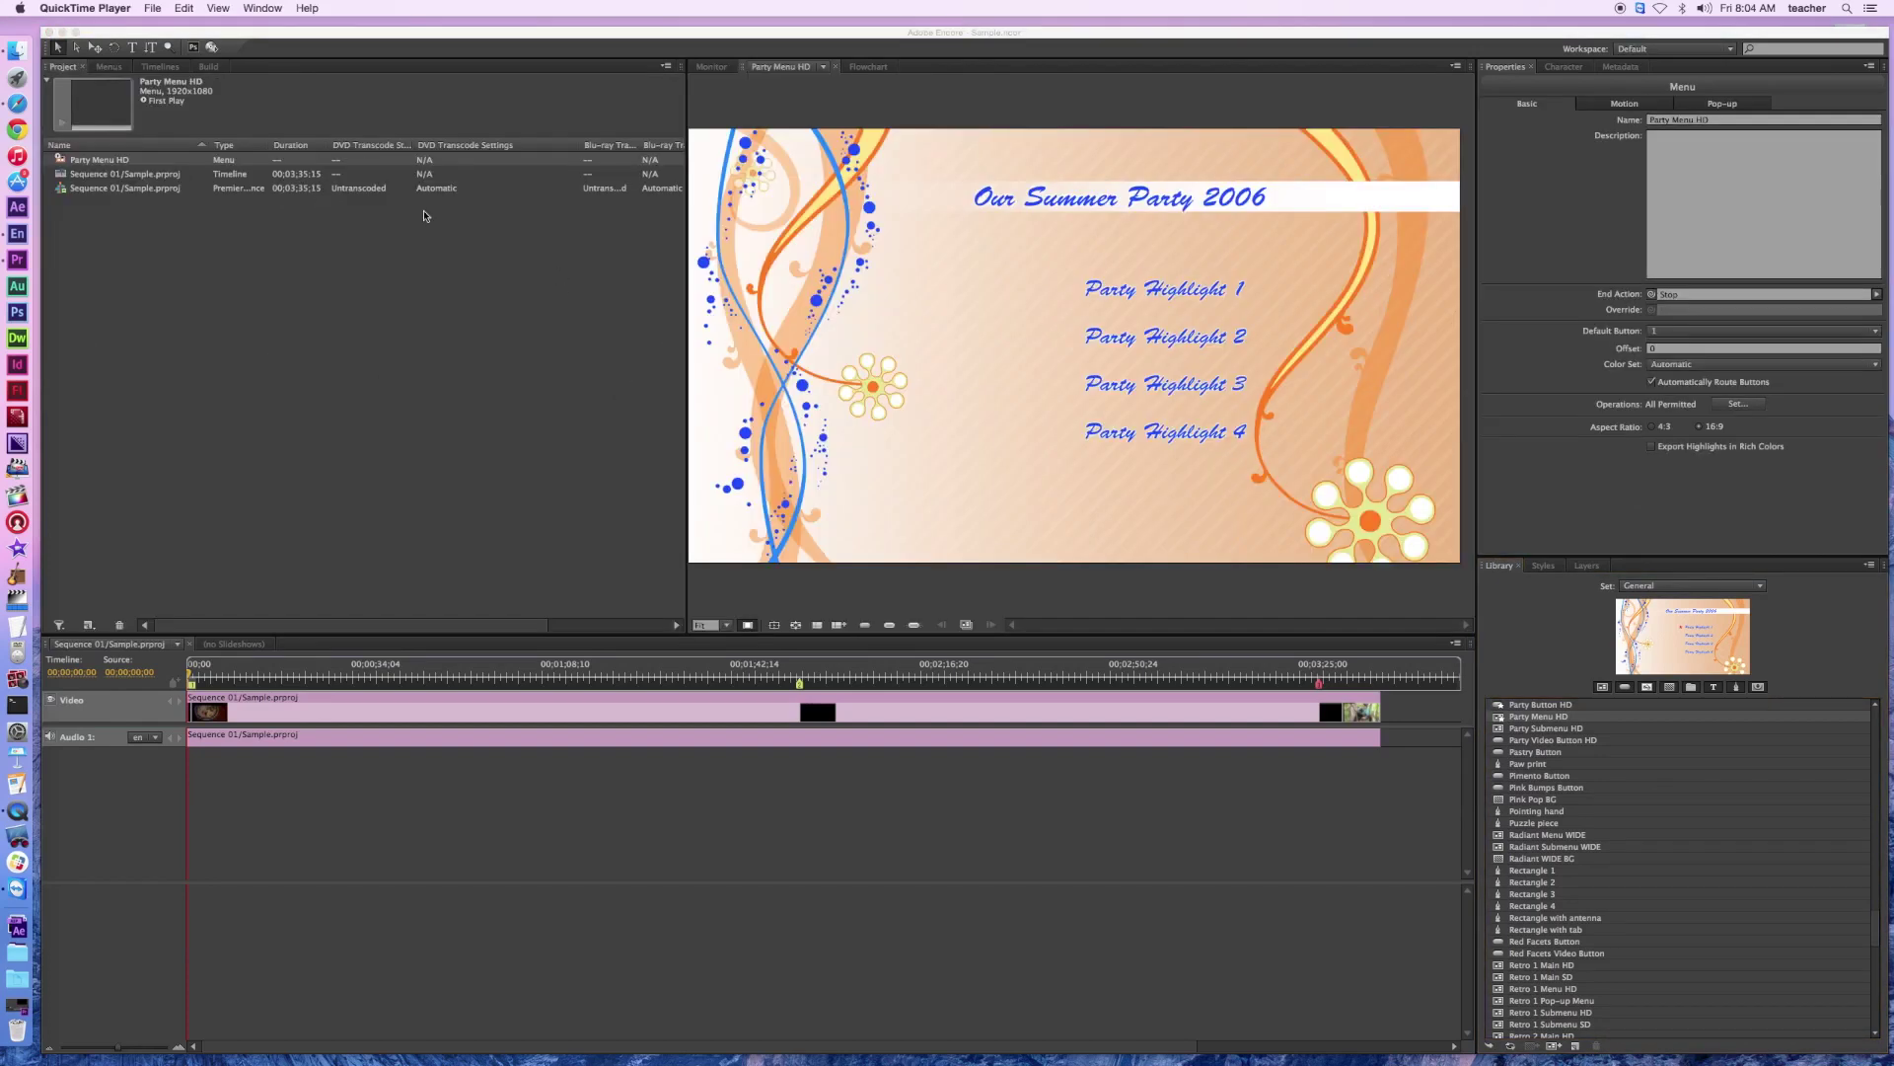
Review the buttons of Party Menu HD, then compare the timeline and the menu among the project assets.
{"action": "left_click", "coordinate": [120, 69]}
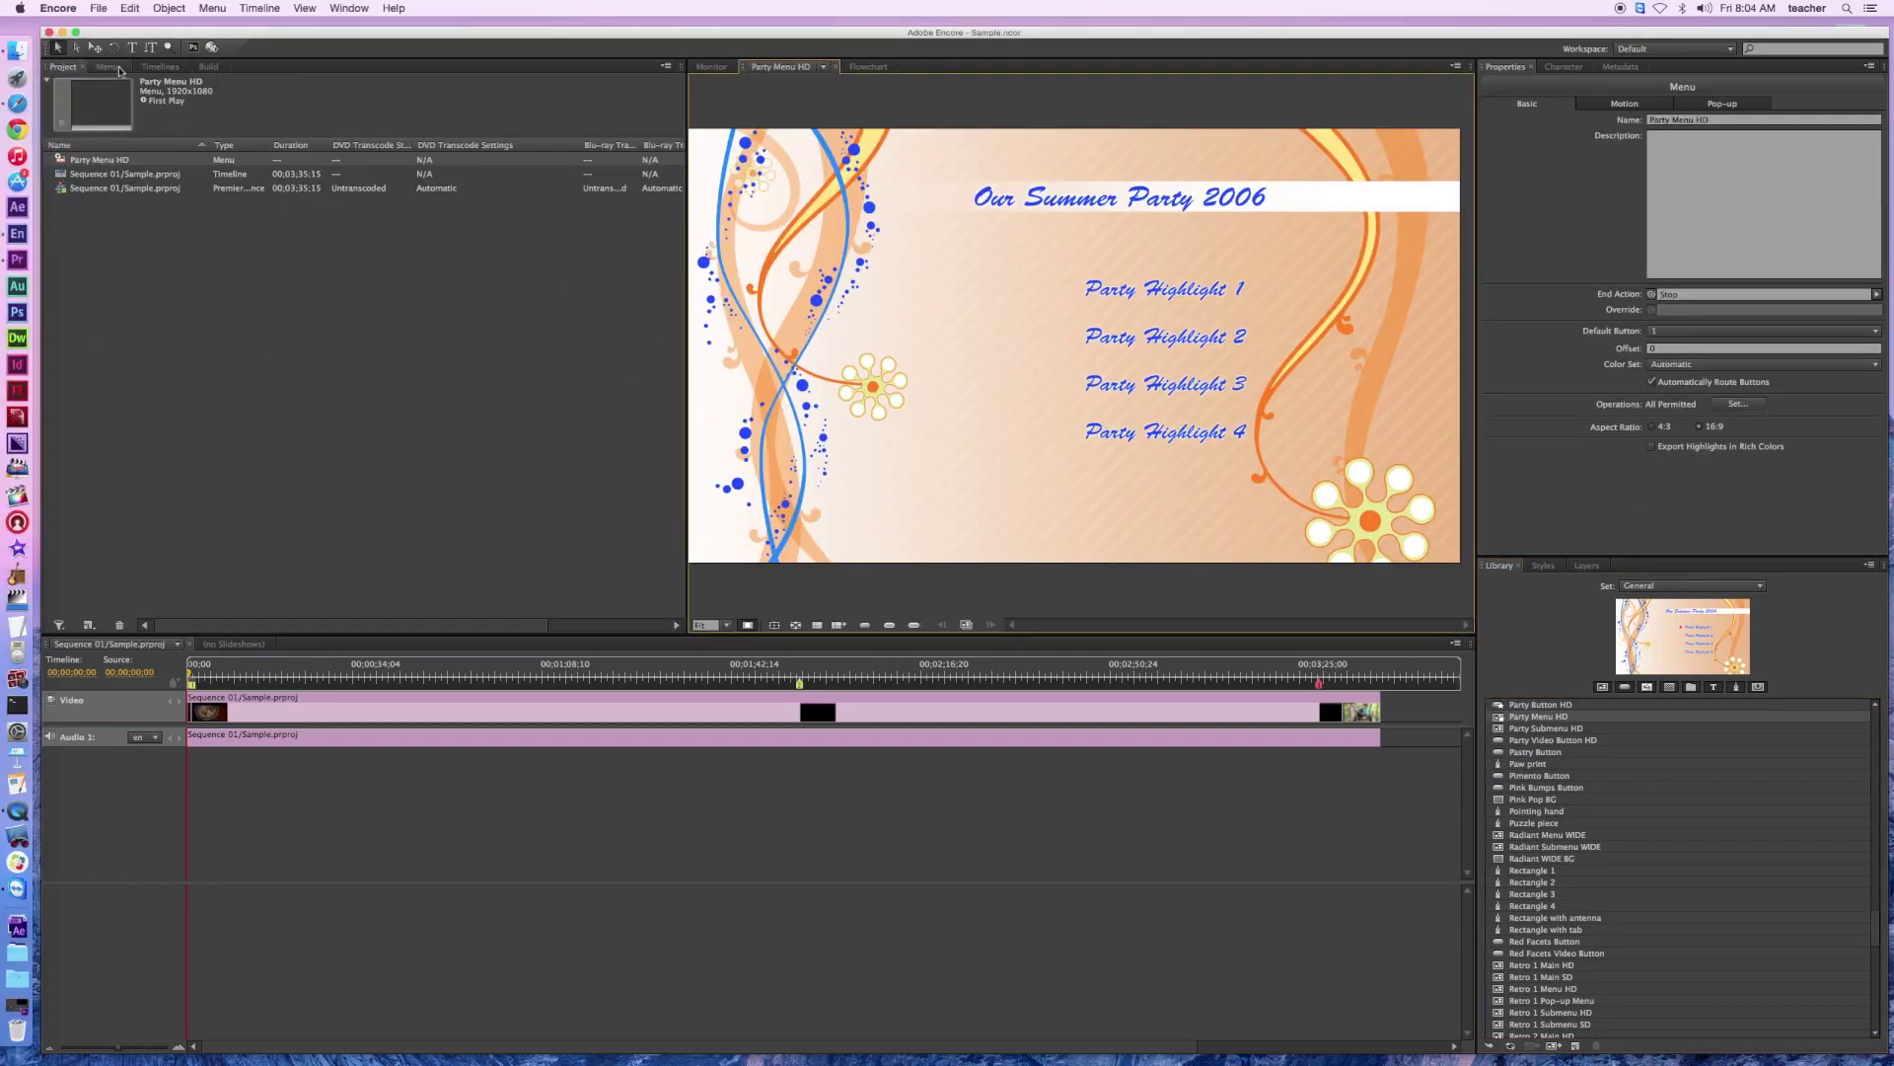
{"action": "left_click", "coordinate": [119, 69]}
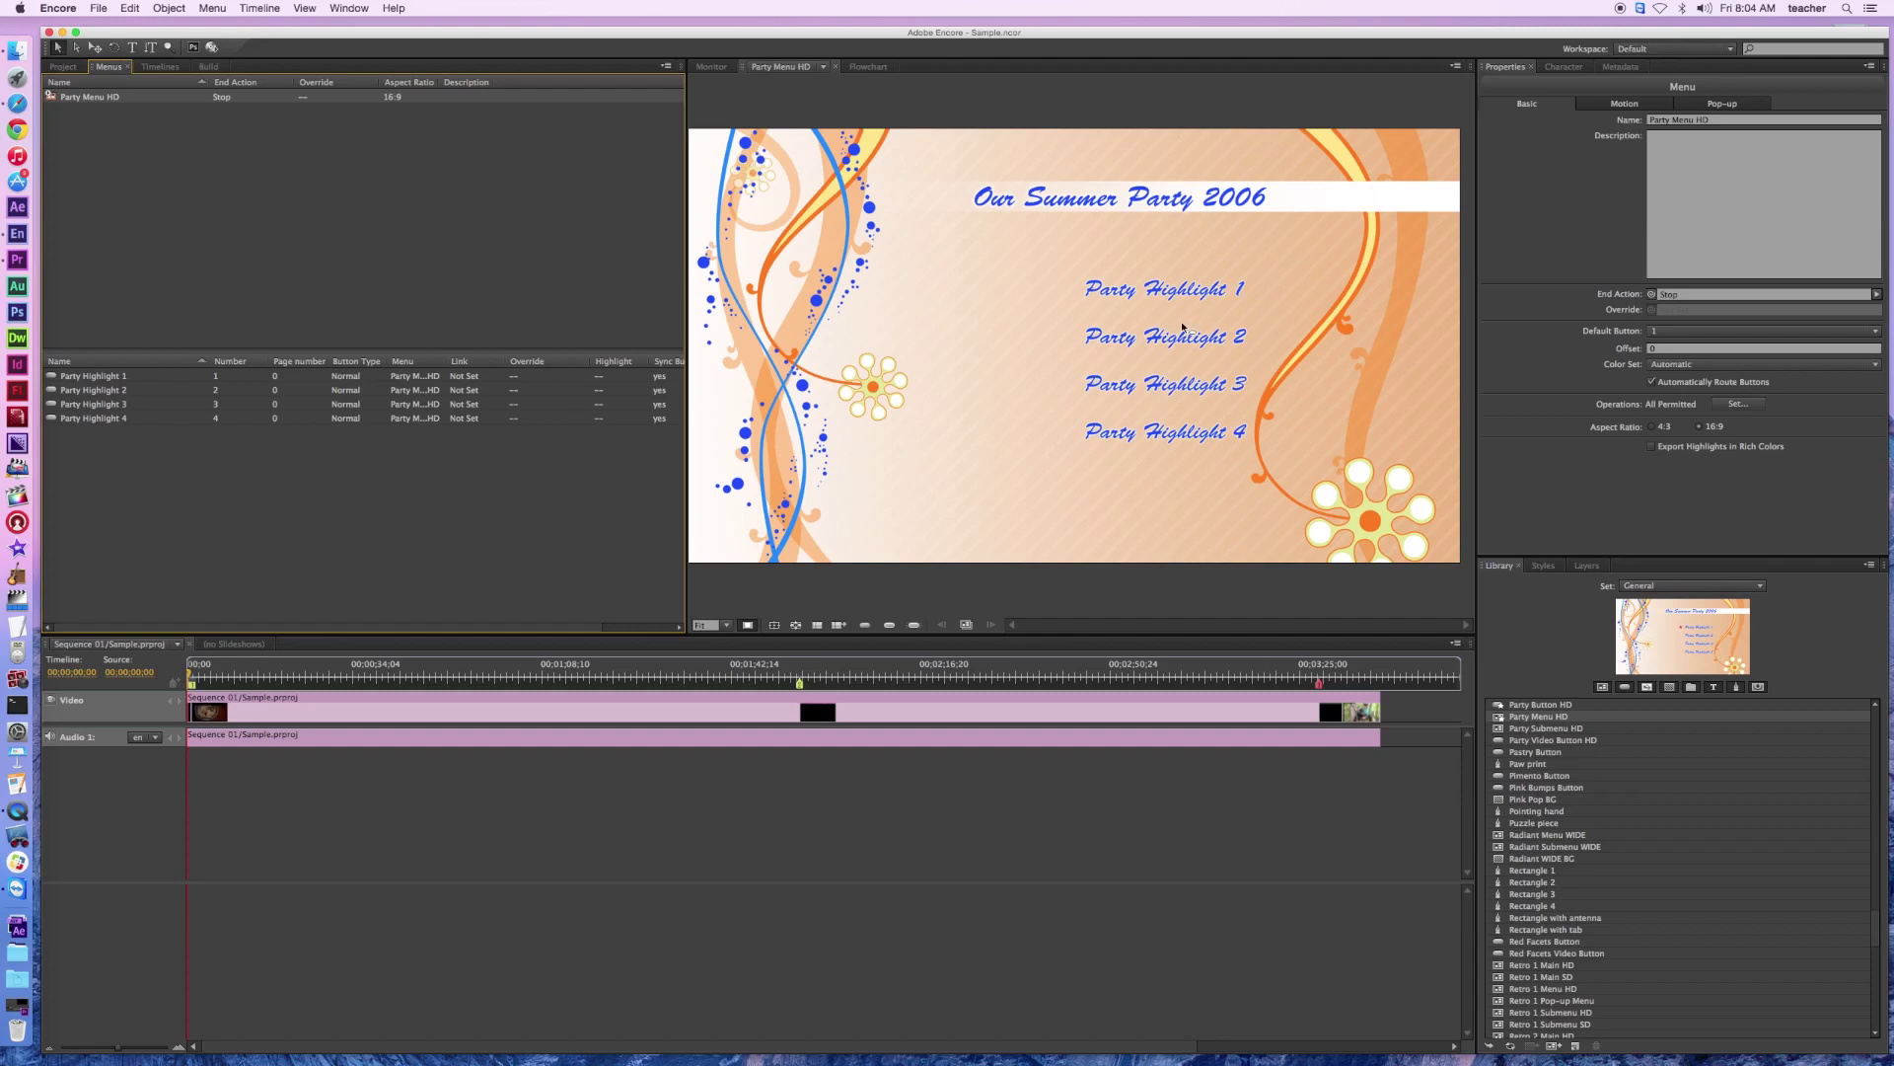
{"action": "left_click", "coordinate": [63, 67]}
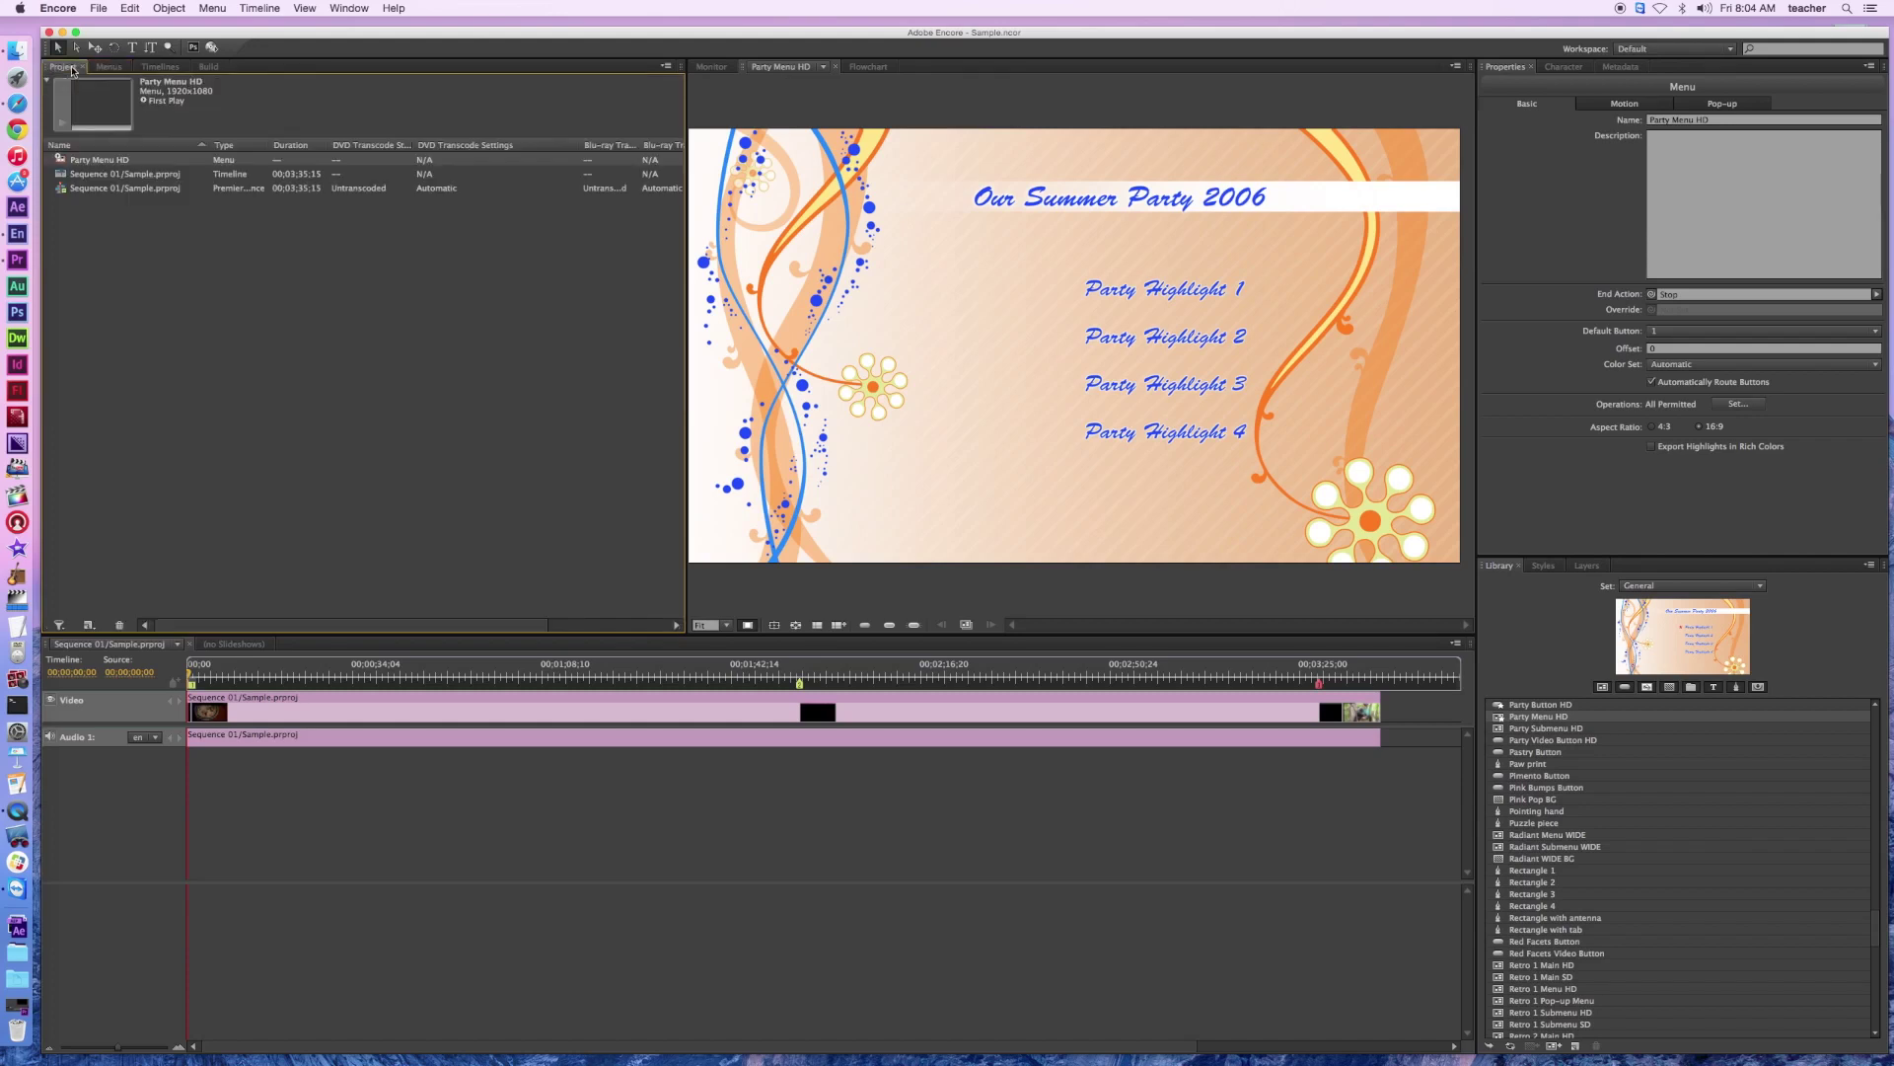
{"action": "left_click", "coordinate": [94, 175]}
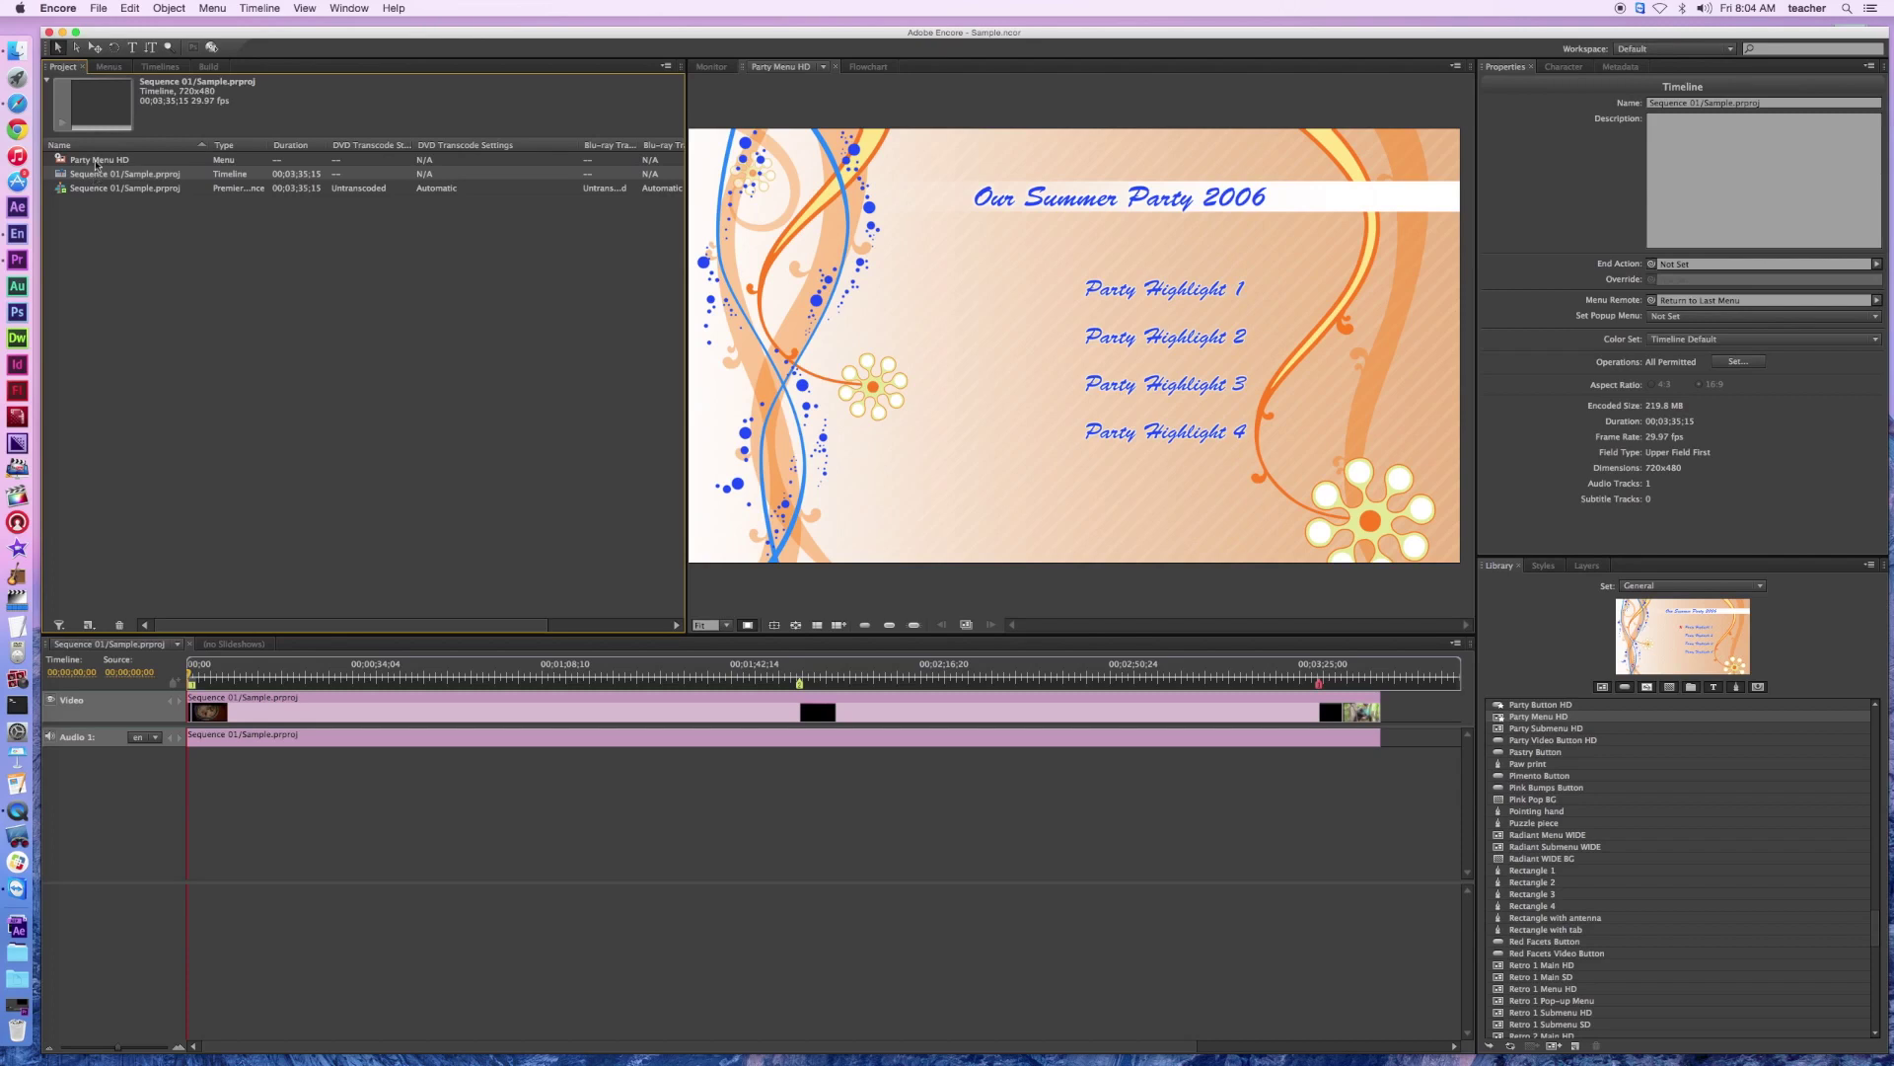
{"action": "left_click", "coordinate": [96, 161]}
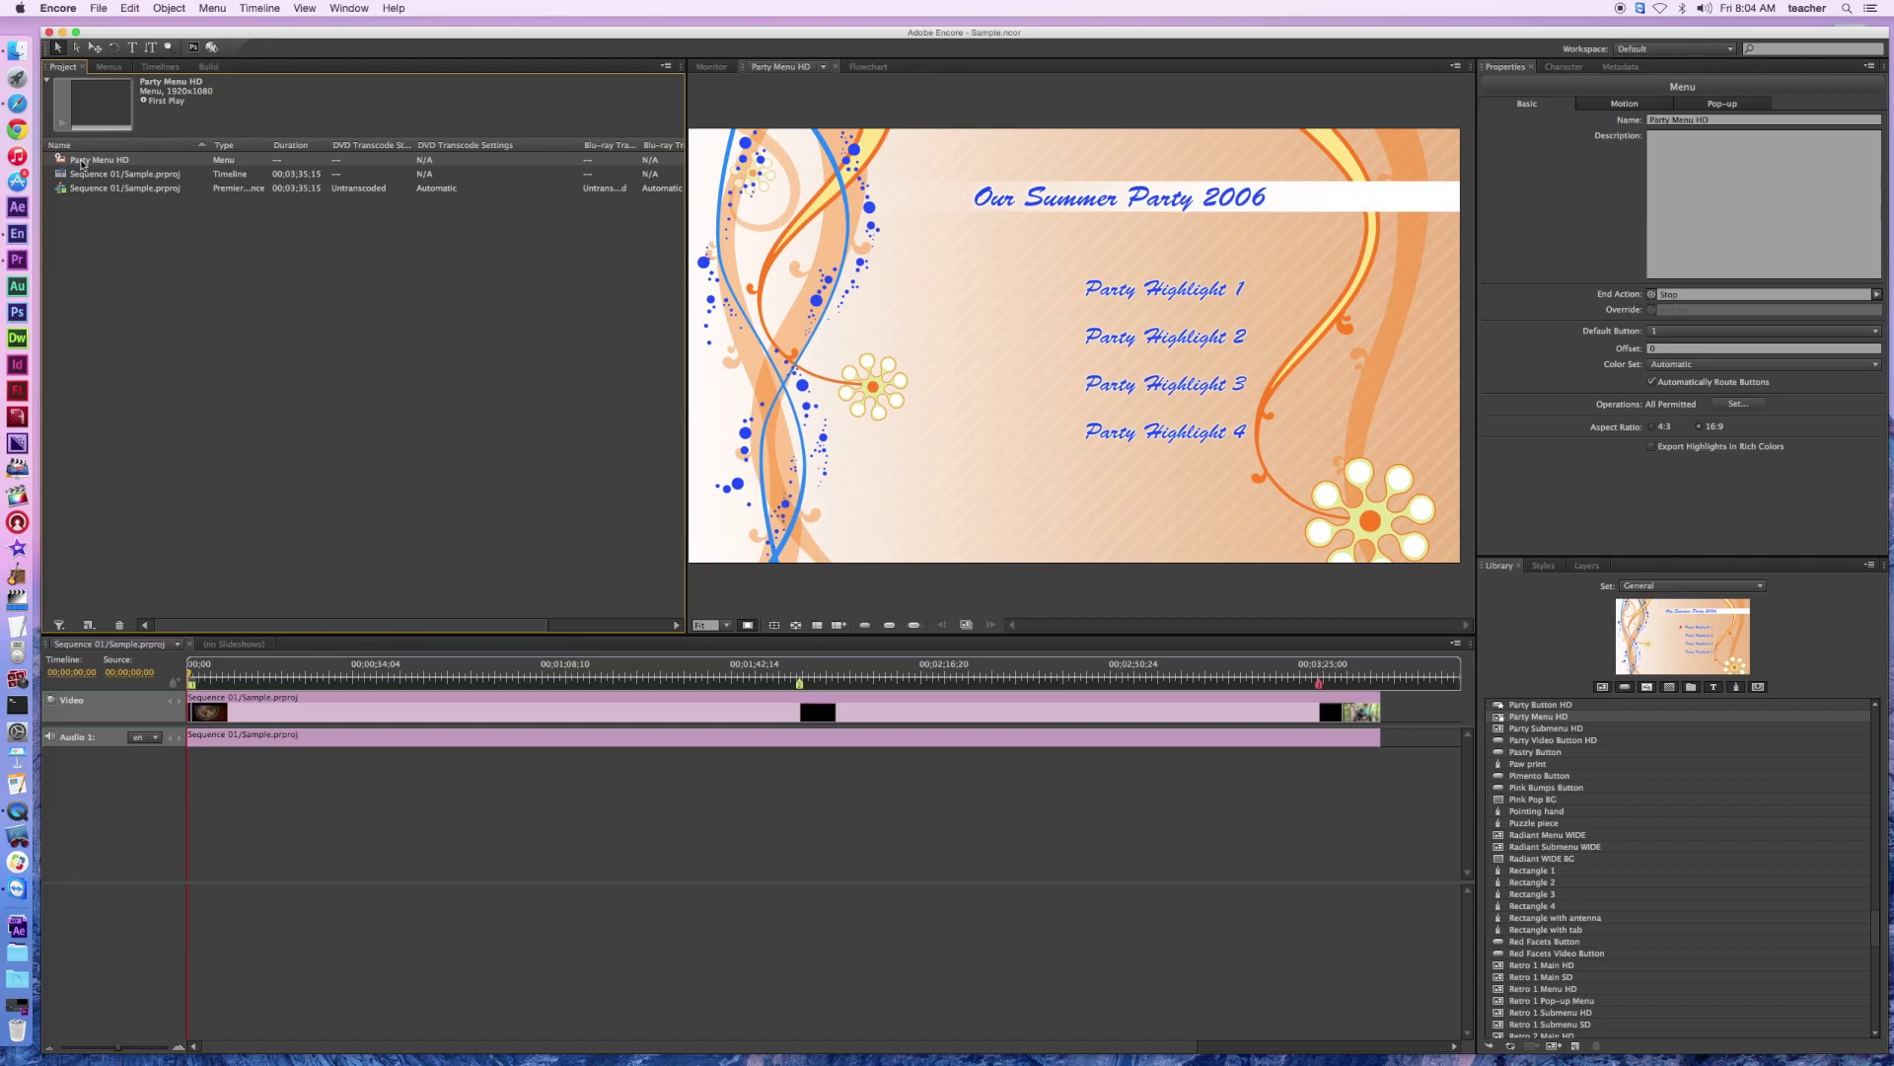
Clear First Play from Party Menu HD and set the menu as First Play again.
{"action": "right_click", "coordinate": [88, 162]}
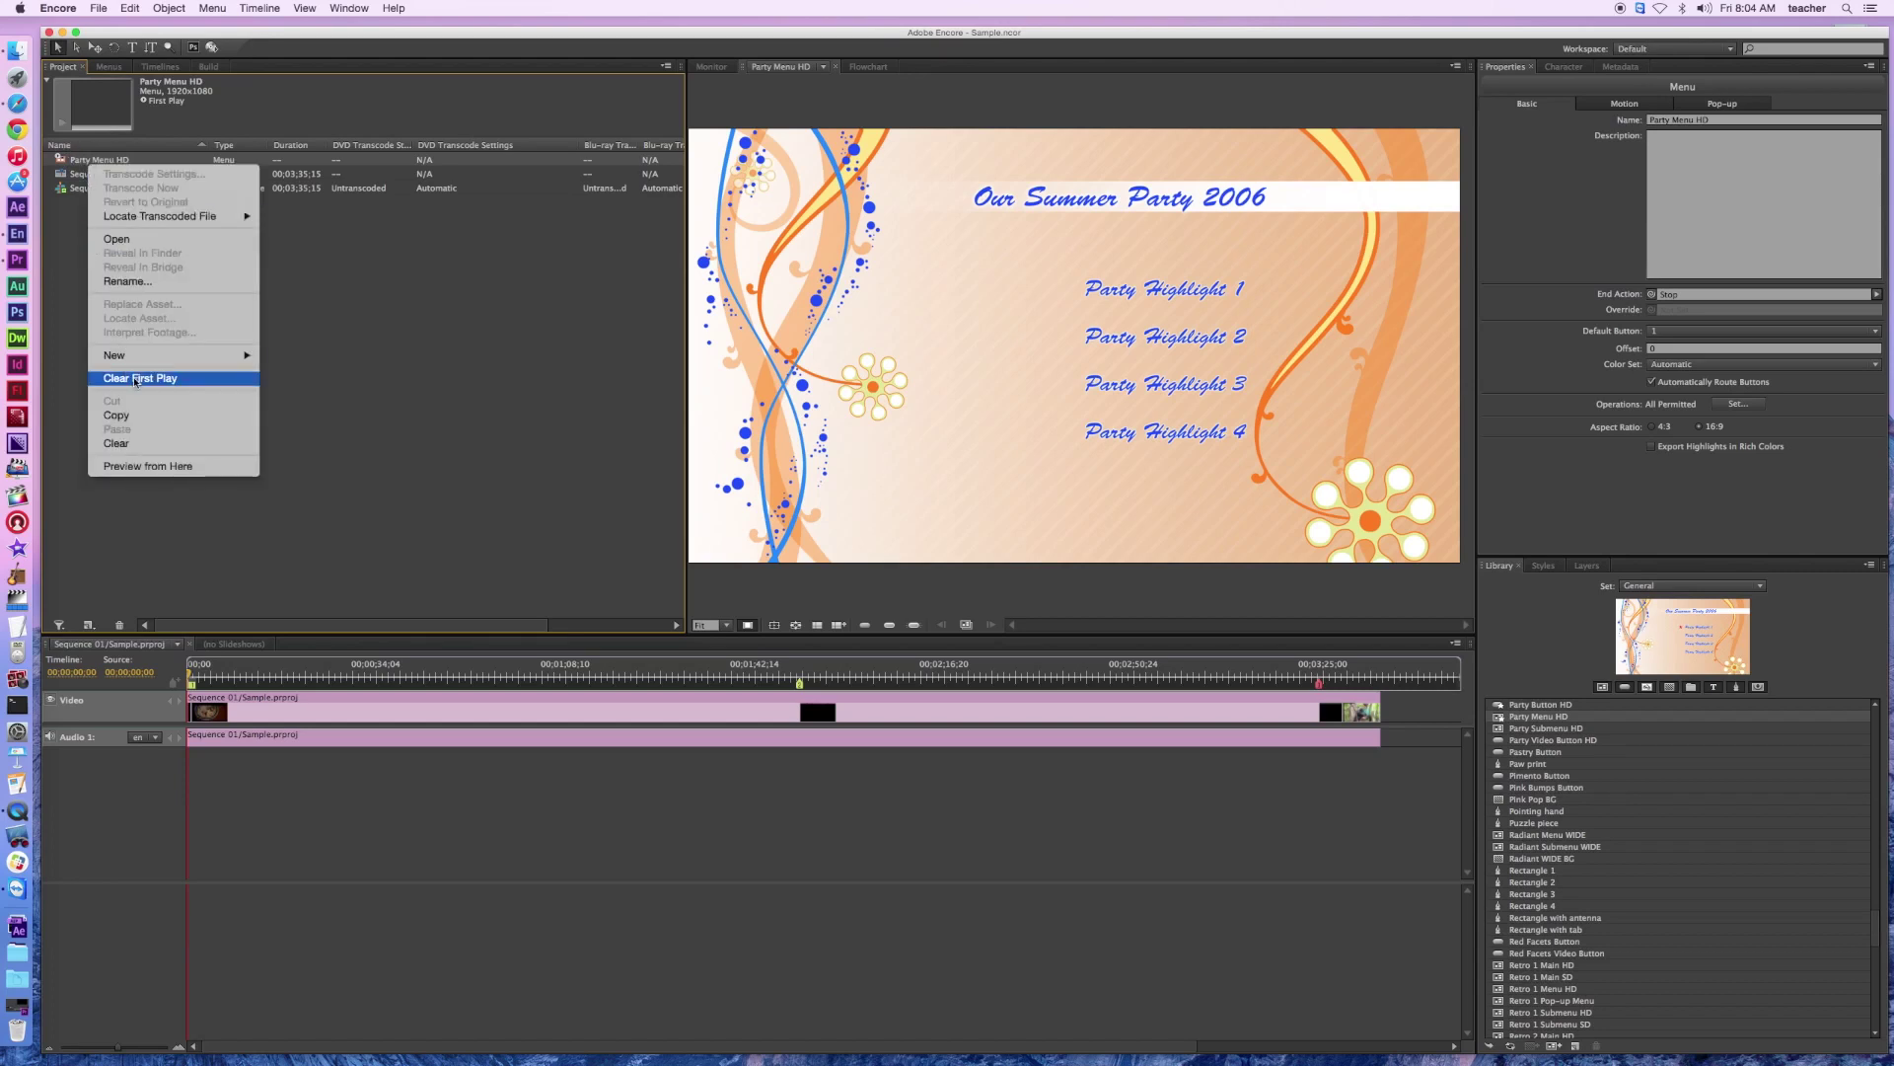
{"action": "left_click", "coordinate": [129, 378]}
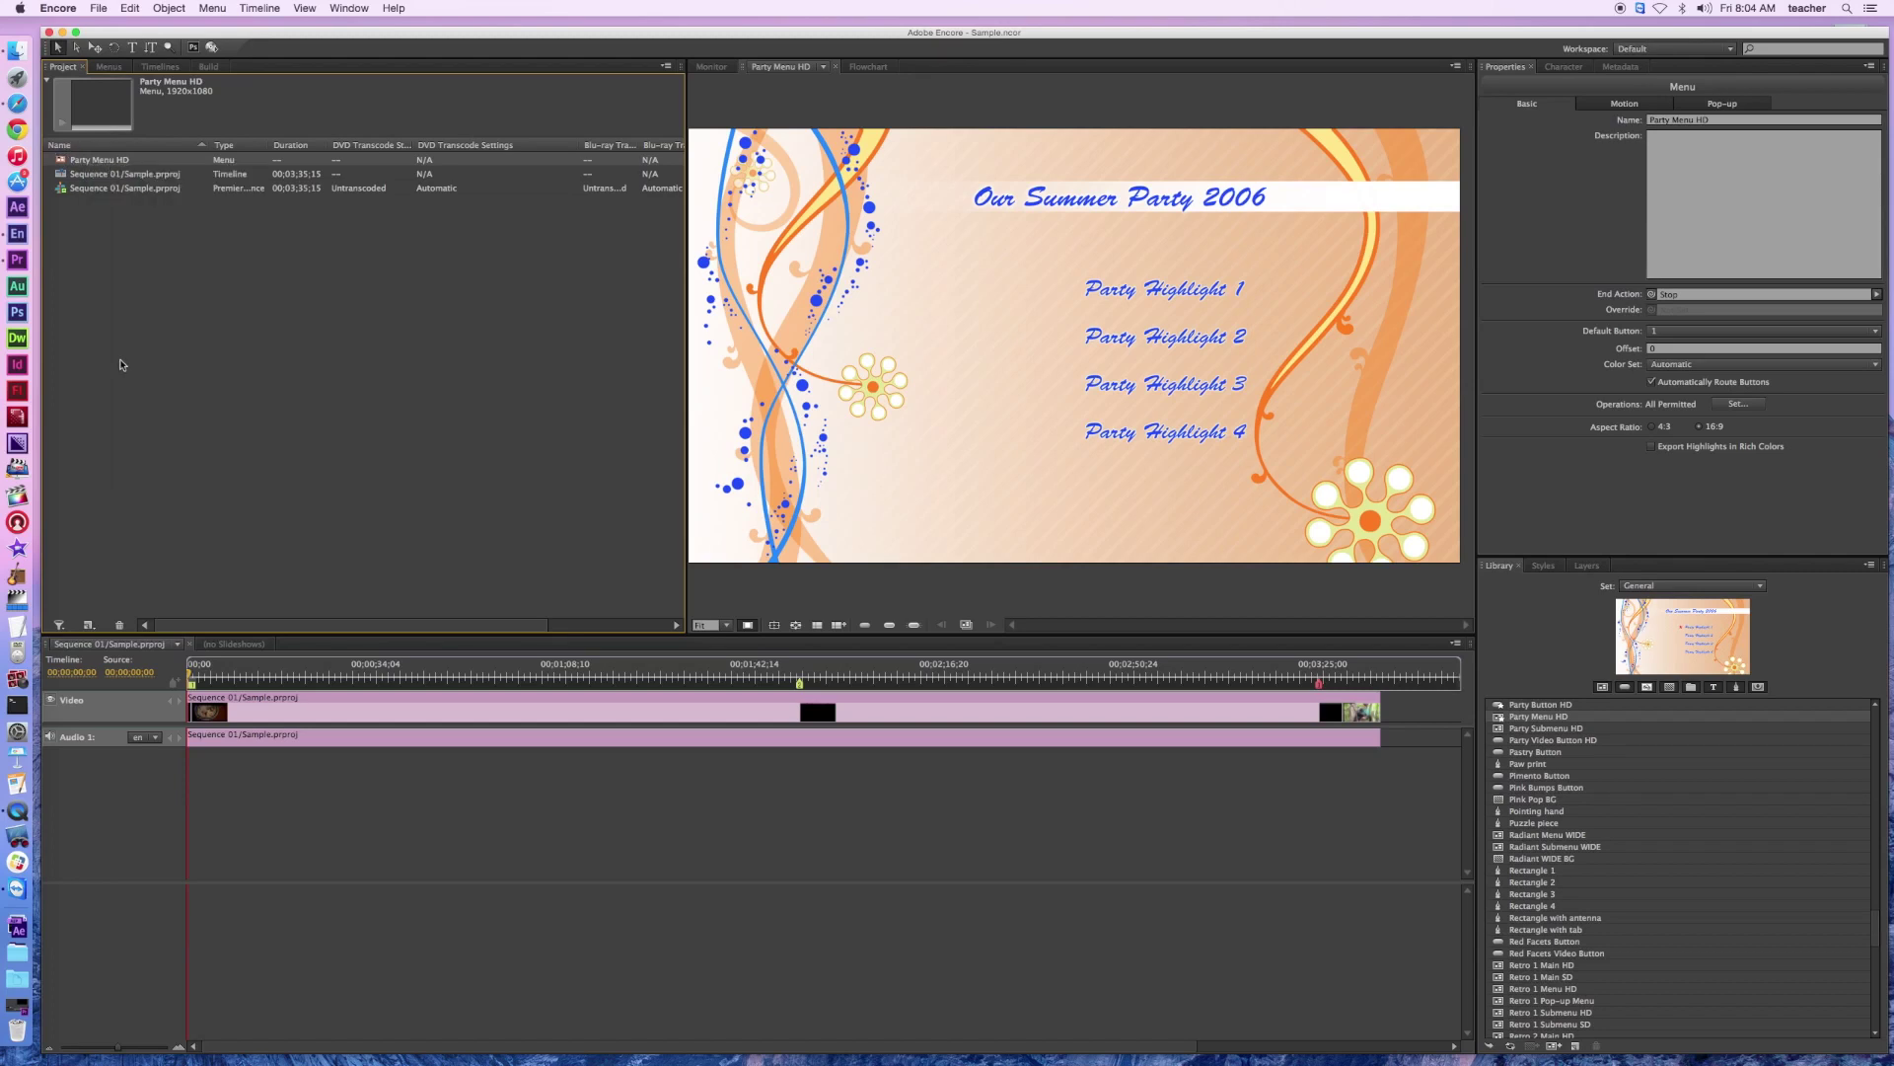
{"action": "right_click", "coordinate": [115, 162]}
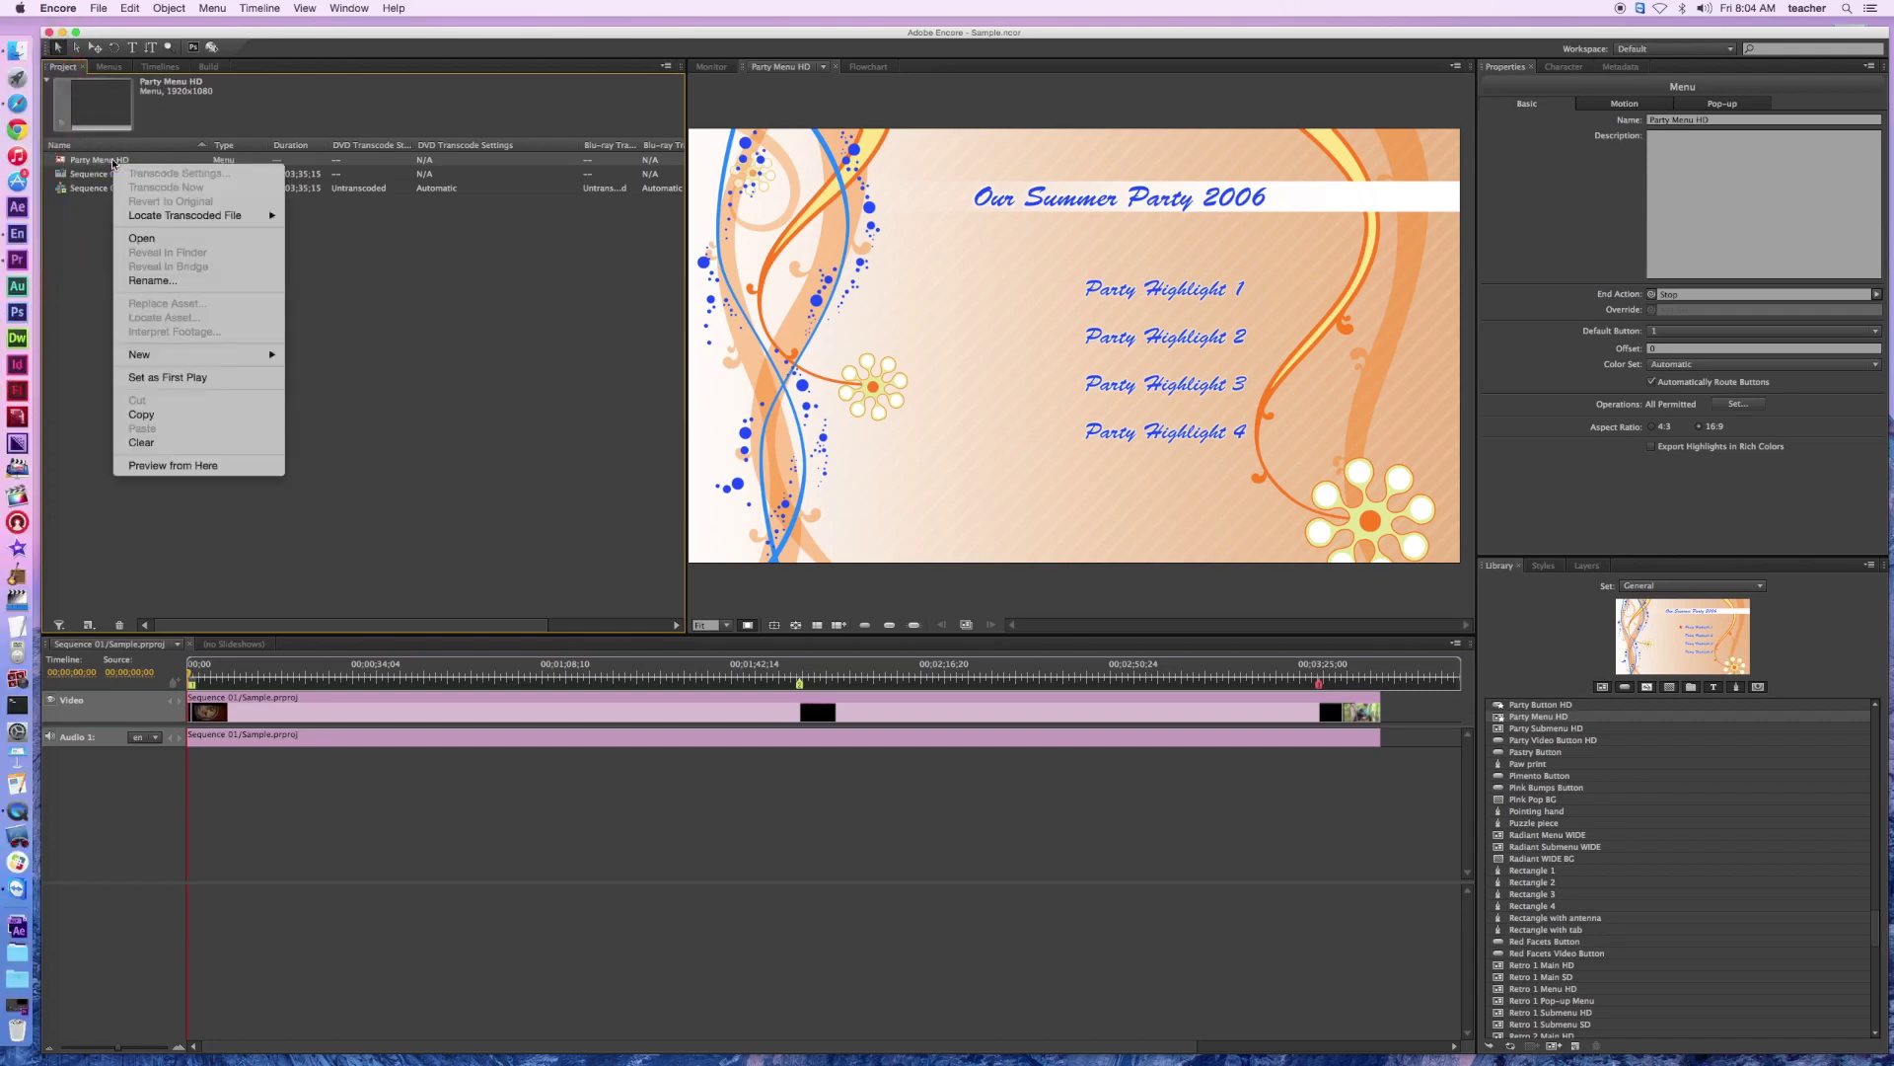
{"action": "left_click", "coordinate": [168, 379]}
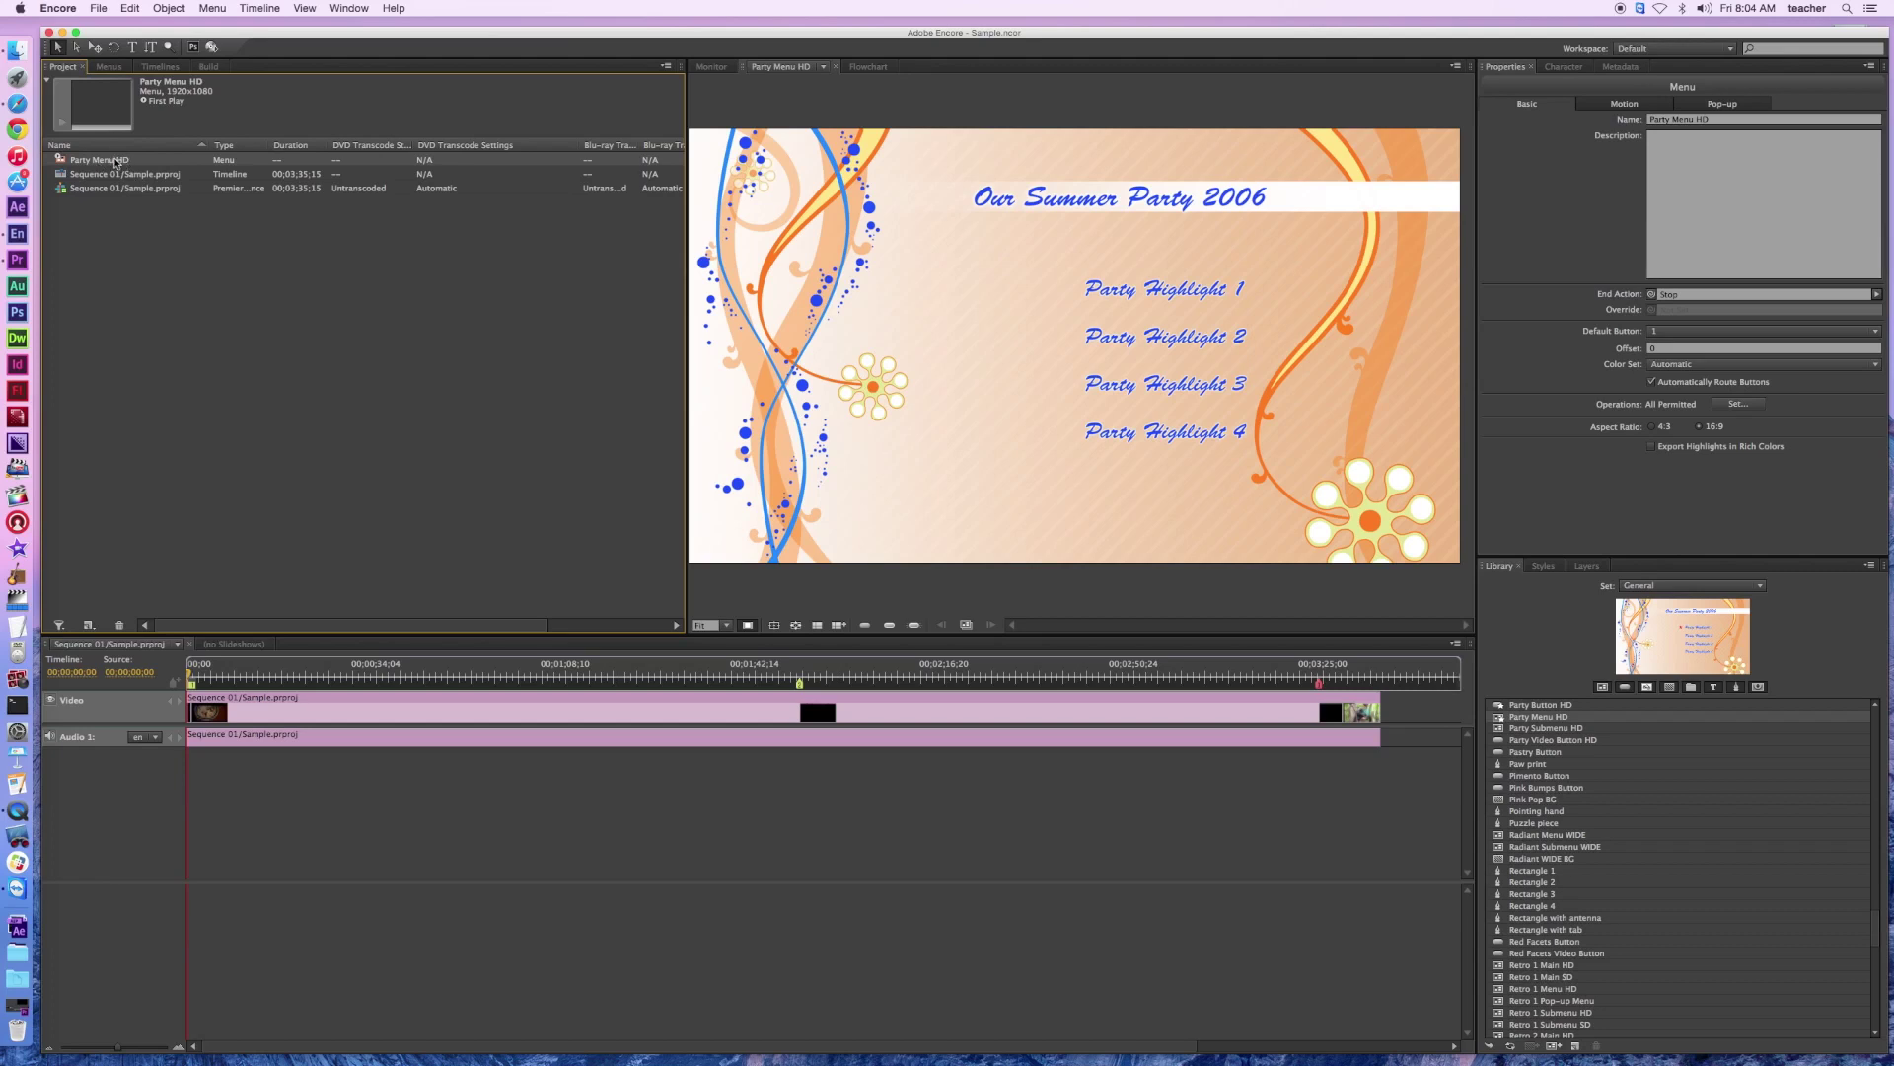
Preview the project starting from Party Menu HD and exit the preview.
{"action": "left_click", "coordinate": [212, 48]}
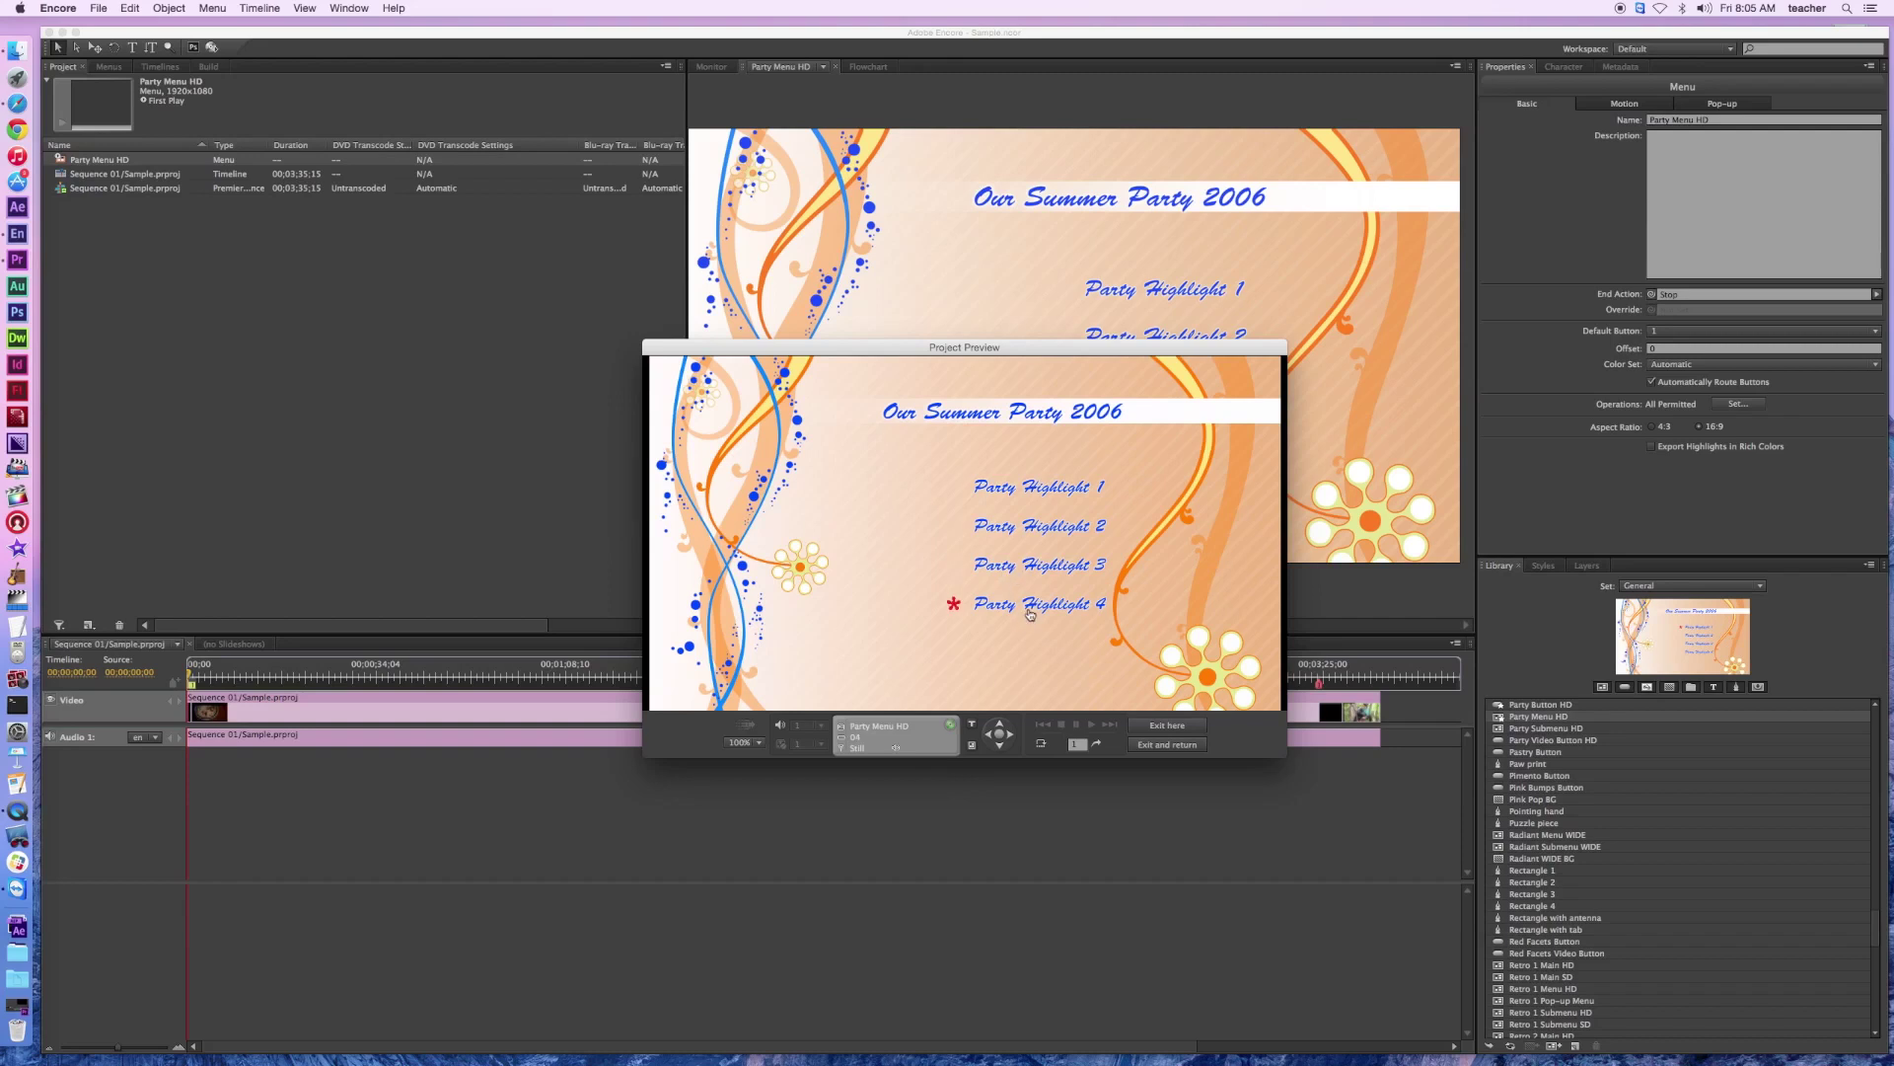
{"action": "left_click", "coordinate": [1165, 726]}
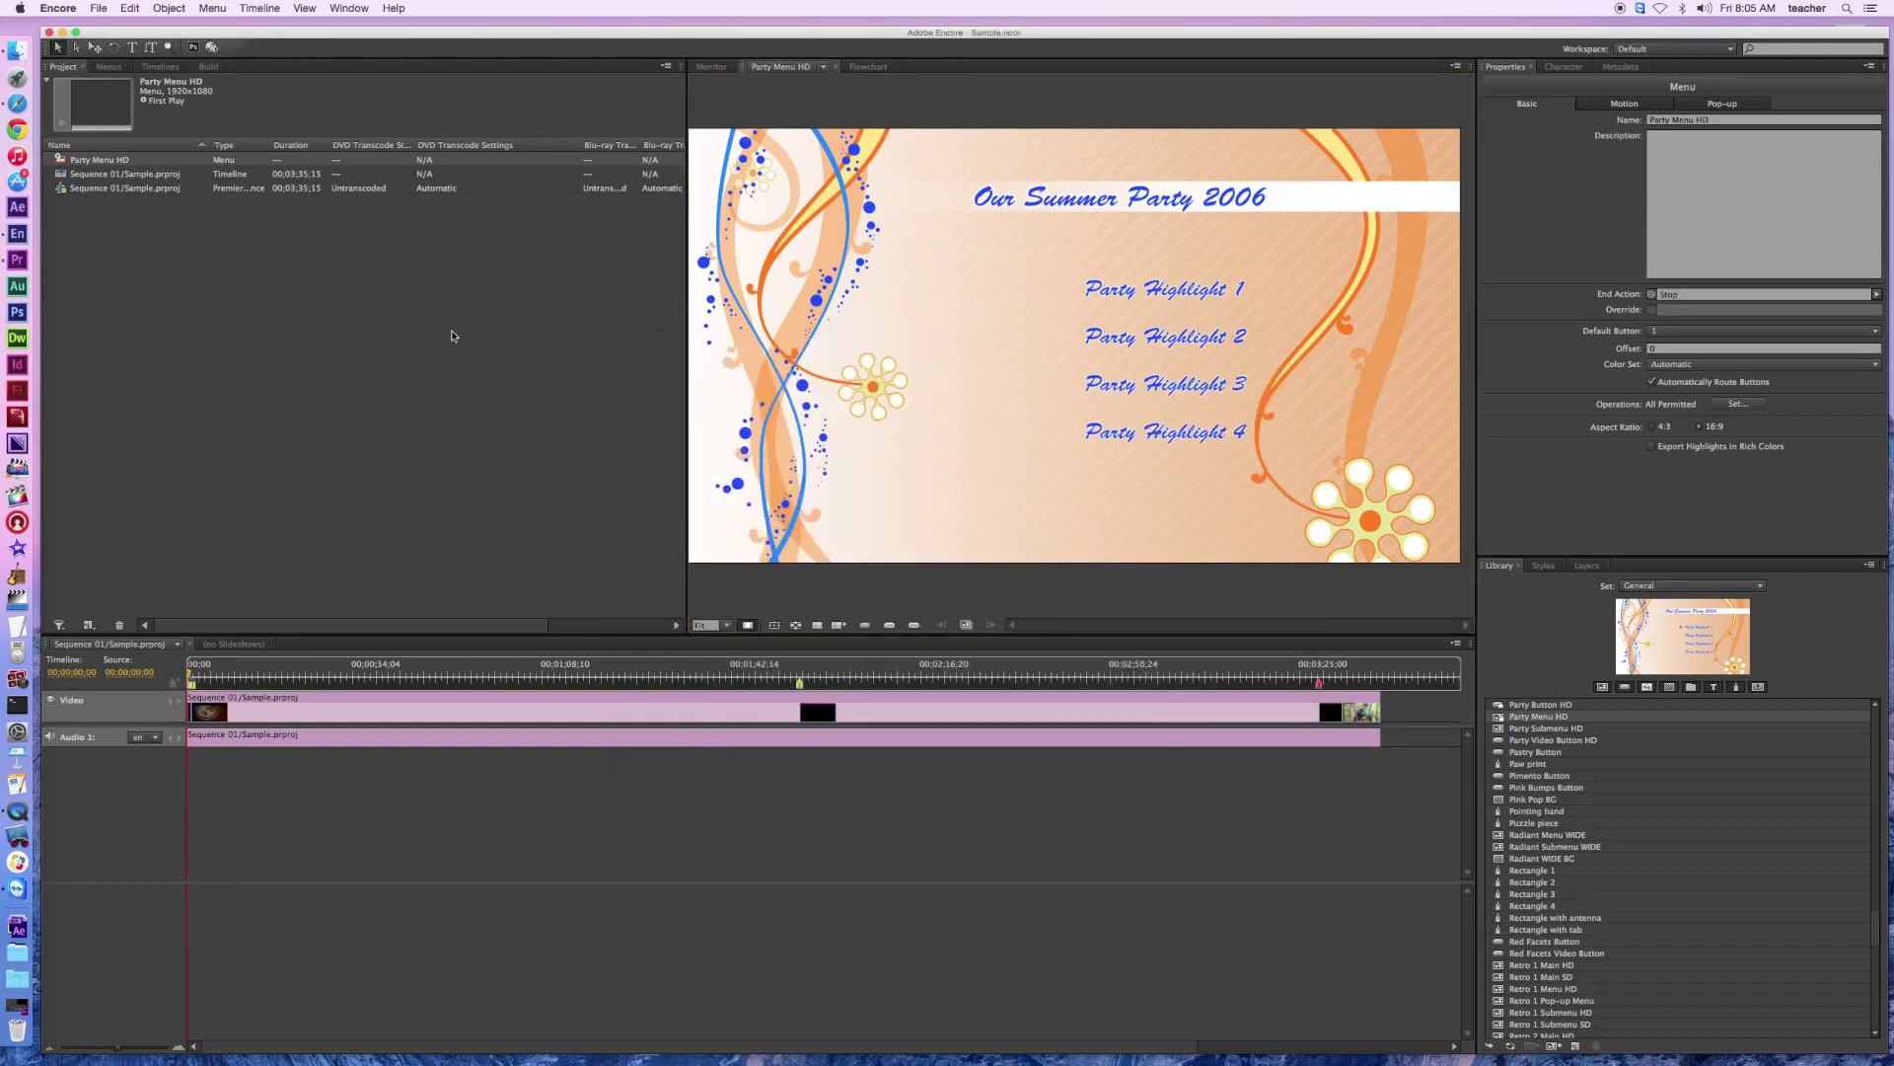
Open the Party Menu HD menu in Photoshop for editing.
{"action": "left_click", "coordinate": [108, 66]}
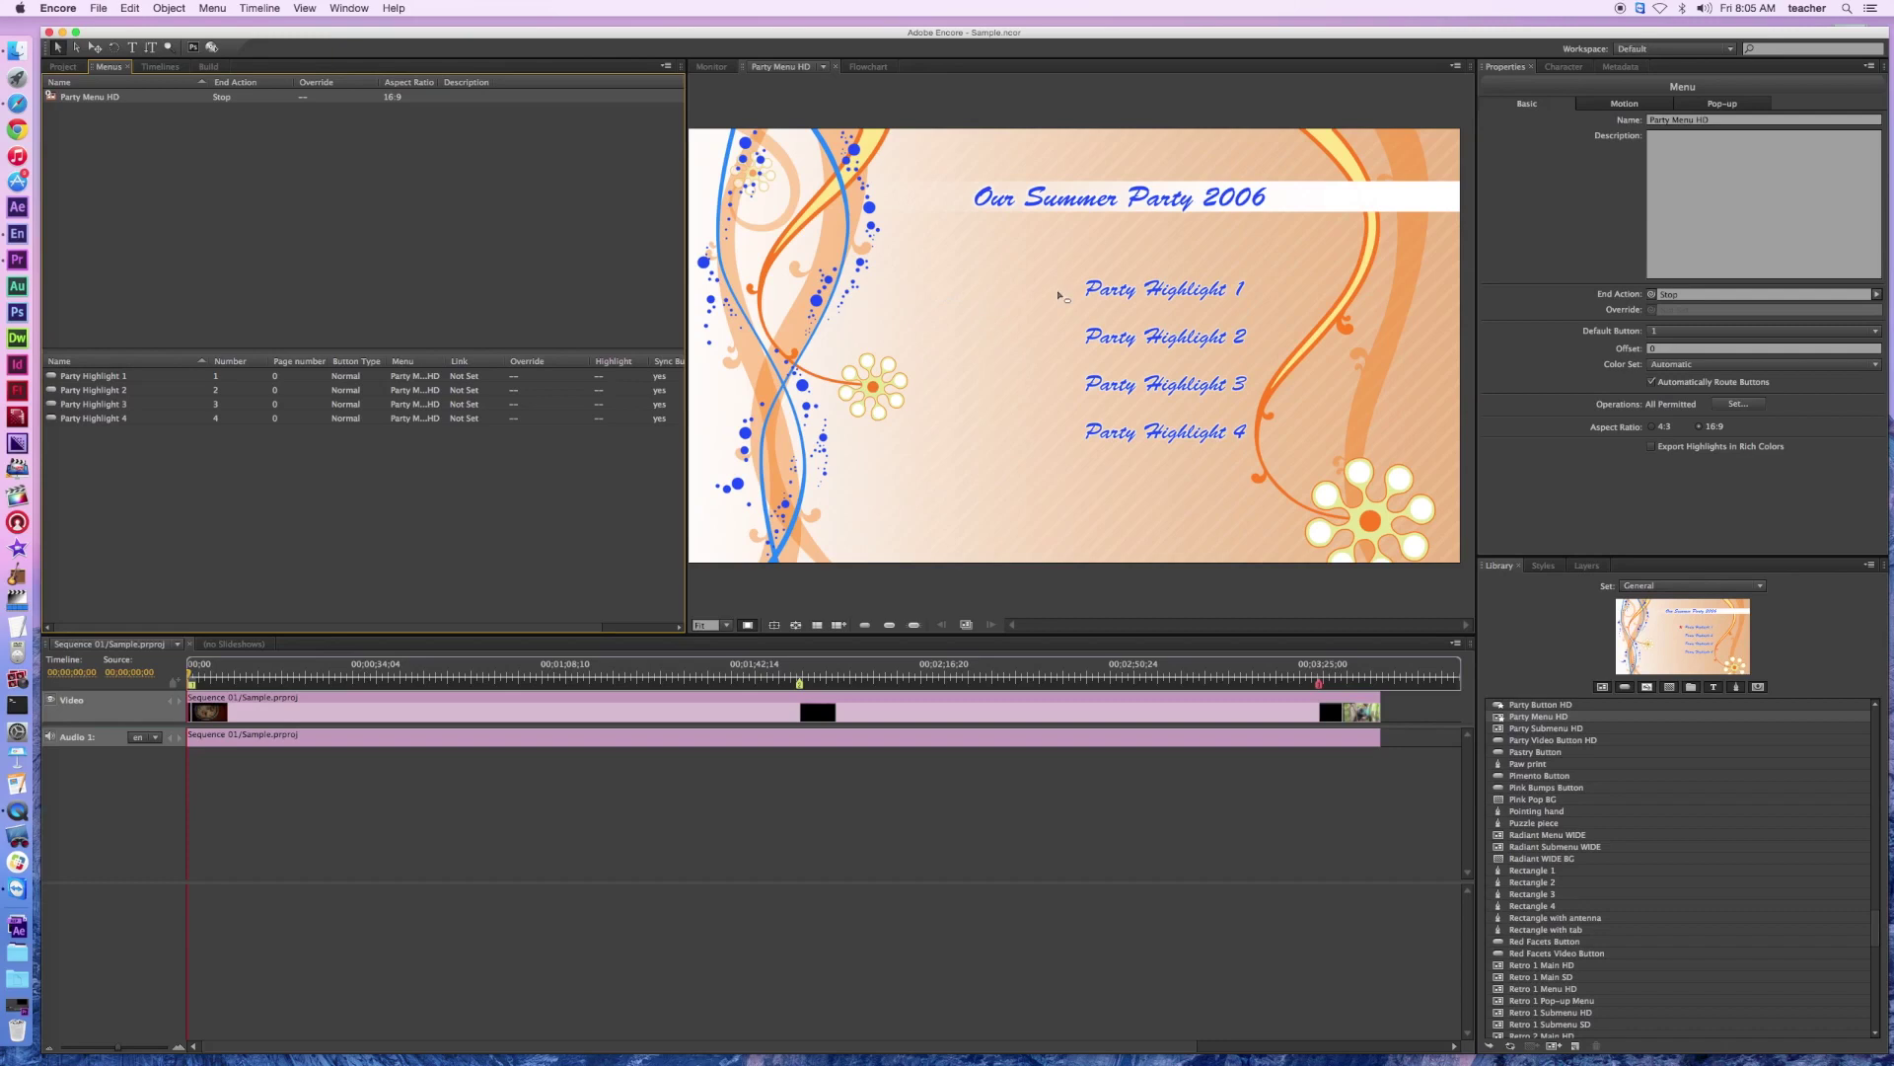
{"action": "left_click", "coordinate": [194, 49]}
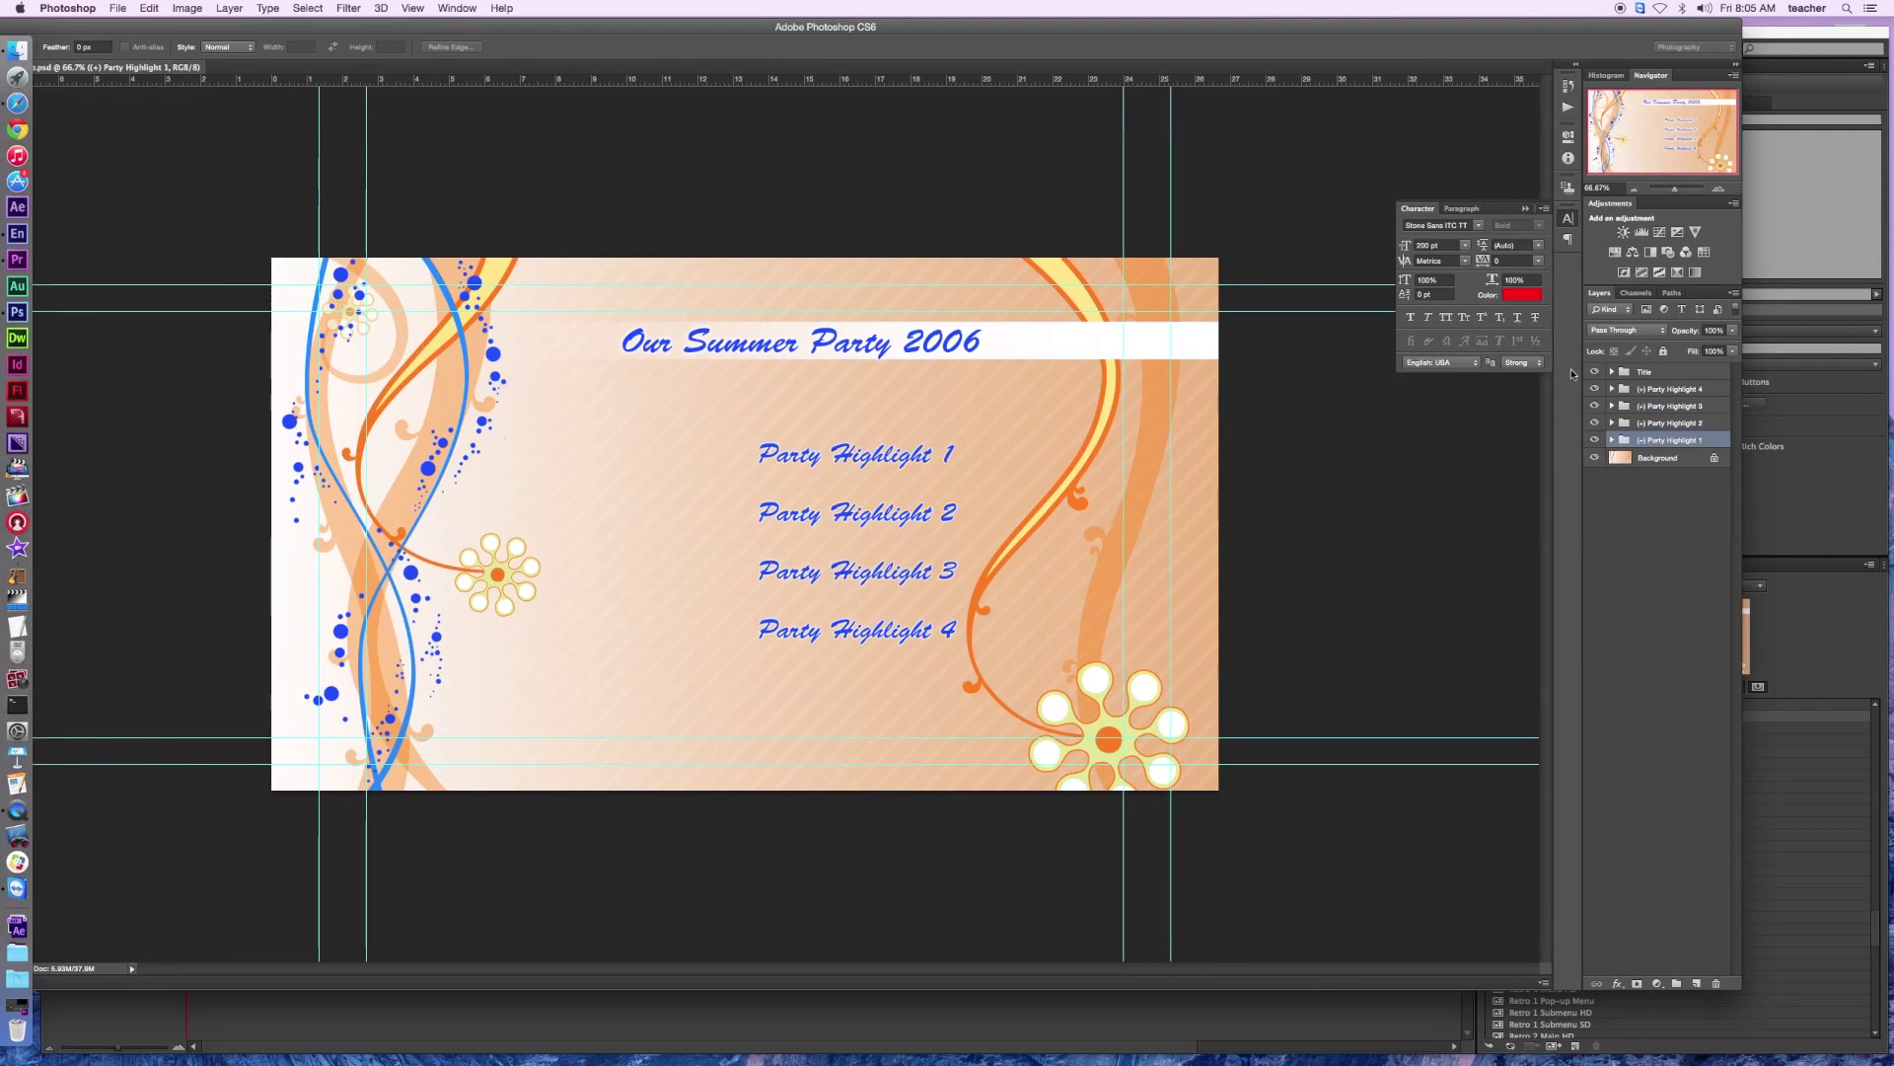
Examine the Background layer and the Party Highlight 1 group's contents, toggling its highlight layer's visibility on and off.
{"action": "left_click", "coordinate": [1658, 464]}
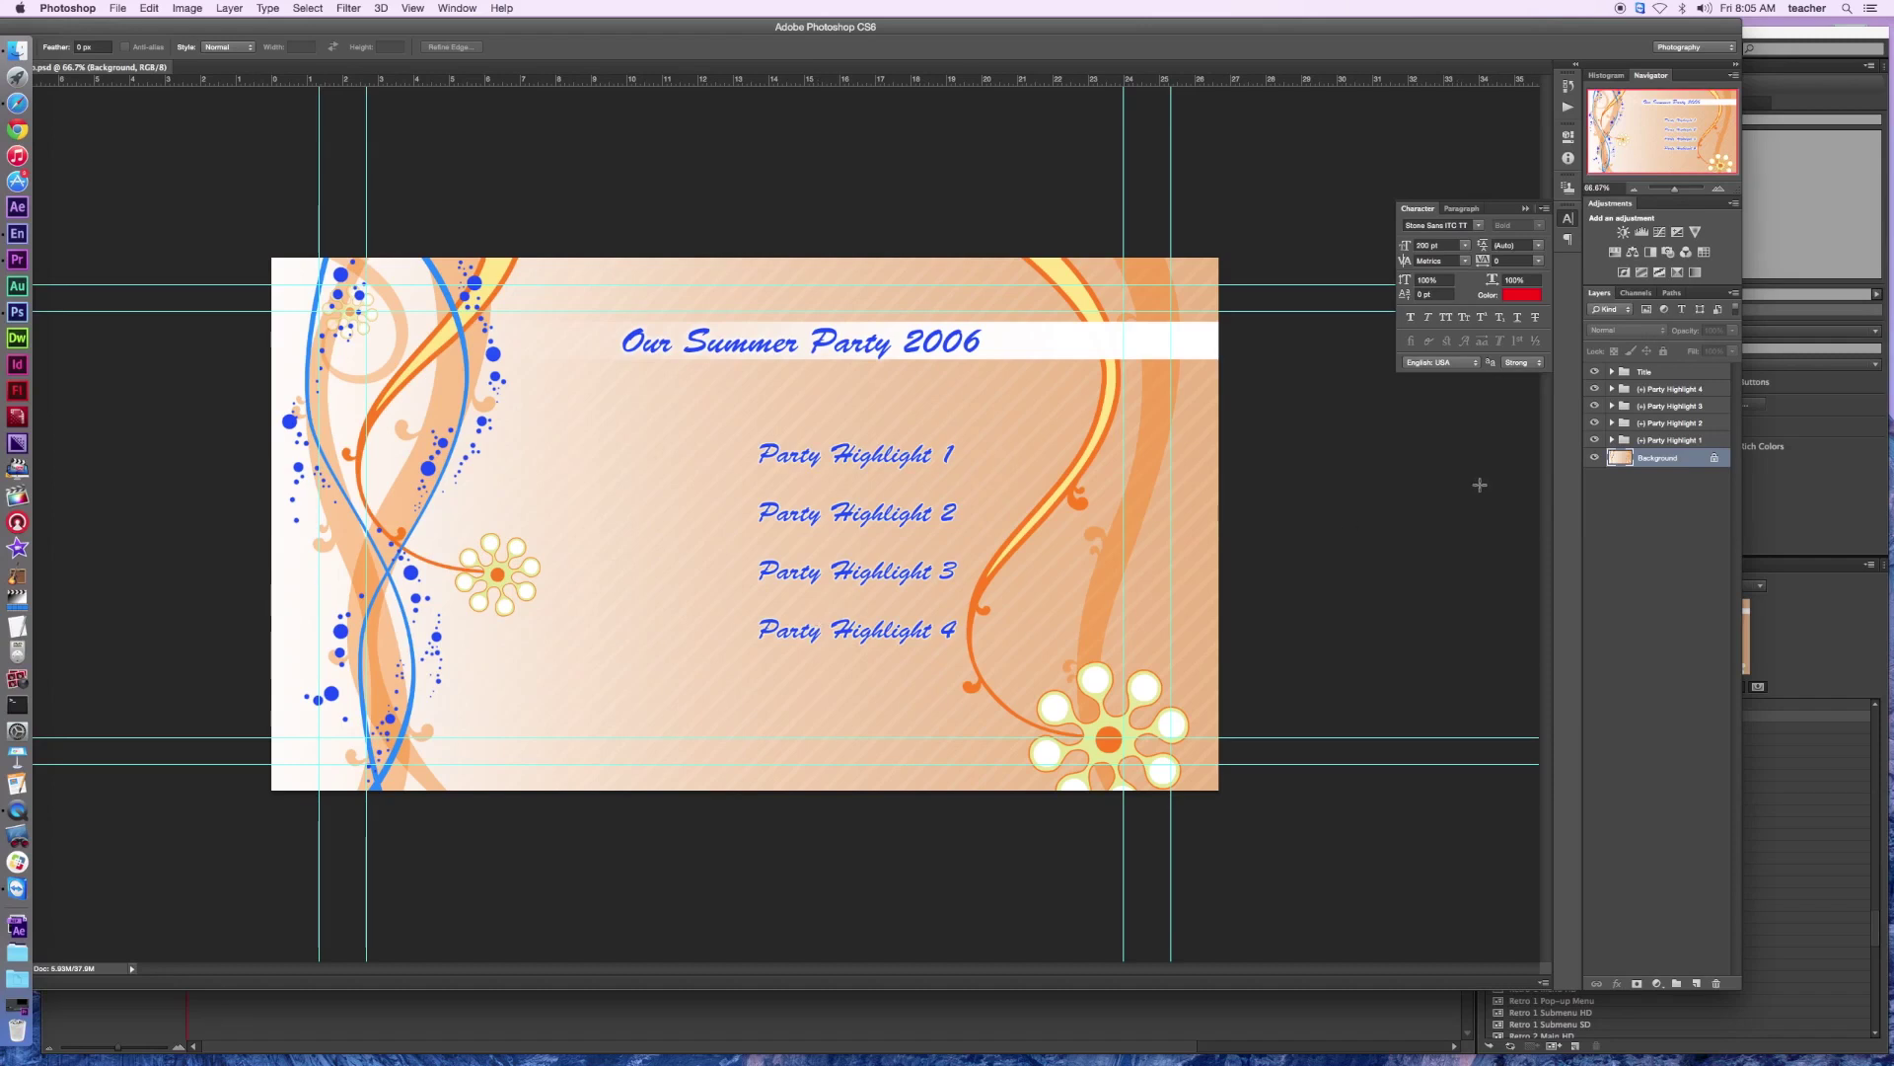
{"action": "left_click", "coordinate": [1613, 440]}
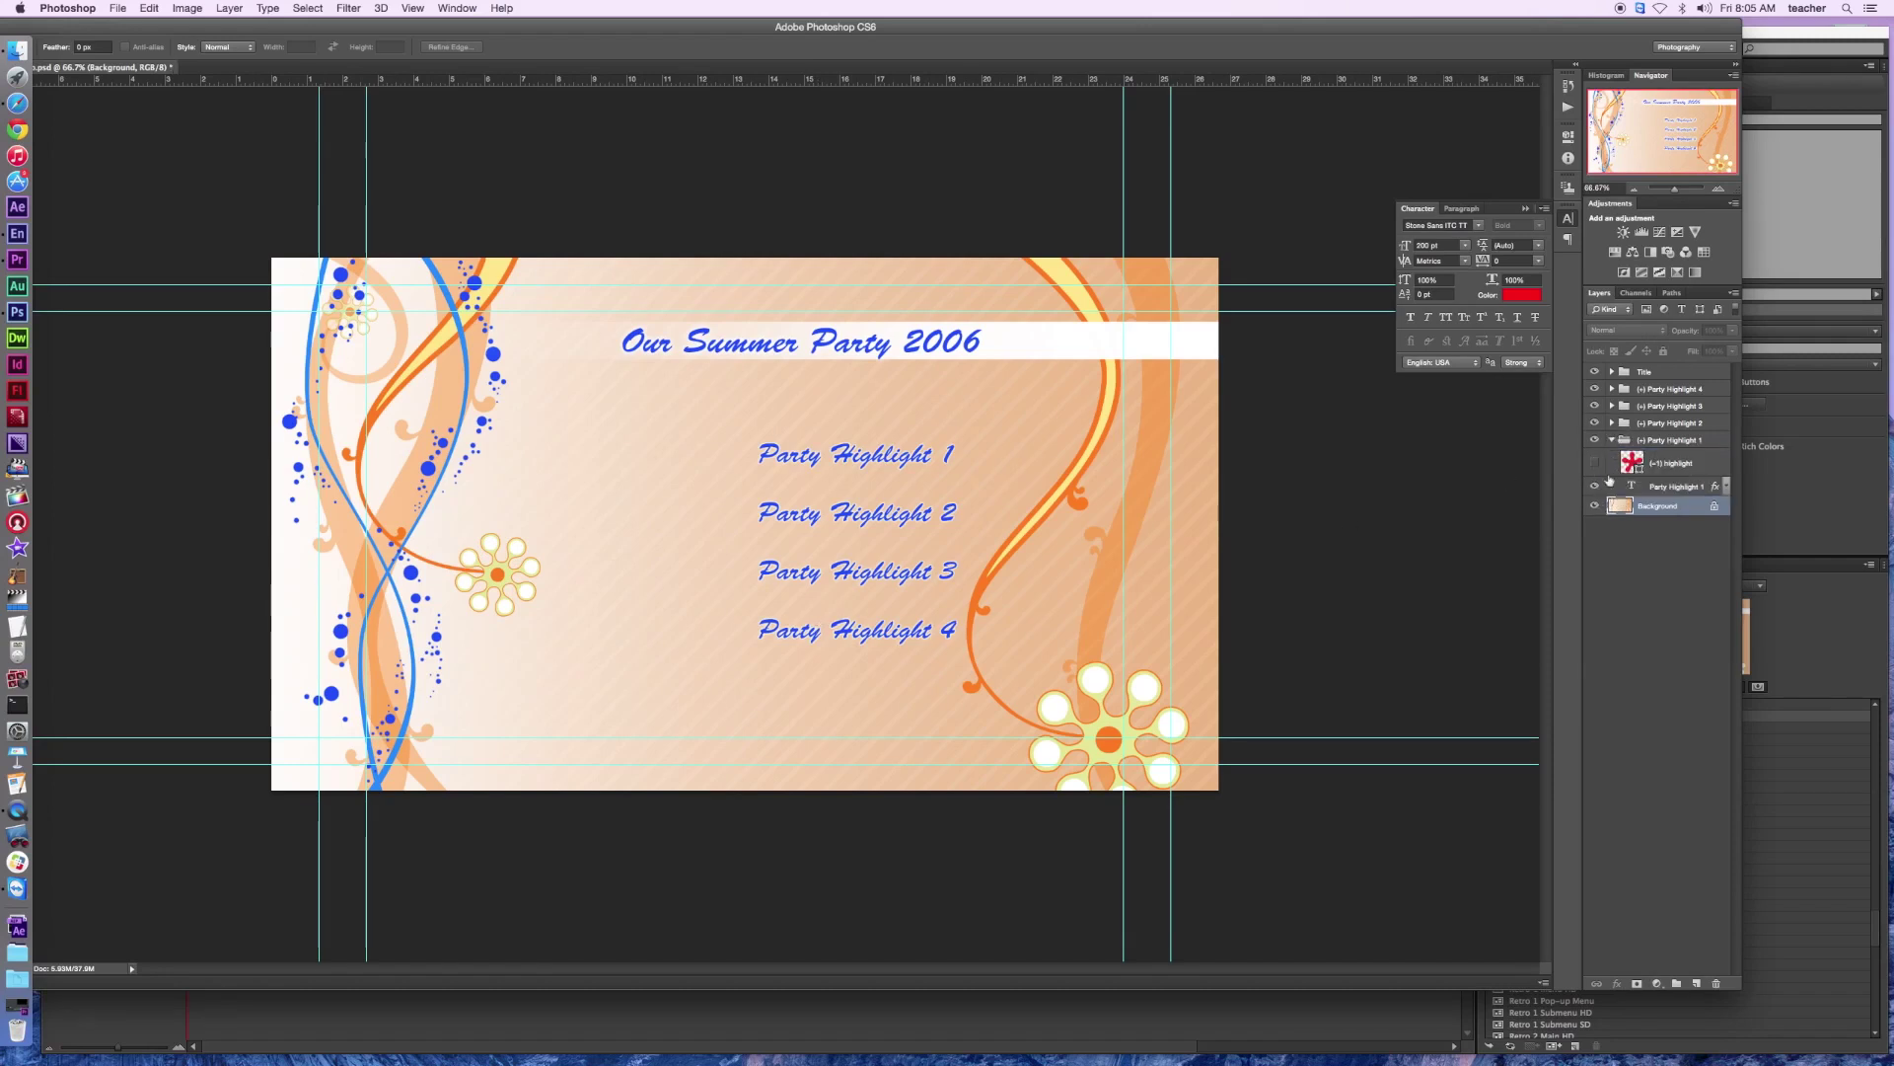
{"action": "left_click", "coordinate": [1594, 464]}
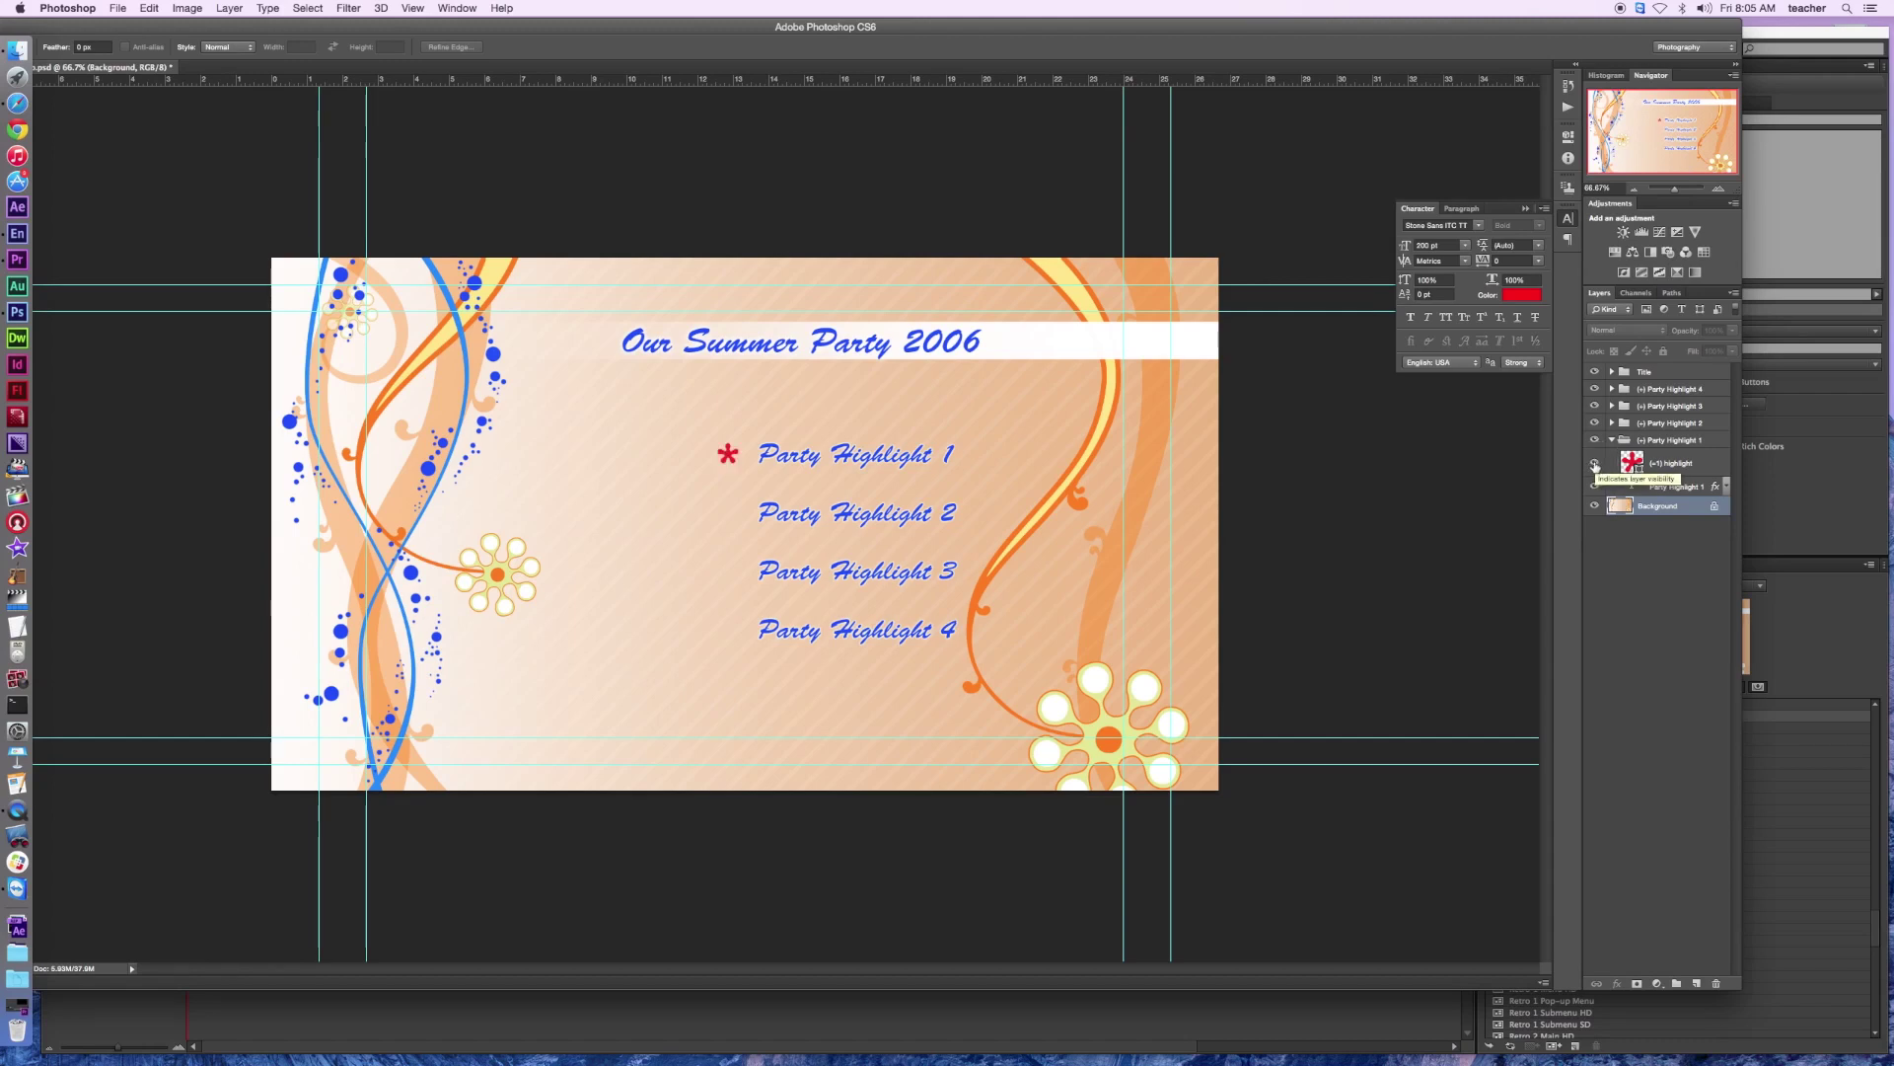
{"action": "left_click", "coordinate": [1595, 465]}
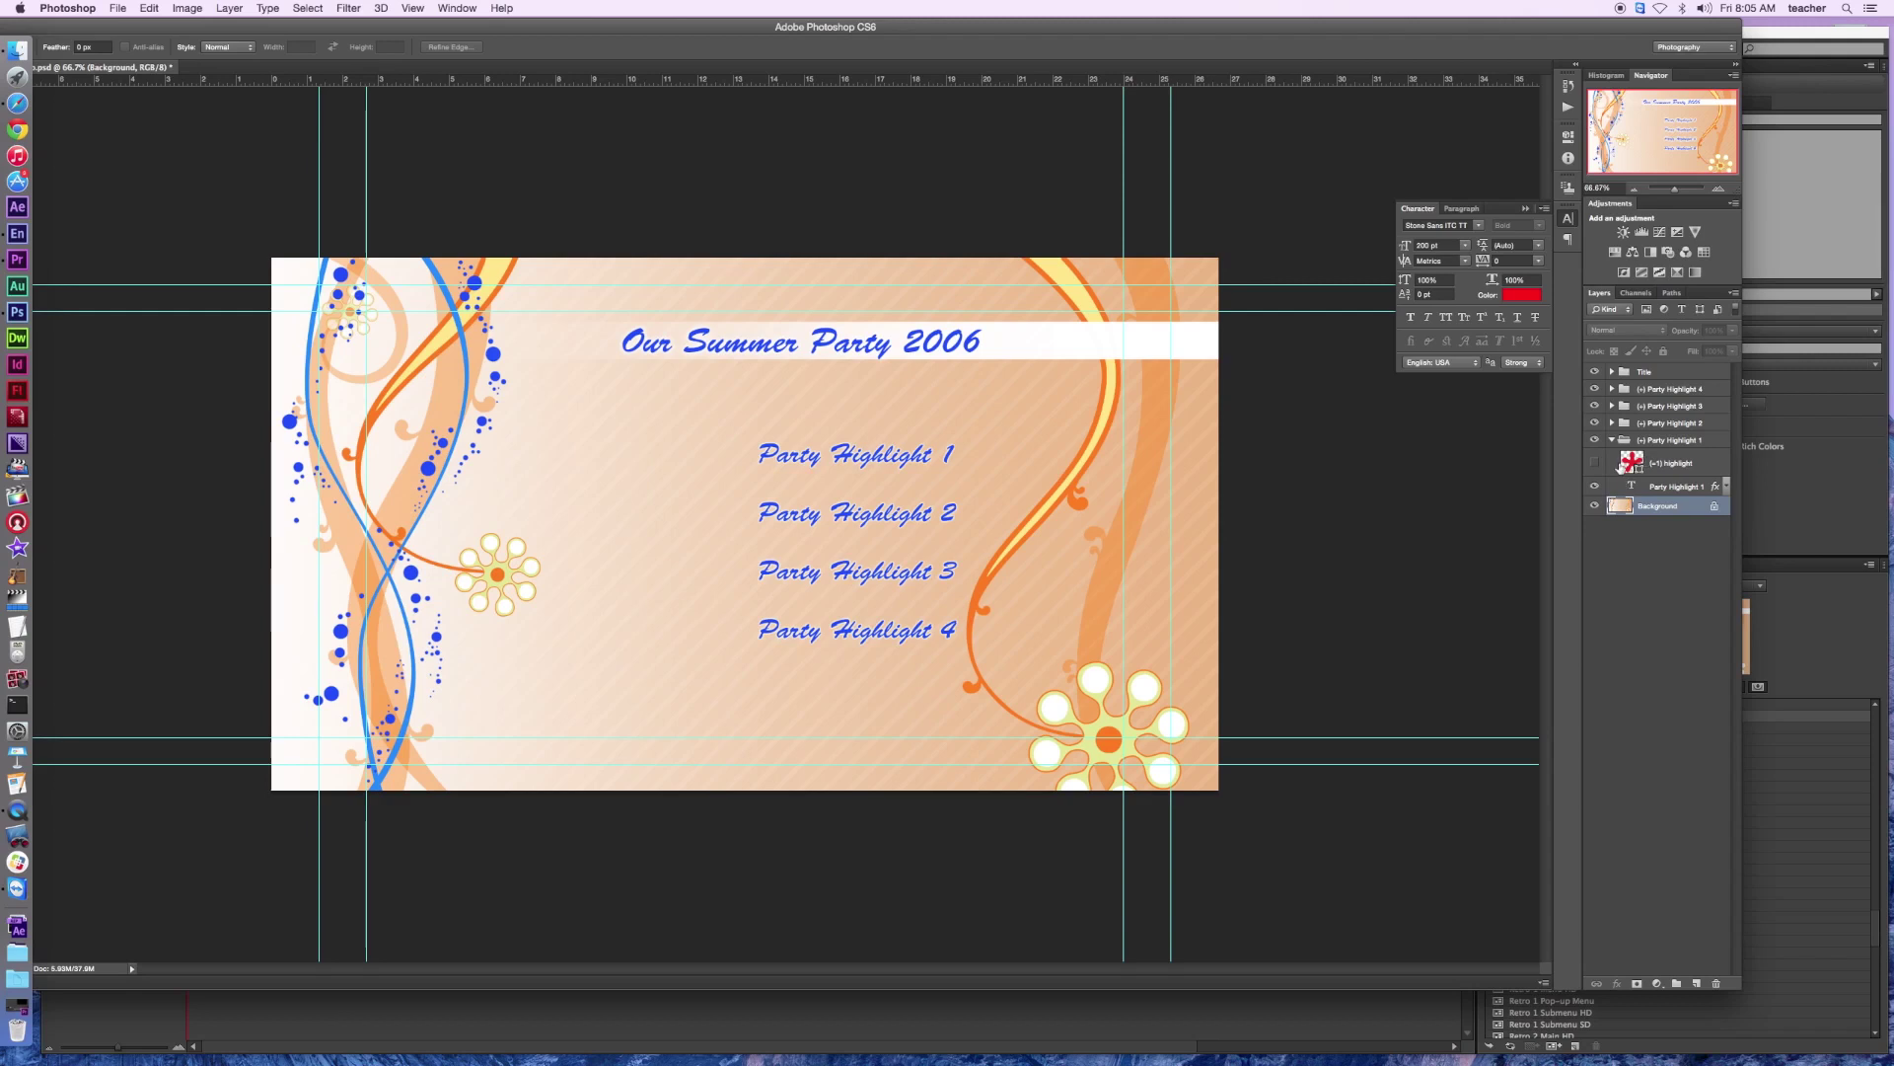
{"action": "left_click", "coordinate": [1611, 440]}
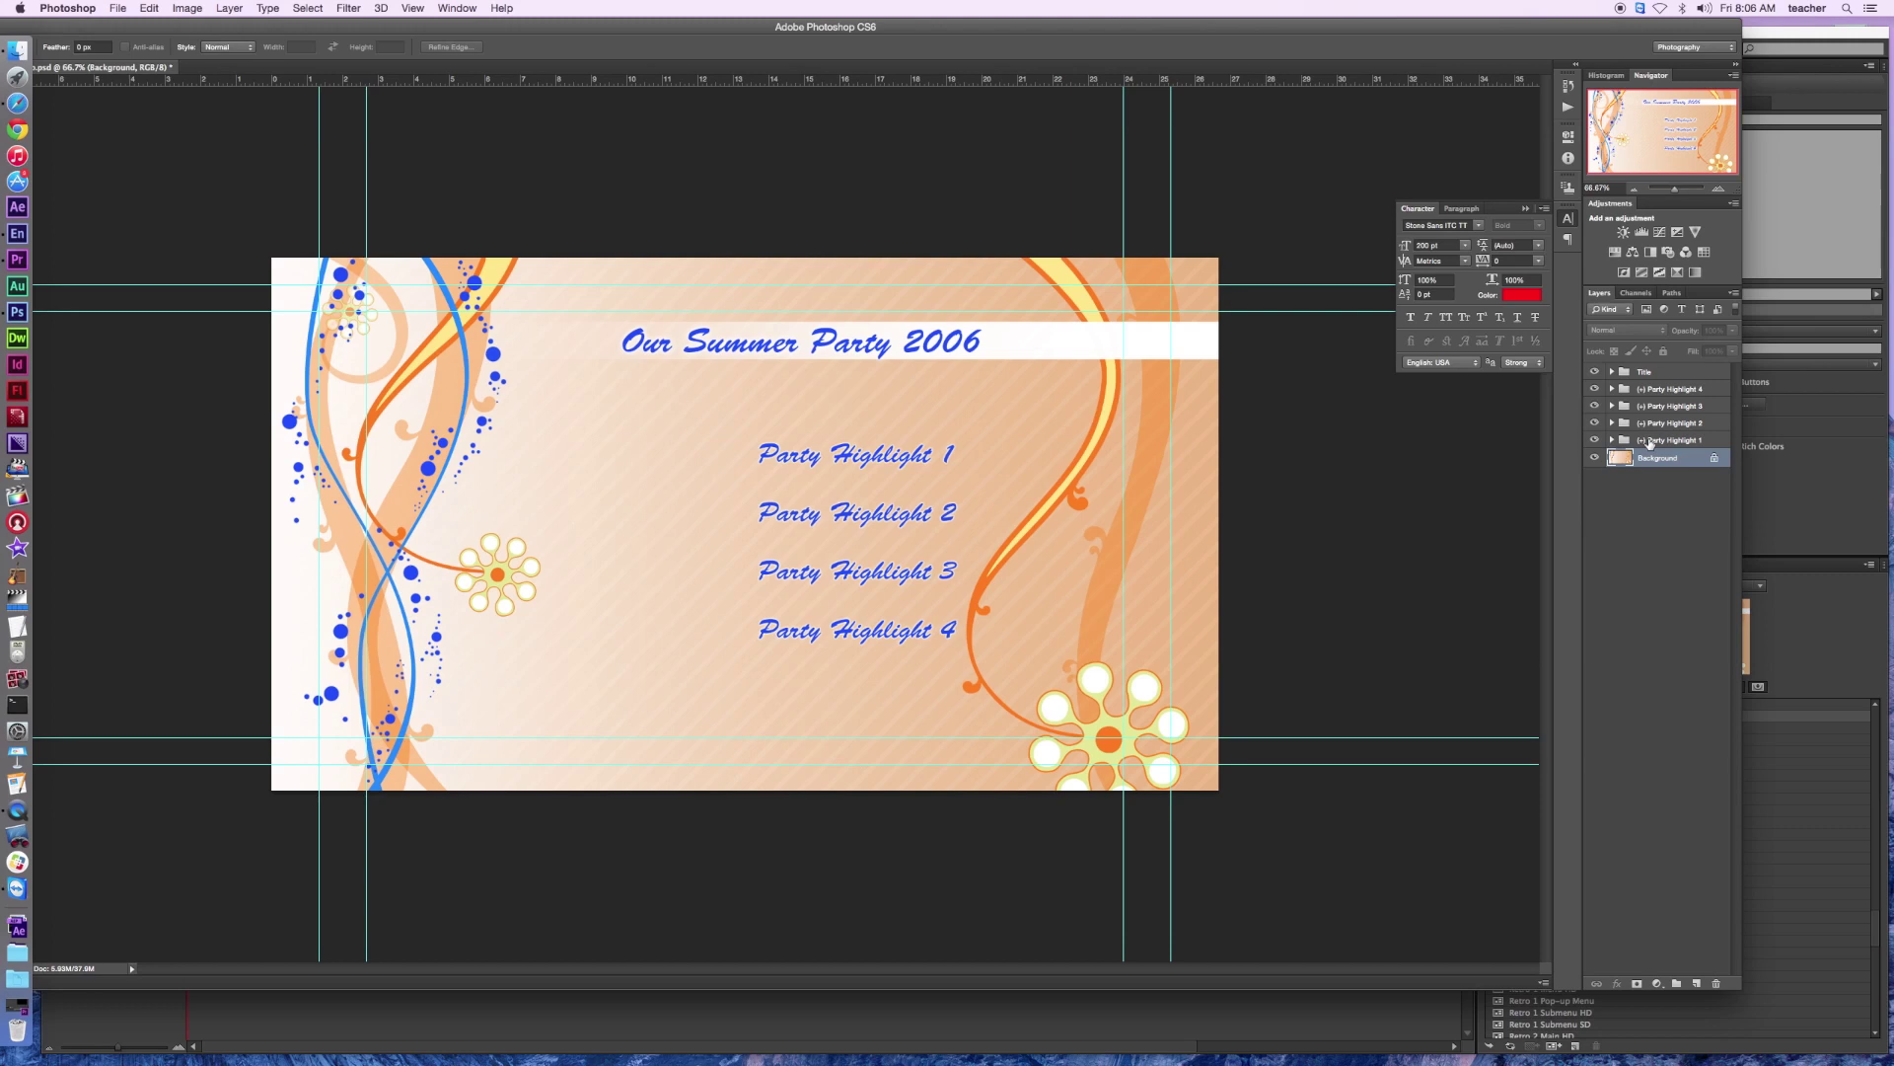
Duplicate the Party Highlight 4 layer group and move the copy directly below the original button text.
{"action": "left_click", "coordinate": [1668, 390]}
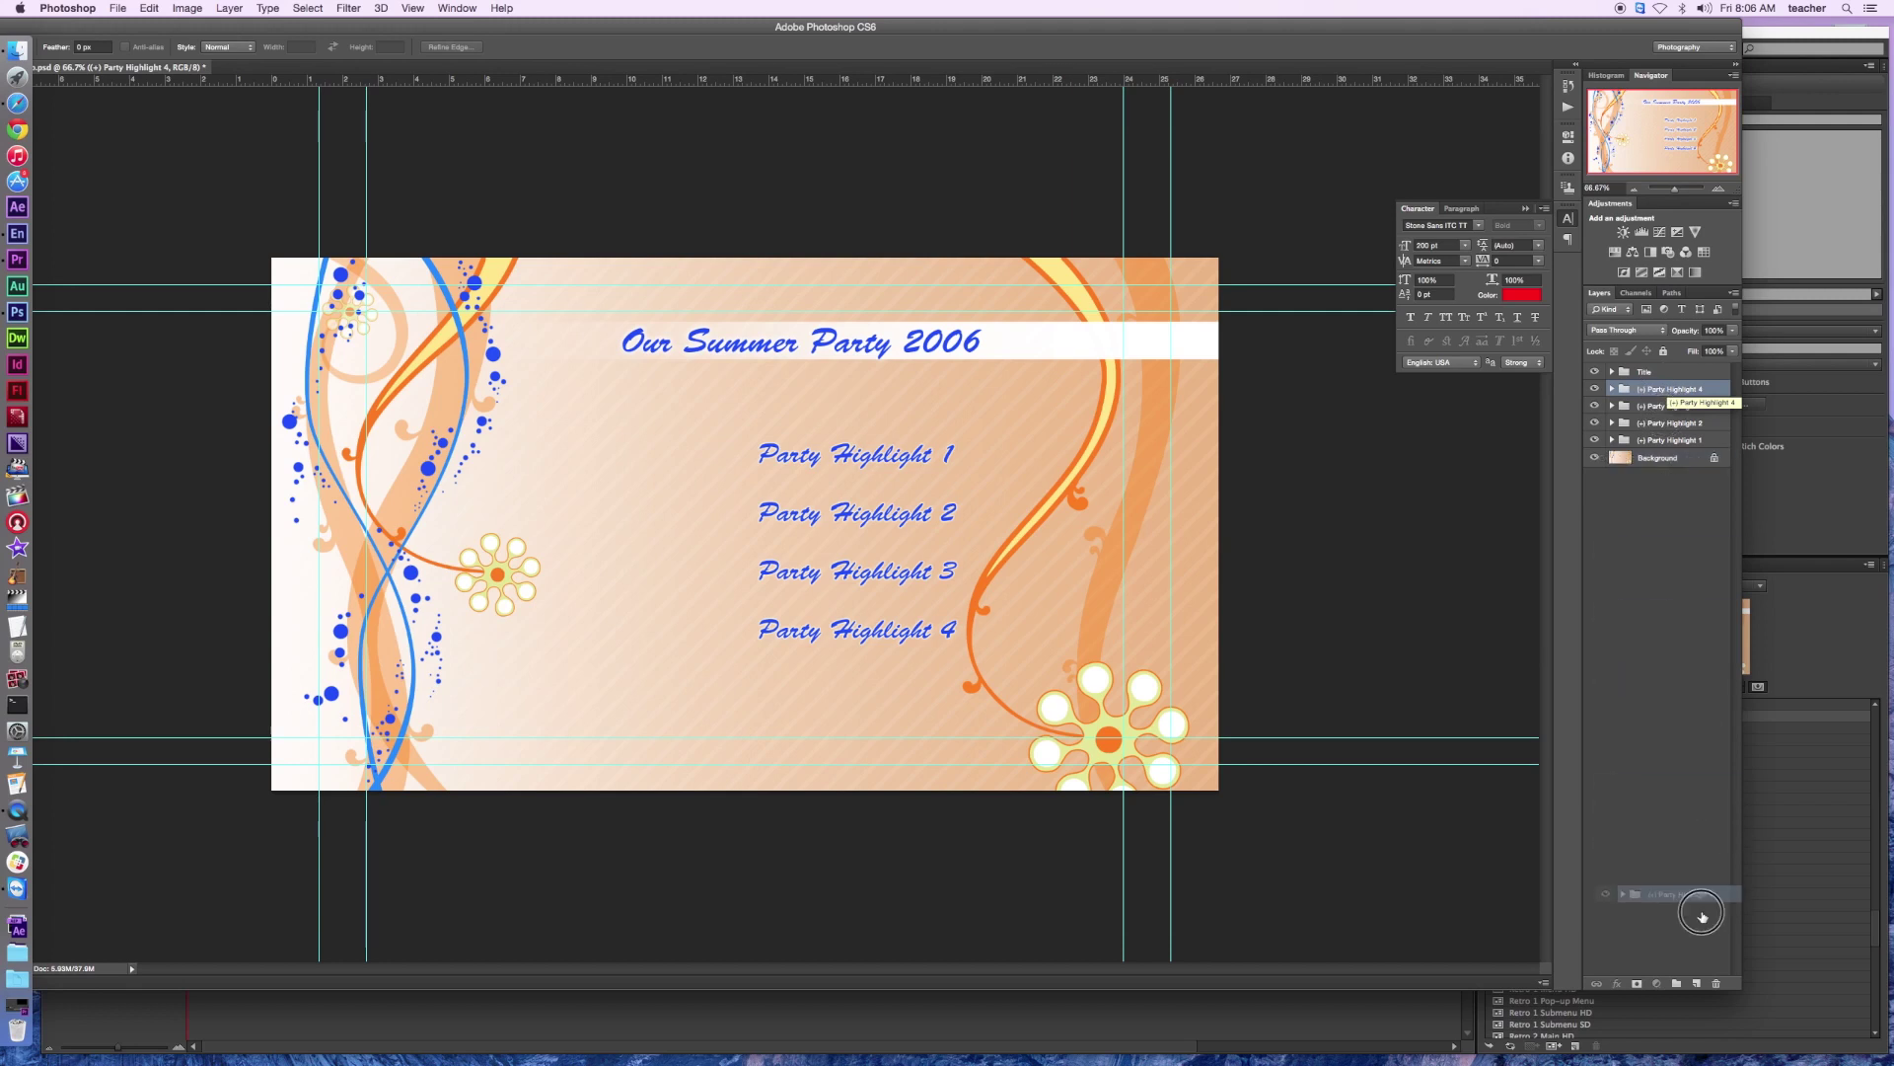
{"action": "left_click_drag", "start_coordinate": [1698, 985], "coordinate": [1697, 985]}
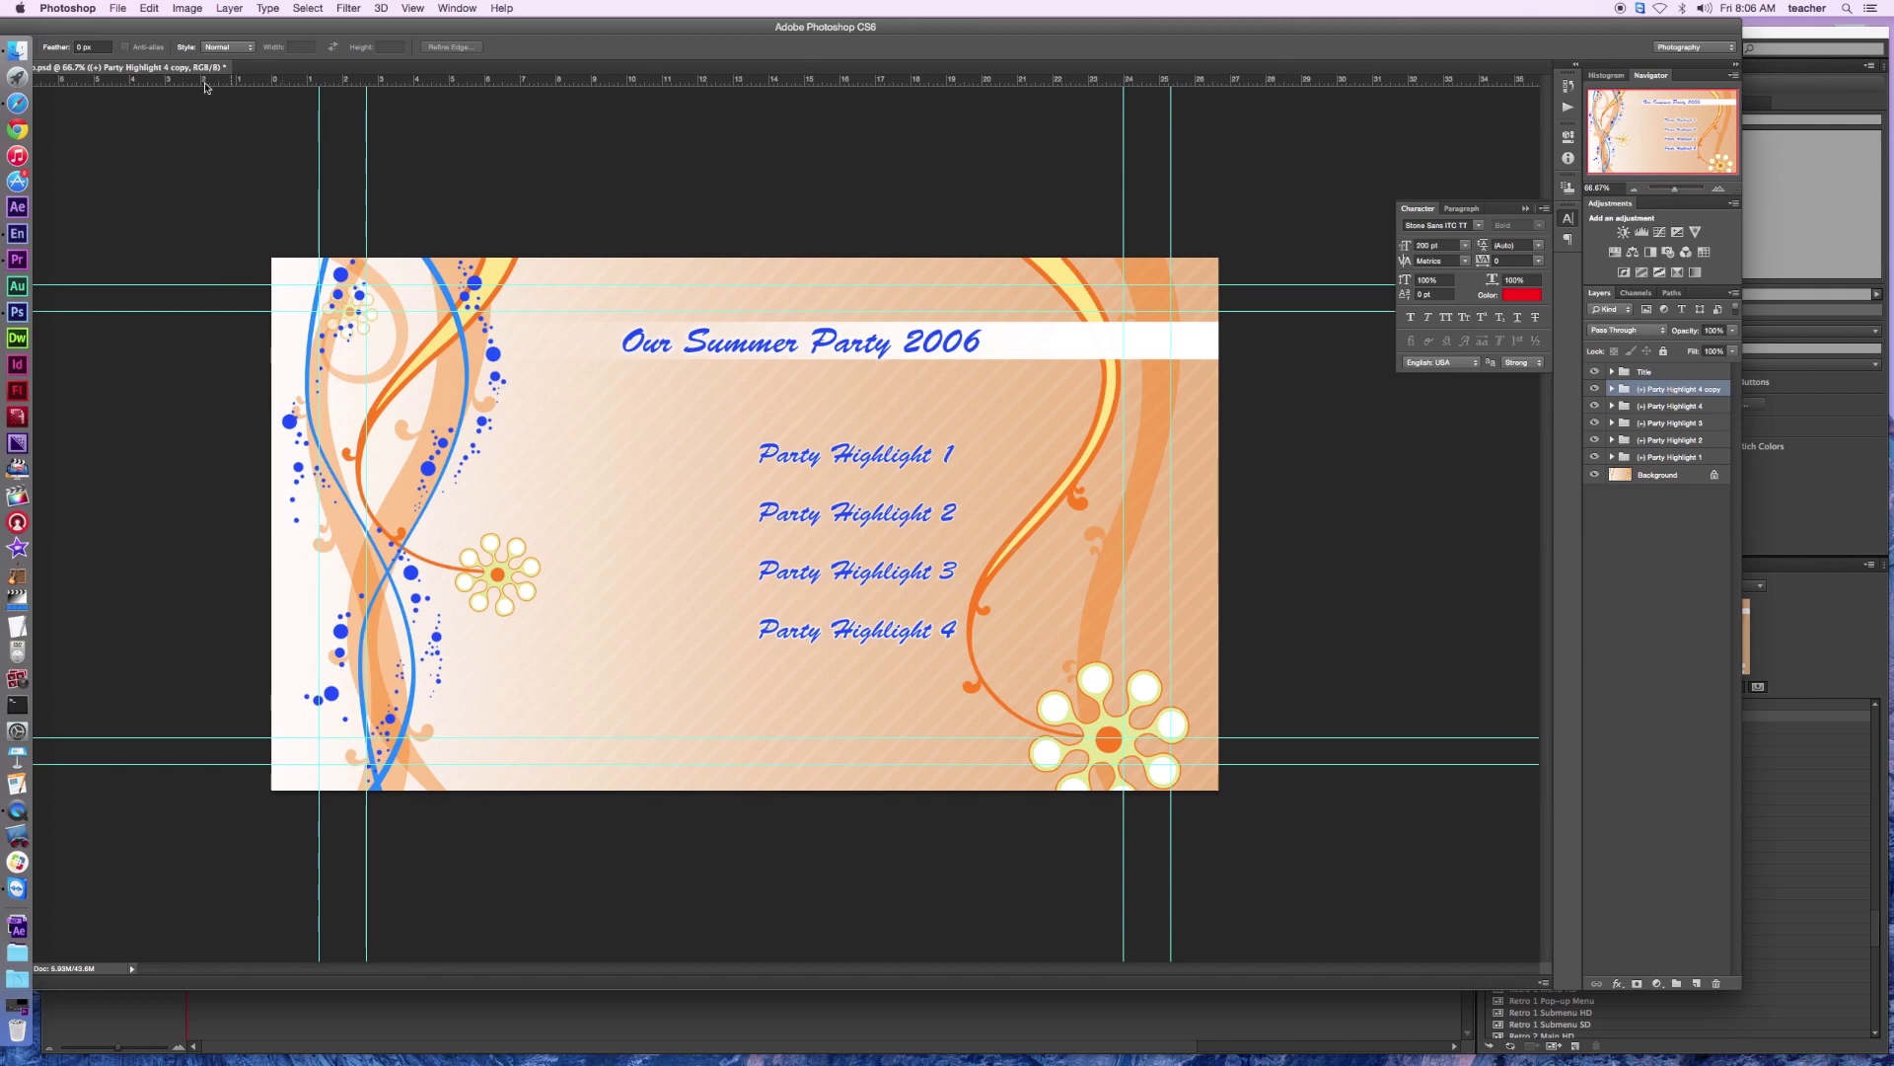
{"action": "double_click", "coordinate": [205, 28]}
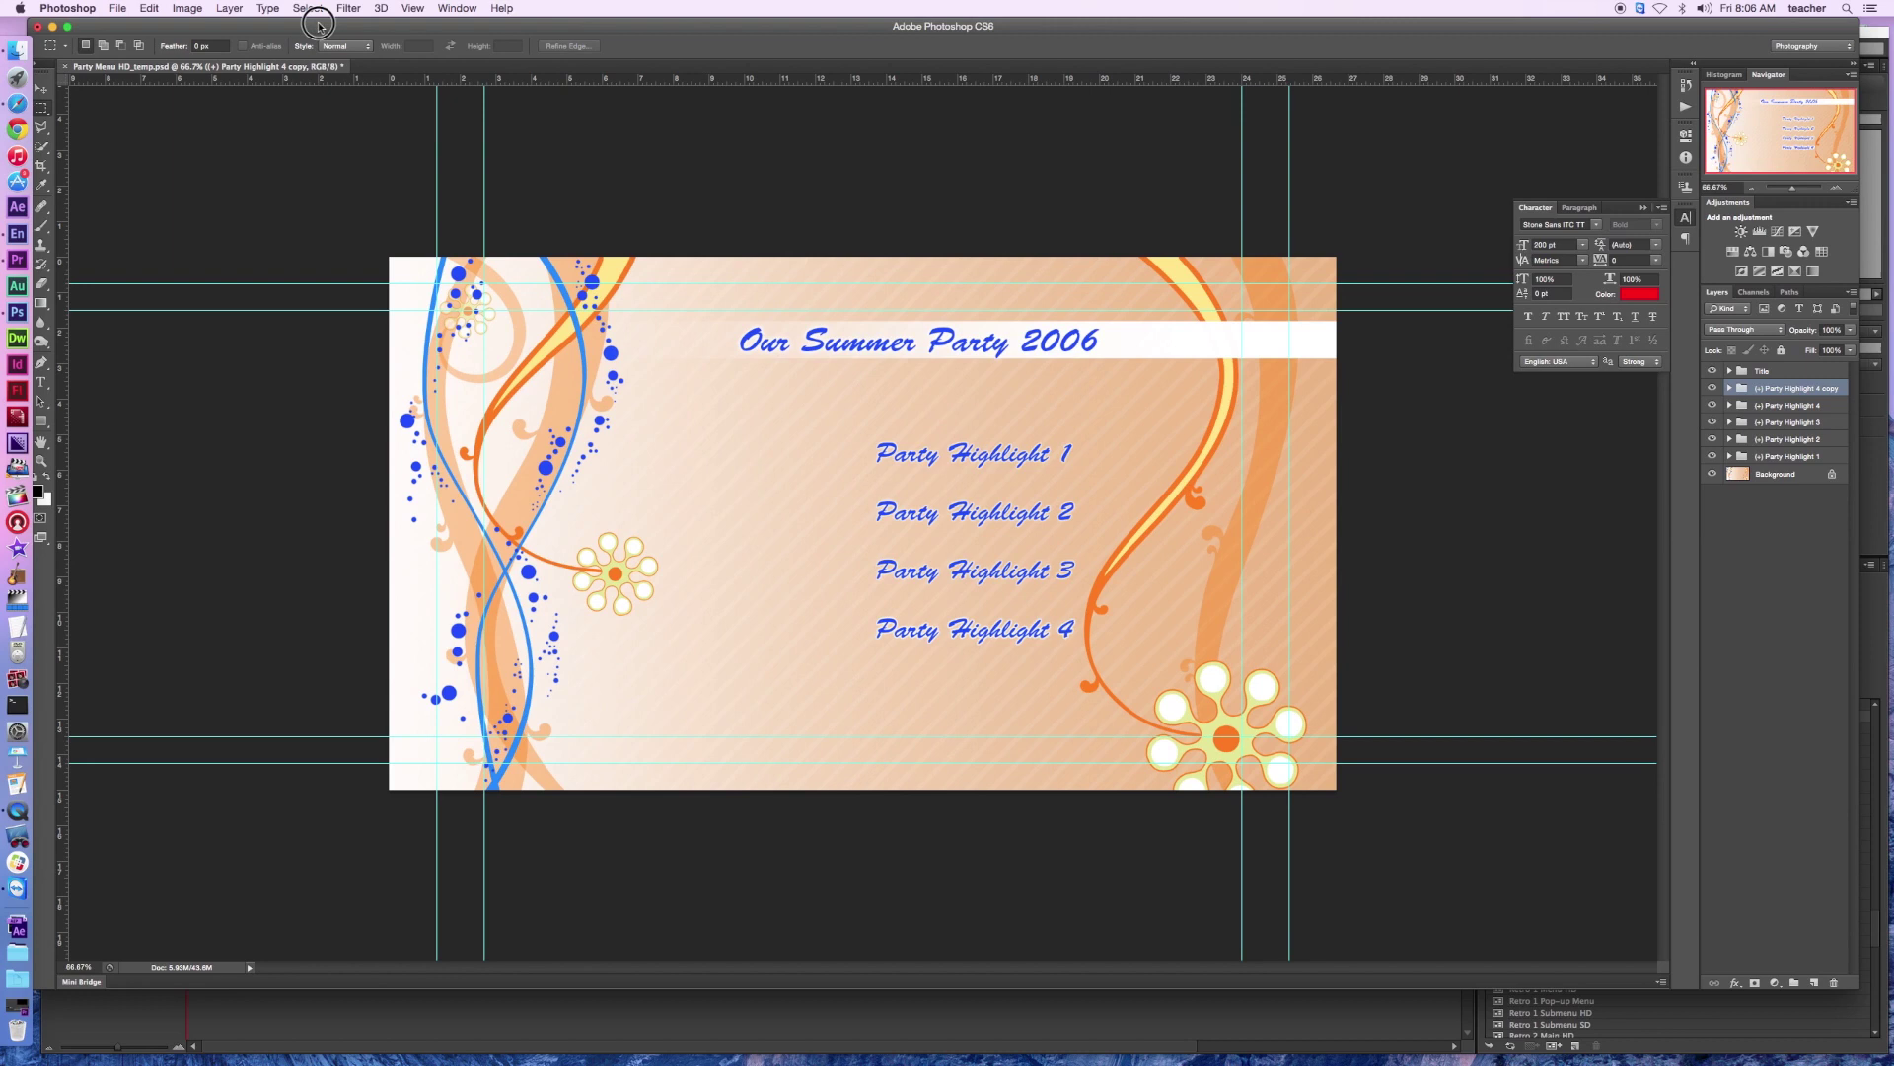
{"action": "left_click", "coordinate": [57, 88]}
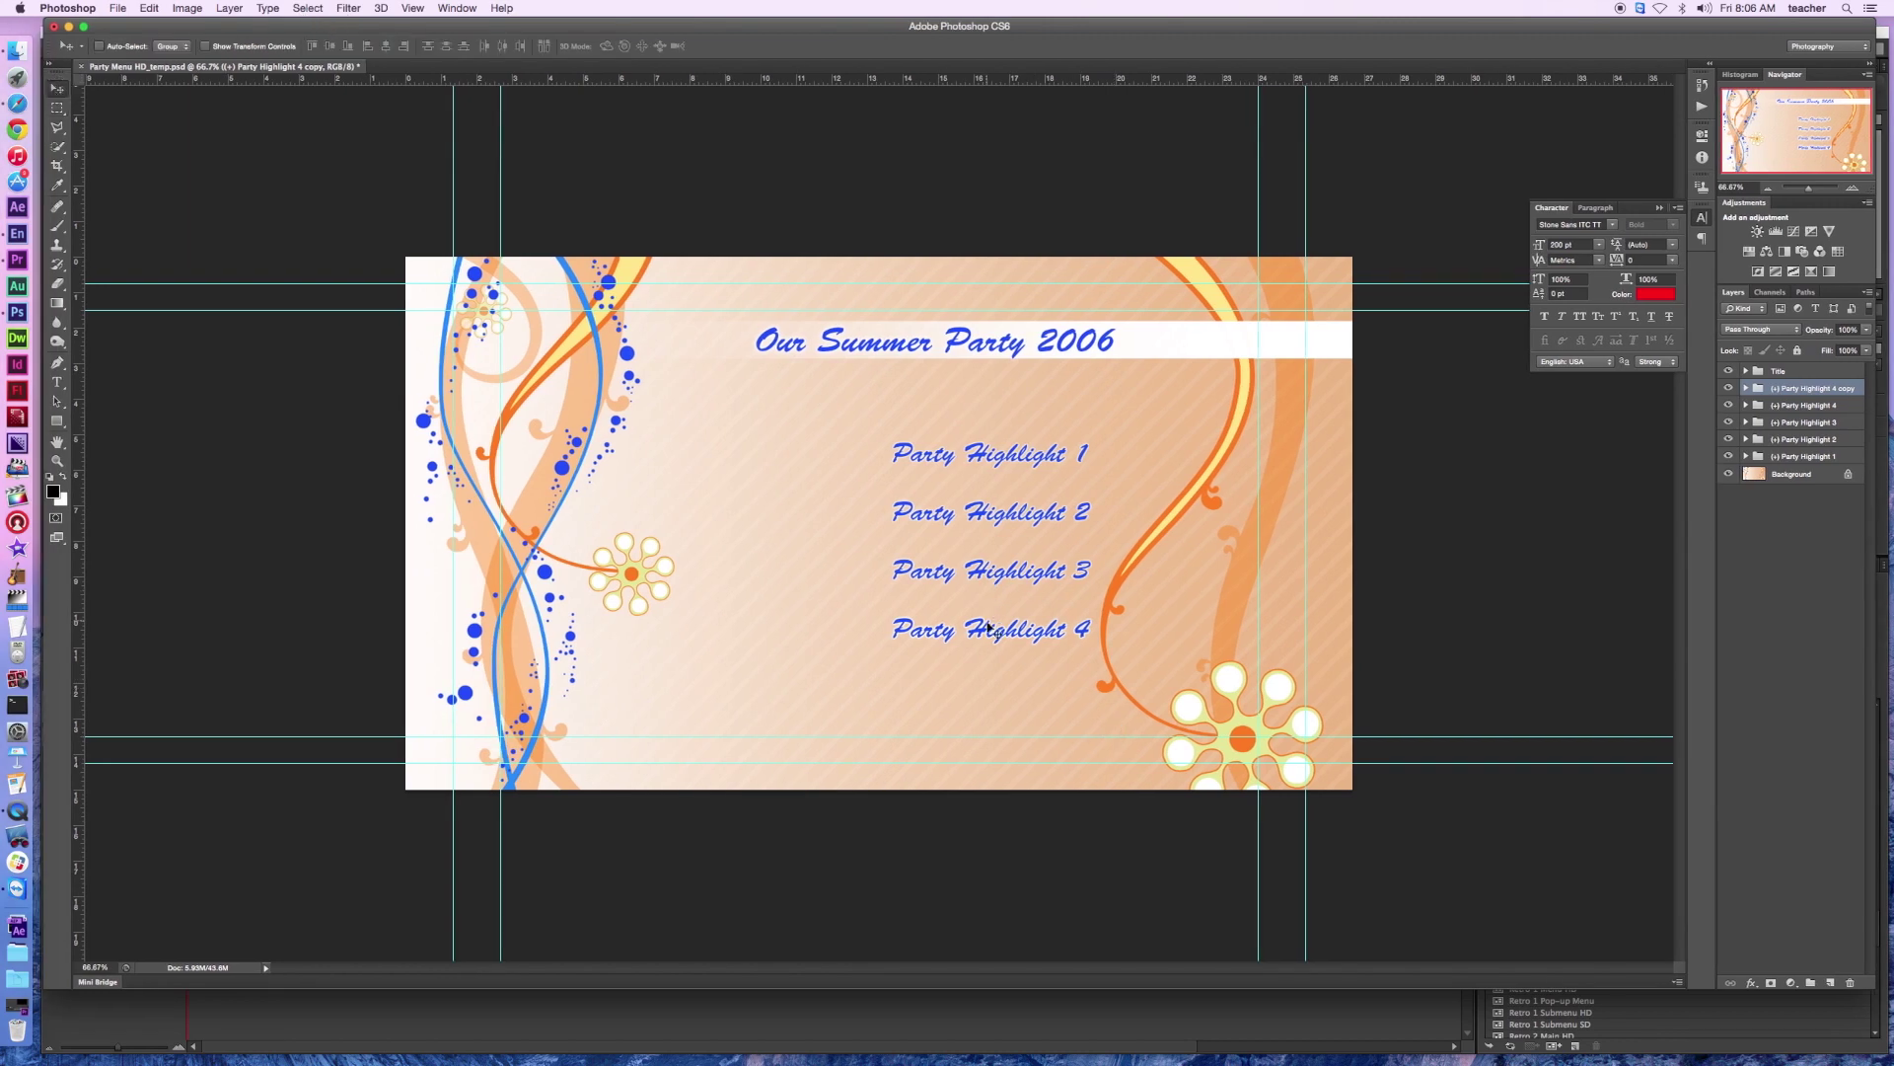
{"action": "left_click_drag", "start_coordinate": [989, 636], "coordinate": [992, 690]}
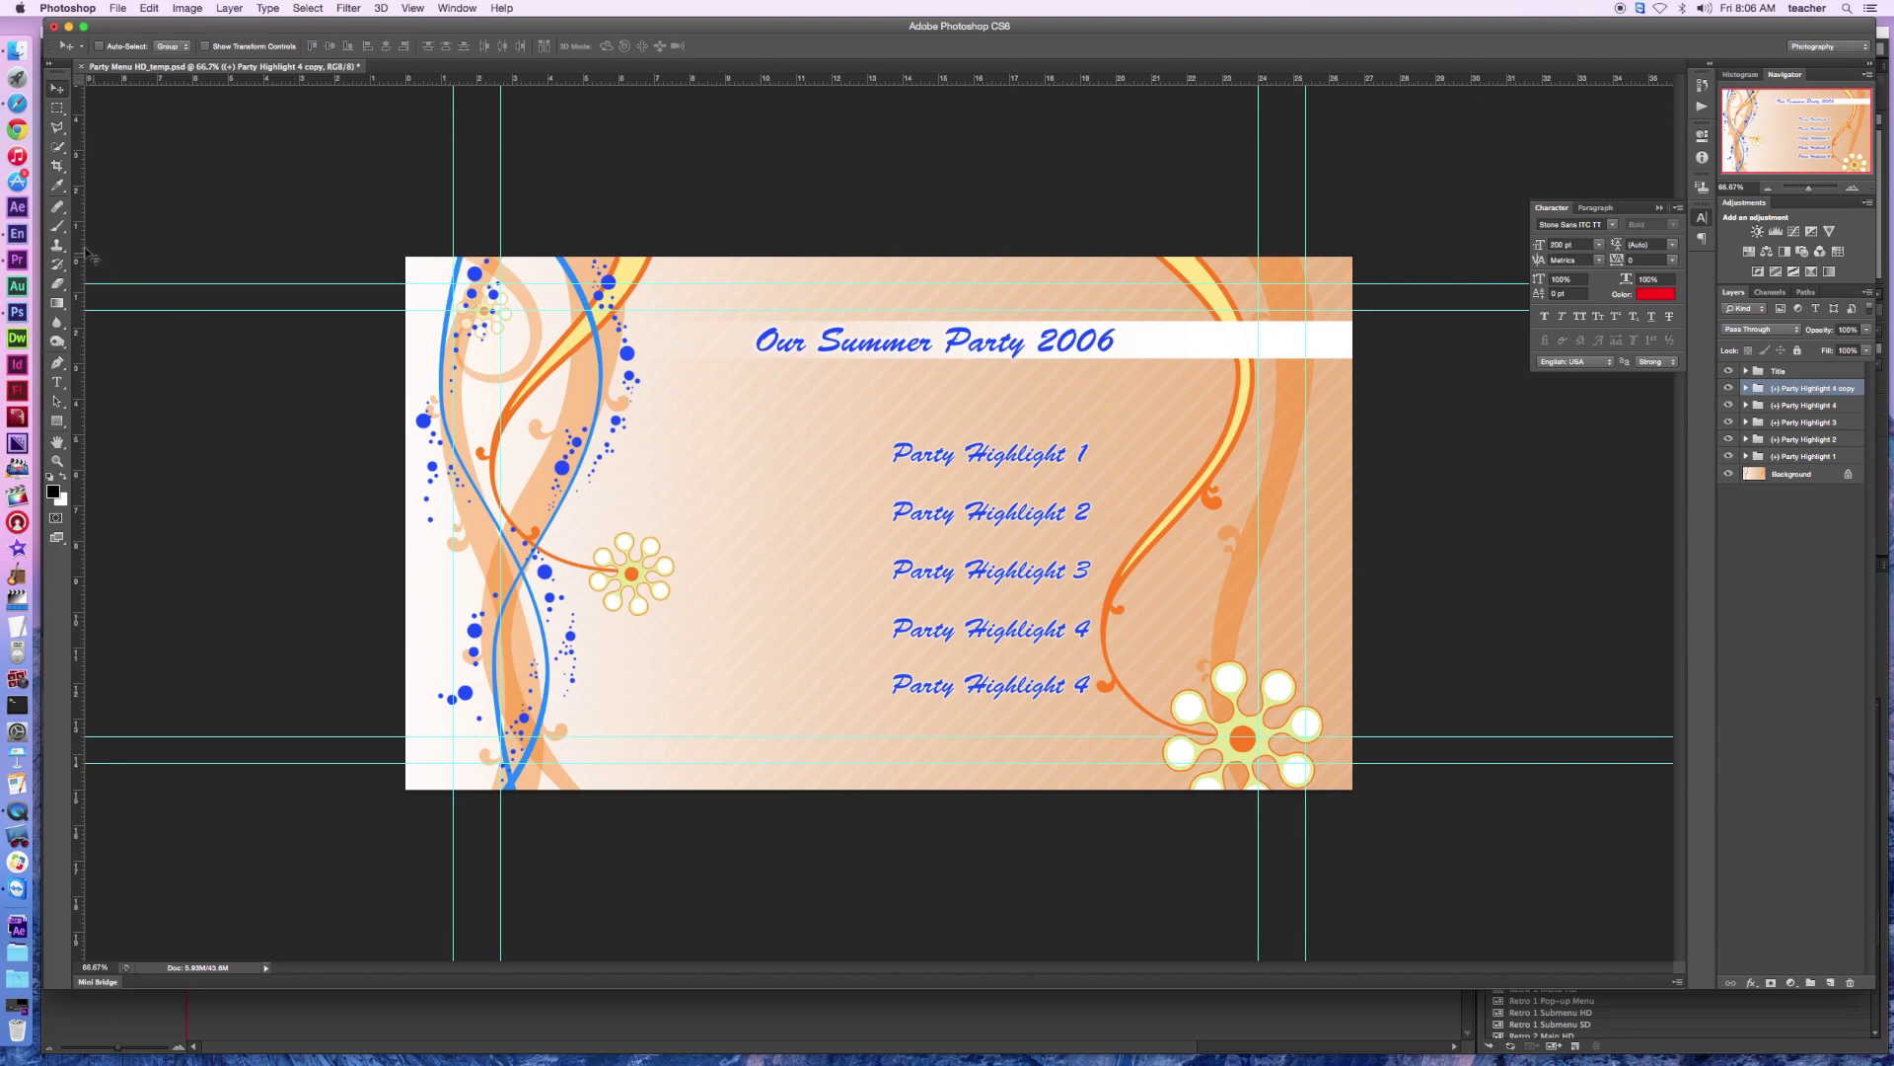
{"action": "left_click", "coordinate": [30, 233]}
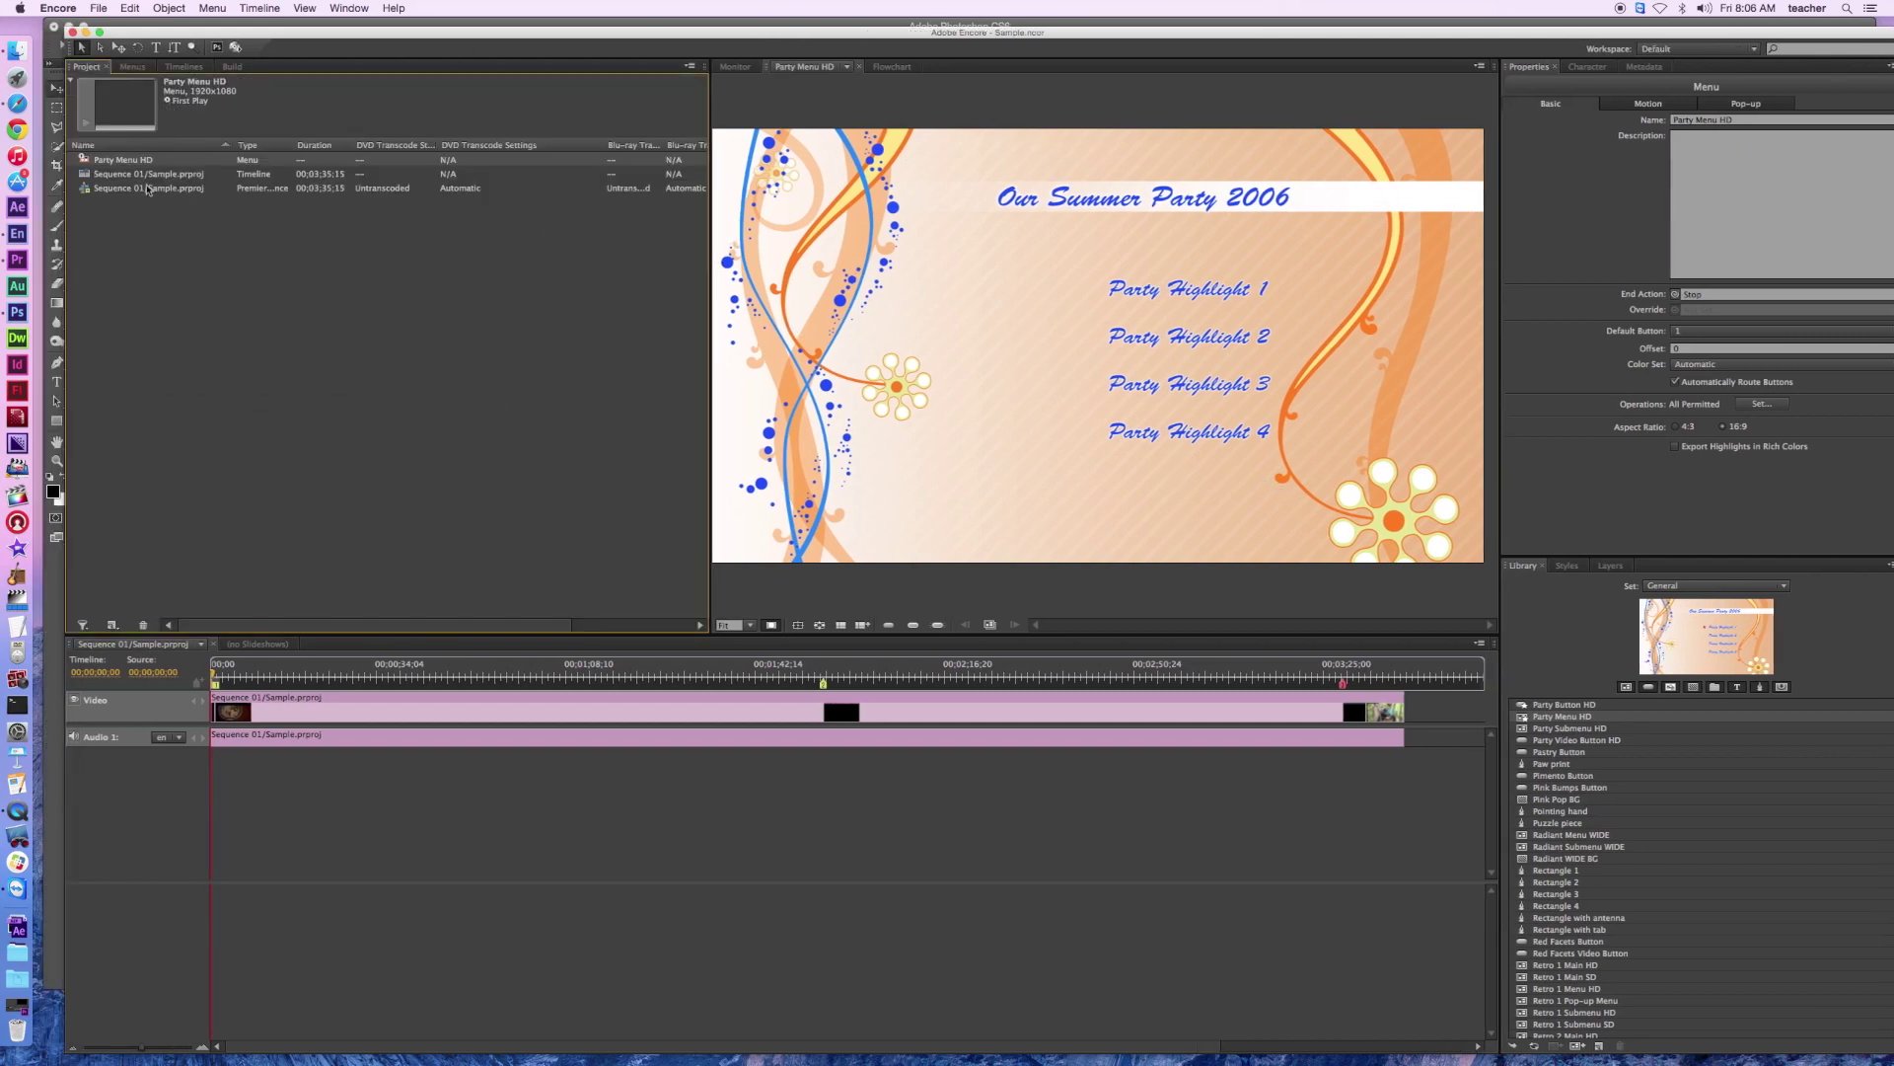
{"action": "left_click", "coordinate": [132, 66]}
{"action": "left_click", "coordinate": [138, 99]}
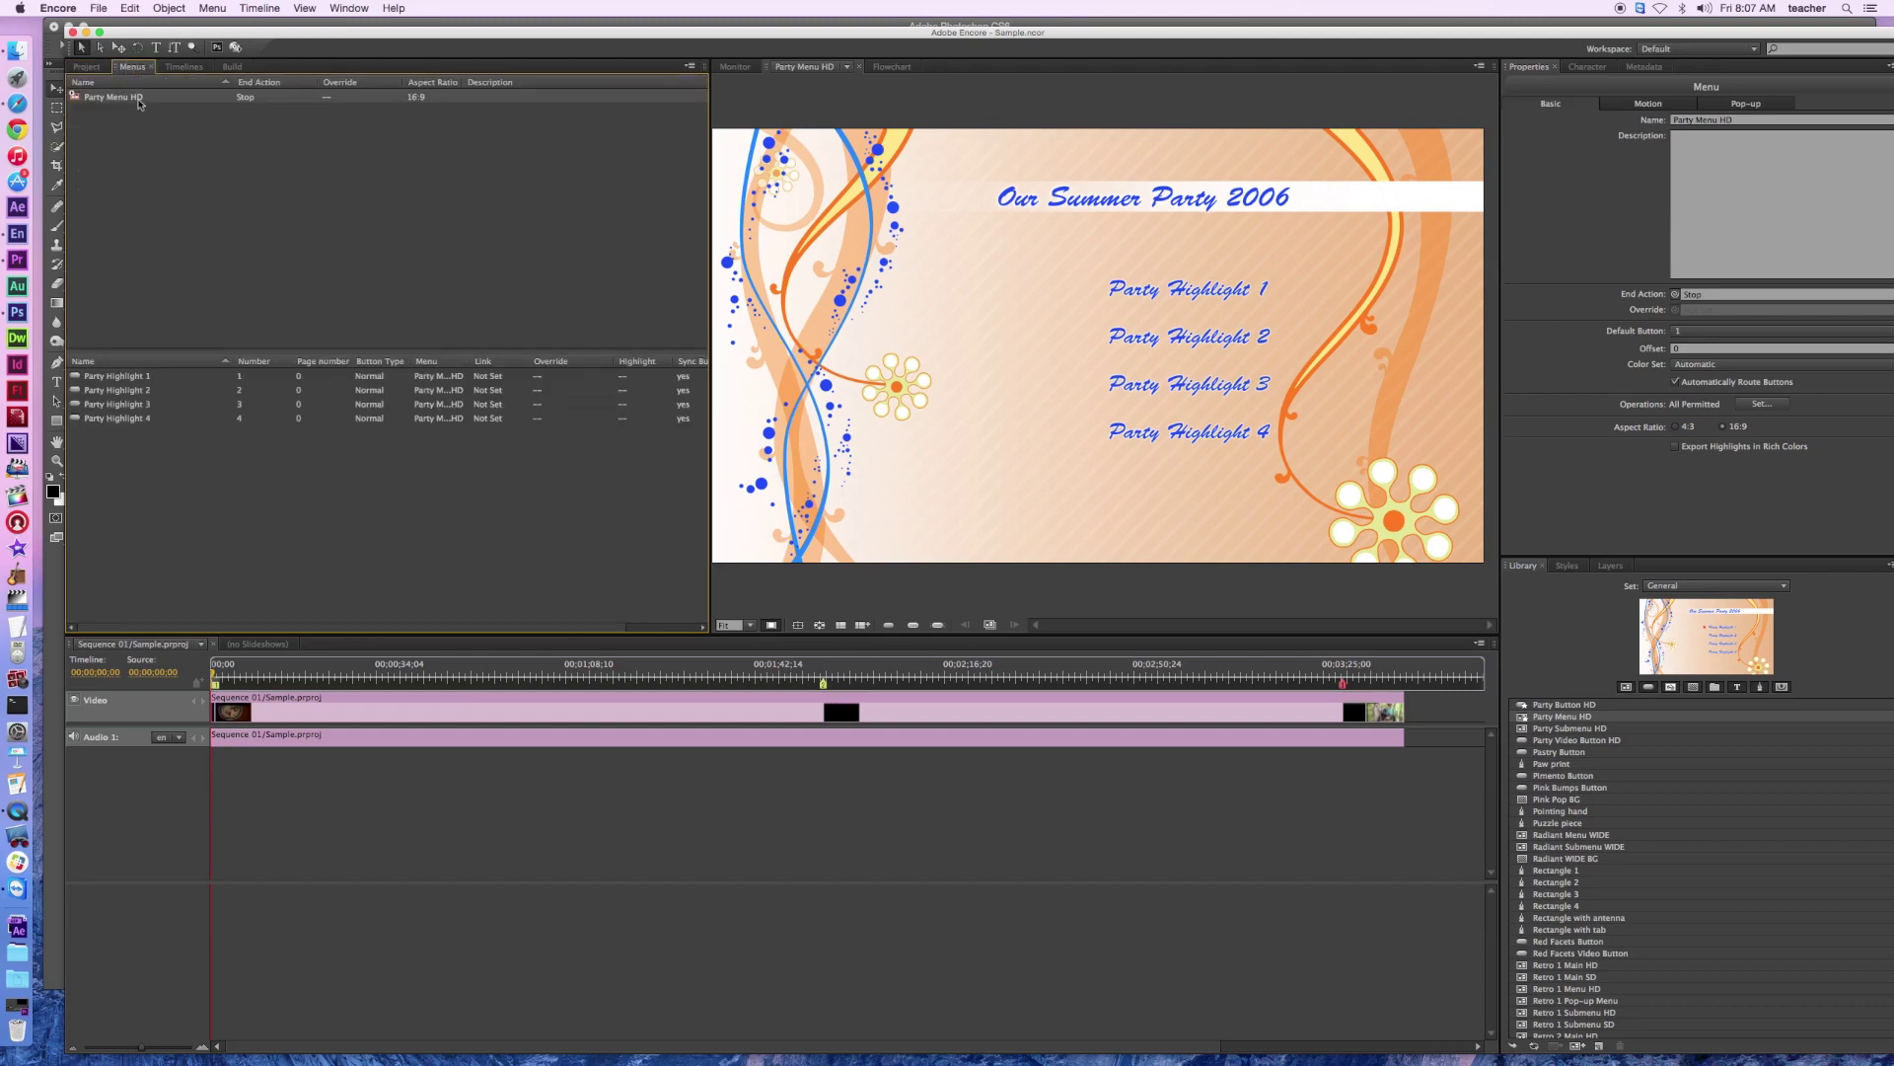
{"action": "left_click", "coordinate": [218, 47]}
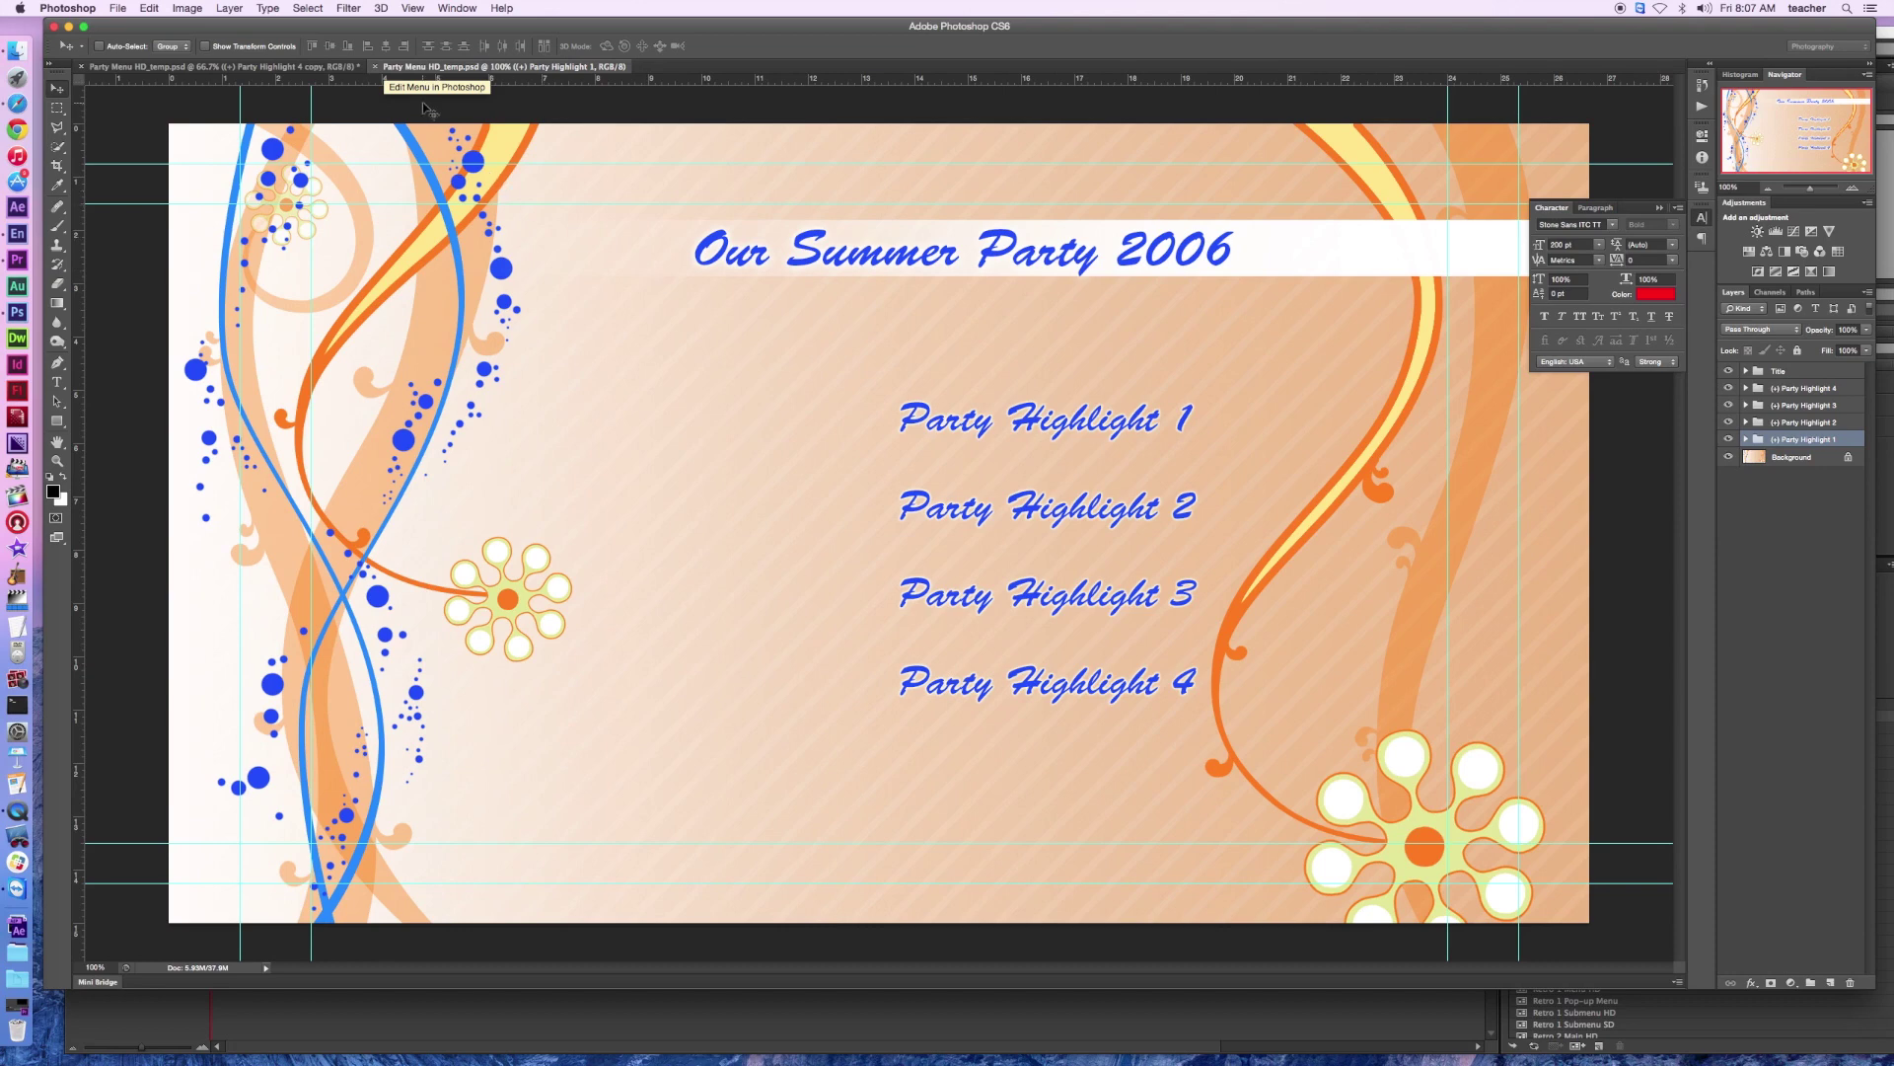
{"action": "left_click", "coordinate": [375, 68]}
Save Party Menu HD_temp.psd over the changed disk copy and return to Encore to refresh the menu.
{"action": "left_click", "coordinate": [118, 8]}
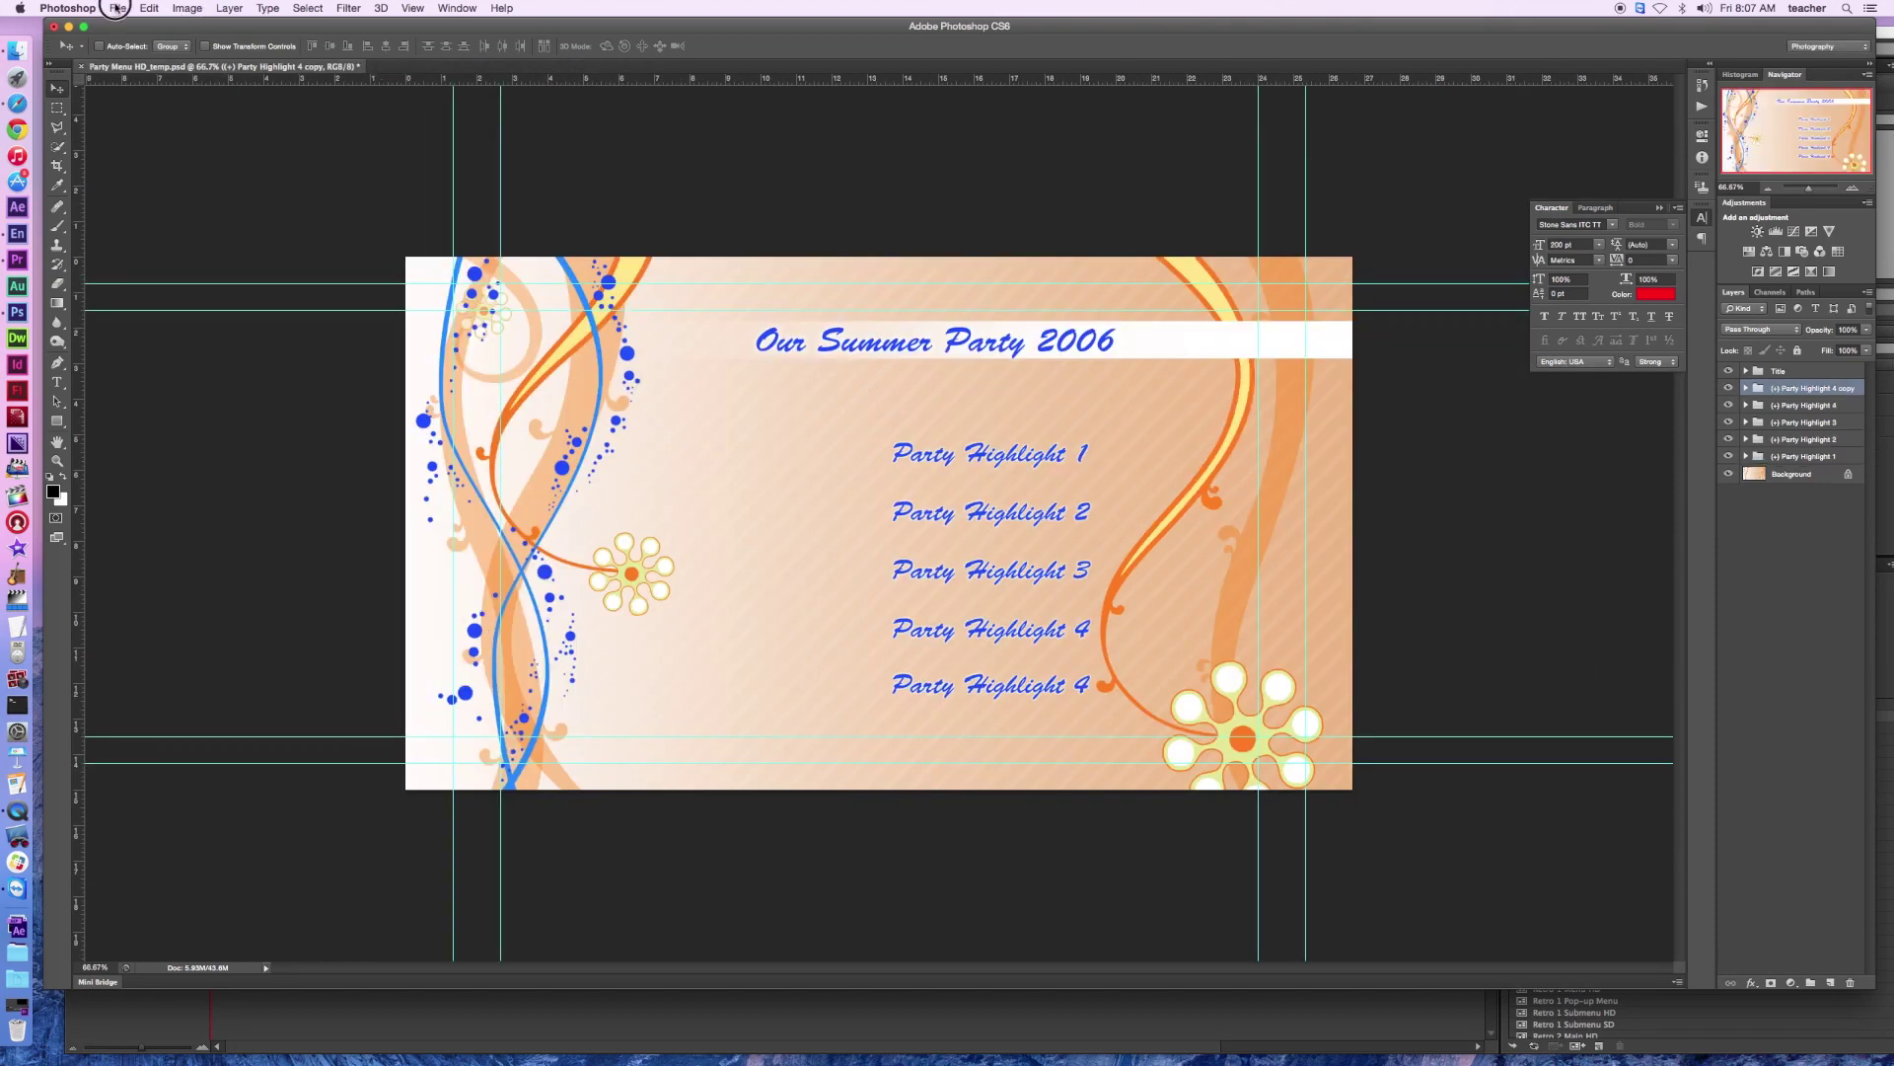
{"action": "left_click", "coordinate": [157, 168]}
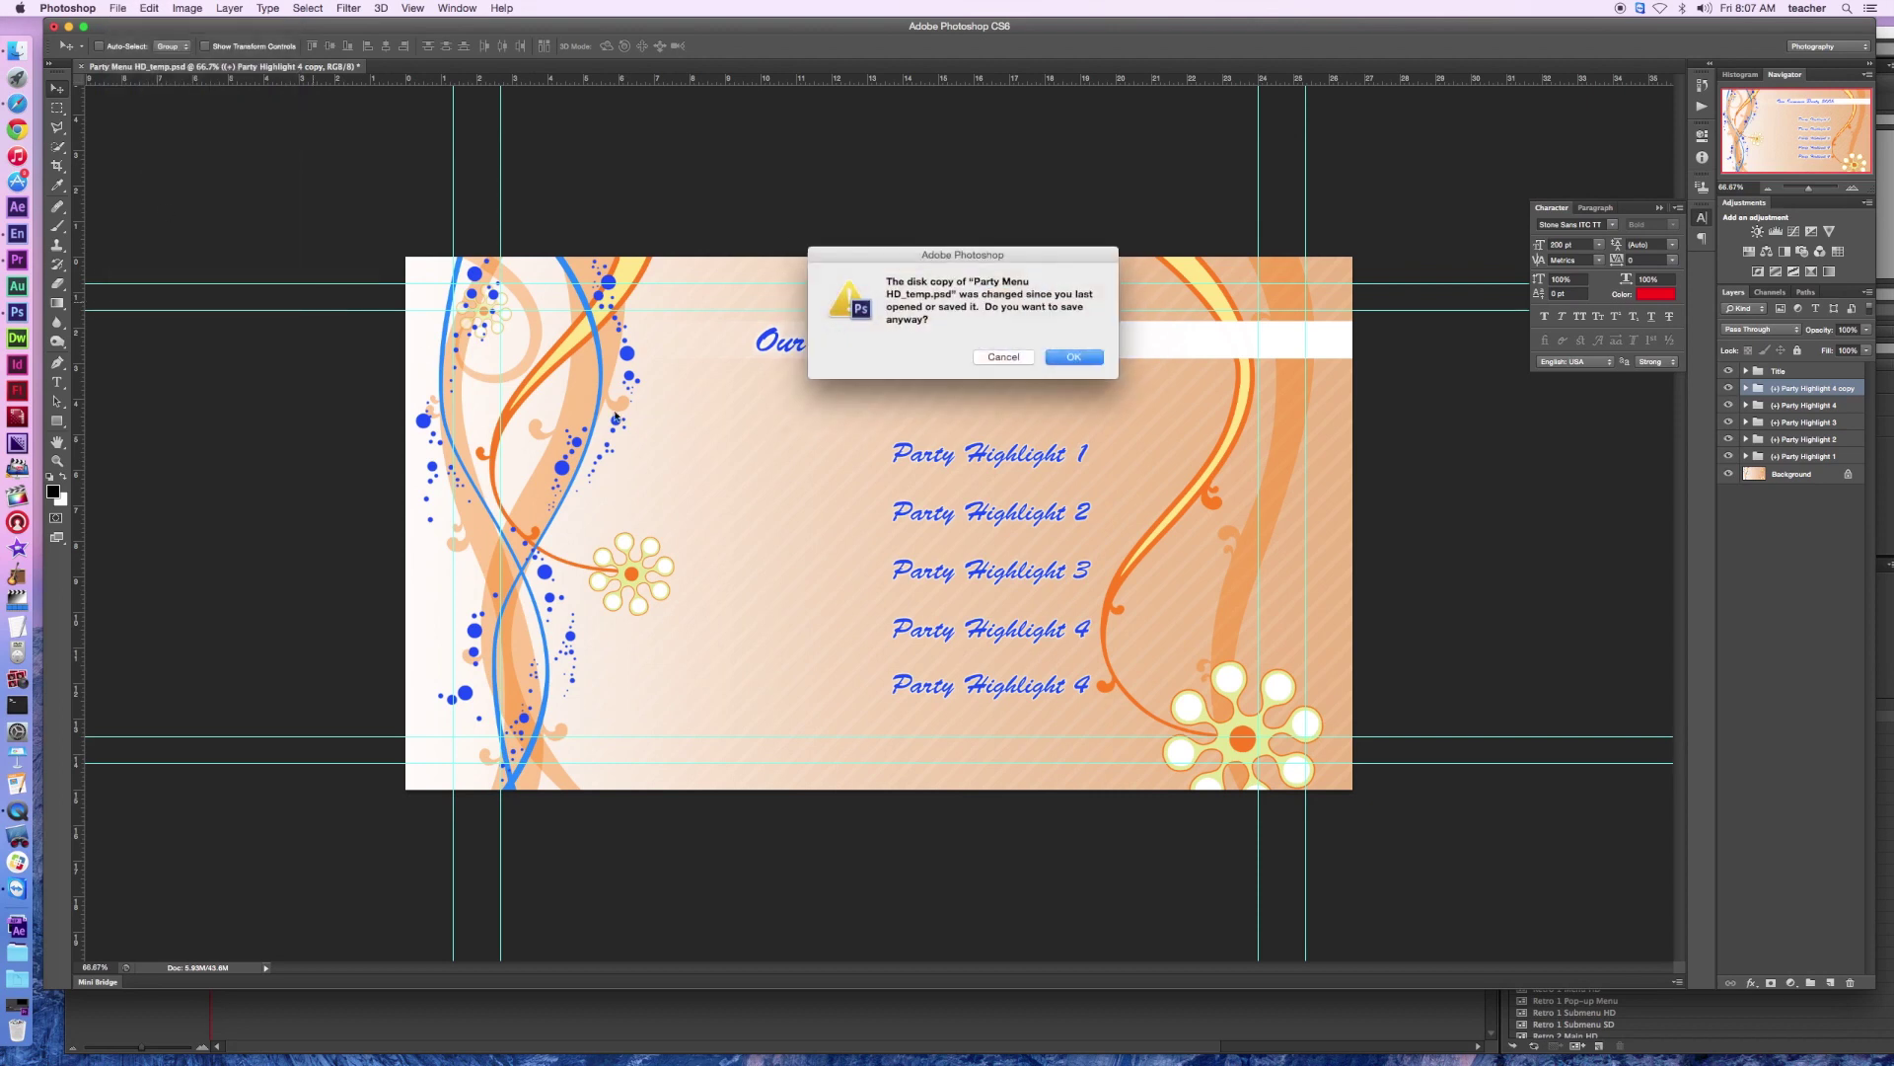
{"action": "left_click", "coordinate": [1075, 361]}
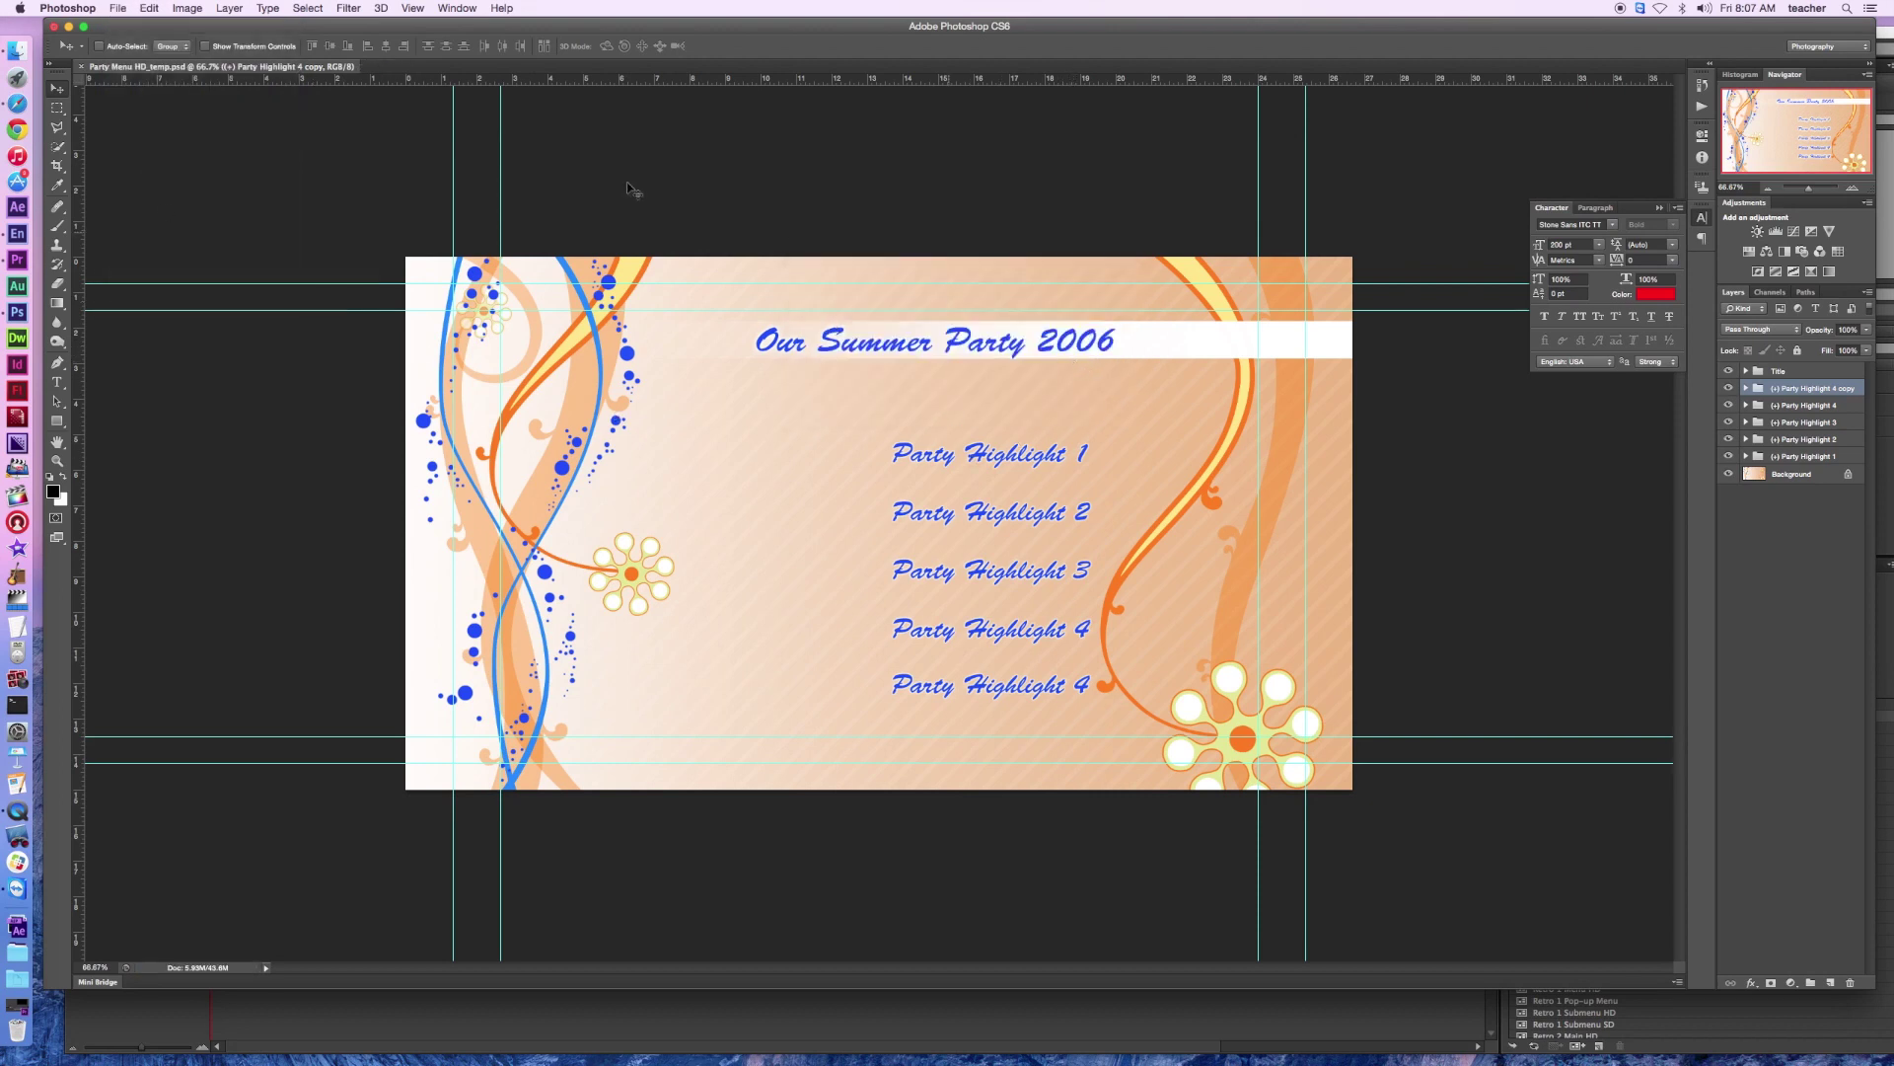
{"action": "left_click", "coordinate": [123, 9]}
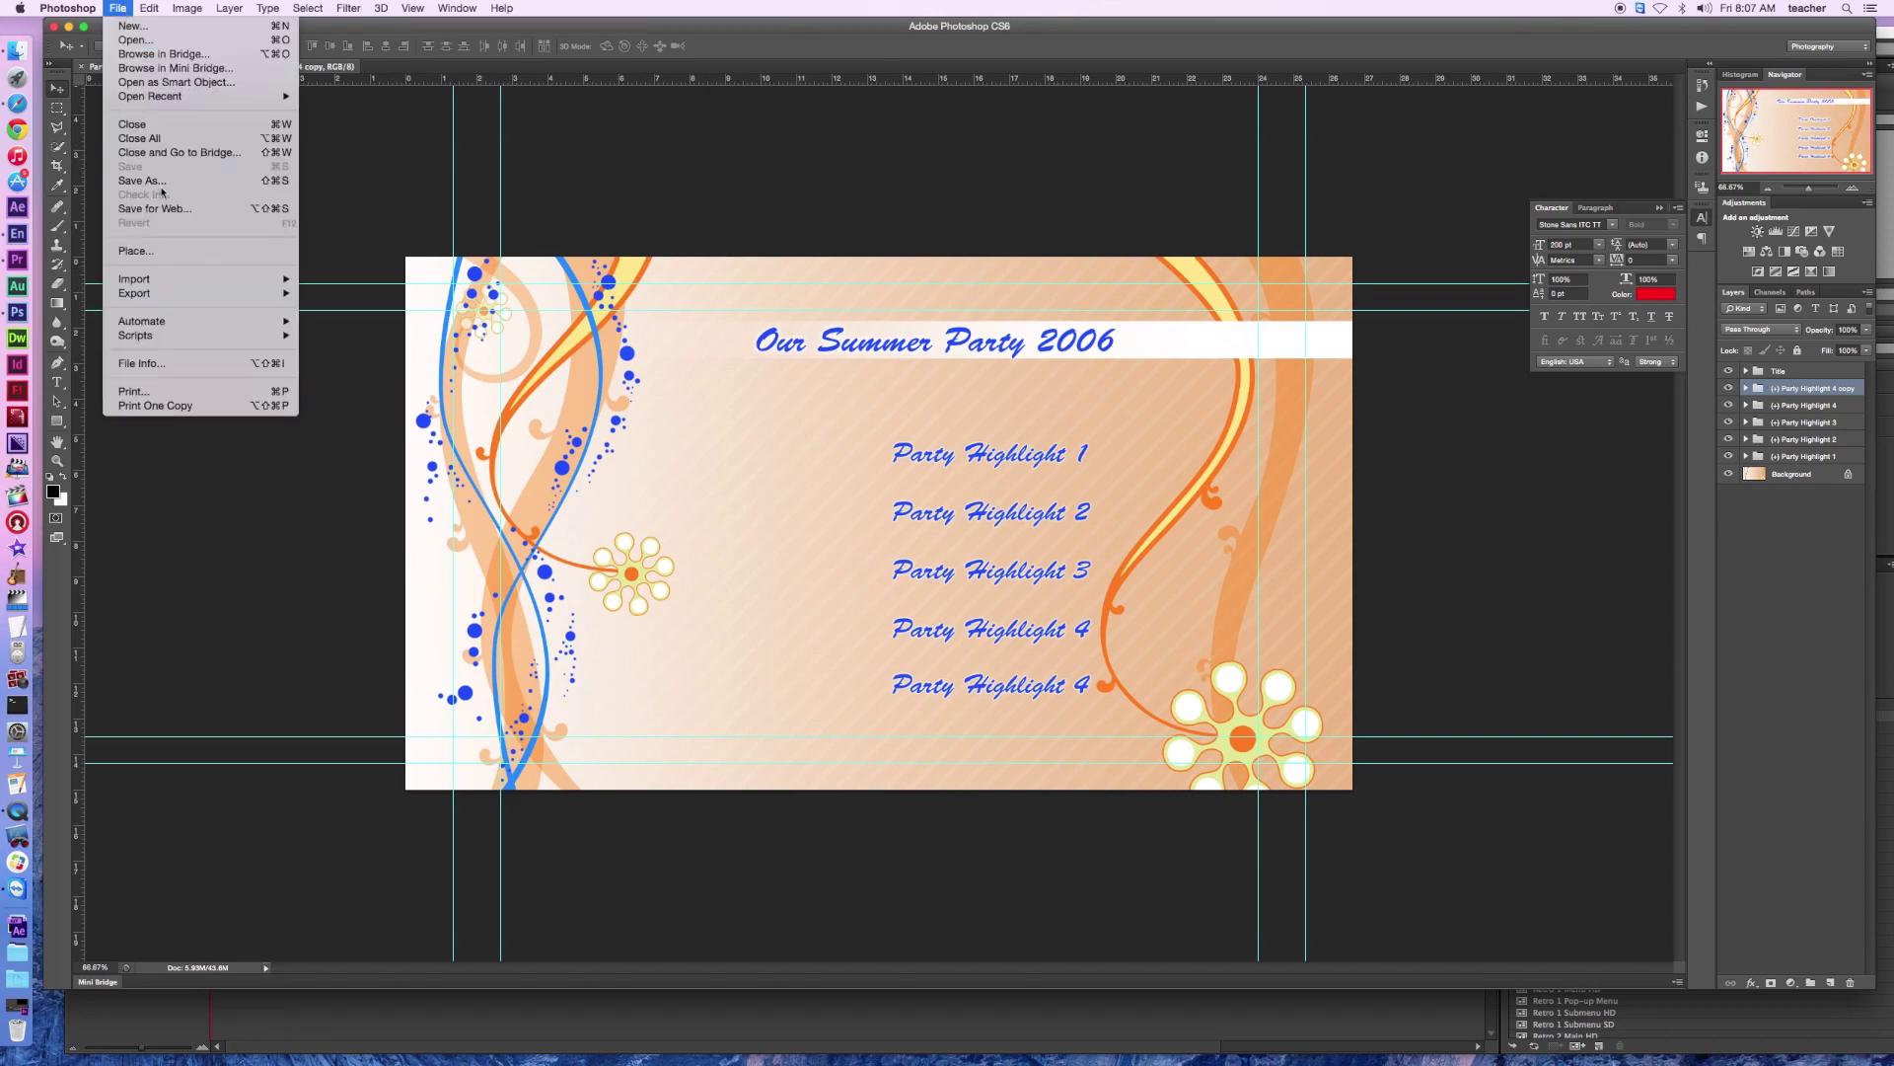
{"action": "left_click", "coordinate": [122, 8]}
{"action": "left_click", "coordinate": [17, 233]}
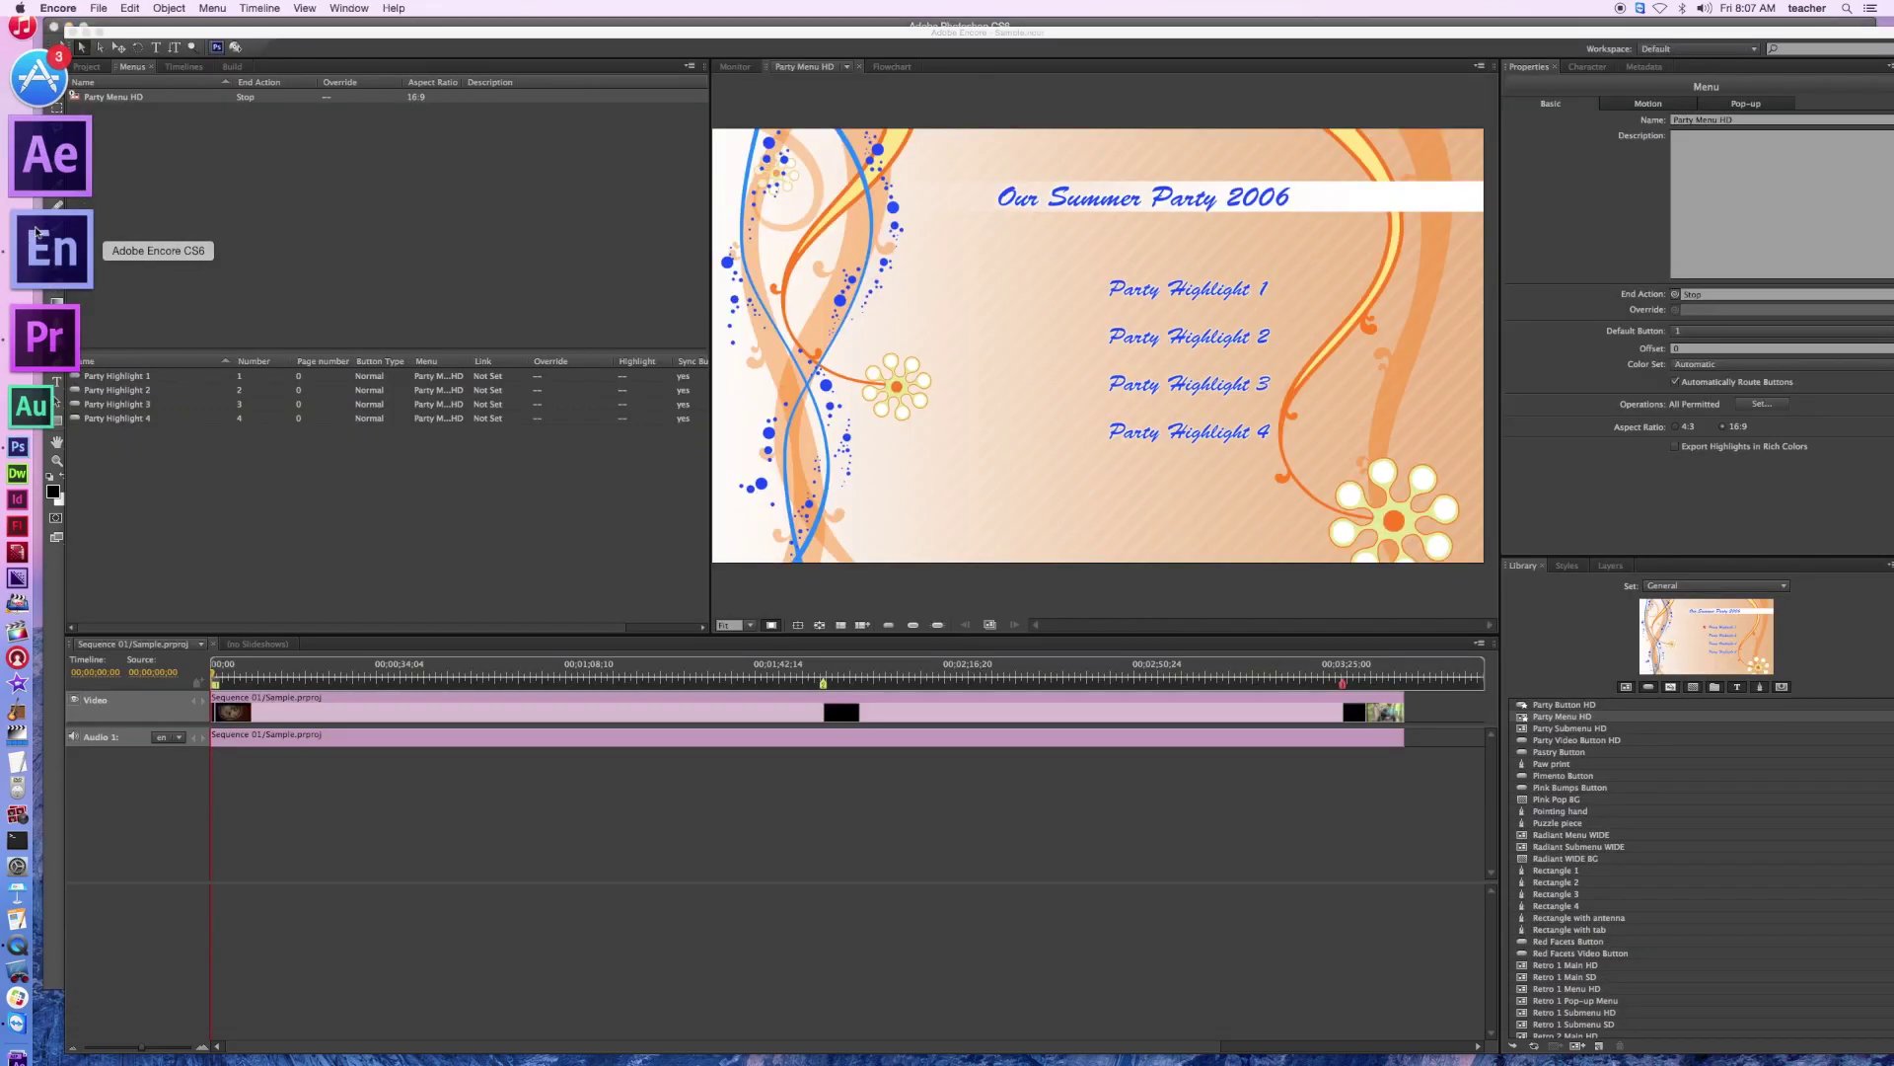
{"action": "left_click", "coordinate": [1039, 471]}
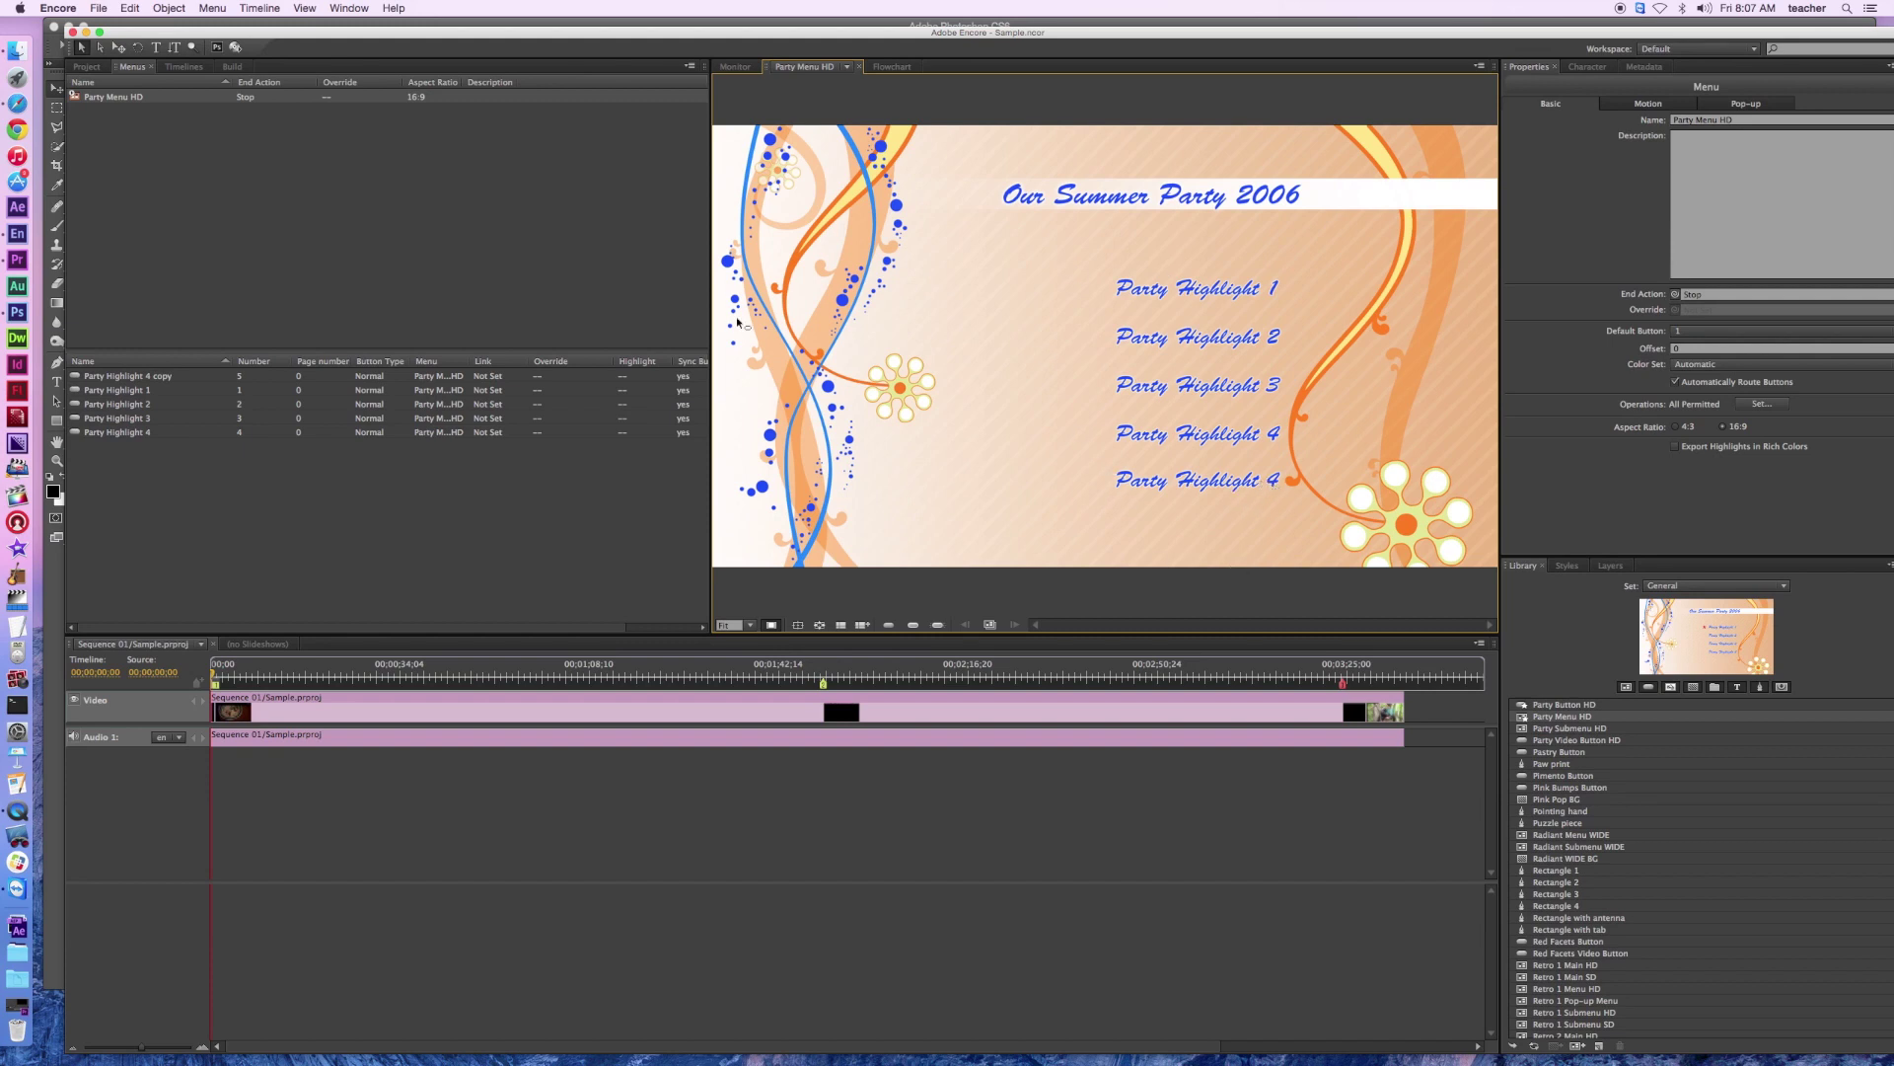
Add the Party Submenu HD menu from the library to the project and open it.
{"action": "left_click", "coordinate": [1572, 729]}
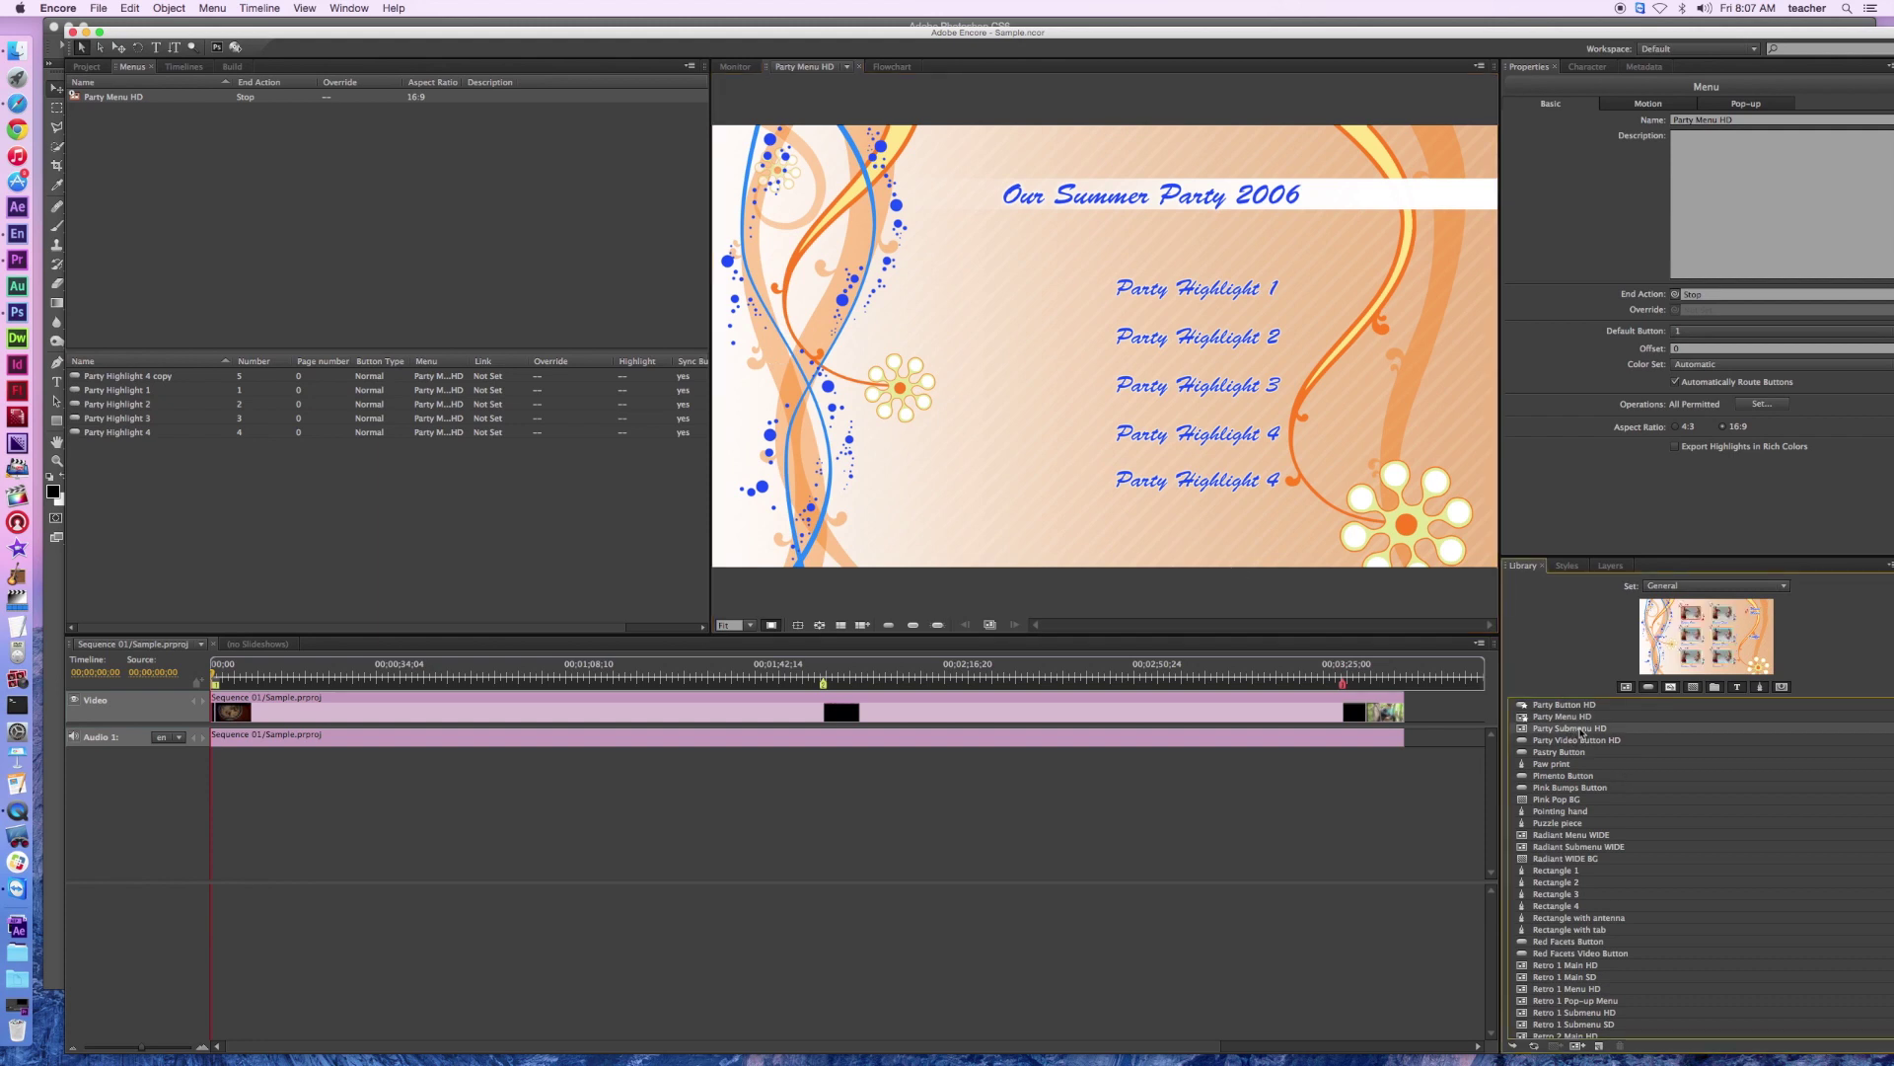
{"action": "left_click_drag", "start_coordinate": [1581, 733], "coordinate": [157, 164]}
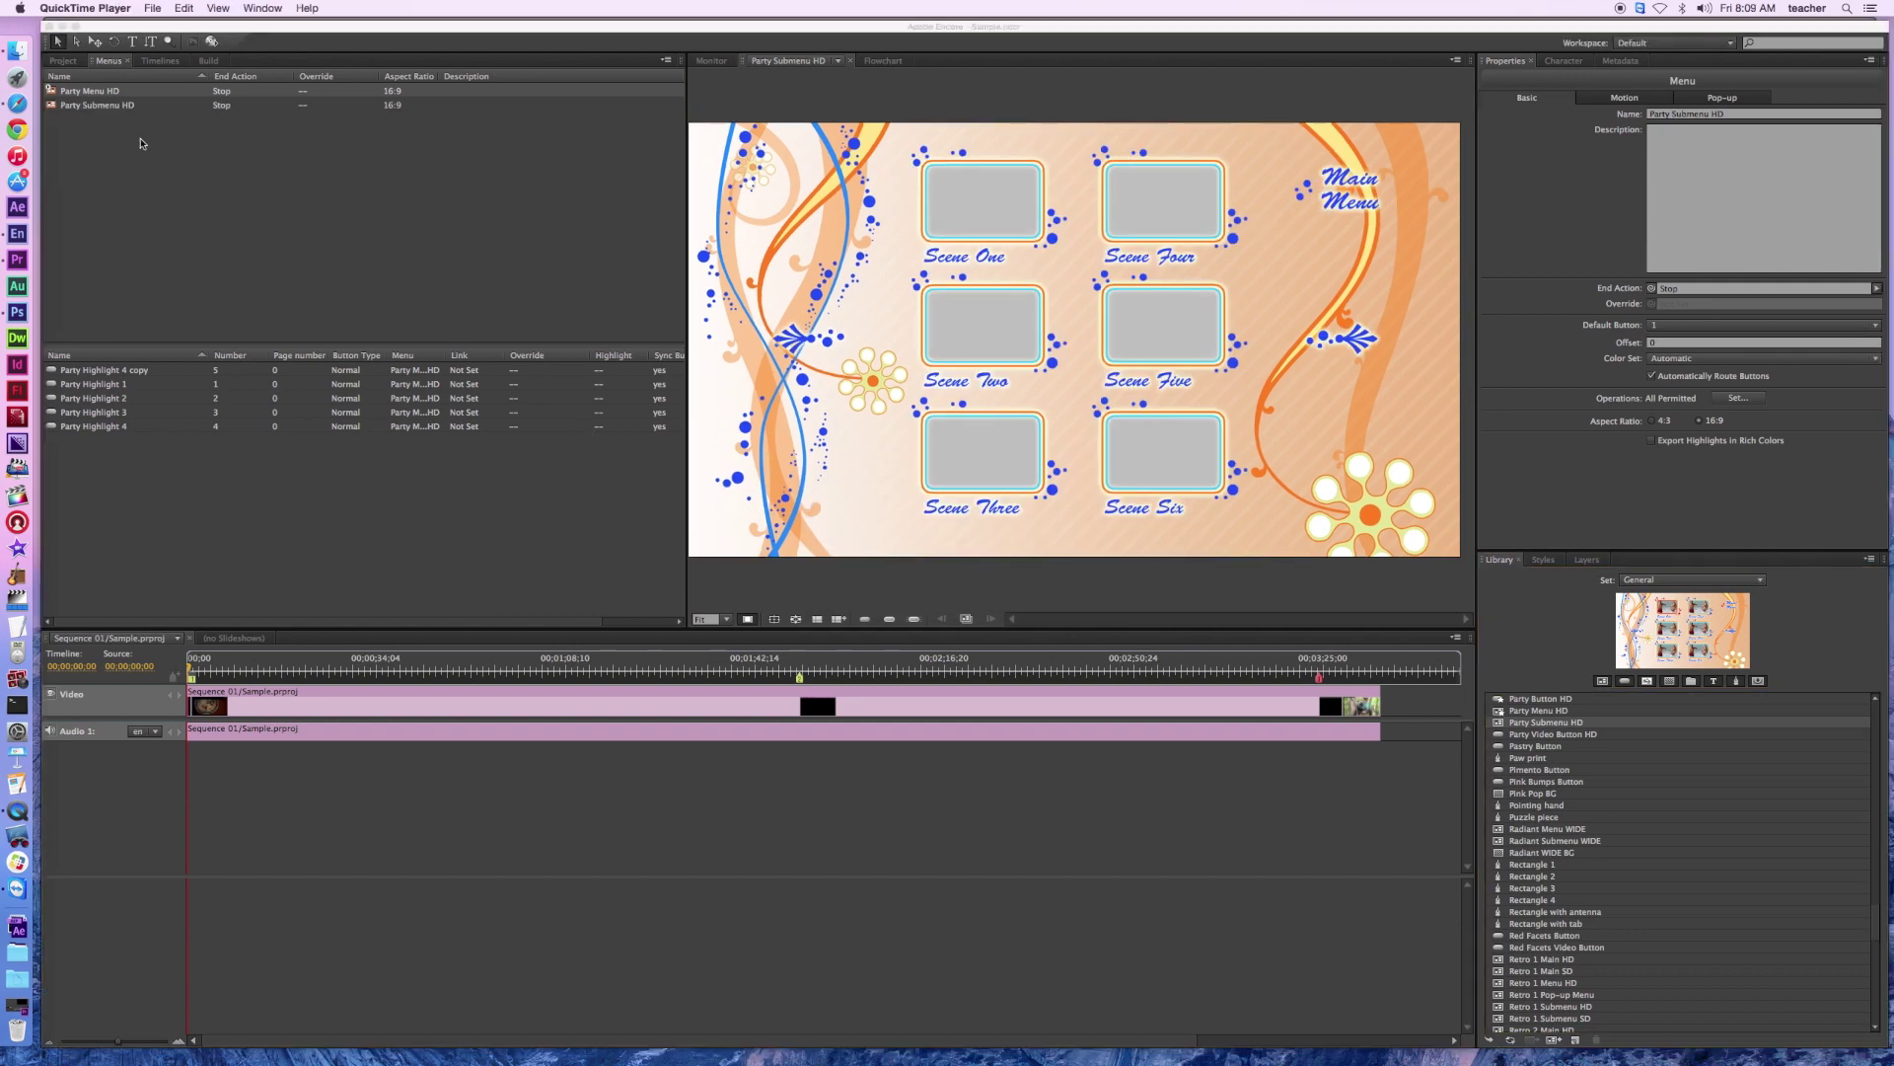
{"action": "left_click", "coordinate": [130, 106]}
{"action": "left_click", "coordinate": [126, 109]}
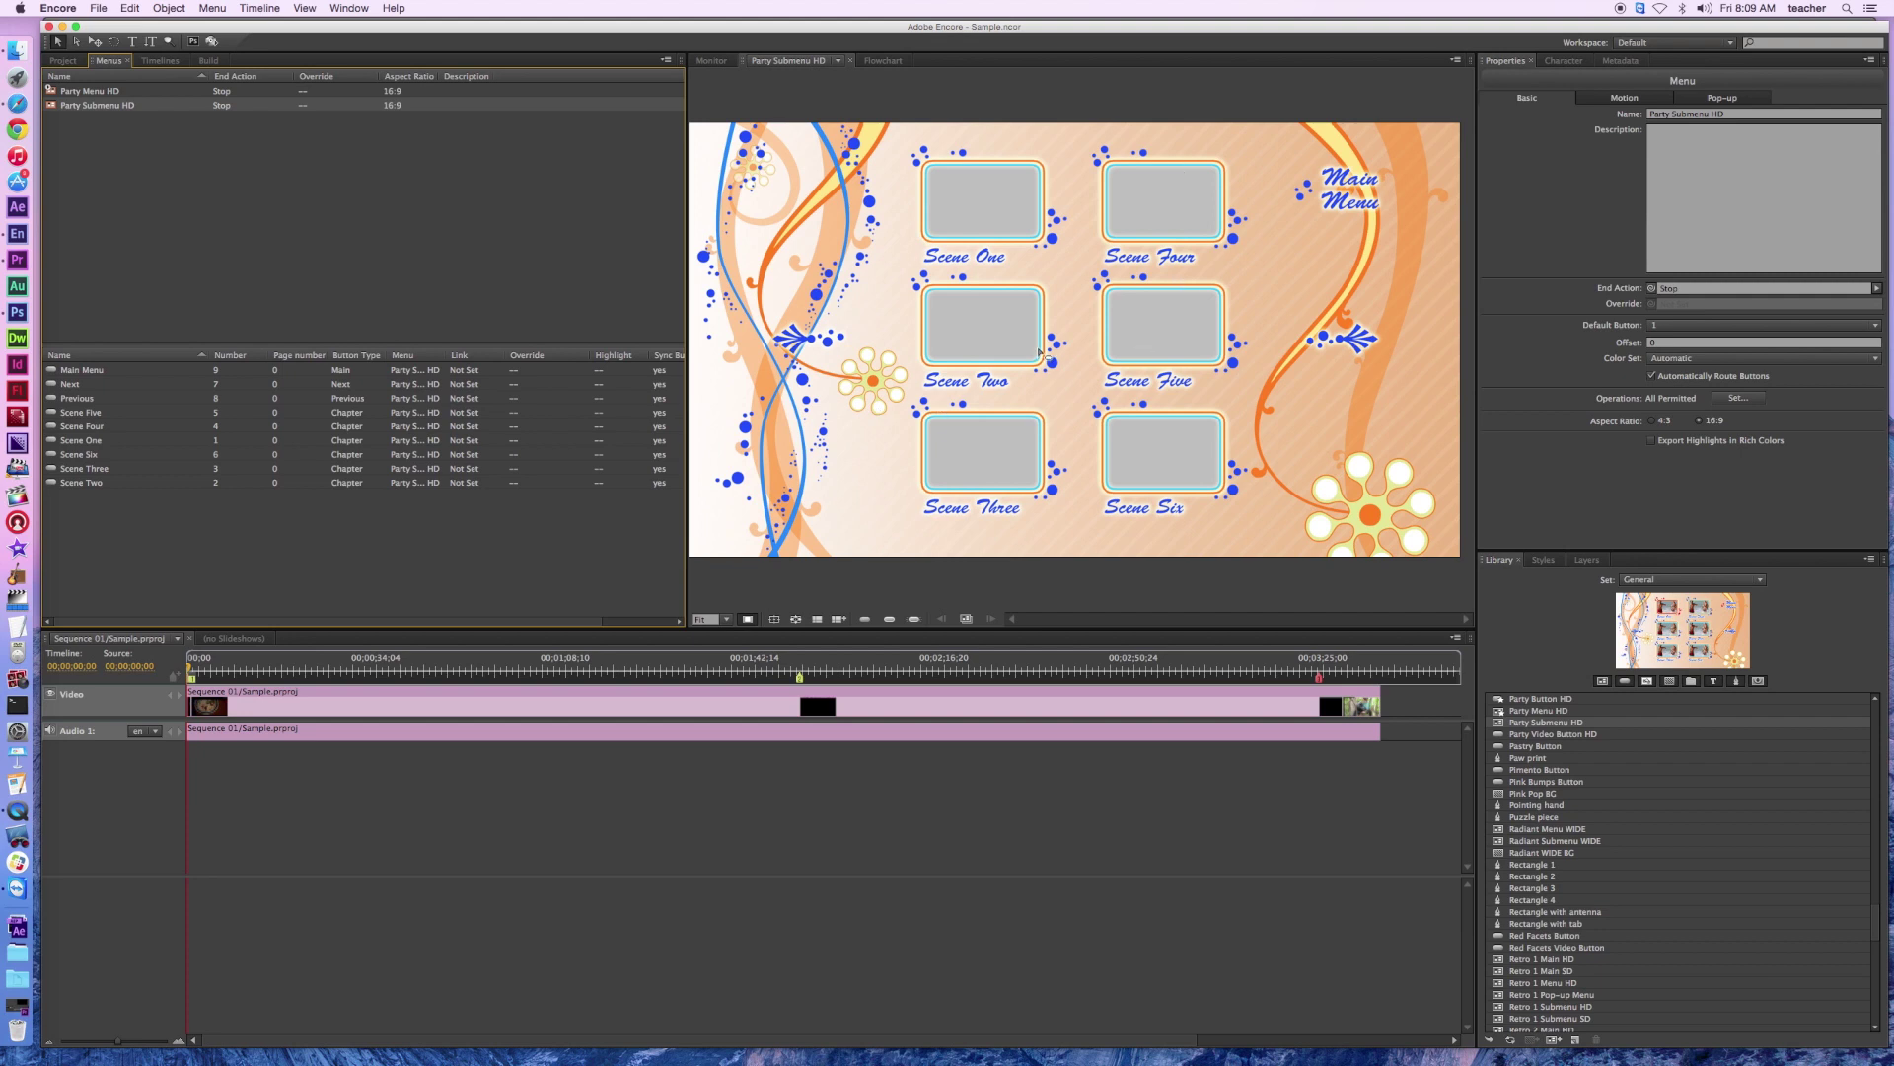
Link the Scene One button to Chapter 1 of the Sequence 01/Sample.prproj timeline.
{"action": "left_click", "coordinate": [987, 209]}
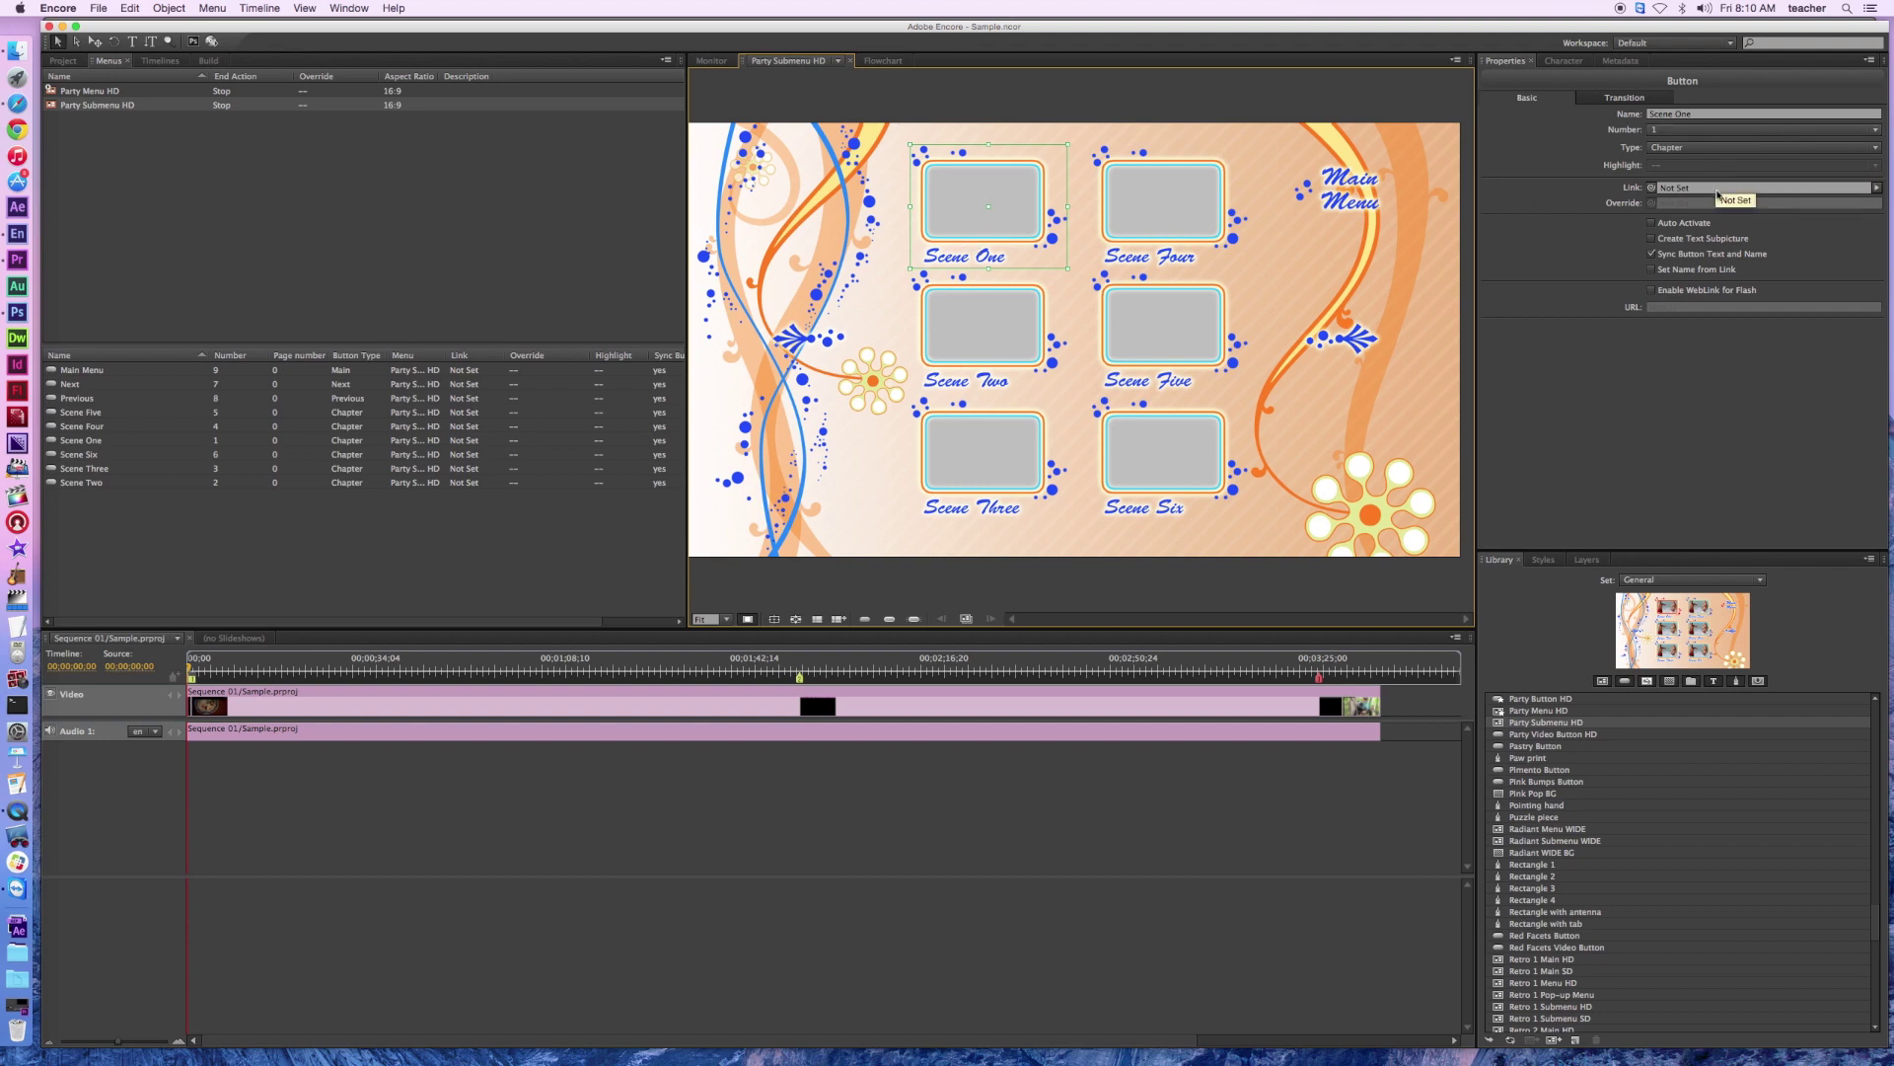
{"action": "left_click", "coordinate": [1877, 188]}
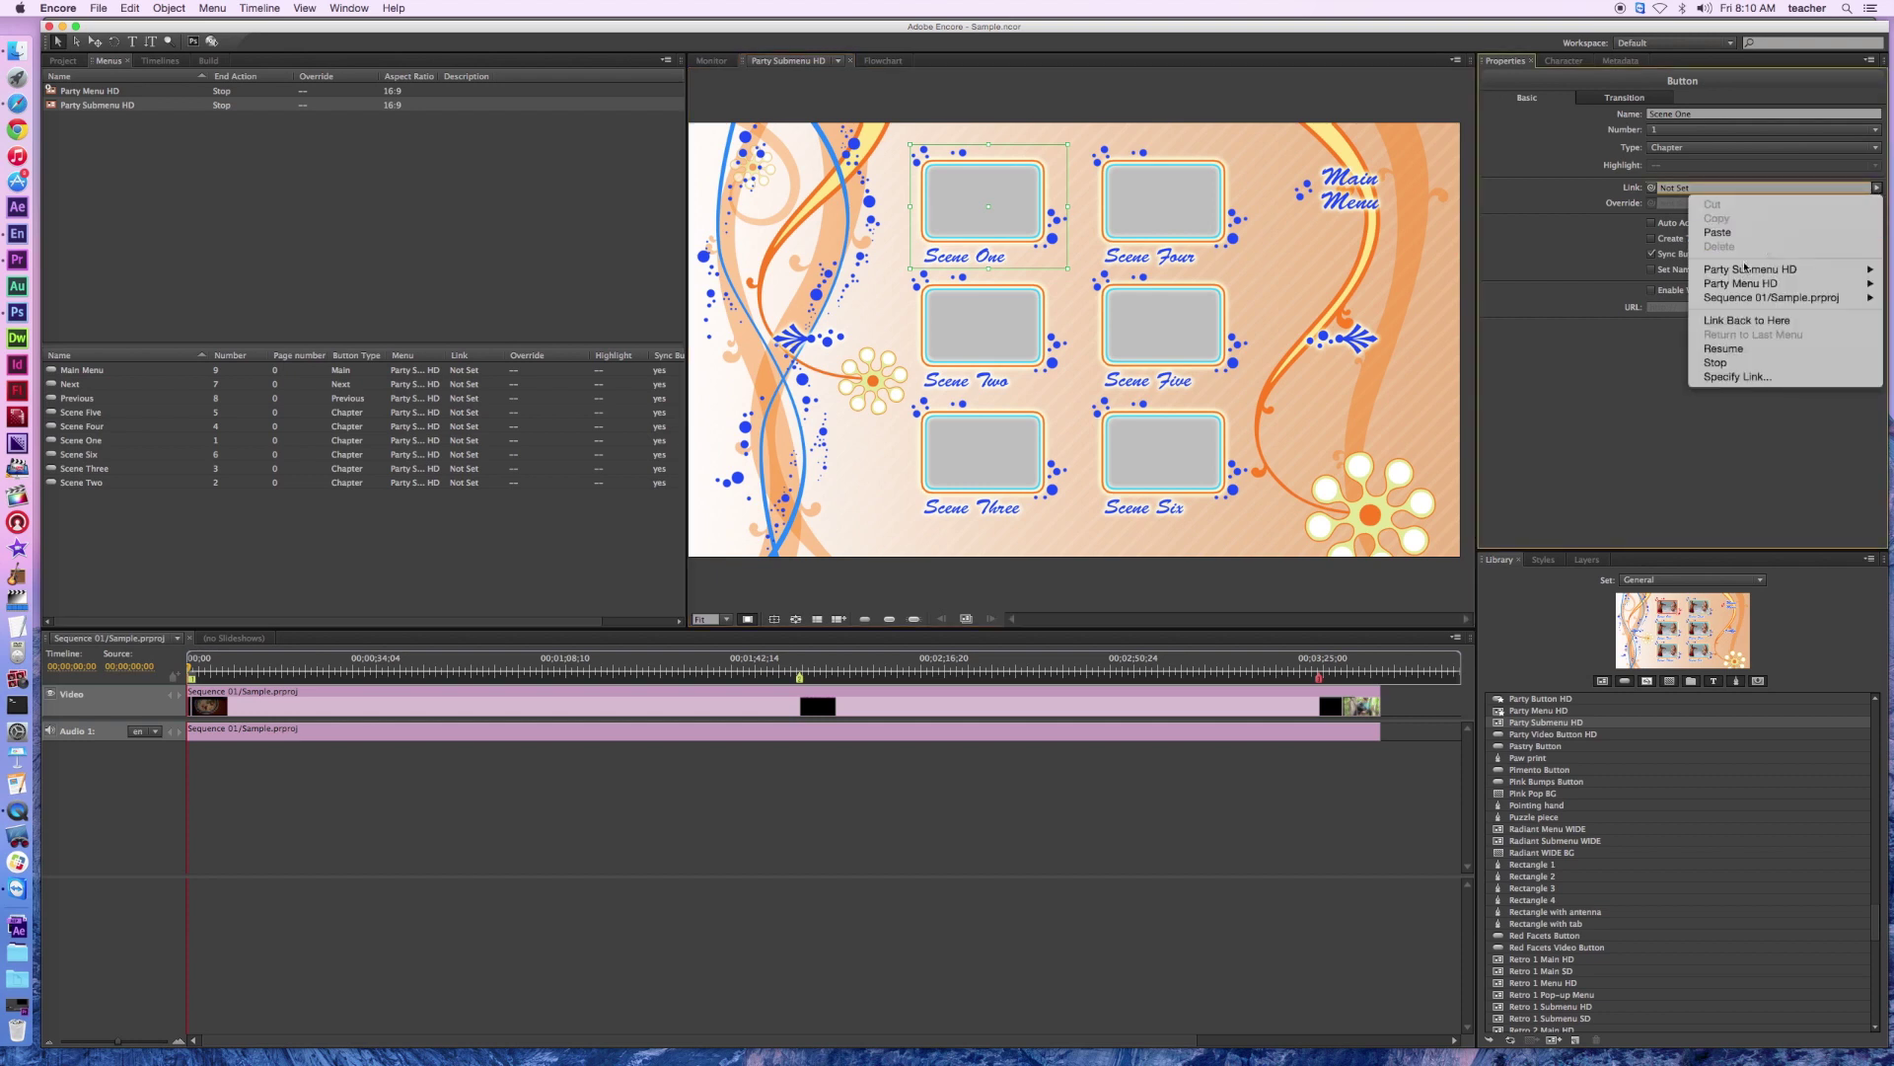
{"action": "mouse_move", "coordinate": [1742, 274]}
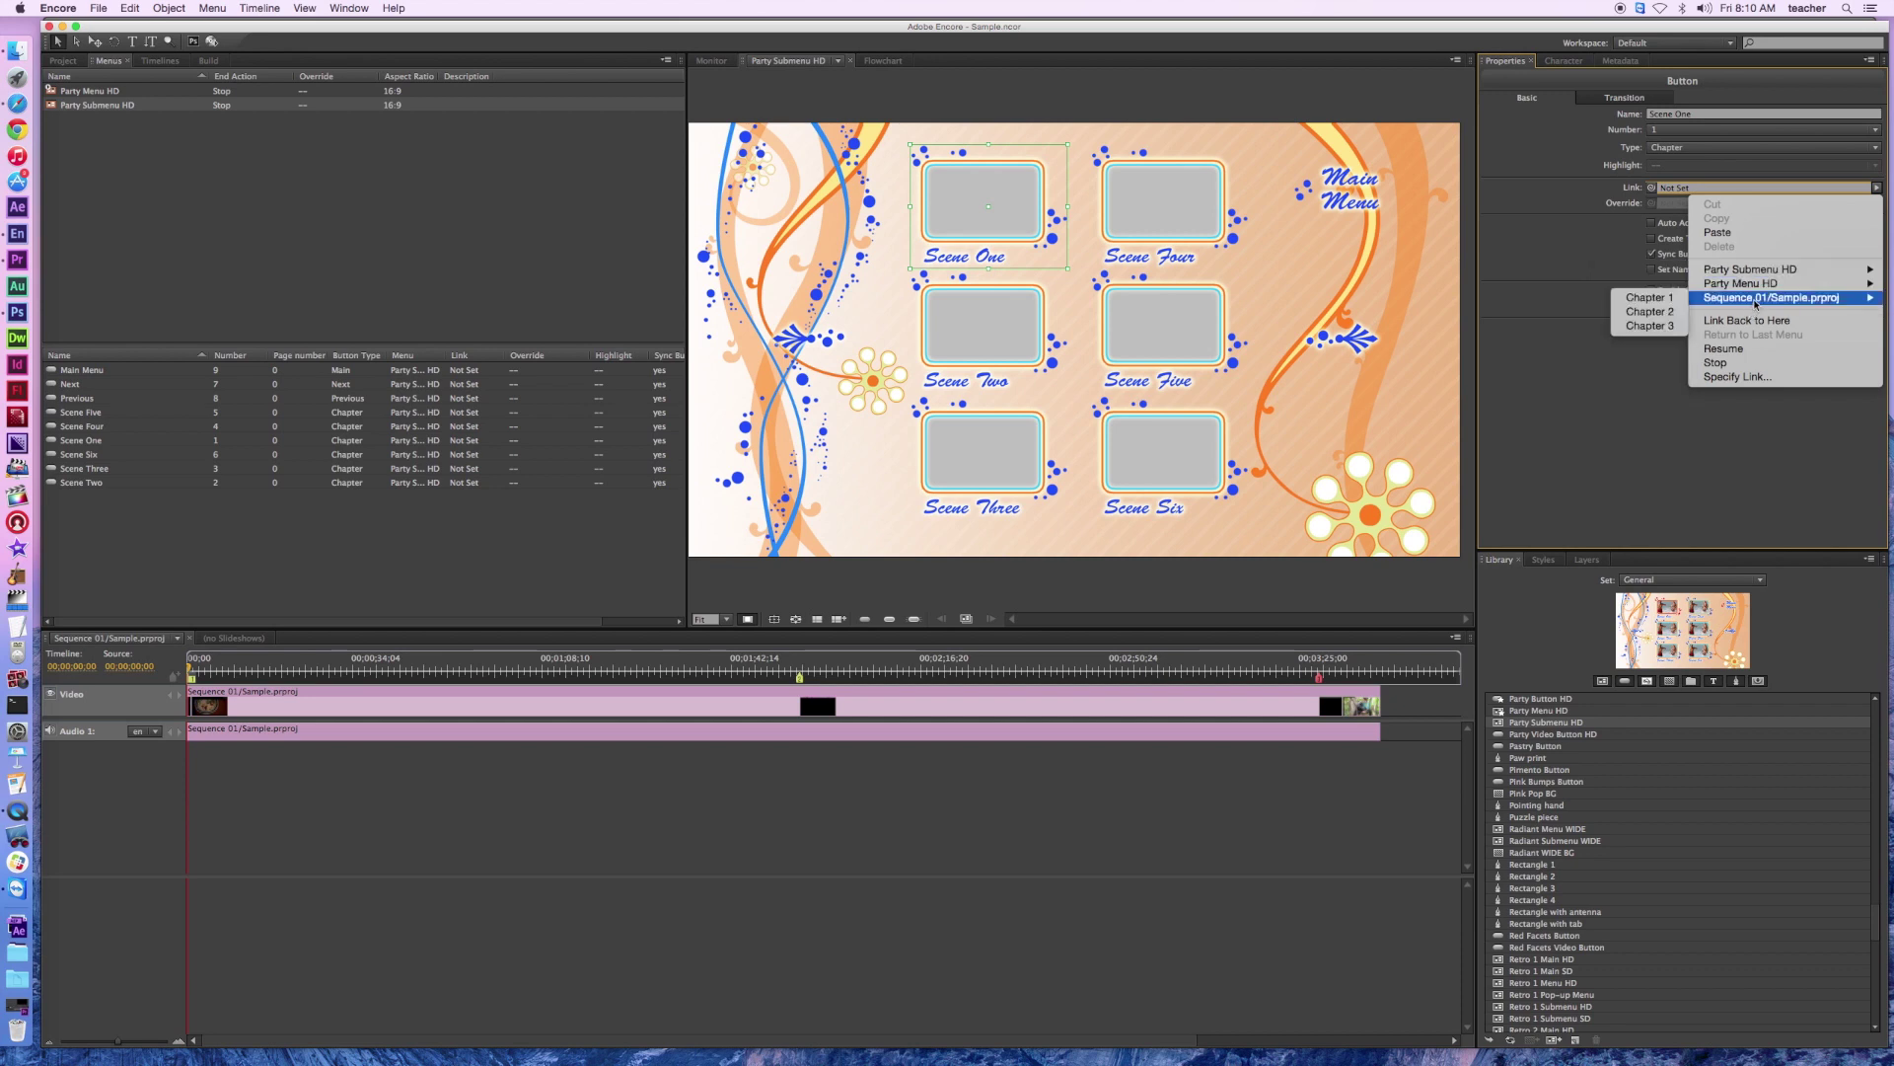
{"action": "left_click", "coordinate": [1658, 299]}
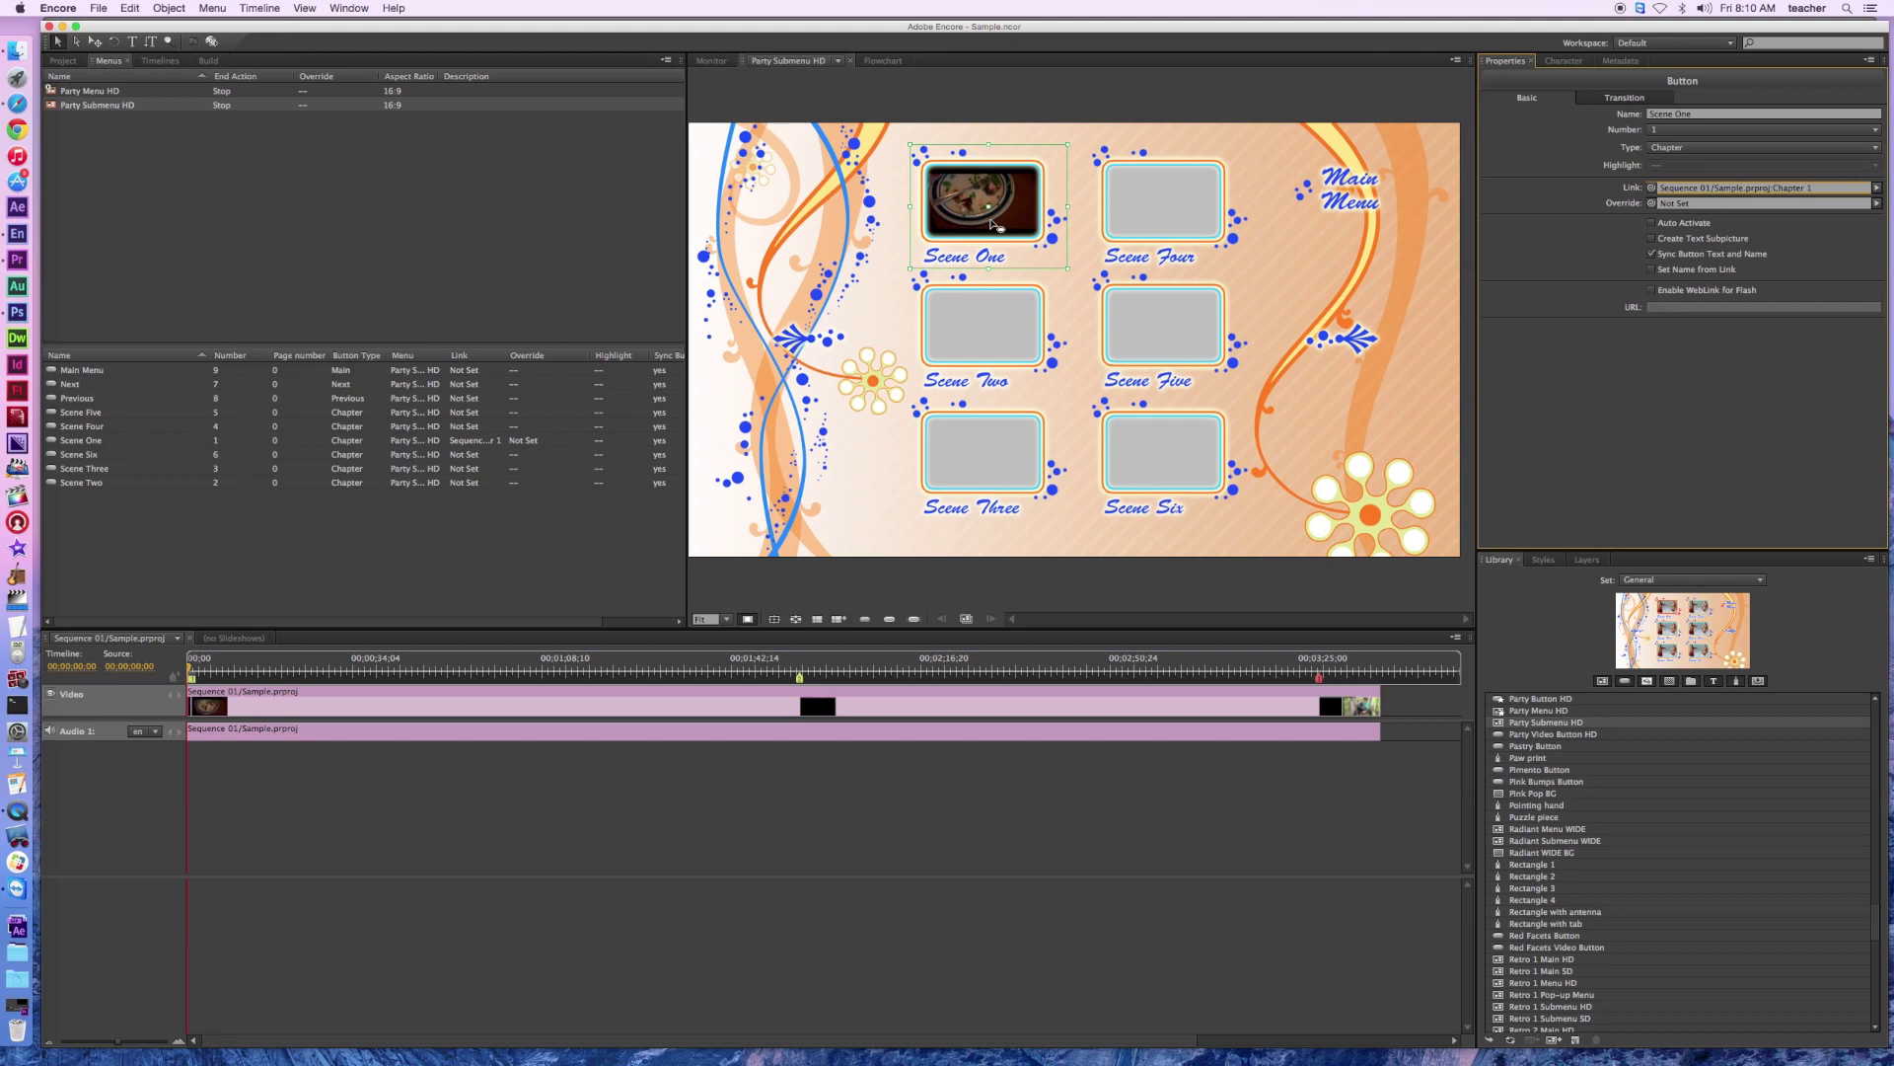
Link the Scene Two button to Chapter 2 of the Sequence 01/Sample.prproj timeline.
{"action": "left_click", "coordinate": [1001, 357]}
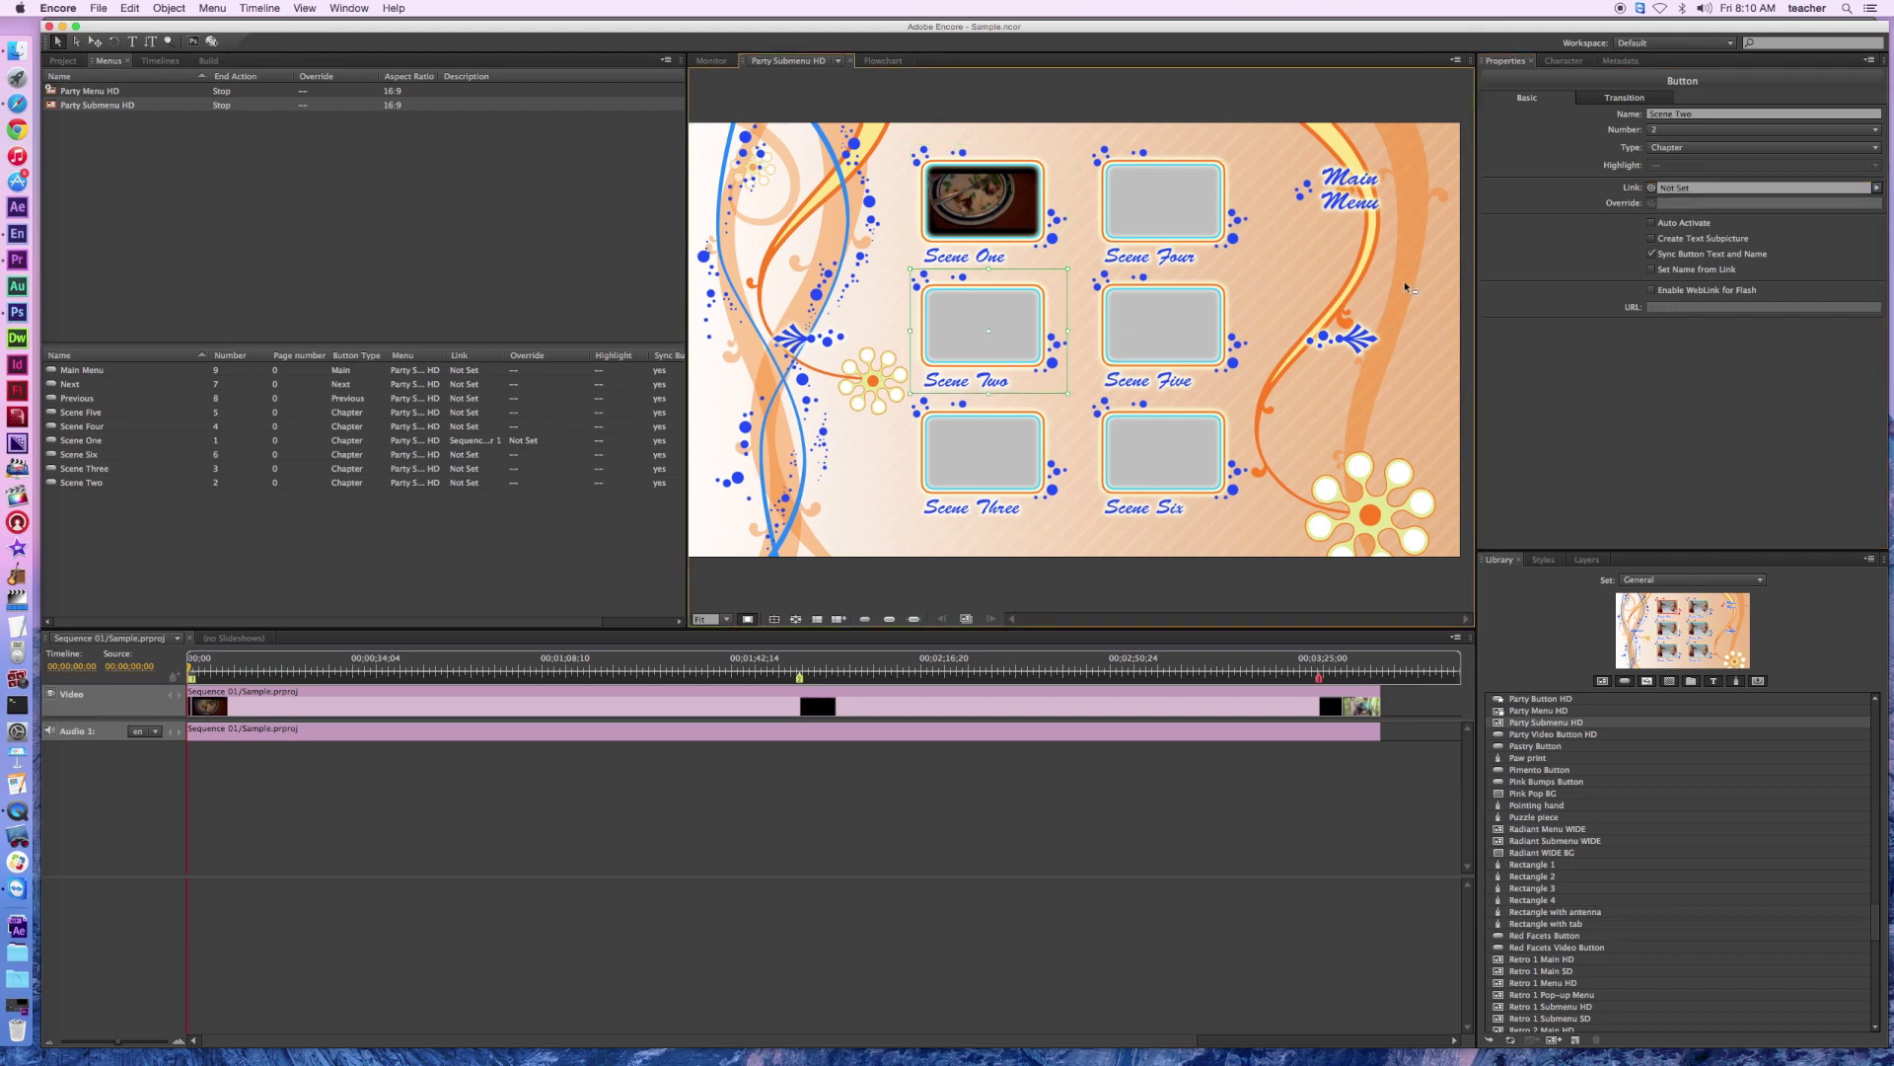
{"action": "left_click", "coordinate": [1875, 188]}
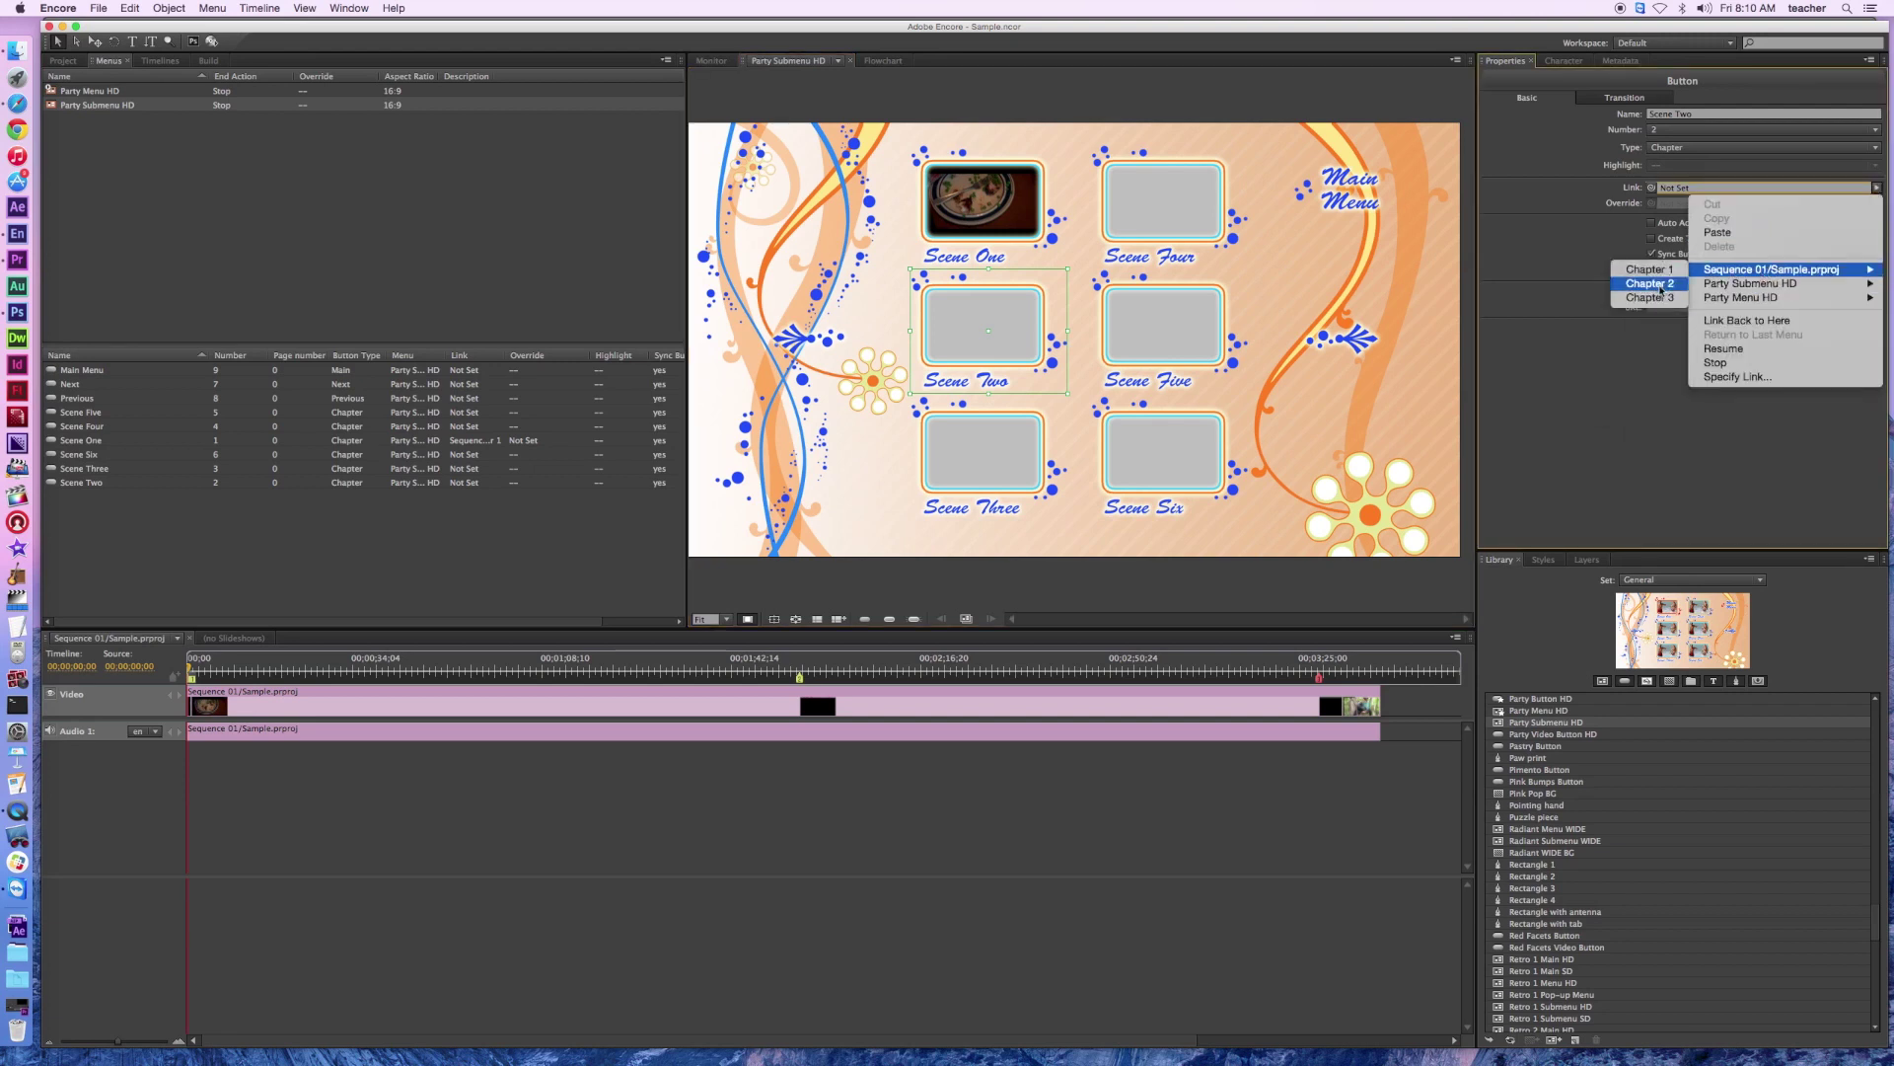
{"action": "left_click", "coordinate": [1662, 291]}
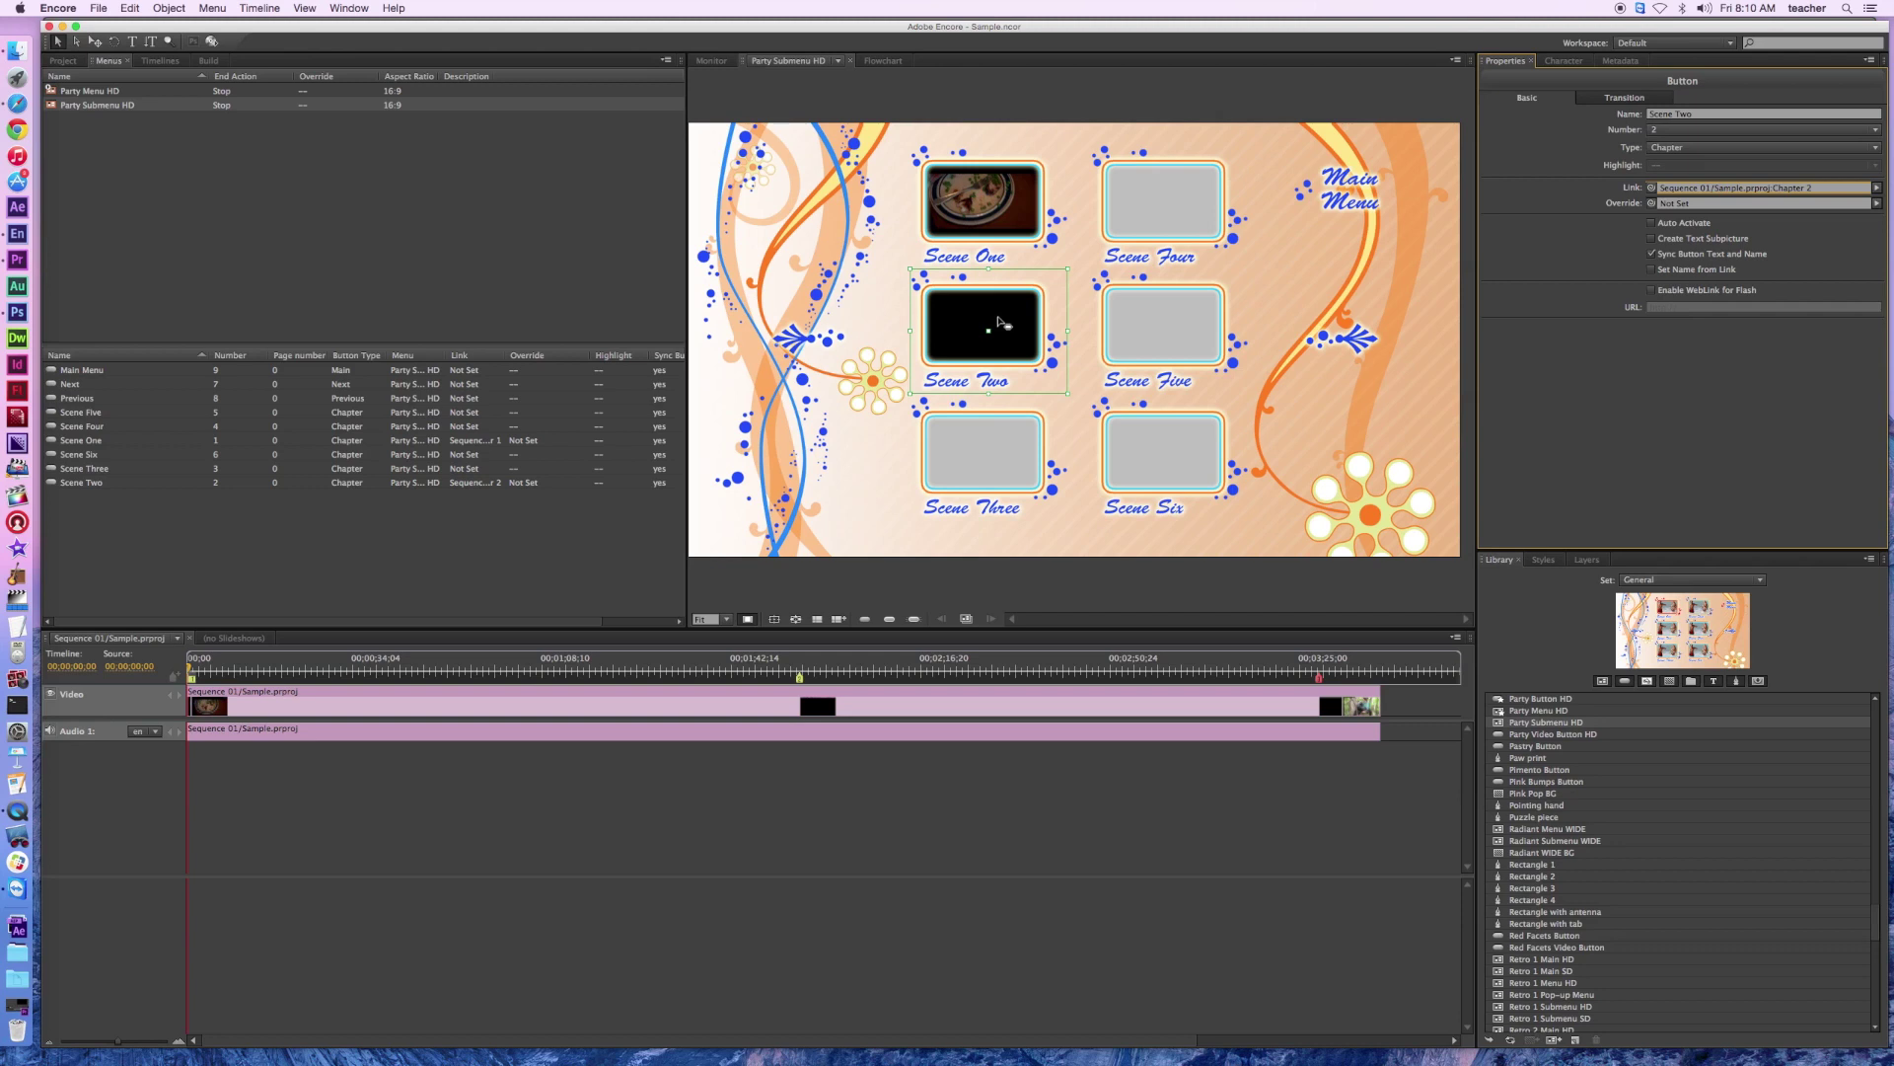
{"action": "right_click", "coordinate": [997, 320]}
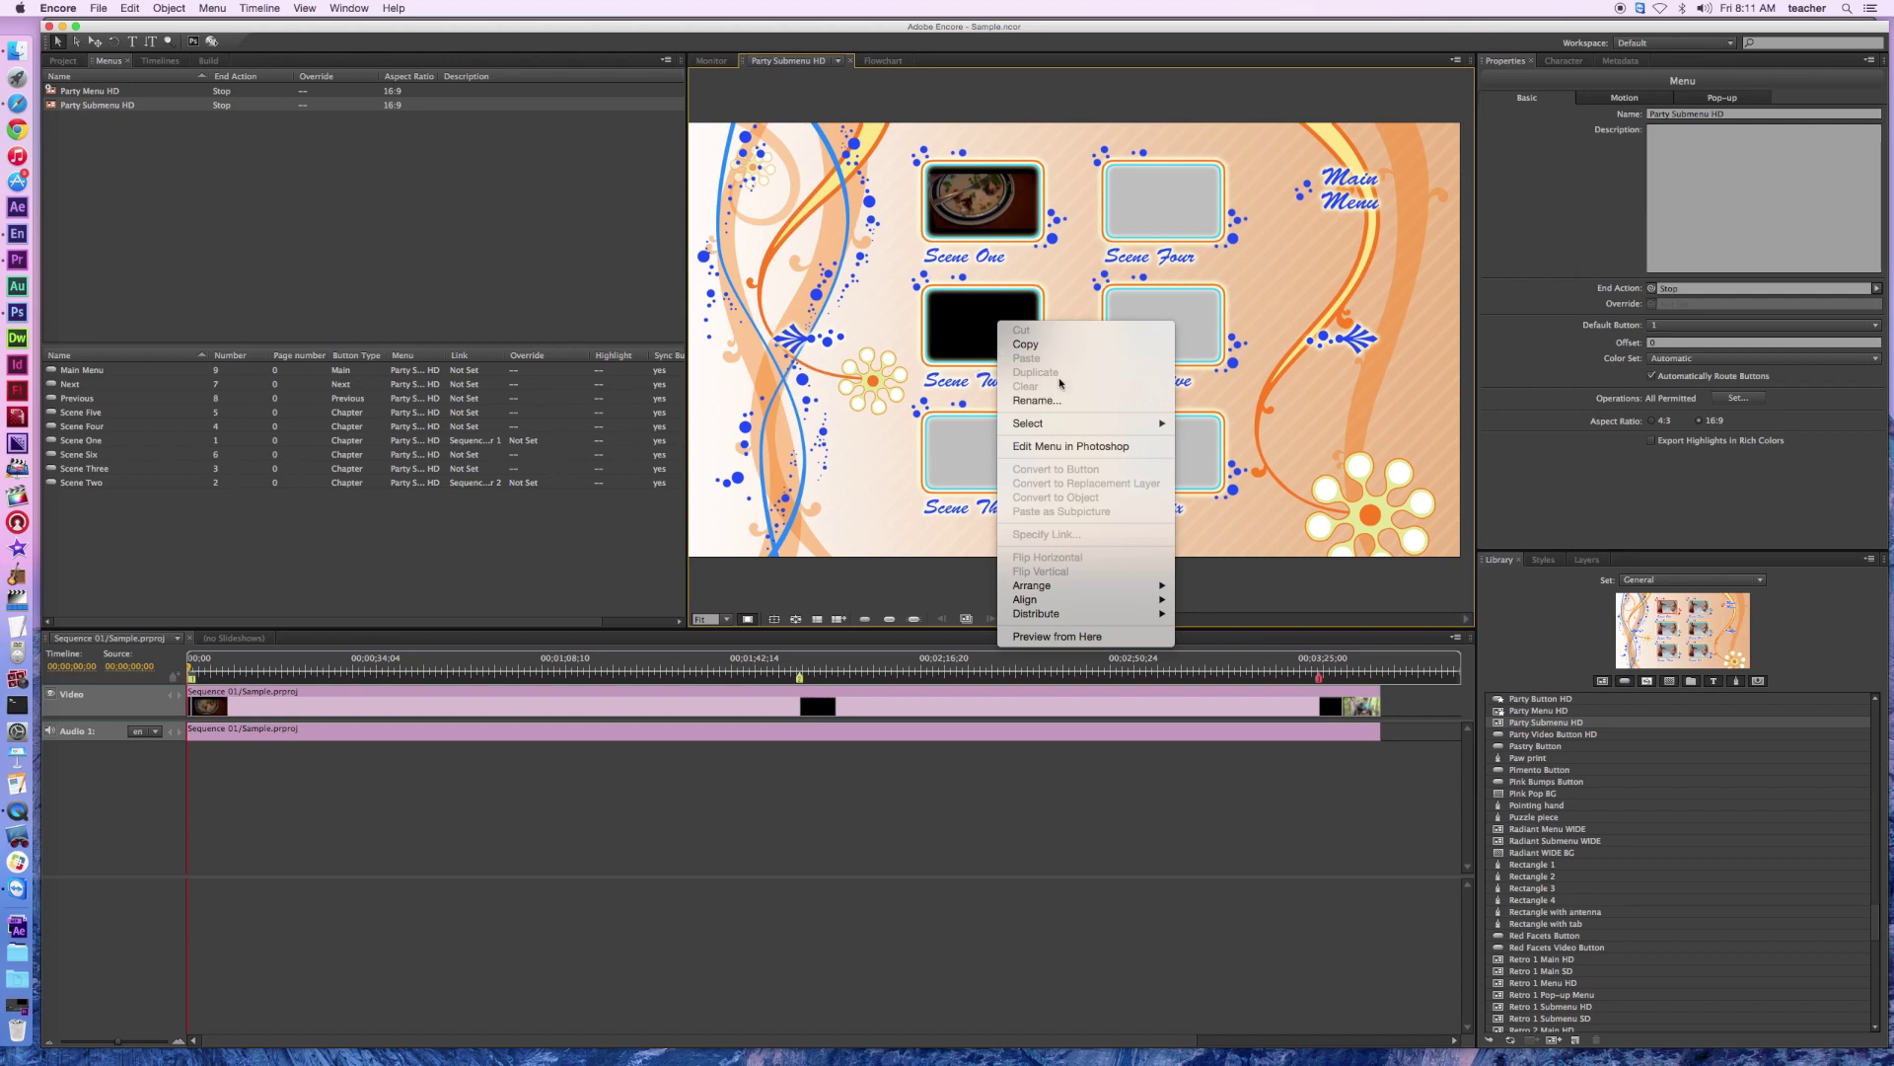
{"action": "left_click", "coordinate": [902, 340]}
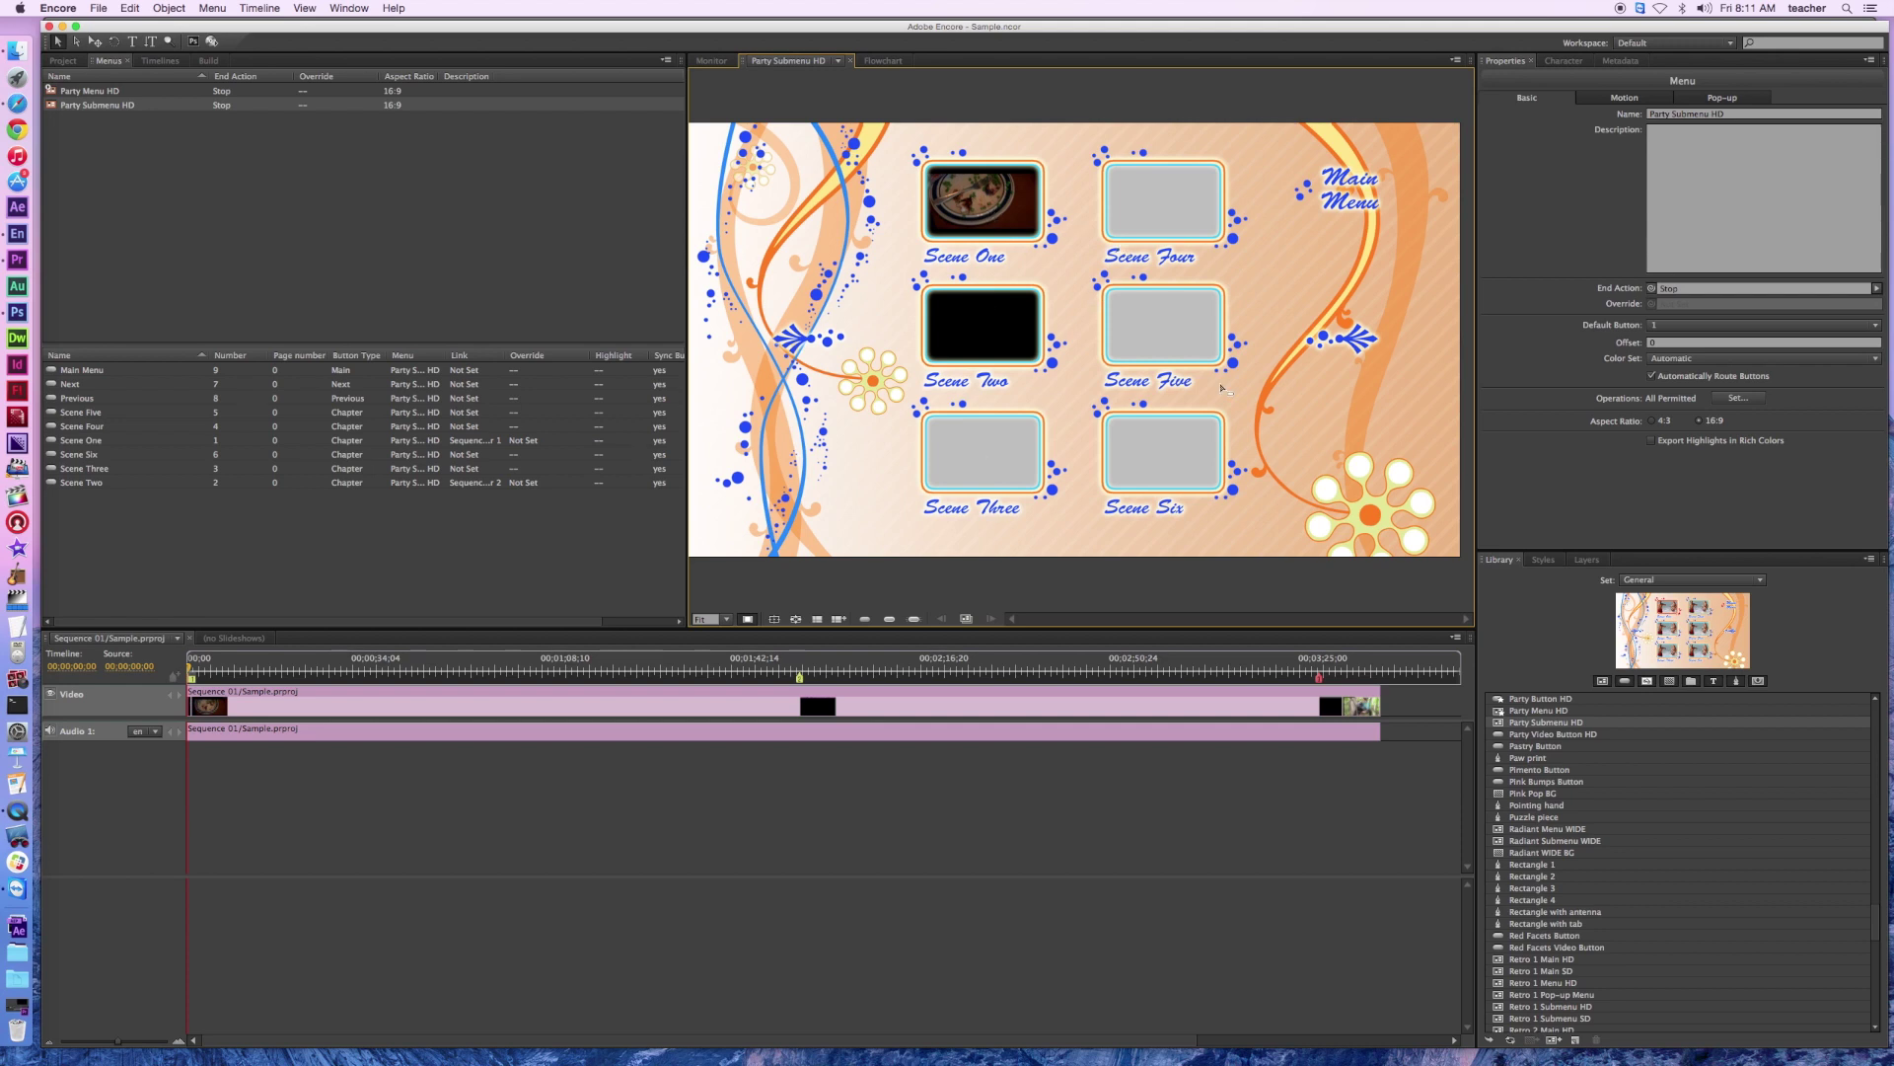
Link the submenu's Main Menu button to the Default target of Party Submenu HD.
{"action": "left_click", "coordinate": [1357, 188]}
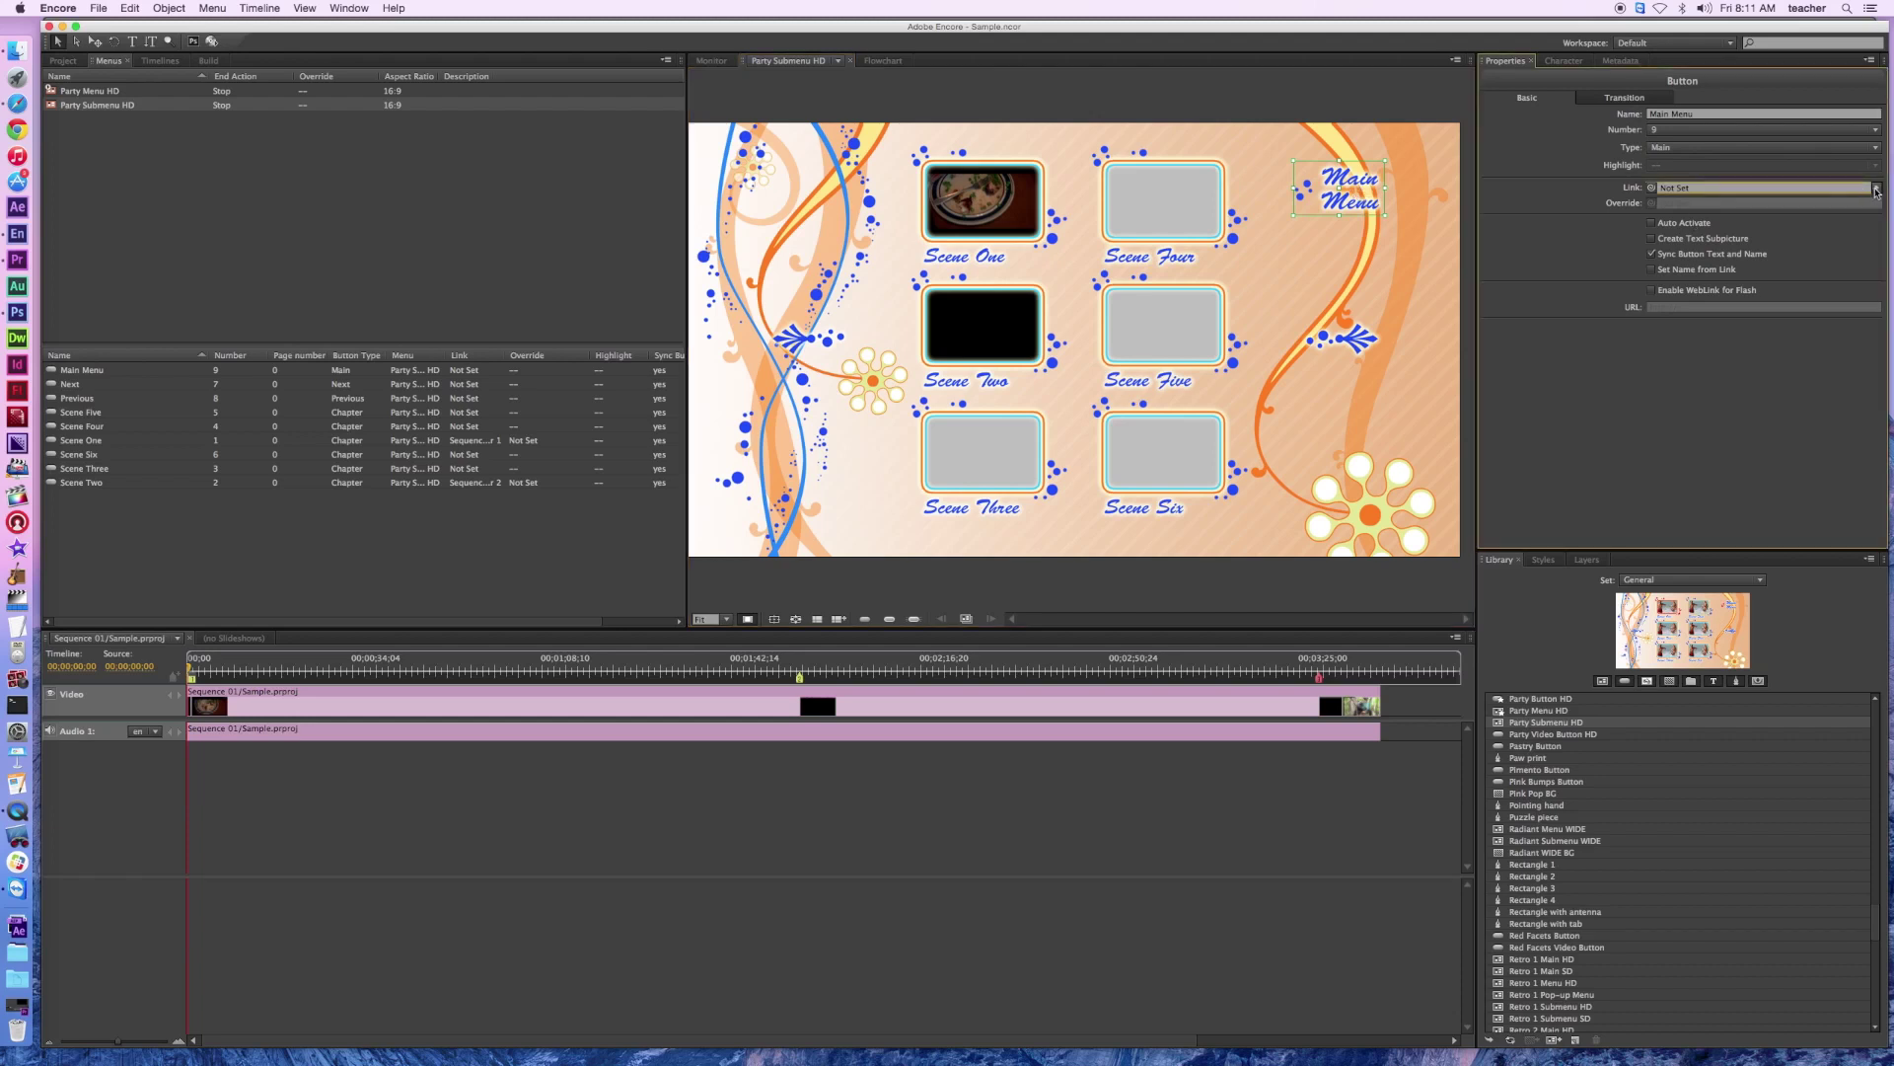
{"action": "left_click", "coordinate": [1877, 187]}
{"action": "mouse_move", "coordinate": [1743, 286]}
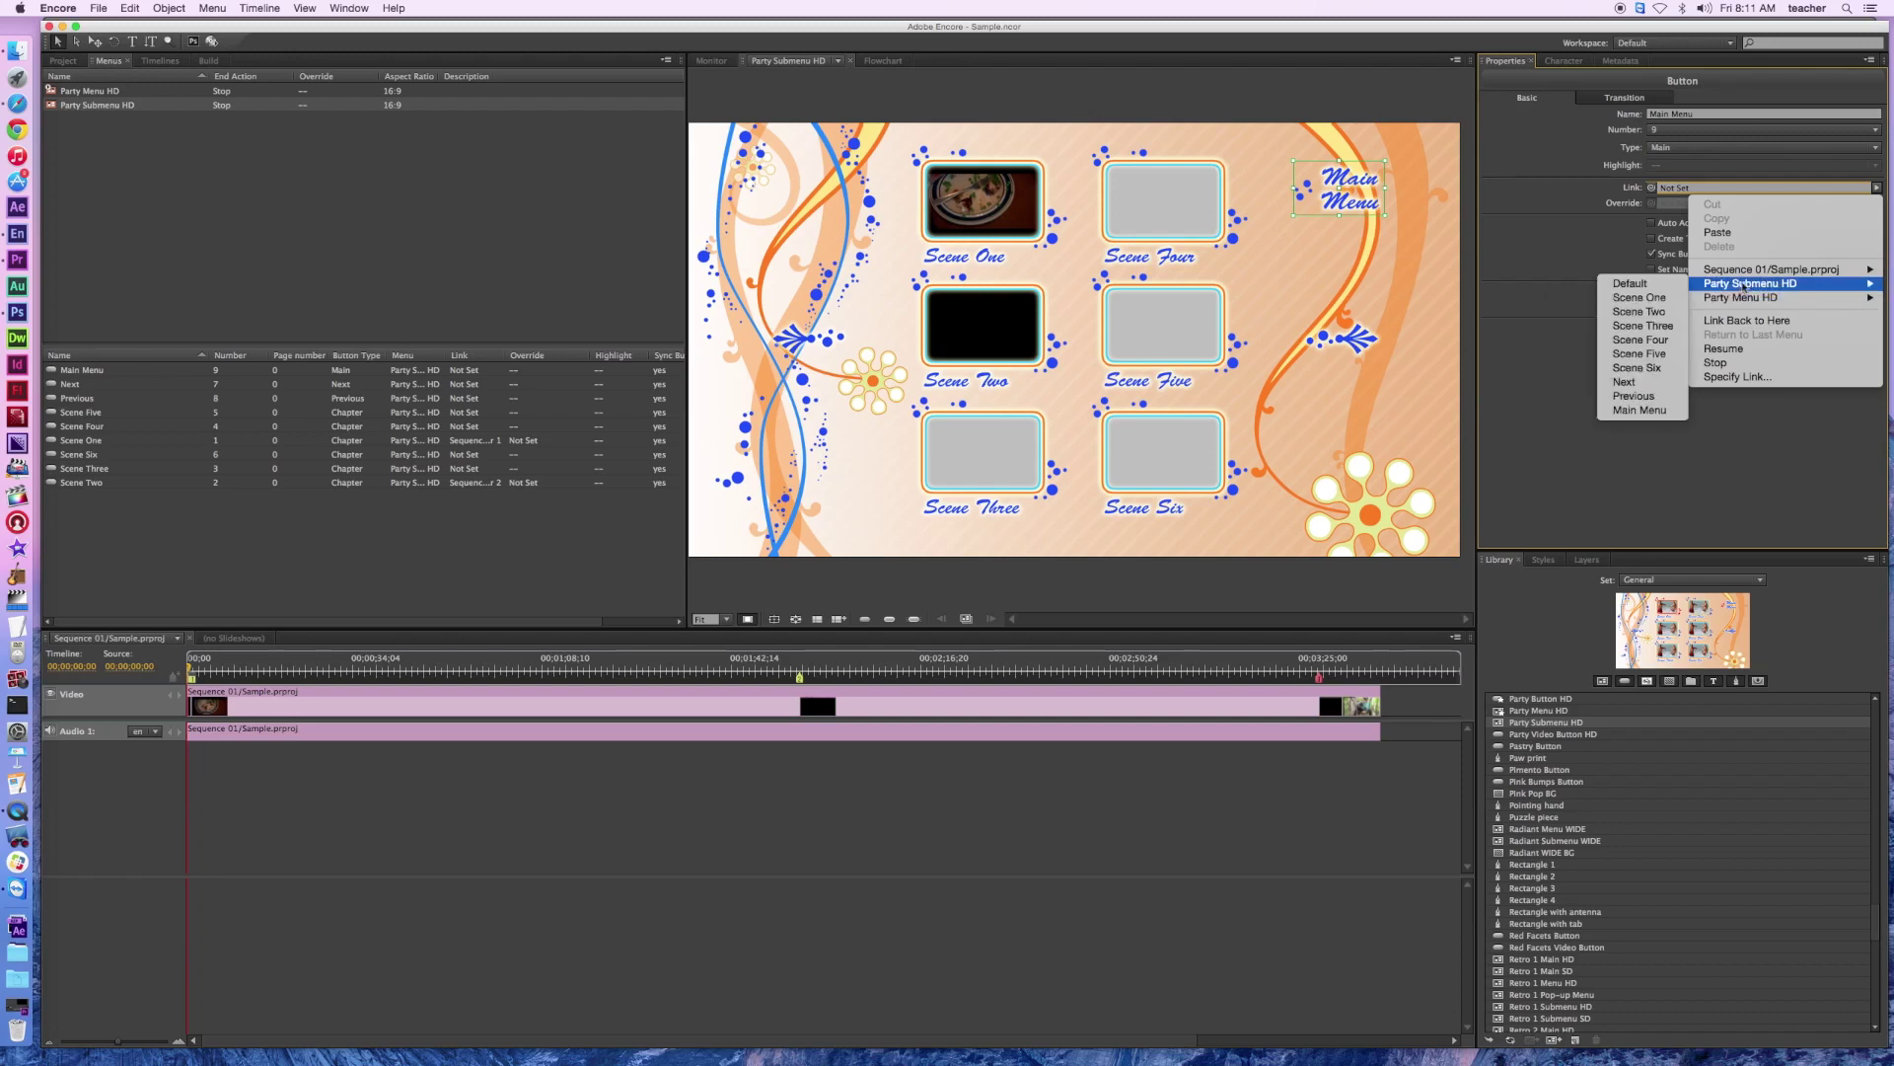
{"action": "left_click", "coordinate": [1630, 285]}
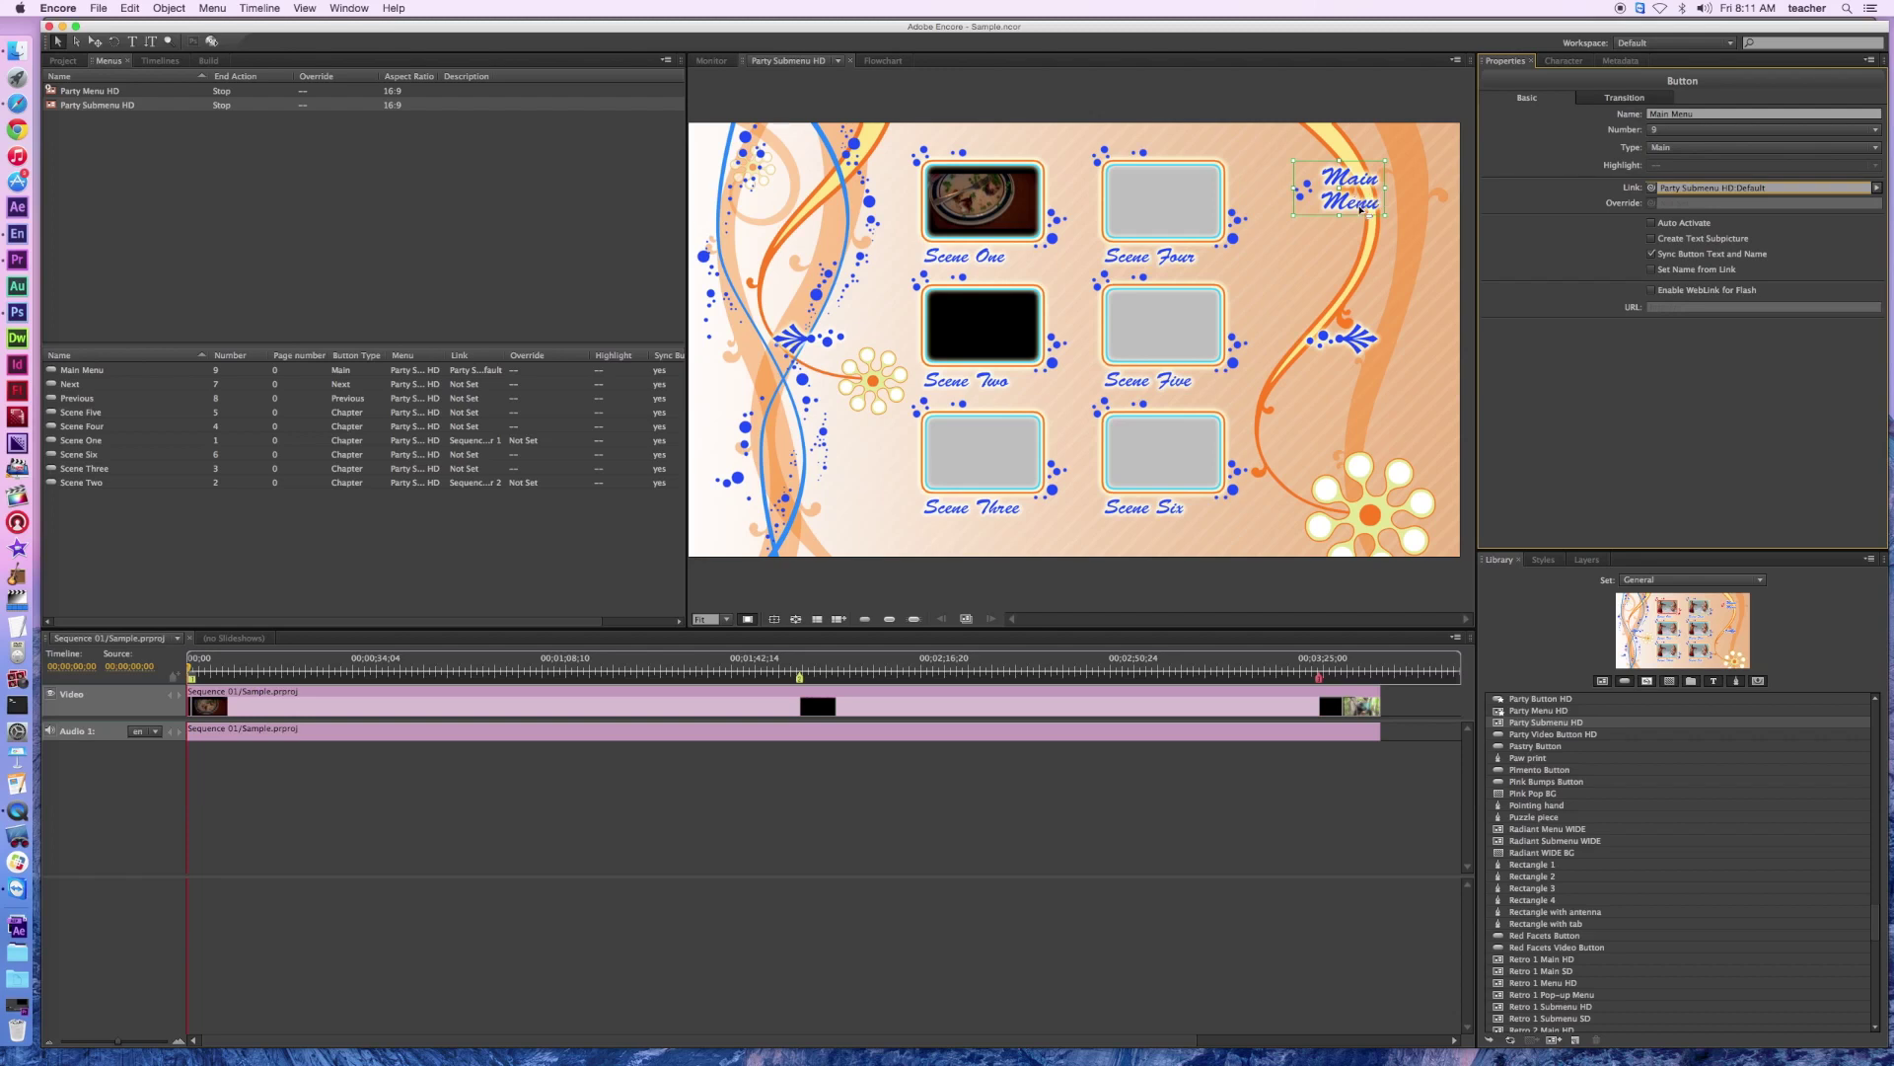
Link the Party Highlight 1 button of Party Menu HD to the Default target of Party Submenu HD.
{"action": "left_click", "coordinate": [95, 91]}
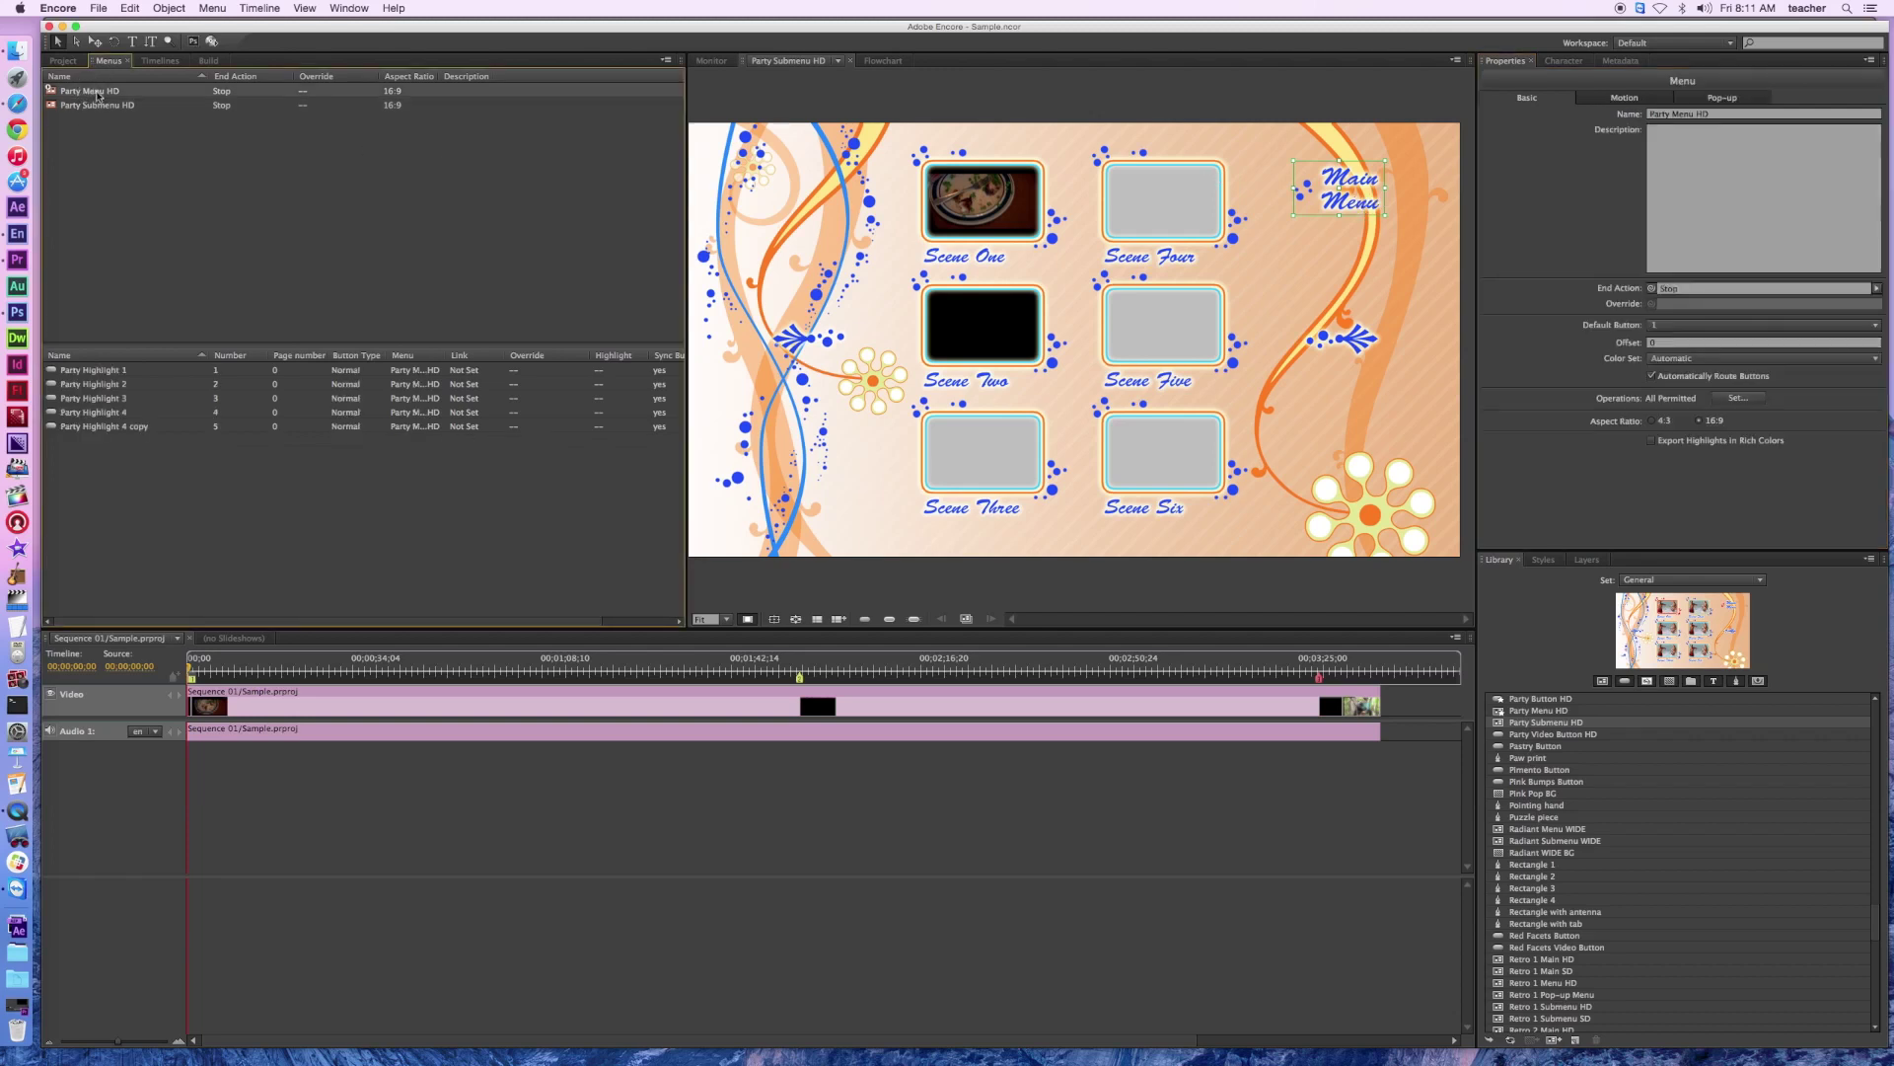
{"action": "double_click", "coordinate": [96, 92]}
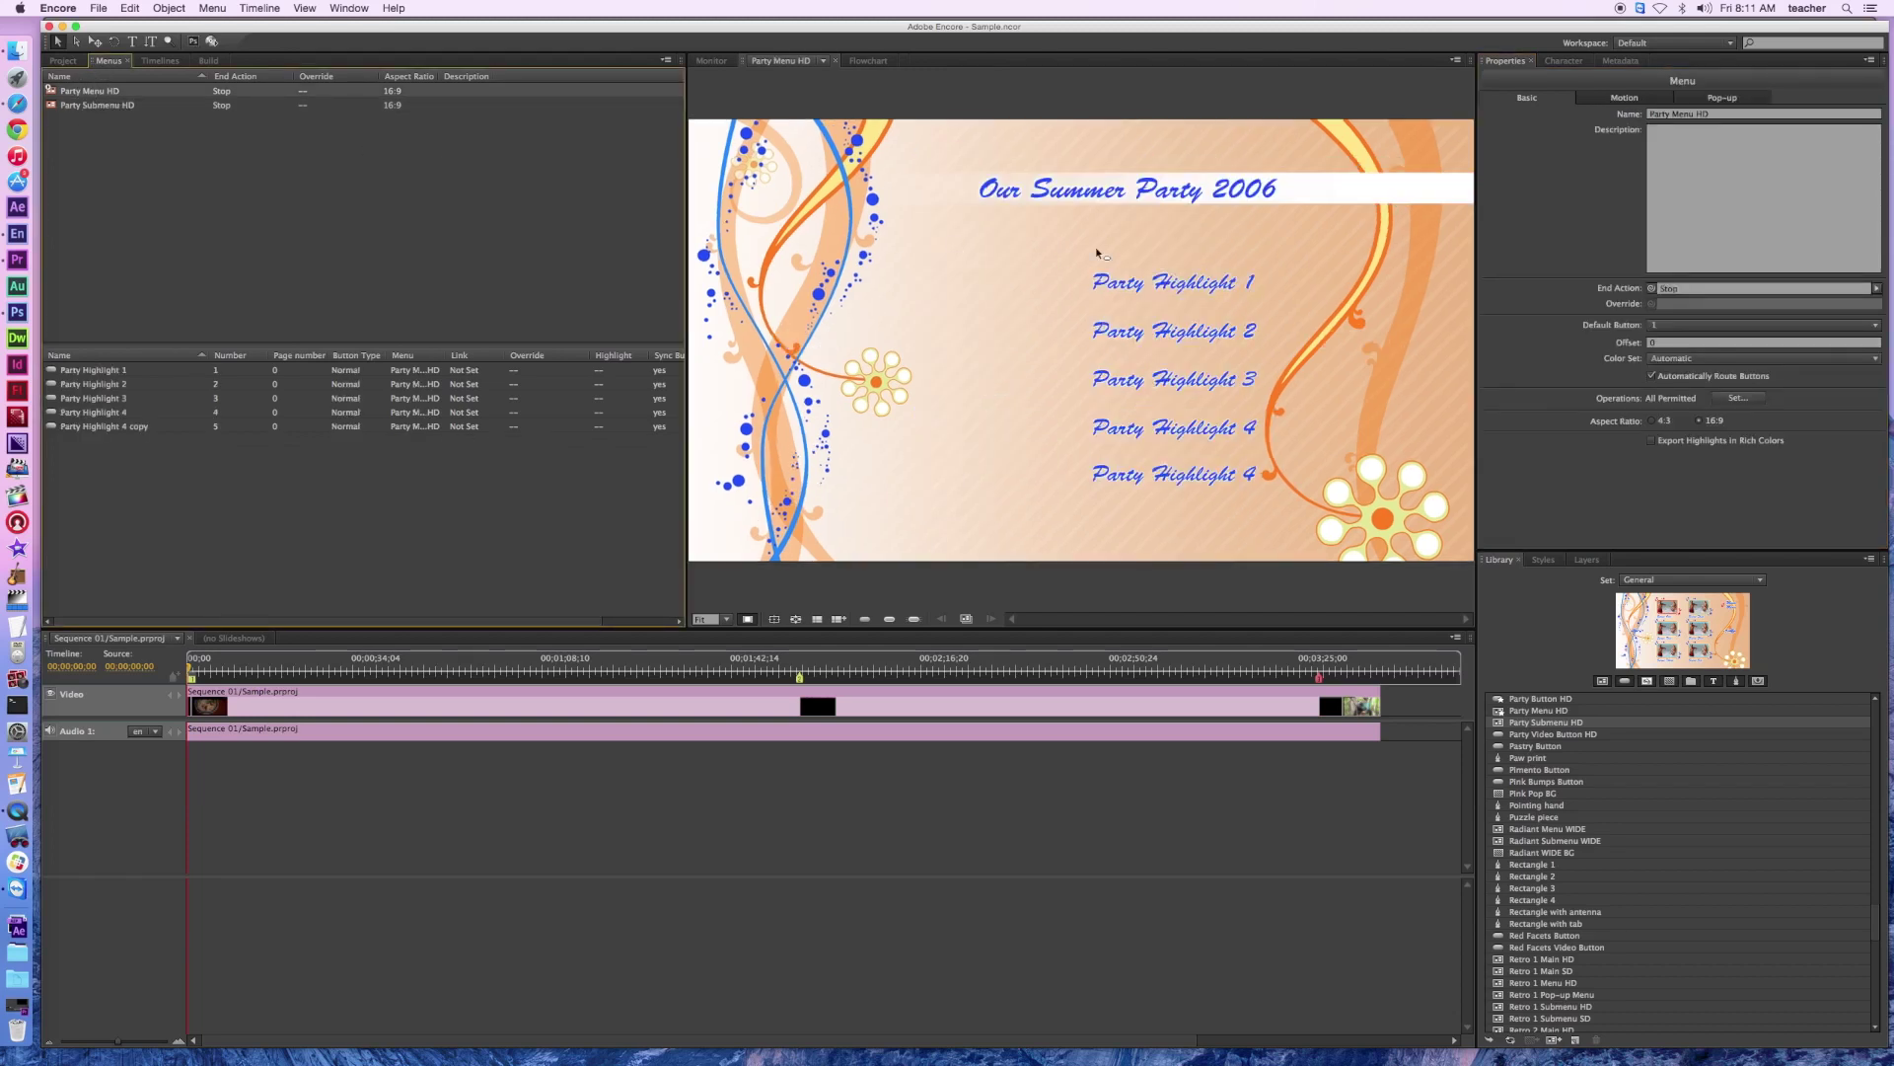
{"action": "left_click", "coordinate": [1150, 288]}
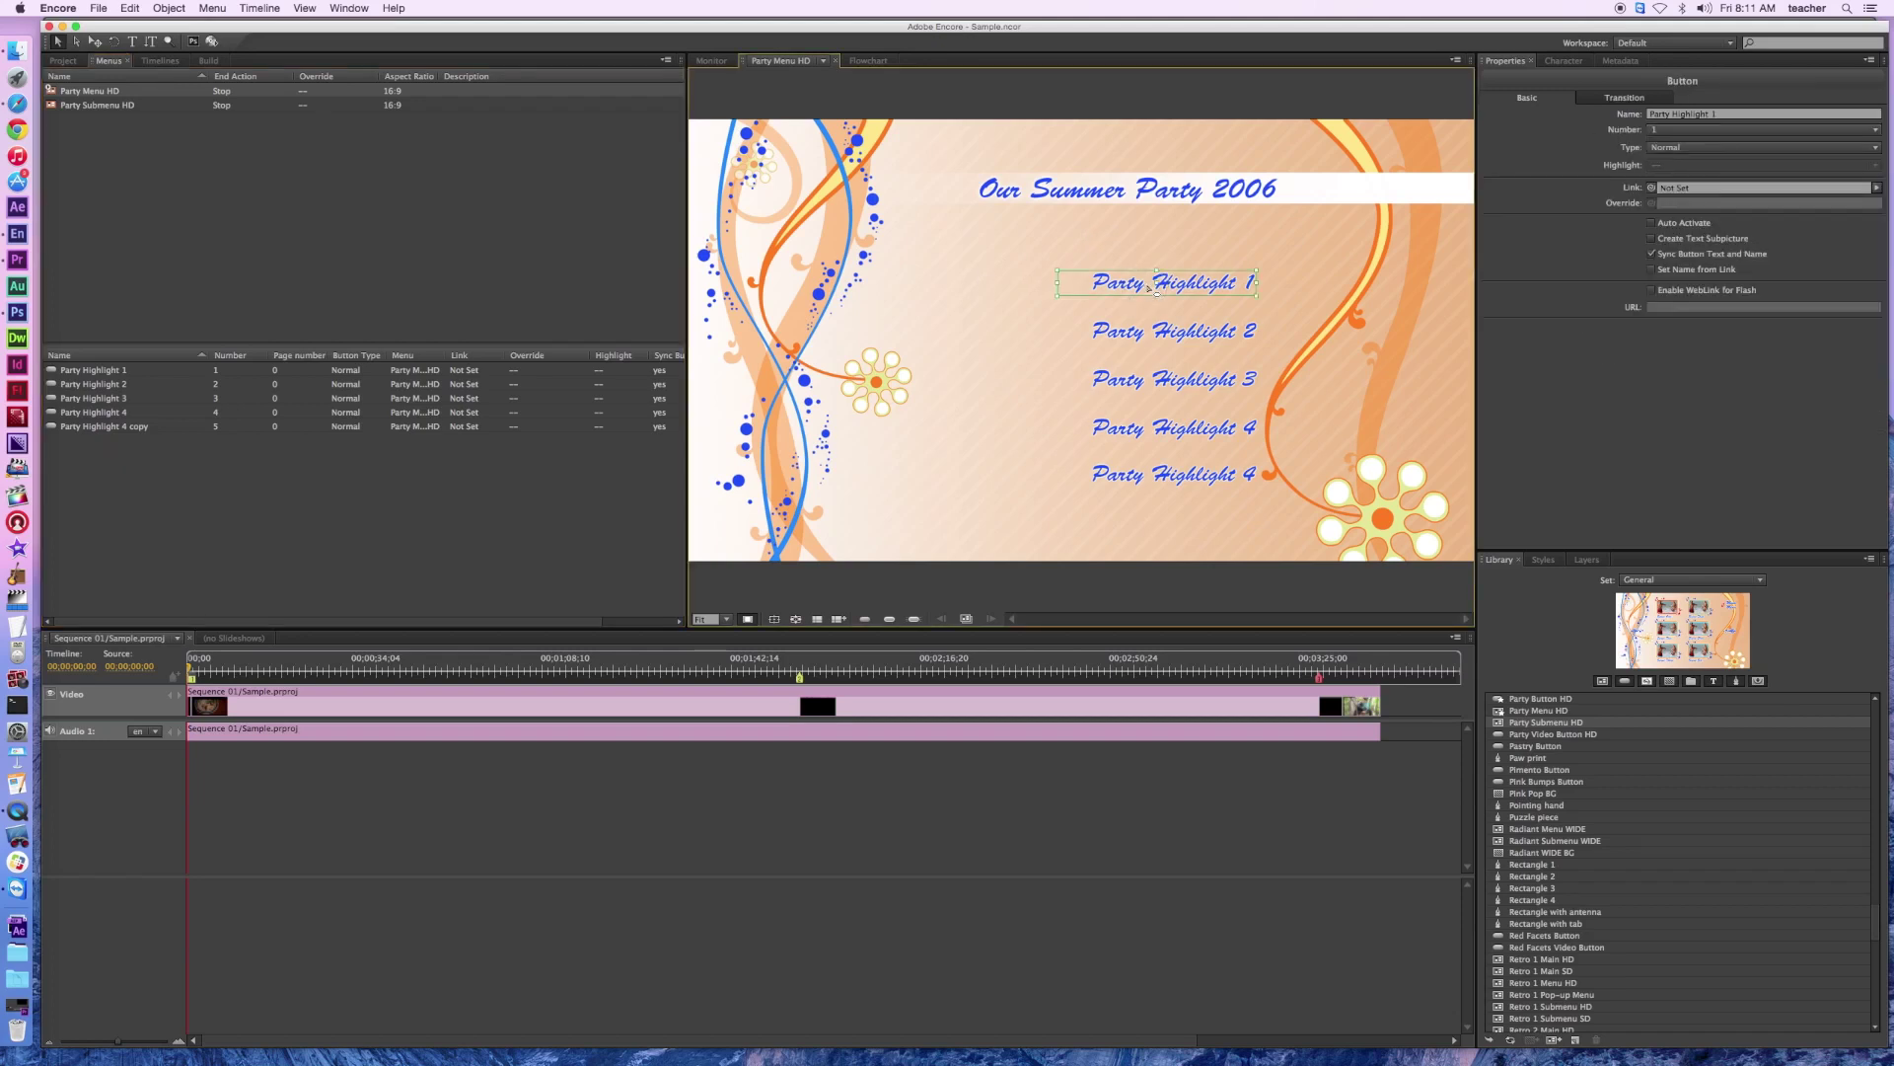
{"action": "left_click", "coordinate": [1878, 189]}
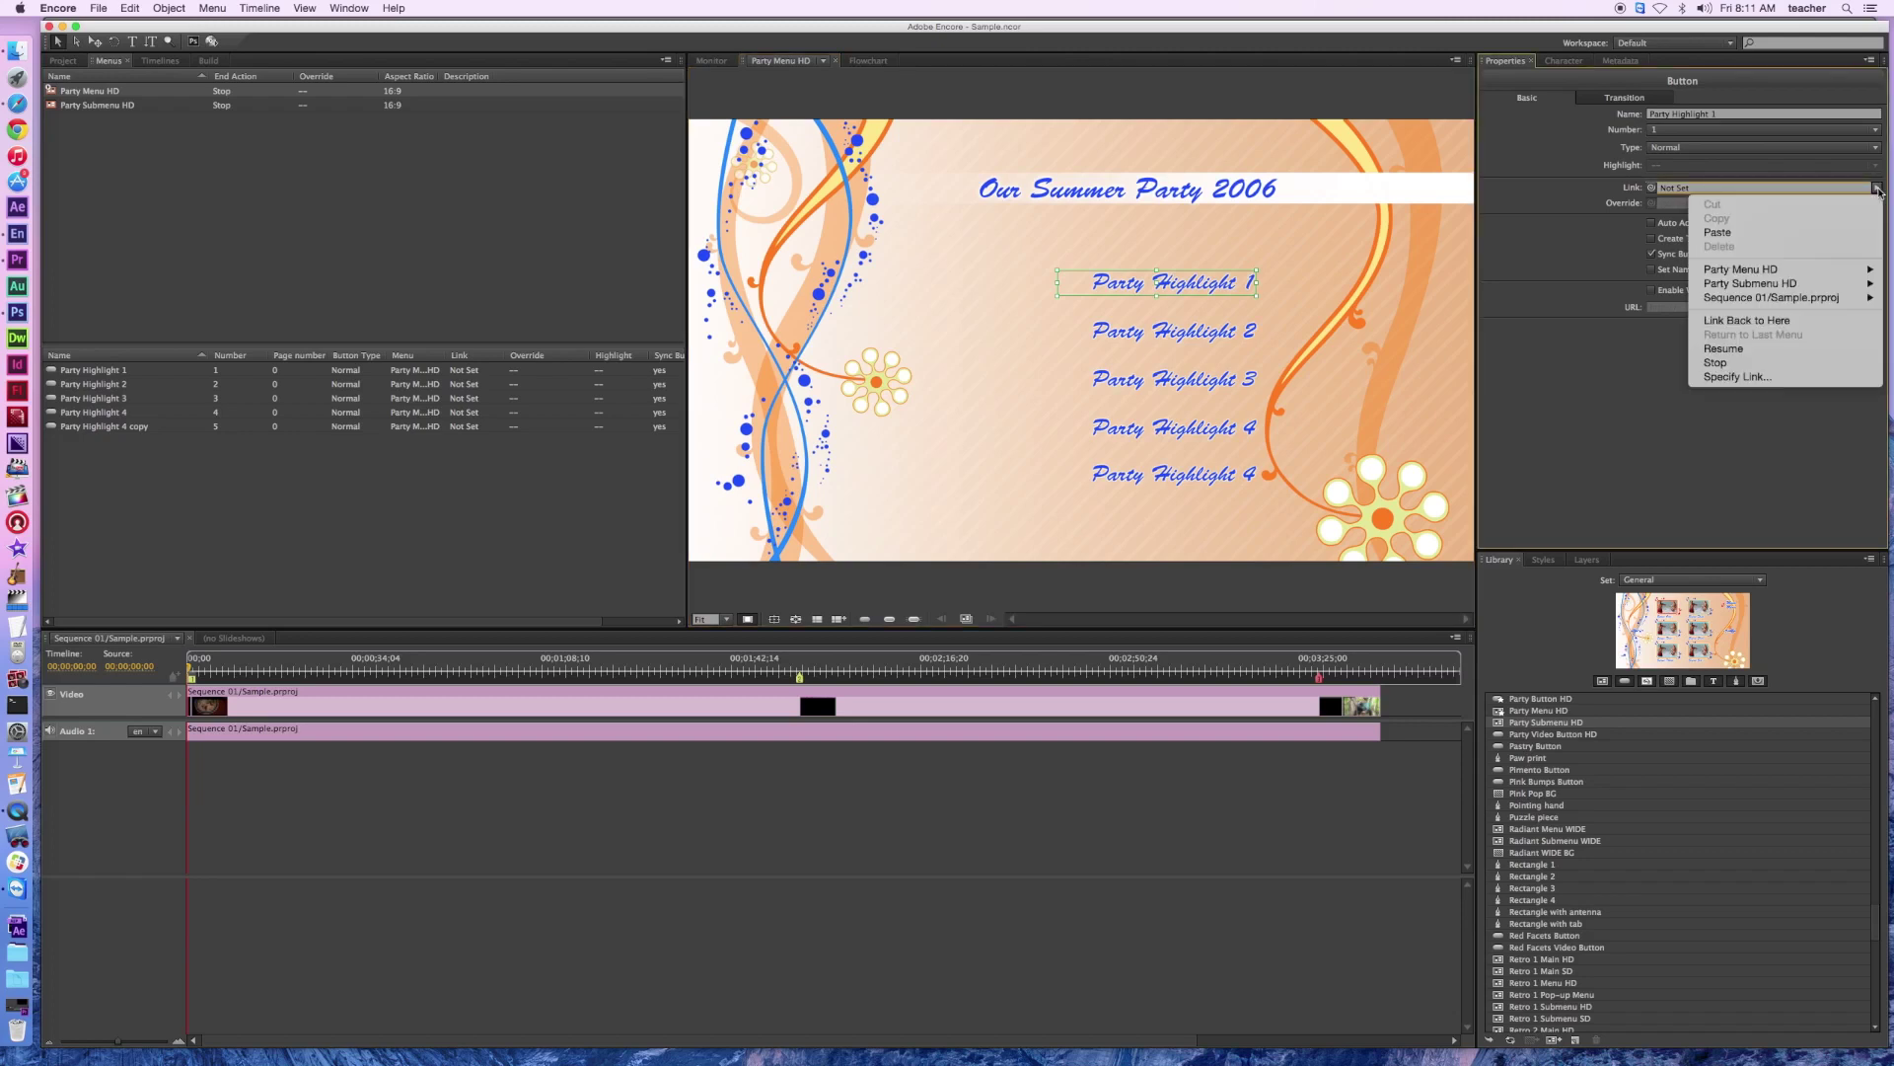
{"action": "mouse_move", "coordinate": [1738, 285]}
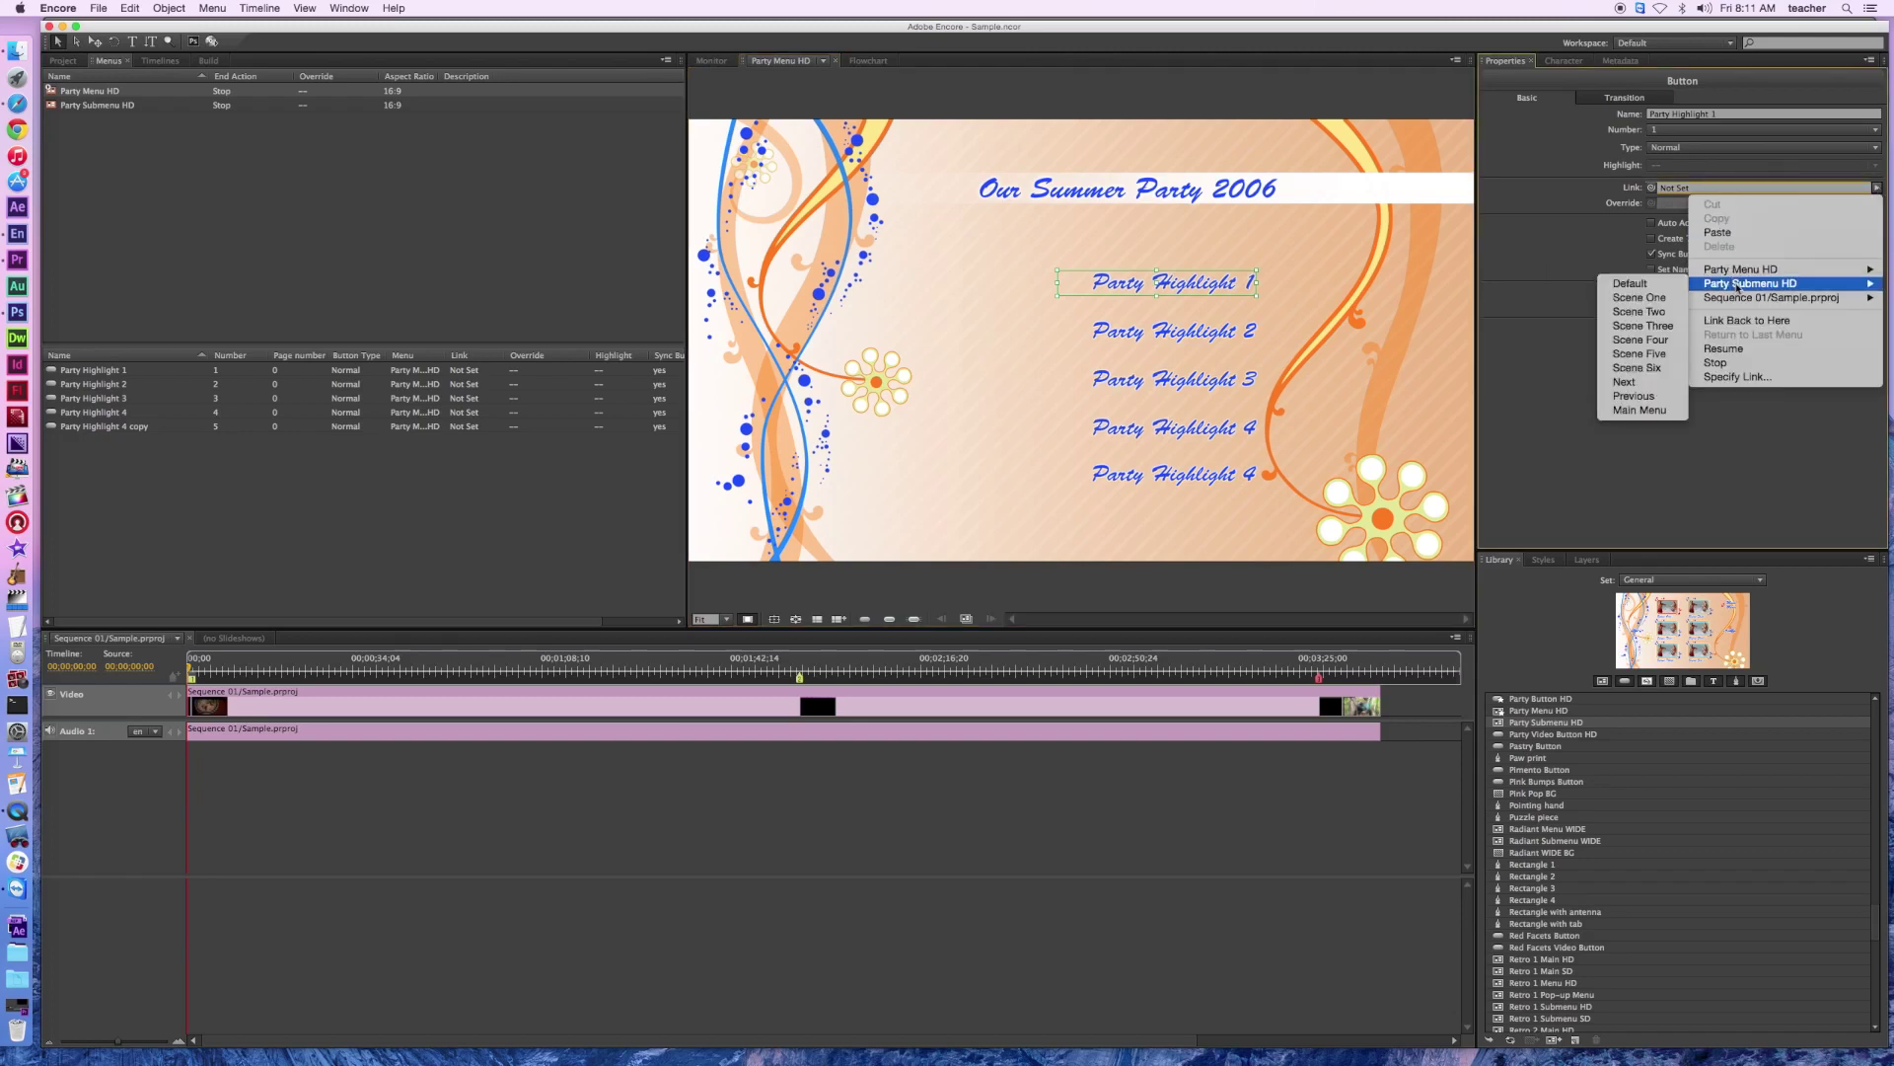
{"action": "left_click", "coordinate": [1636, 284]}
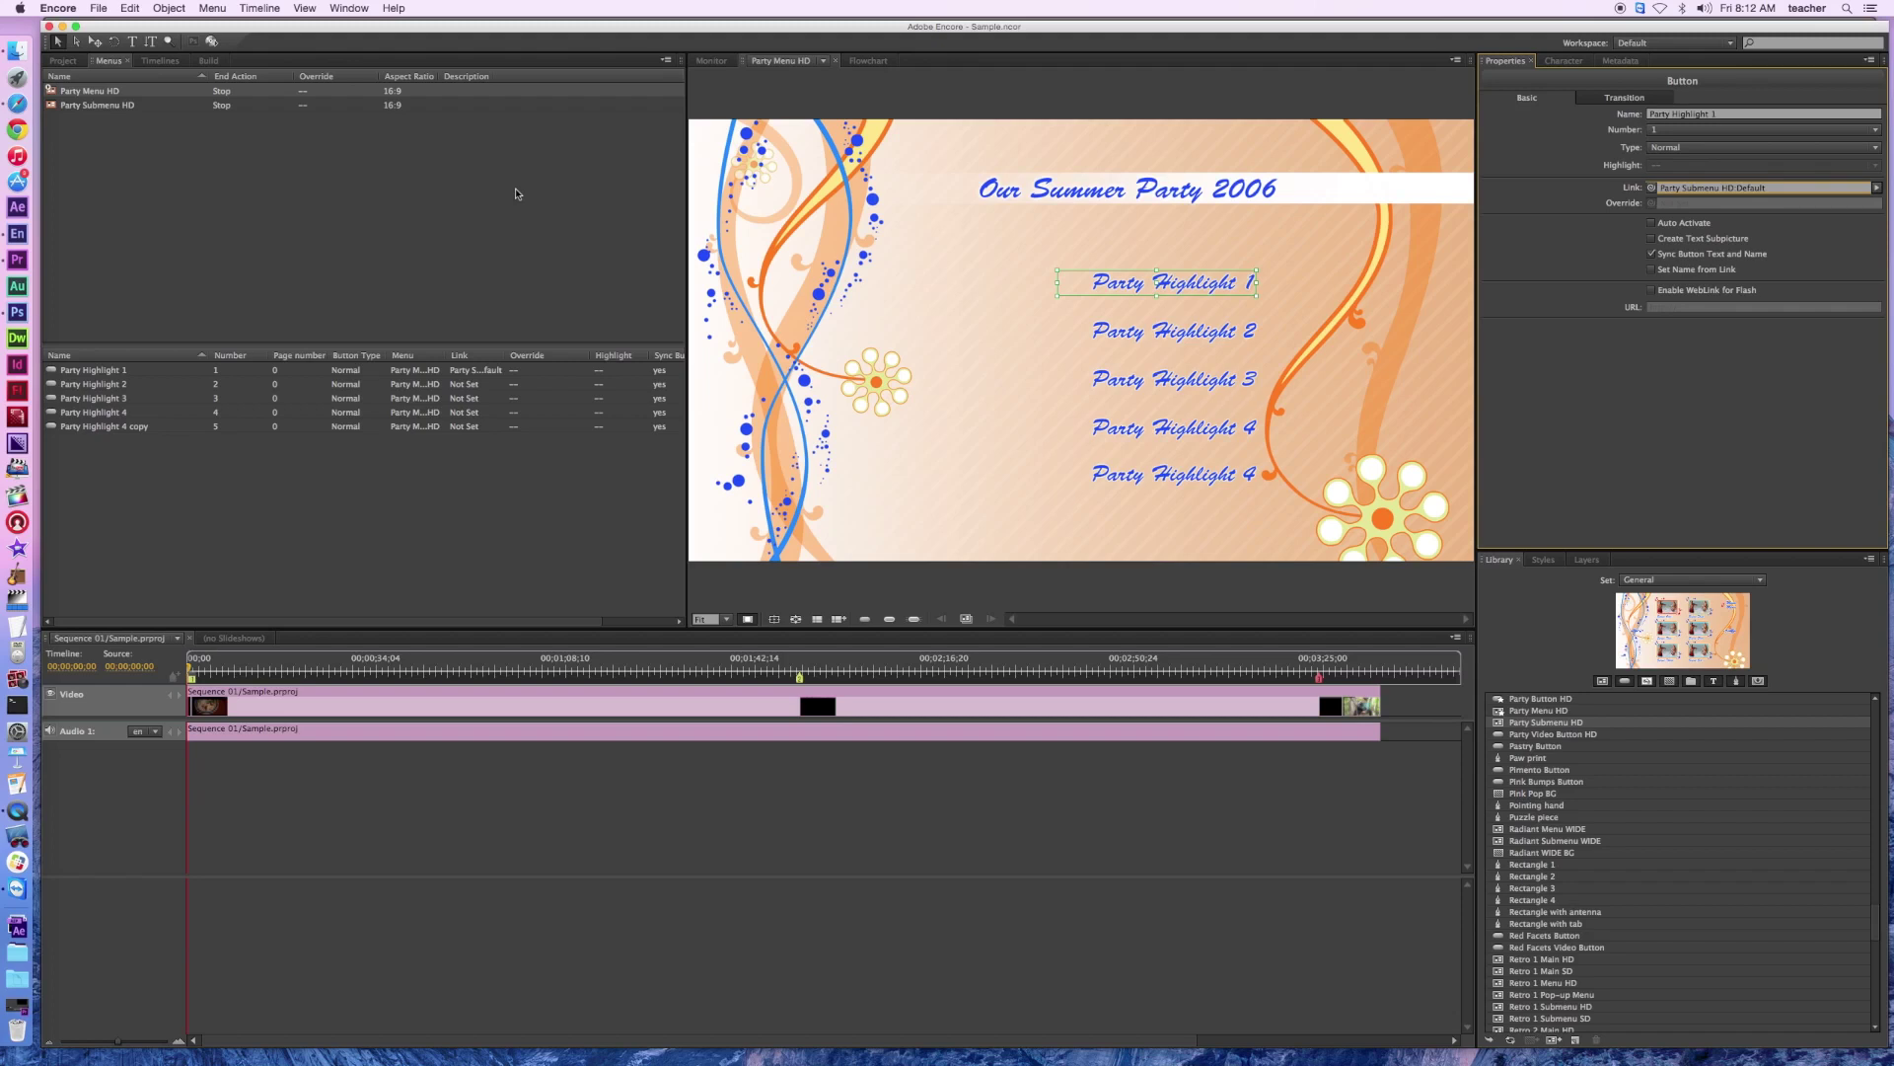
Preview the project by following Party Highlight 1 to the submenu and playing Scene One, and exit the preview.
{"action": "left_click", "coordinate": [212, 43]}
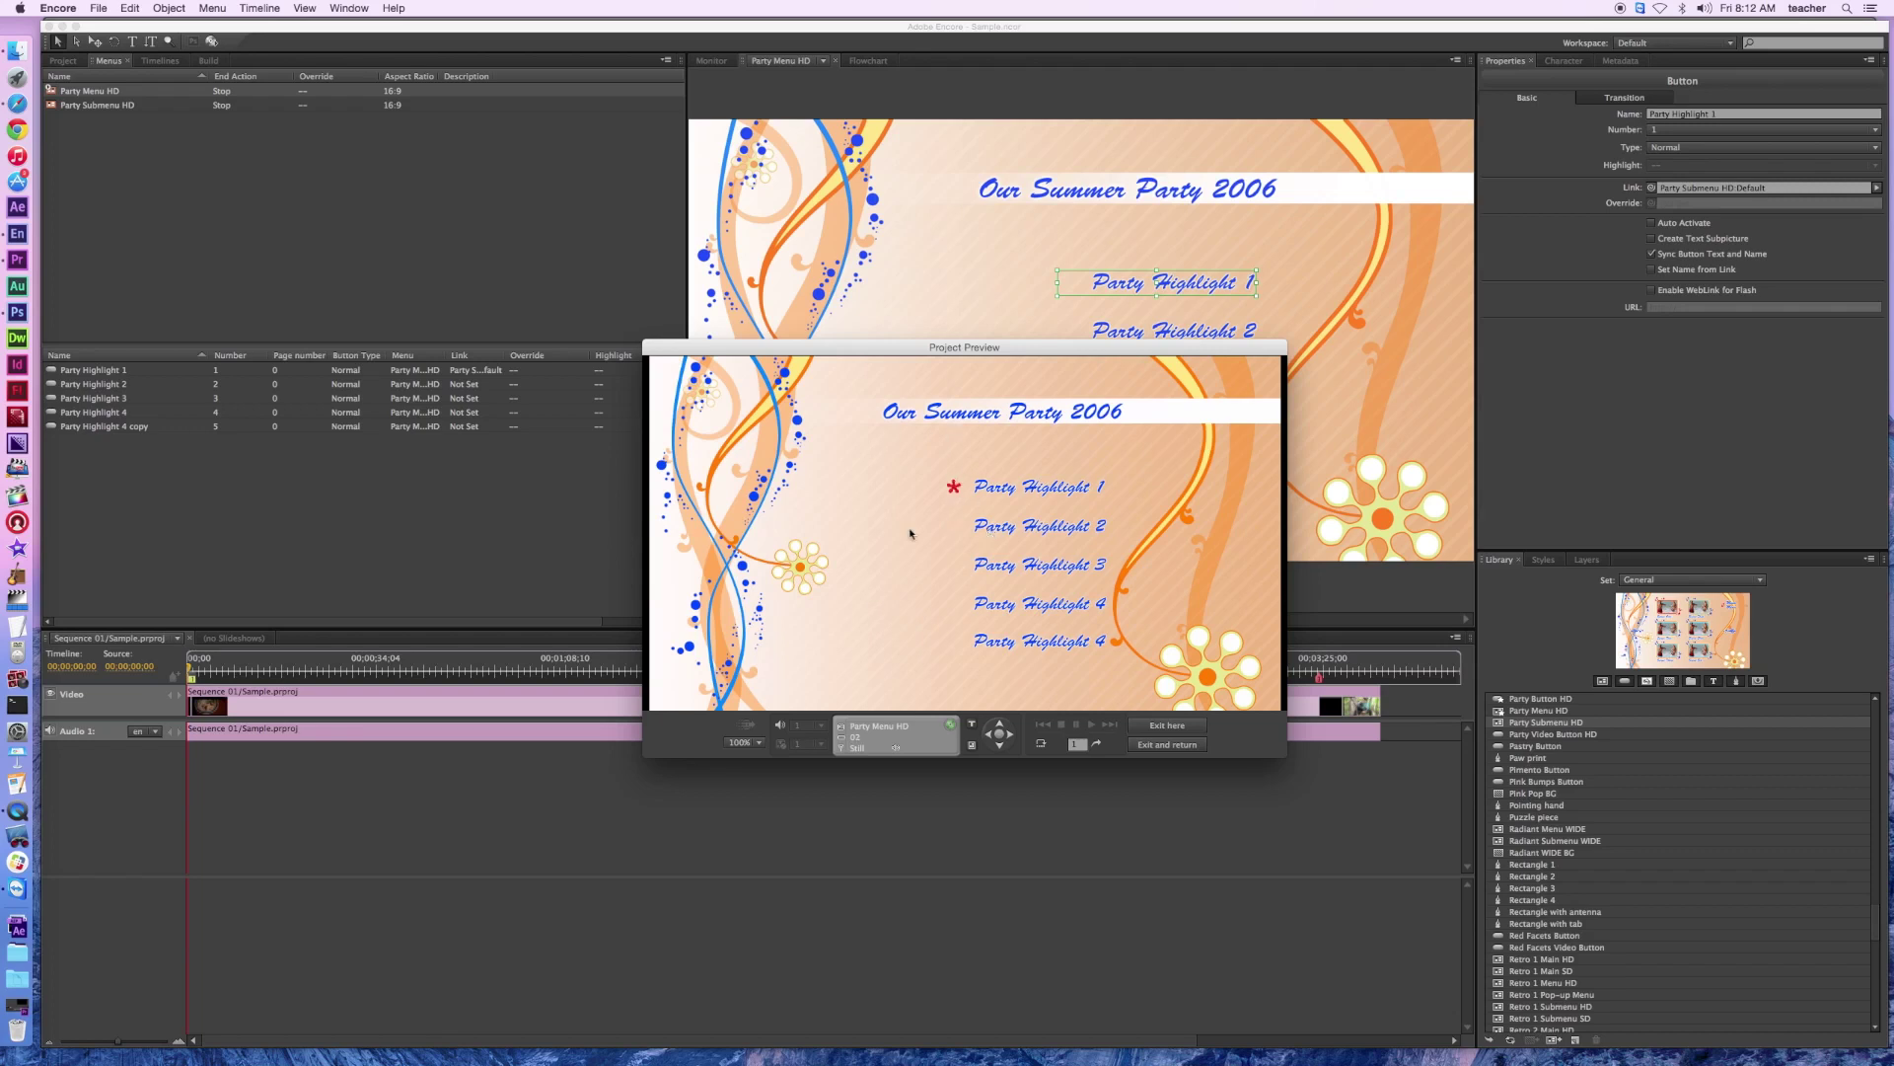
{"action": "left_click", "coordinate": [1020, 490]}
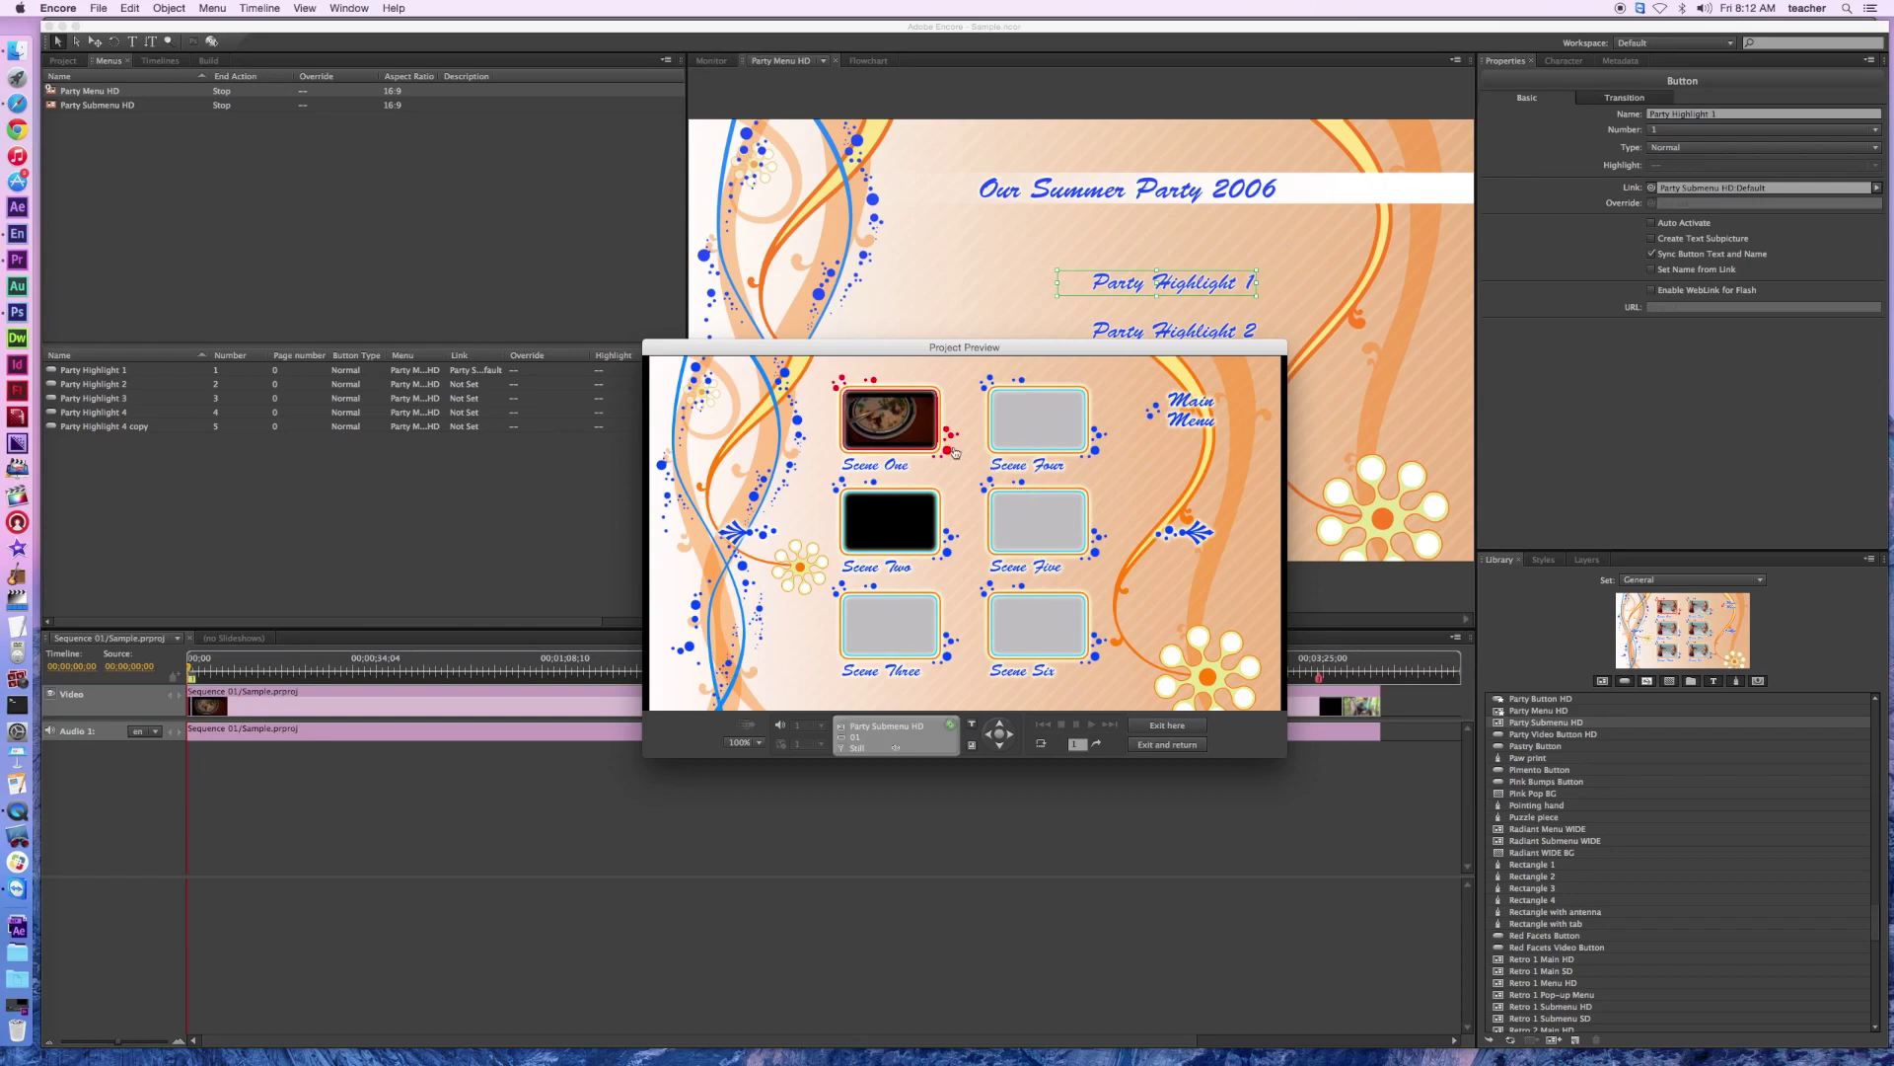
{"action": "left_click", "coordinate": [885, 441]}
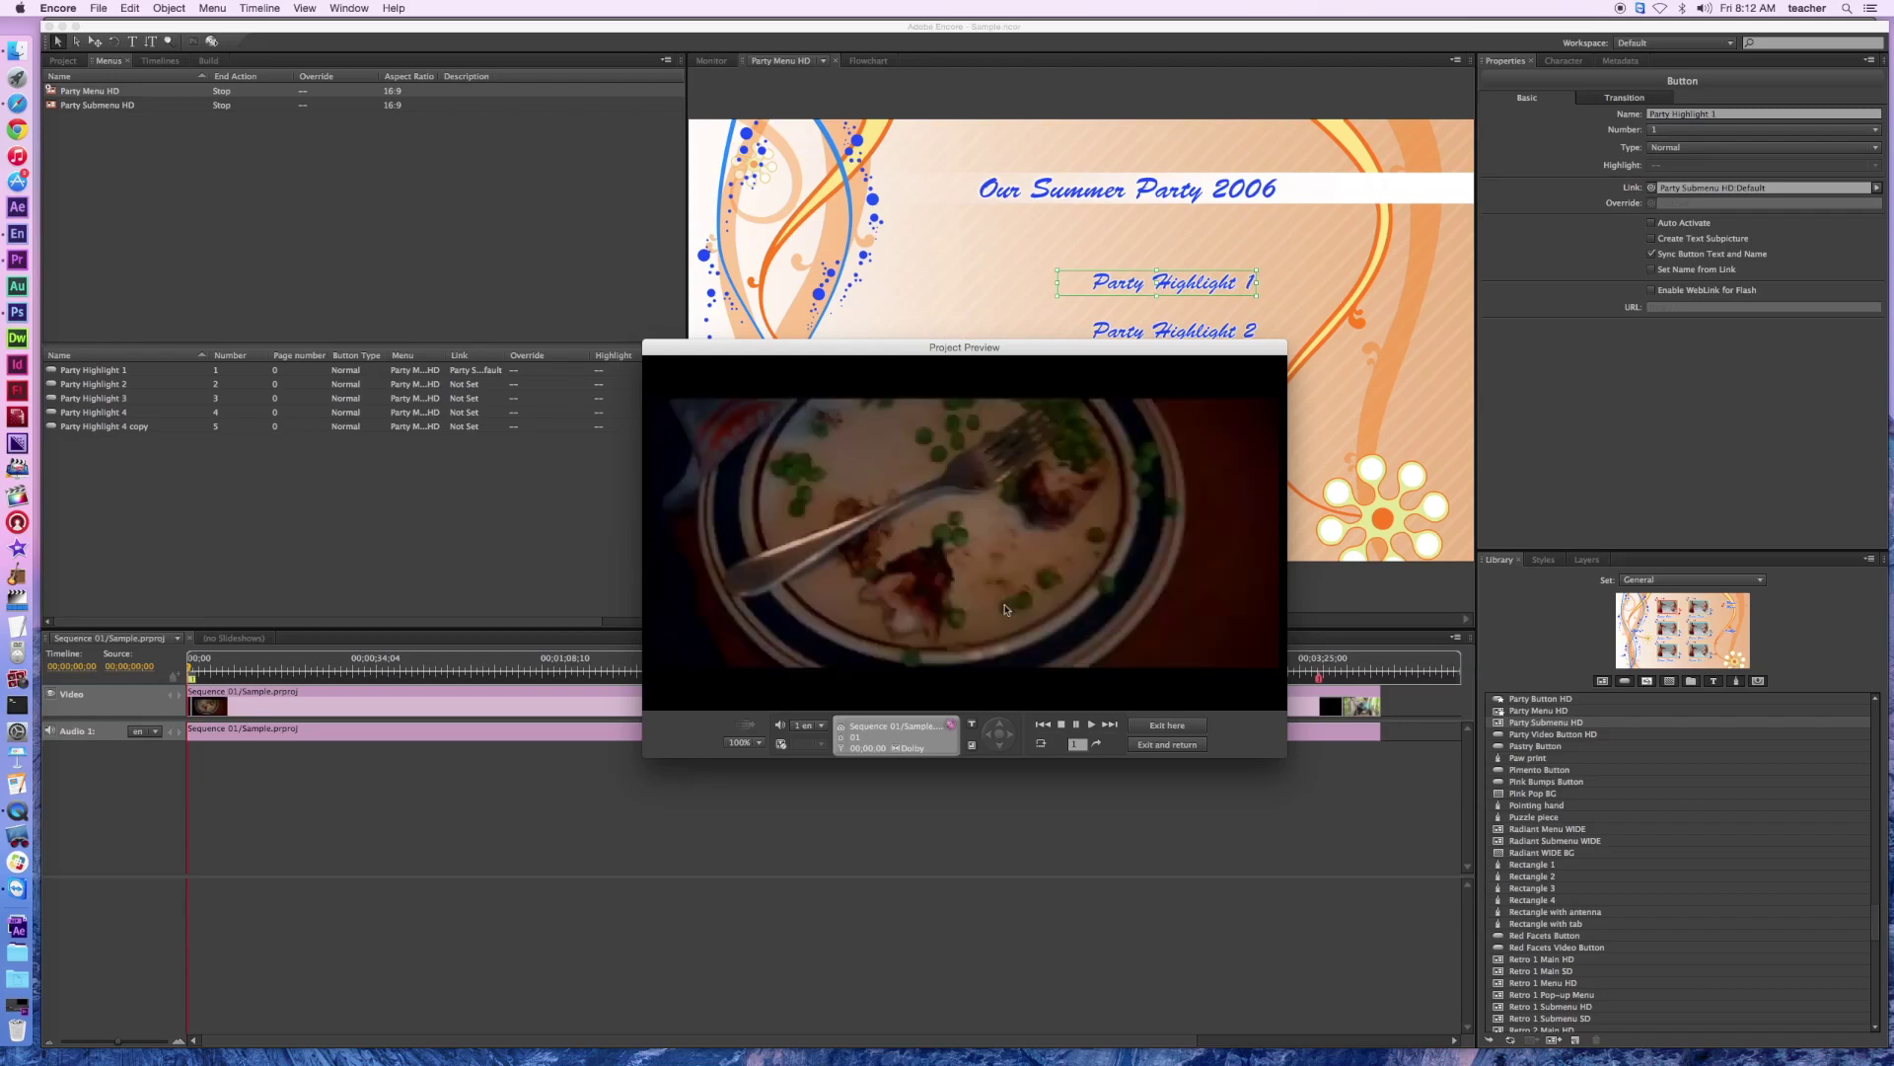
{"action": "left_click", "coordinate": [1160, 727]}
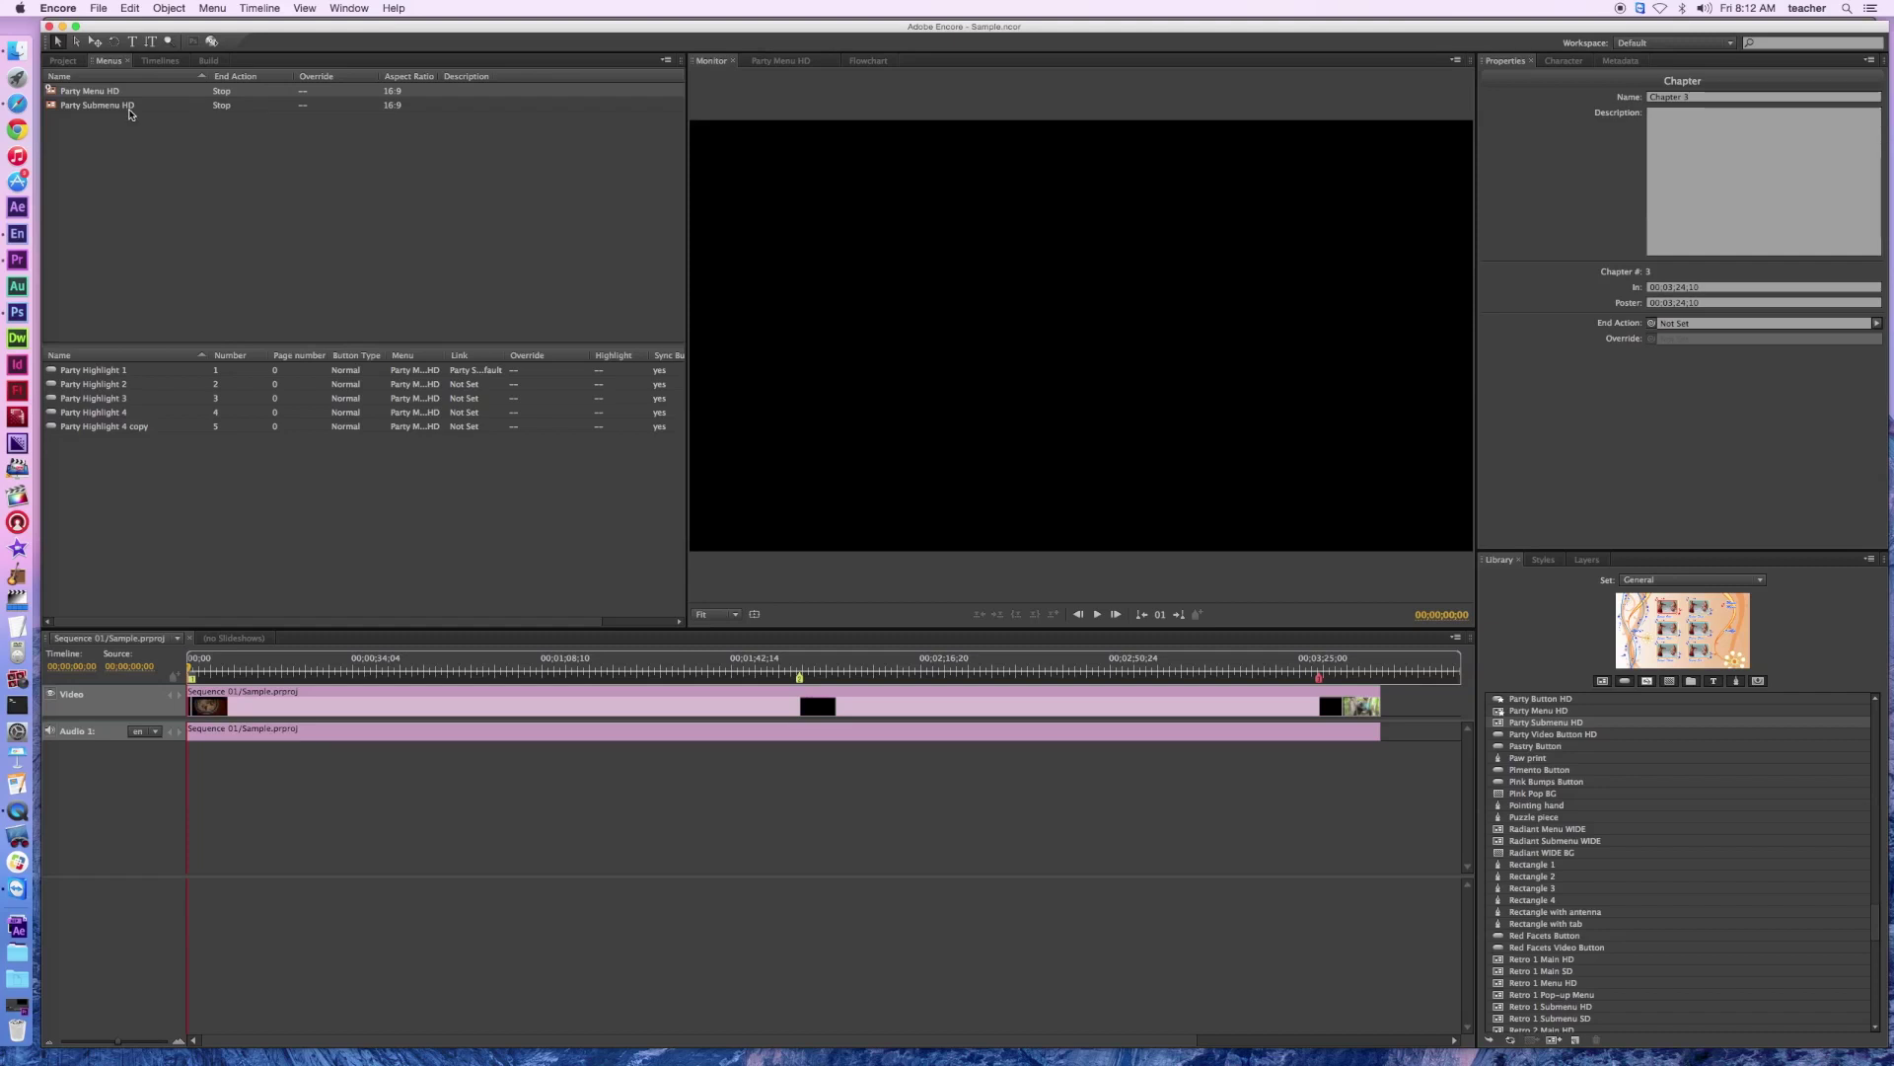
Set the build output of the DVD project to DVD Image.
{"action": "left_click", "coordinate": [209, 62]}
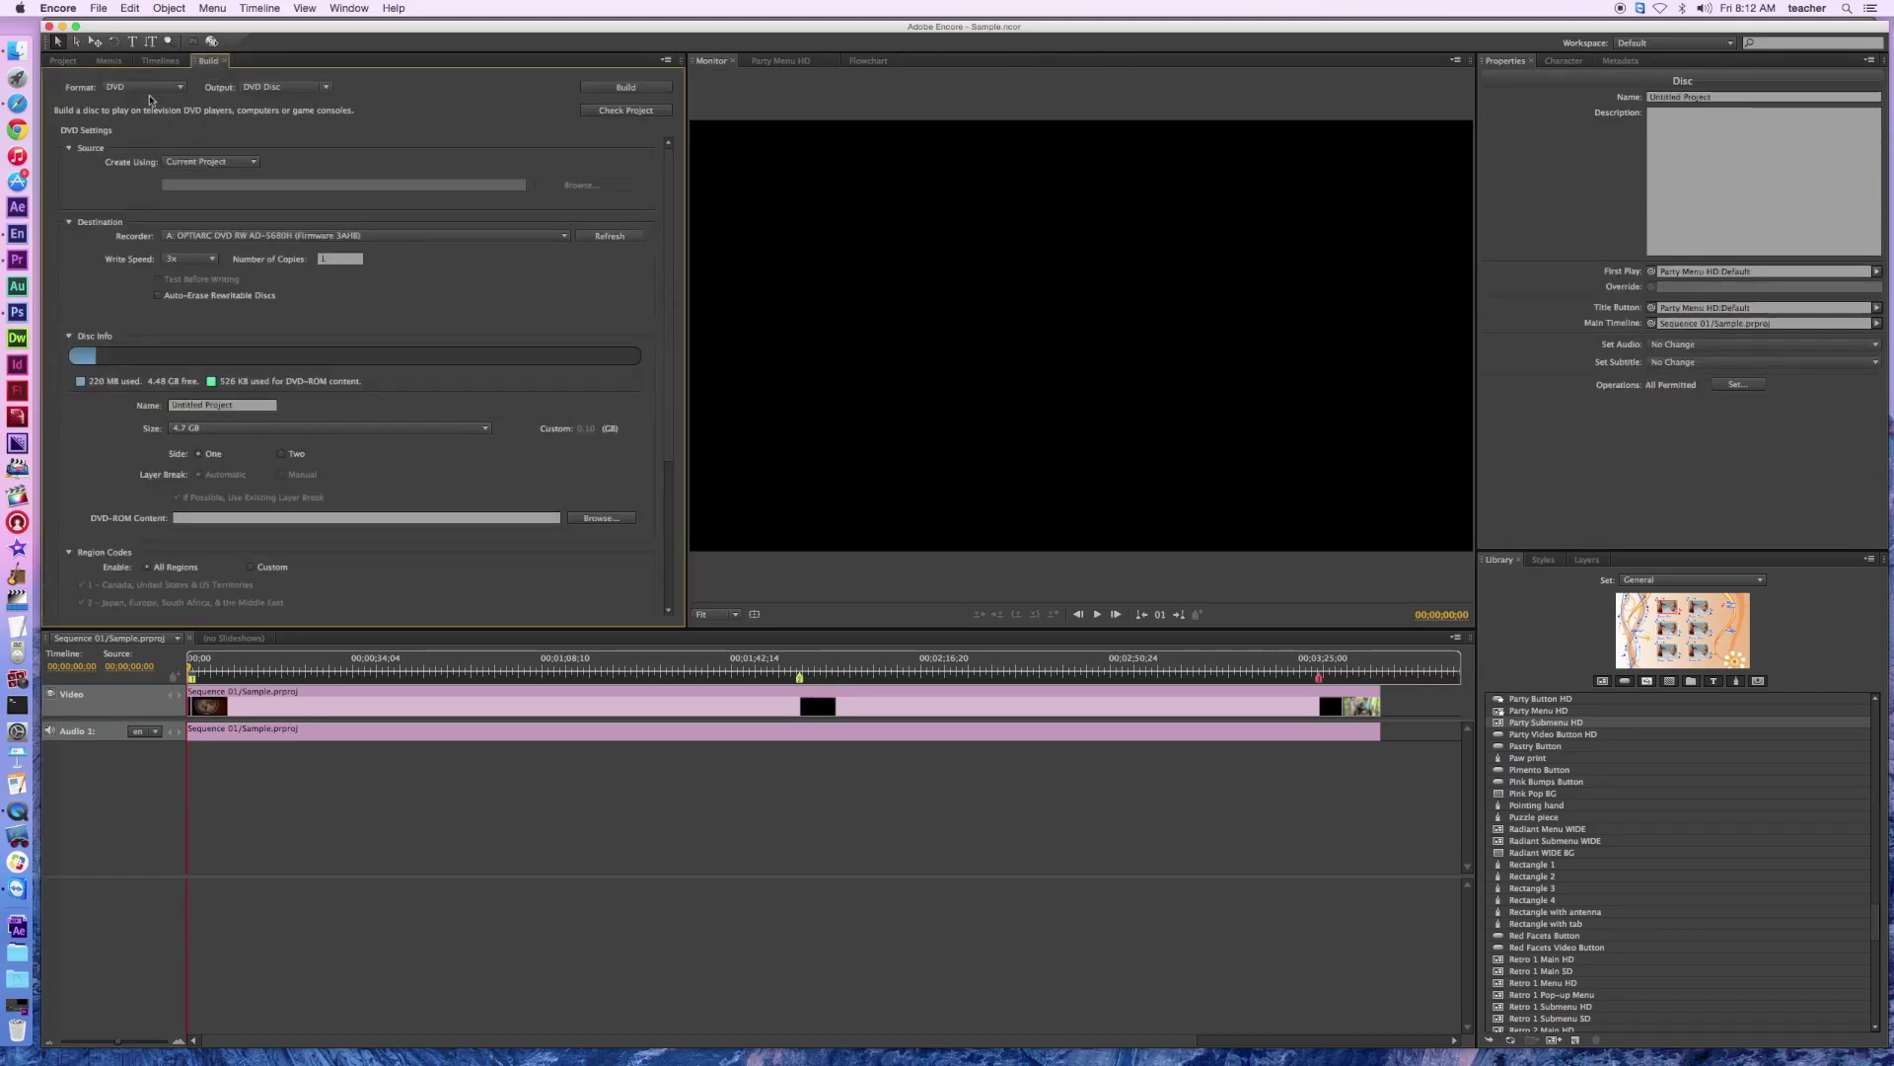
{"action": "left_click", "coordinate": [327, 89]}
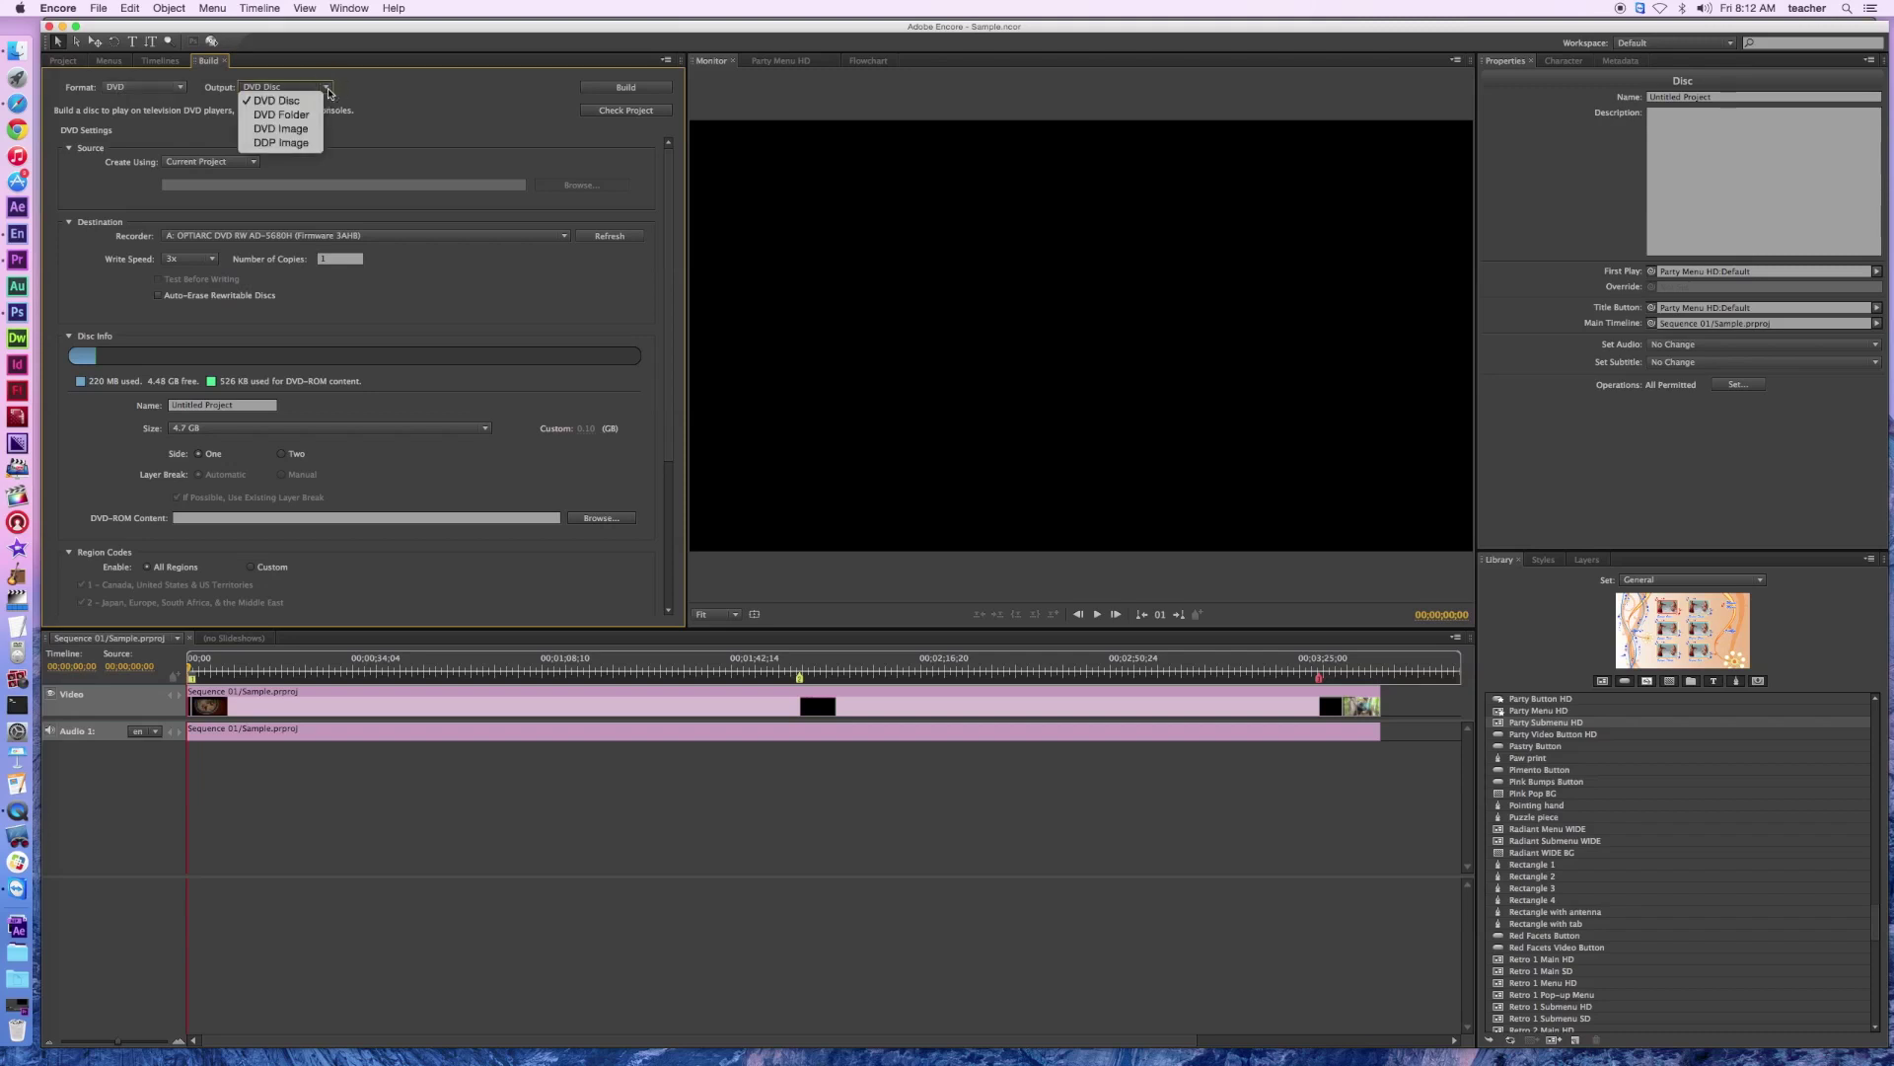
{"action": "left_click", "coordinate": [285, 130]}
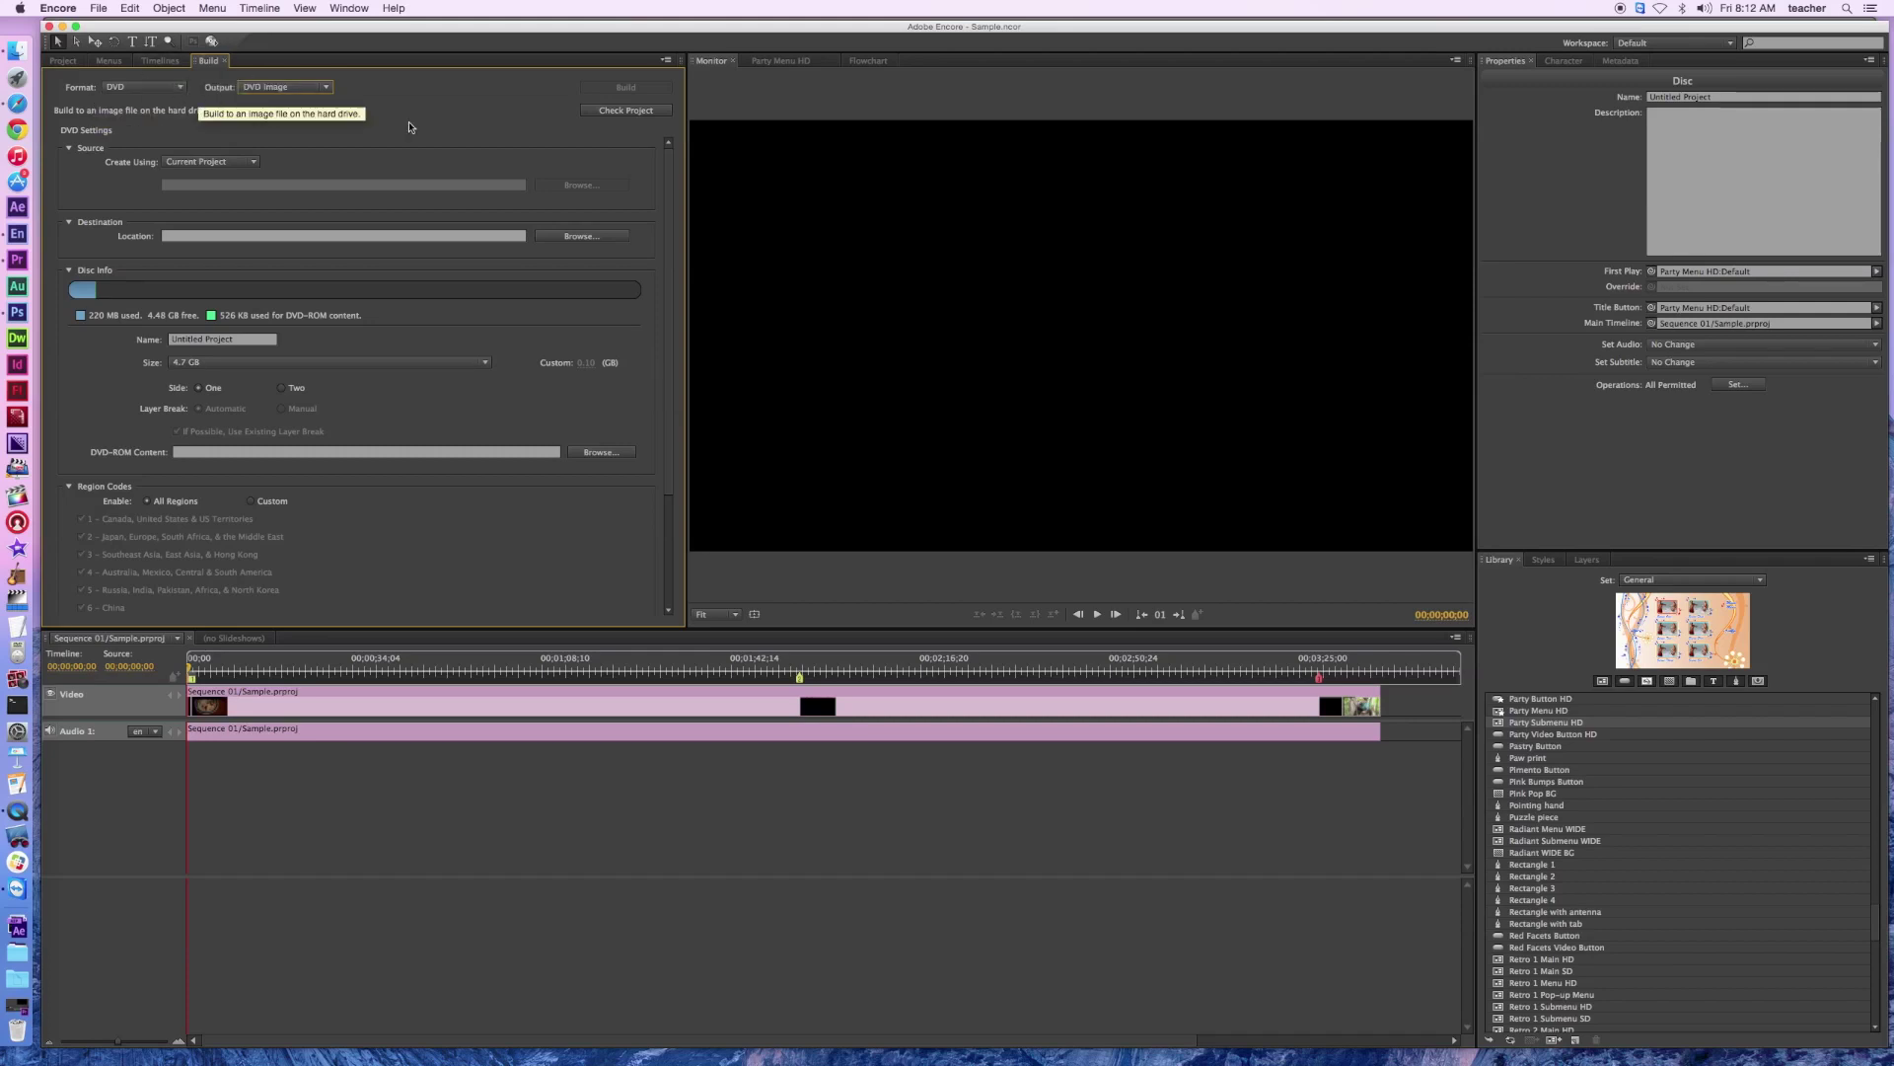
Run the project check, inspect the entry for the Sequence 01/Sample.prproj timeline, and close the check.
{"action": "left_click", "coordinate": [612, 112]}
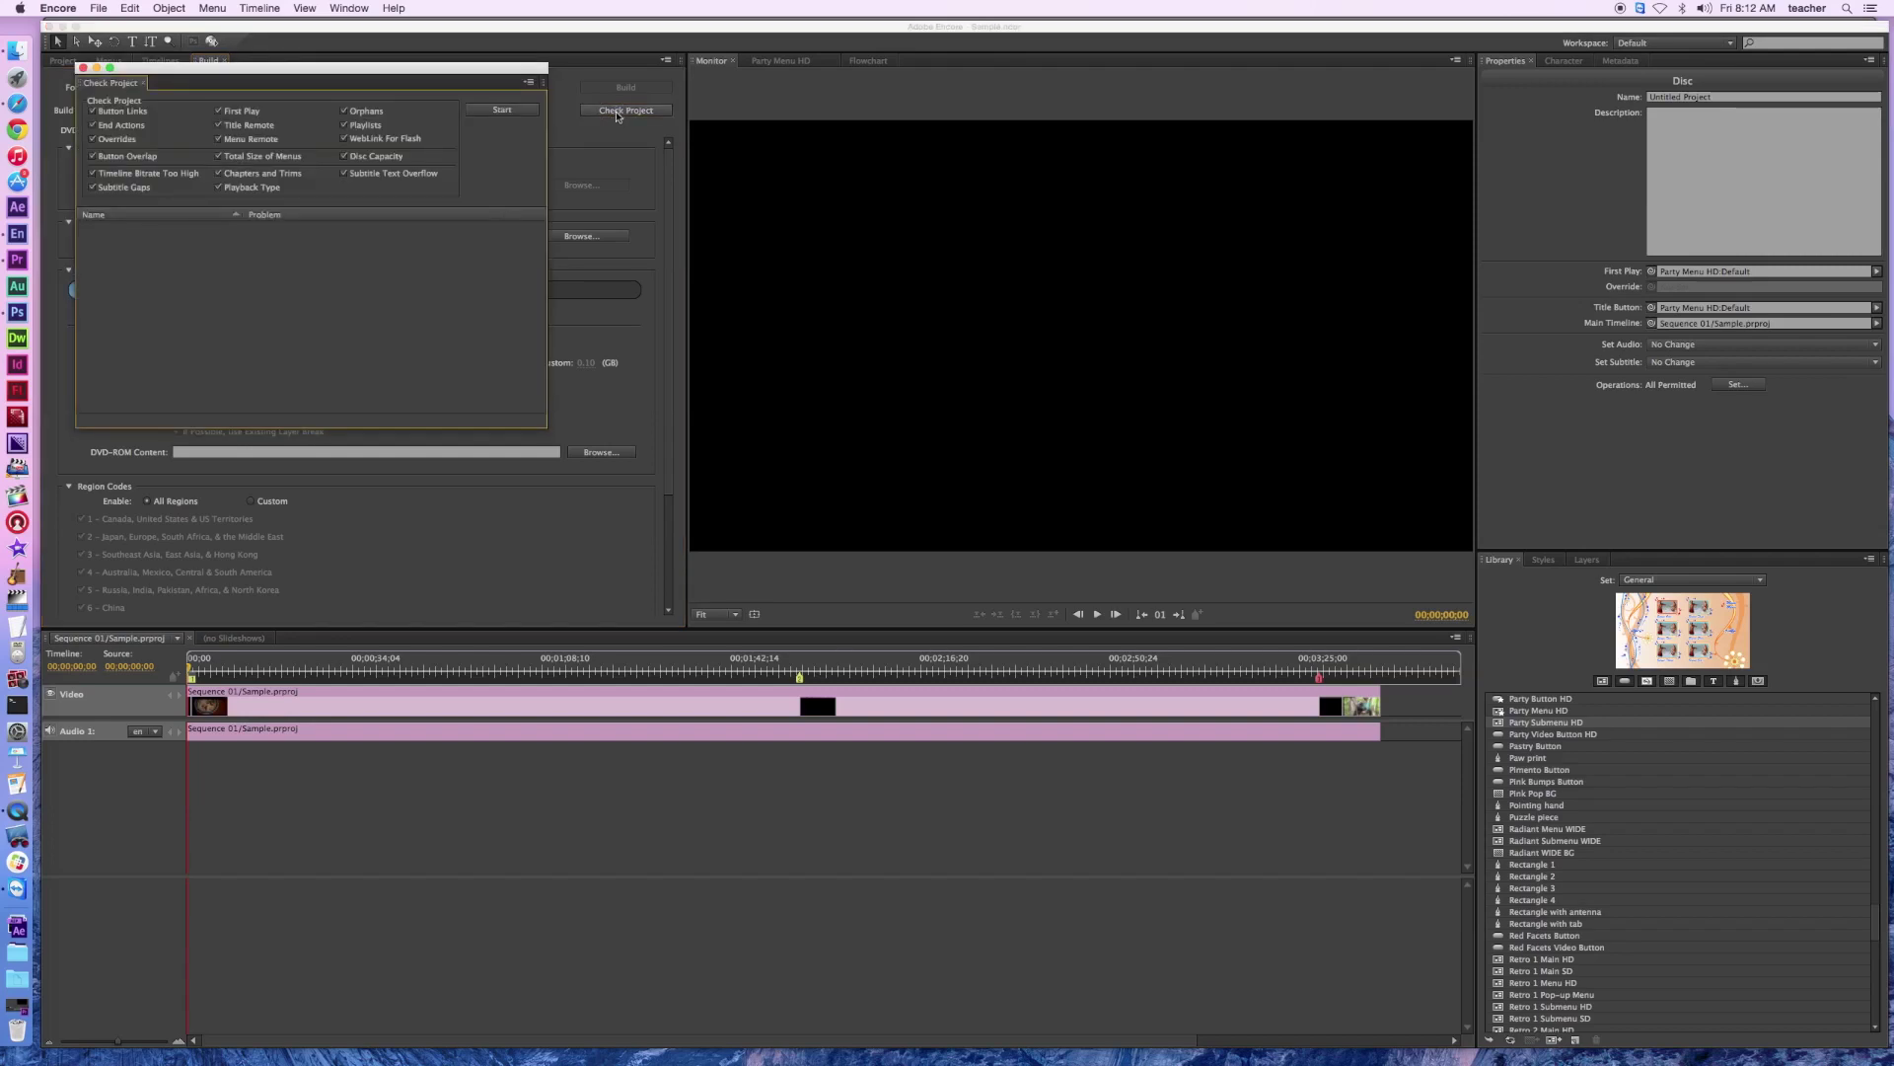
{"action": "left_click", "coordinate": [492, 112]}
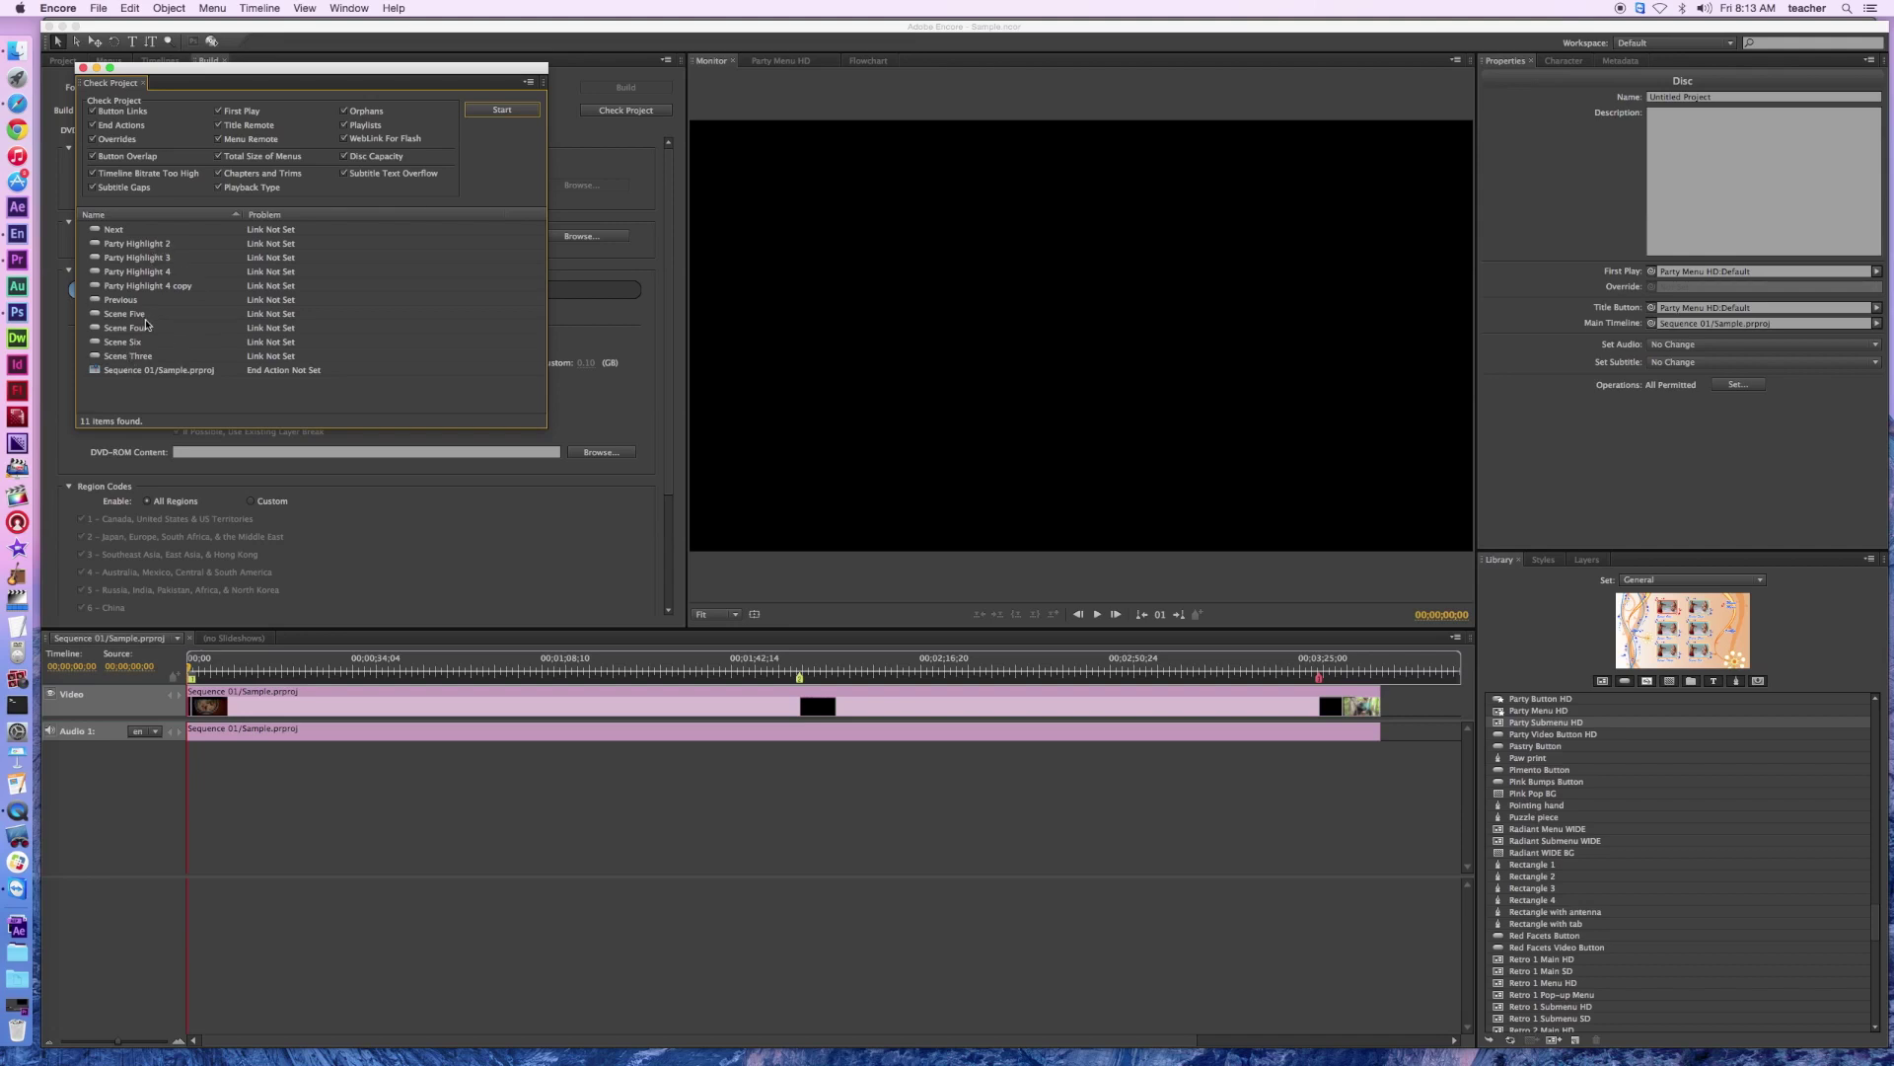
{"action": "left_click", "coordinate": [153, 371]}
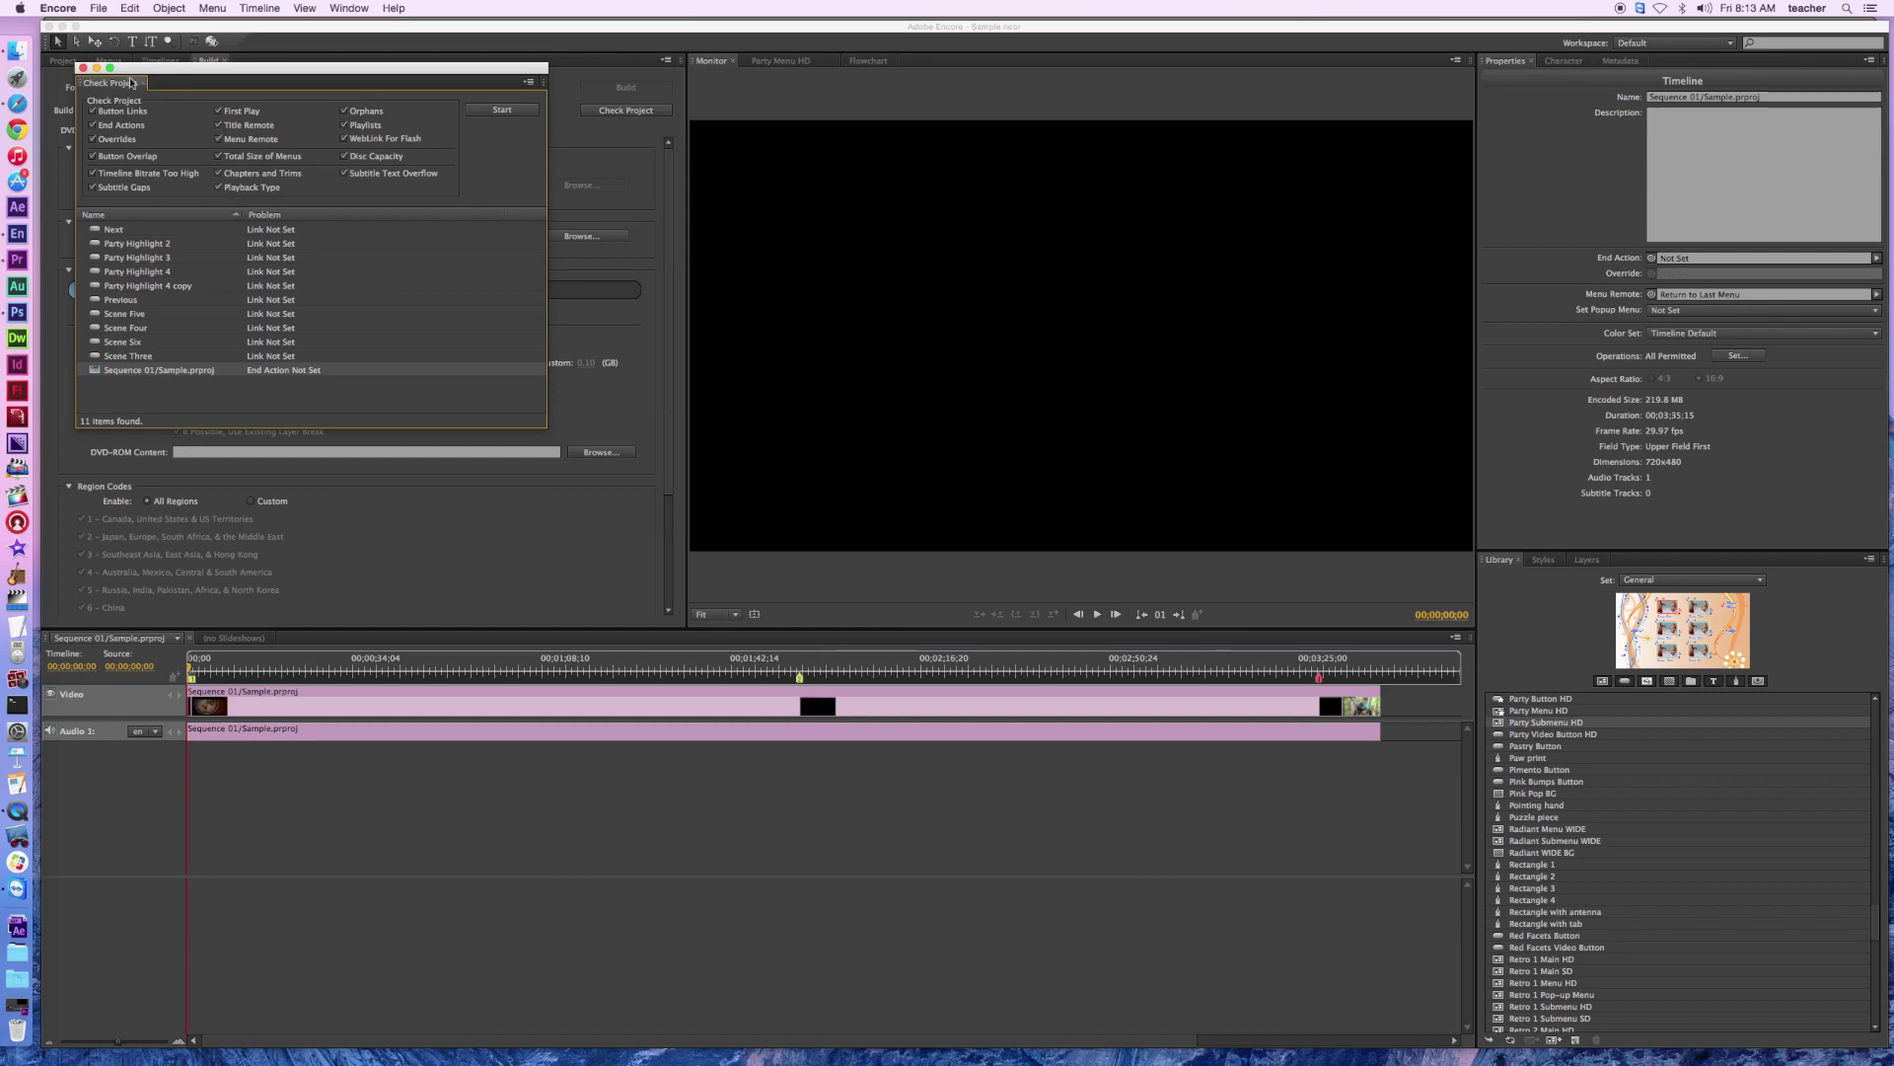
{"action": "left_click", "coordinate": [83, 68]}
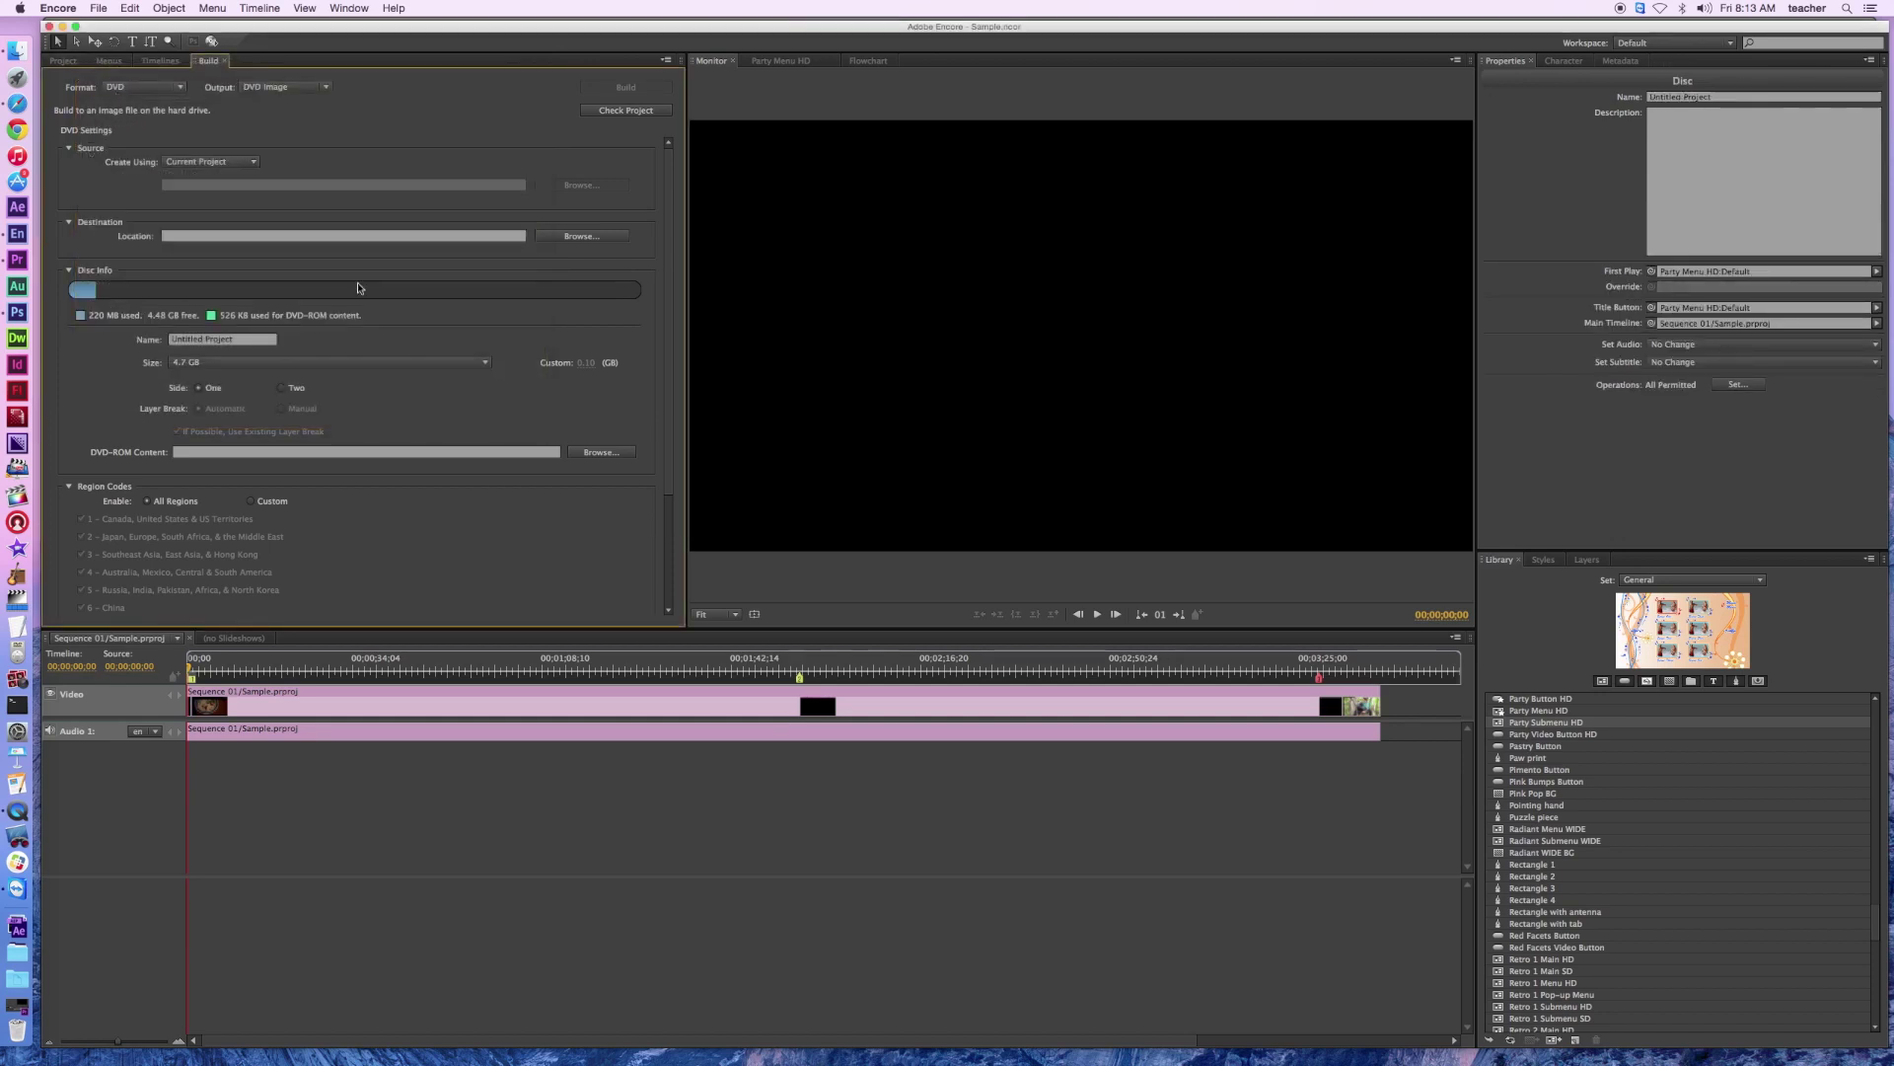
Set the end action of the Sequence 01/Sample.prproj timeline to the Default target of Party Menu HD.
{"action": "left_click", "coordinate": [62, 60]}
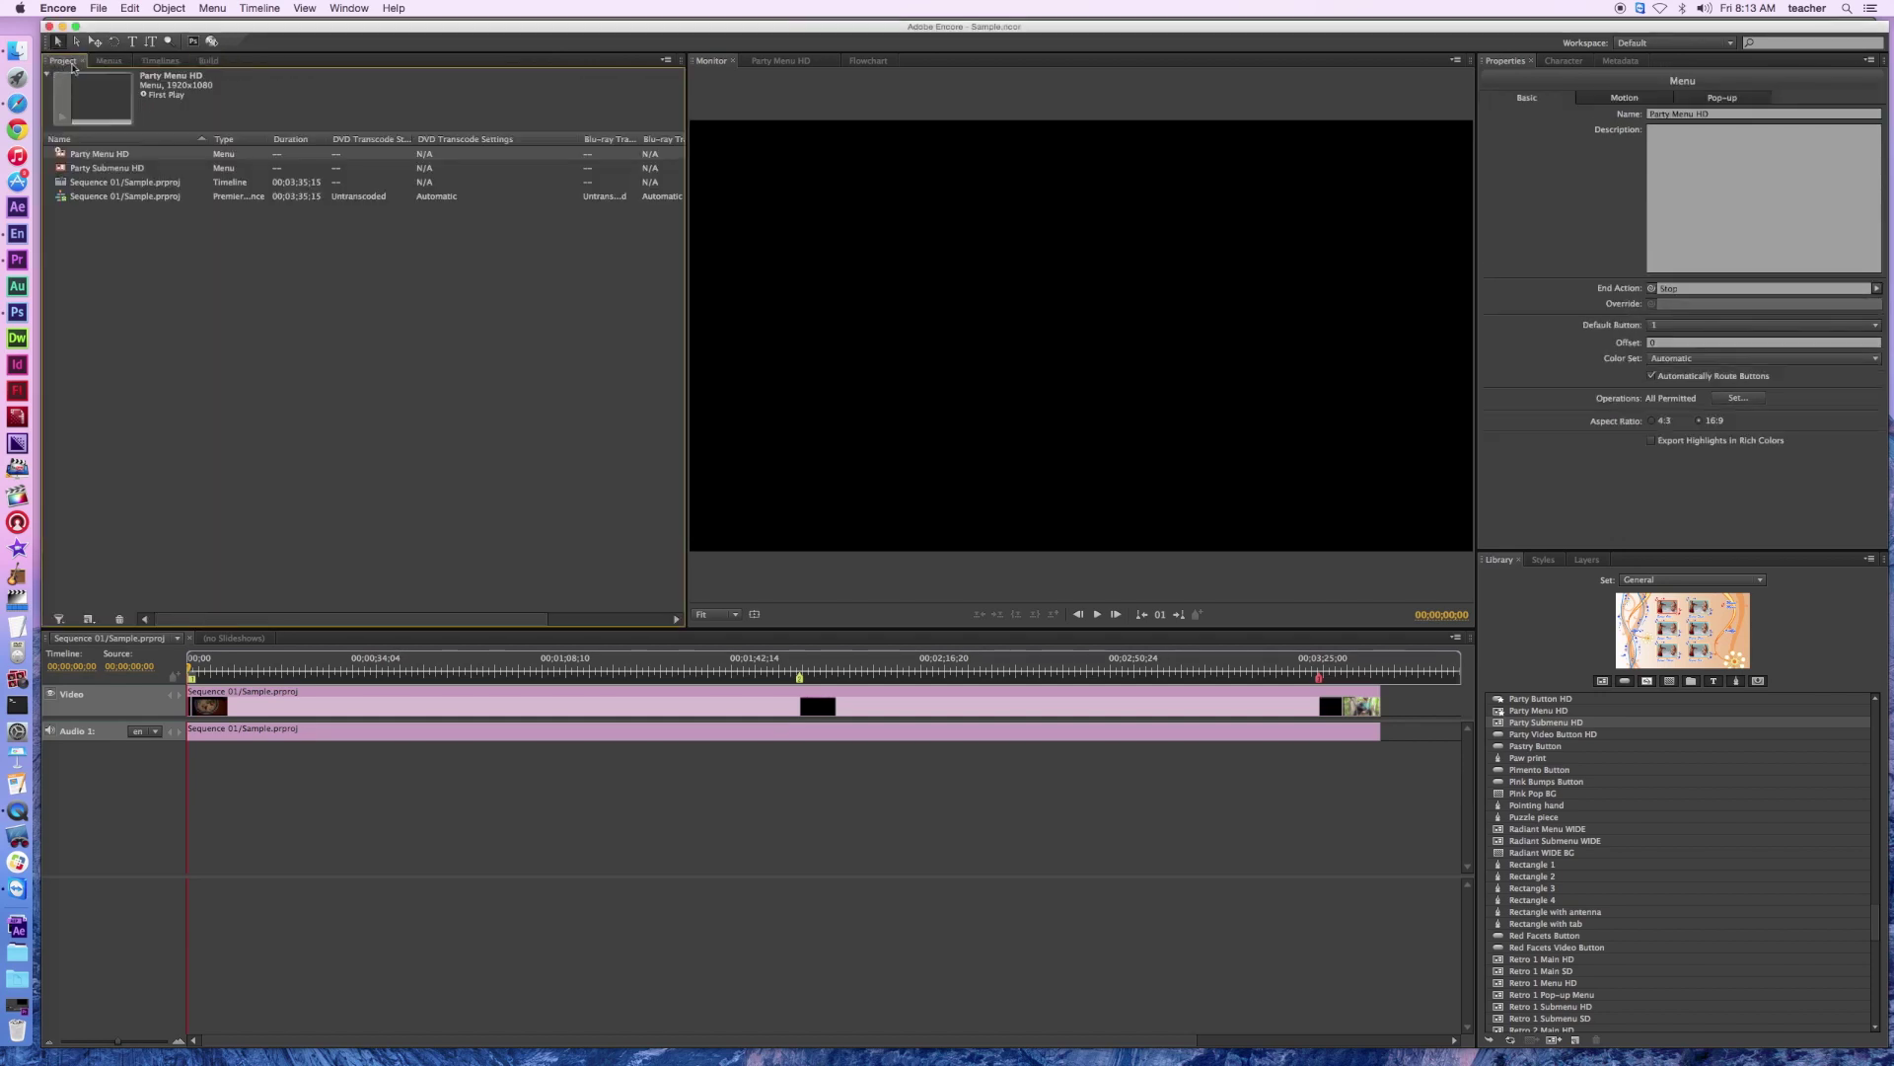
{"action": "left_click", "coordinate": [115, 183]}
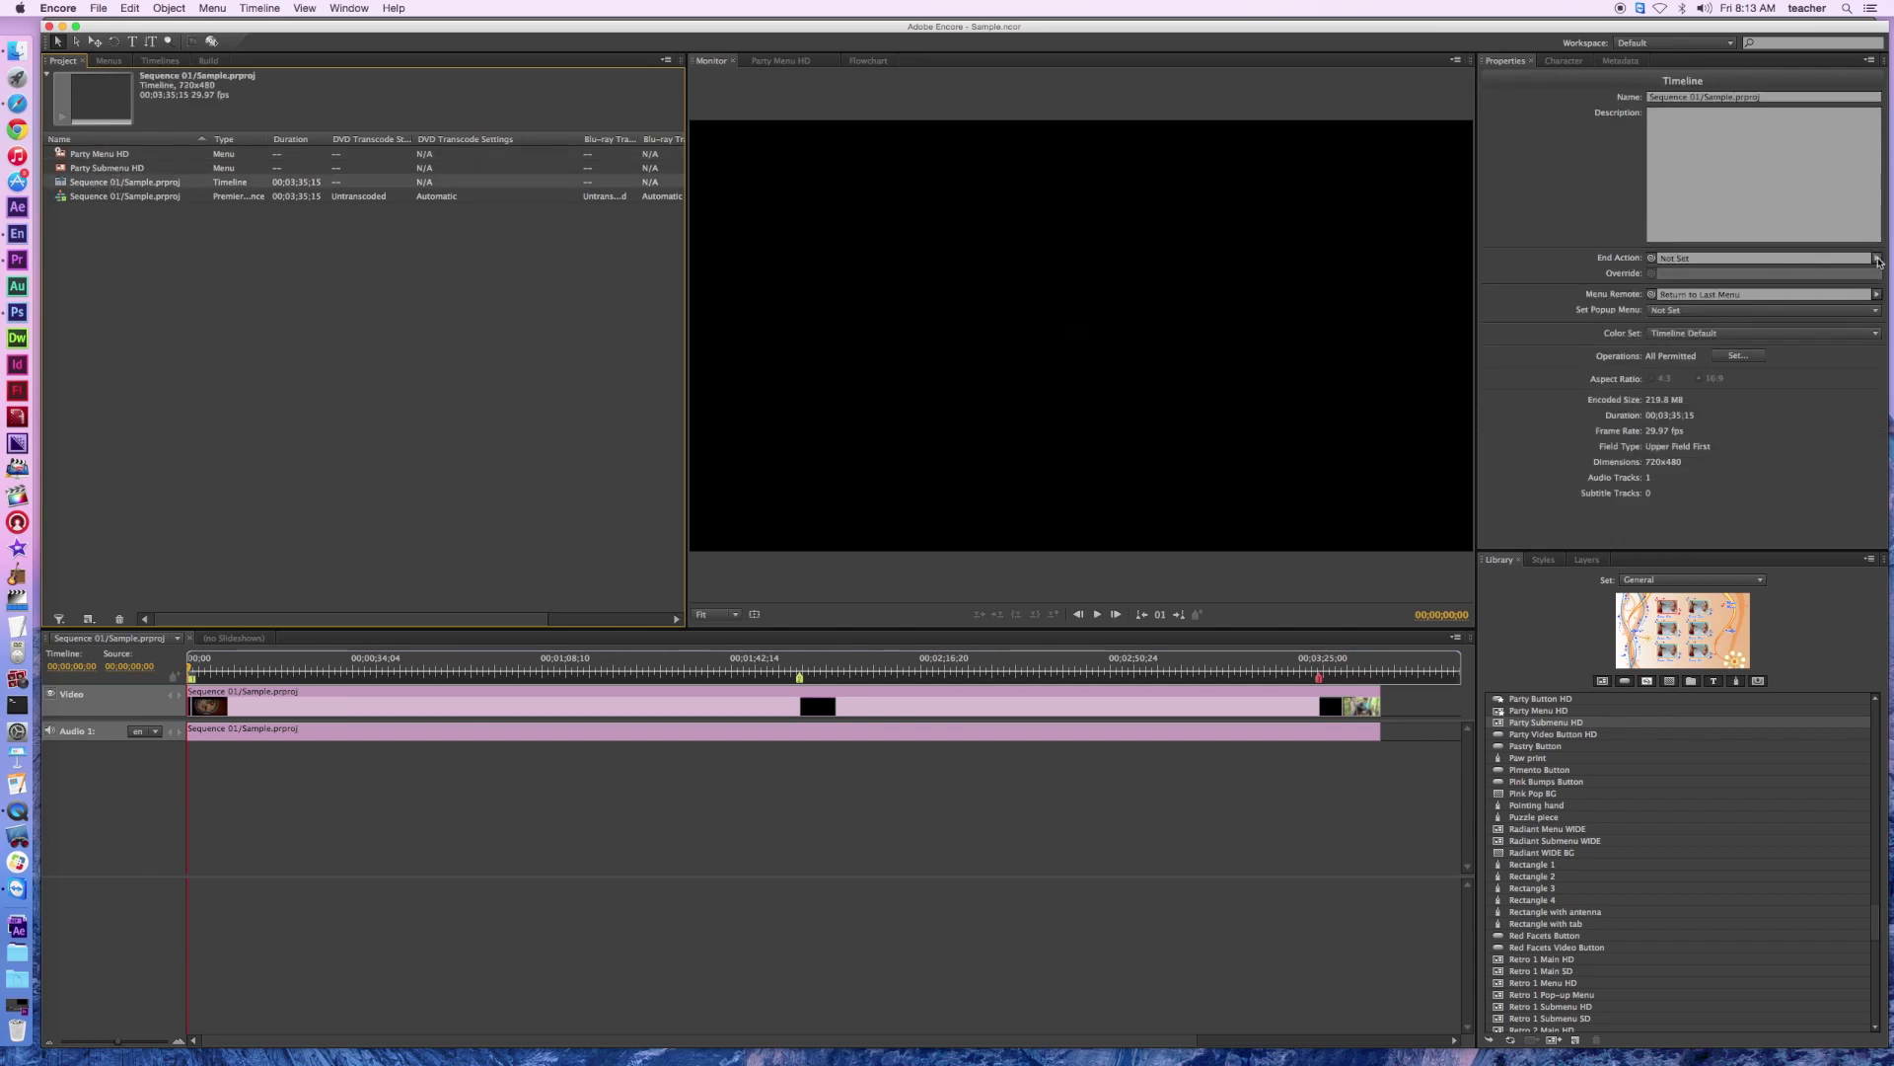
{"action": "left_click", "coordinate": [1875, 258]}
{"action": "mouse_move", "coordinate": [1757, 352]}
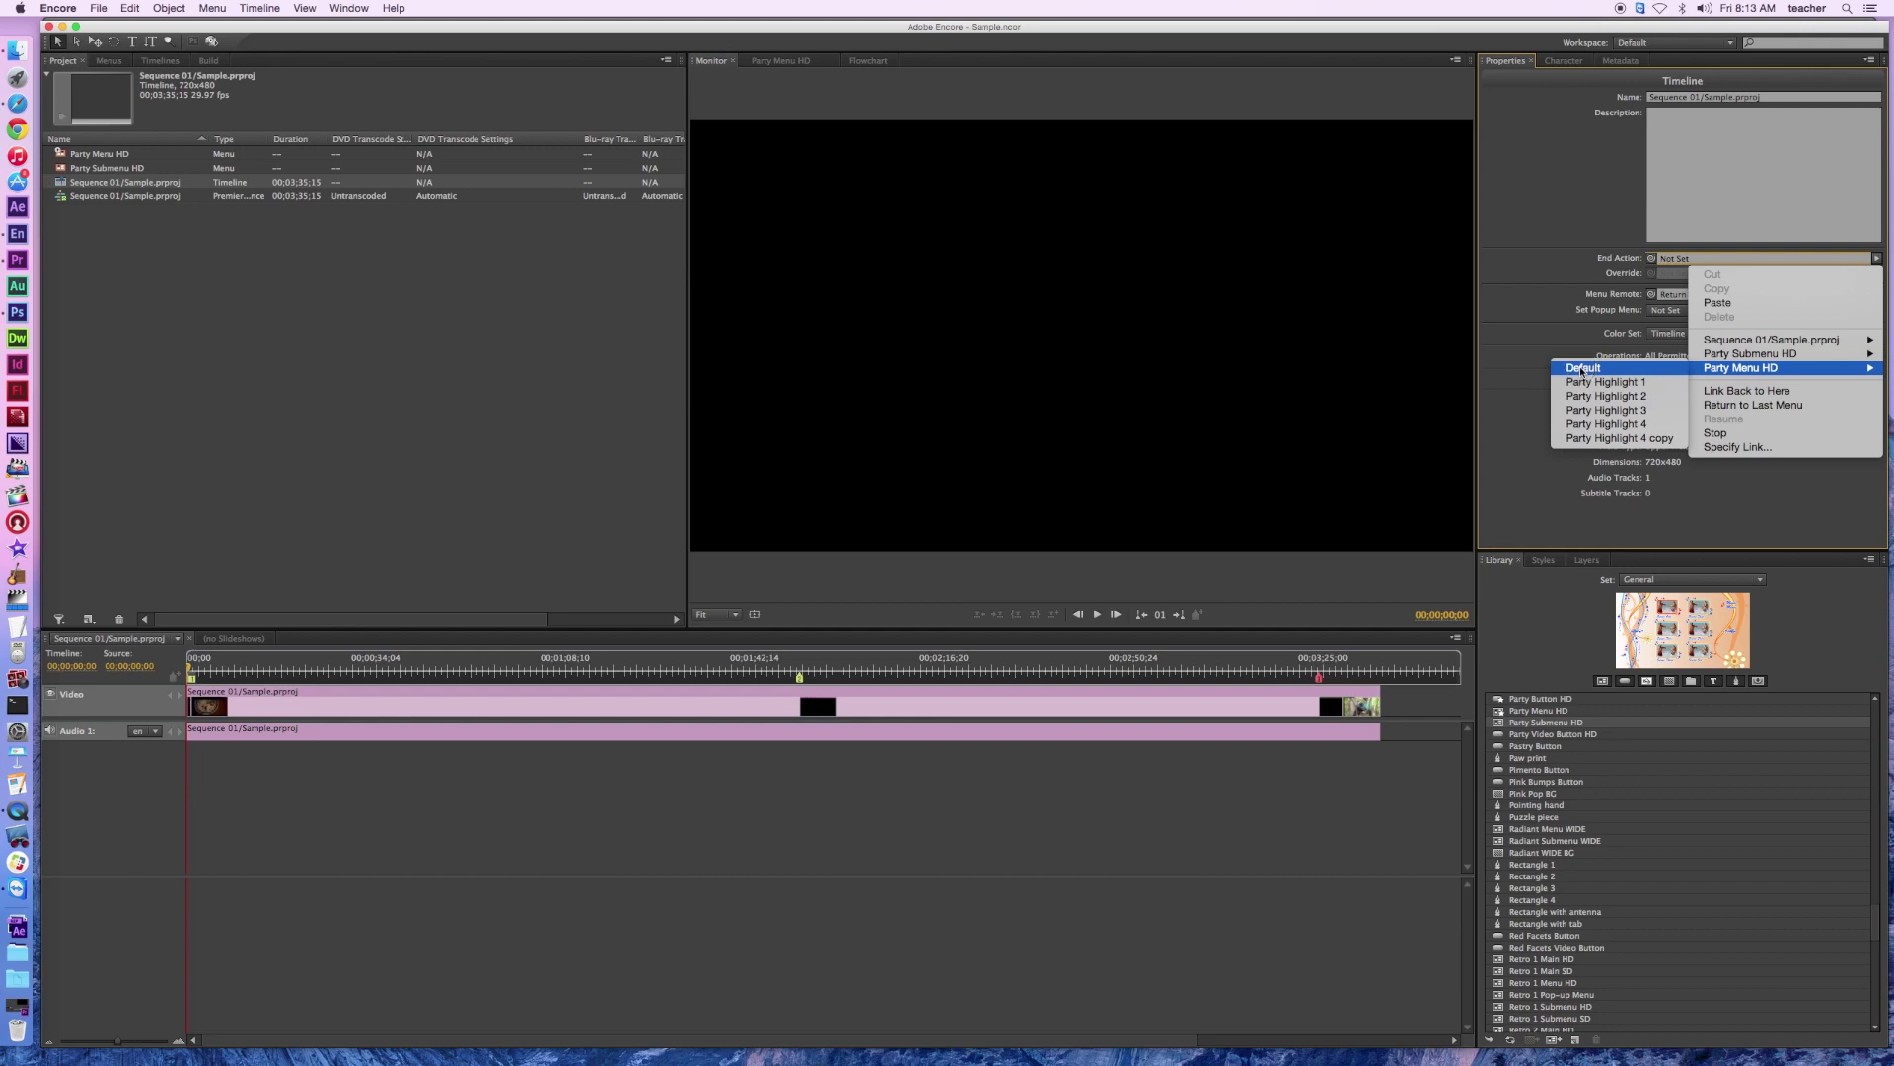
{"action": "left_click", "coordinate": [1582, 369]}
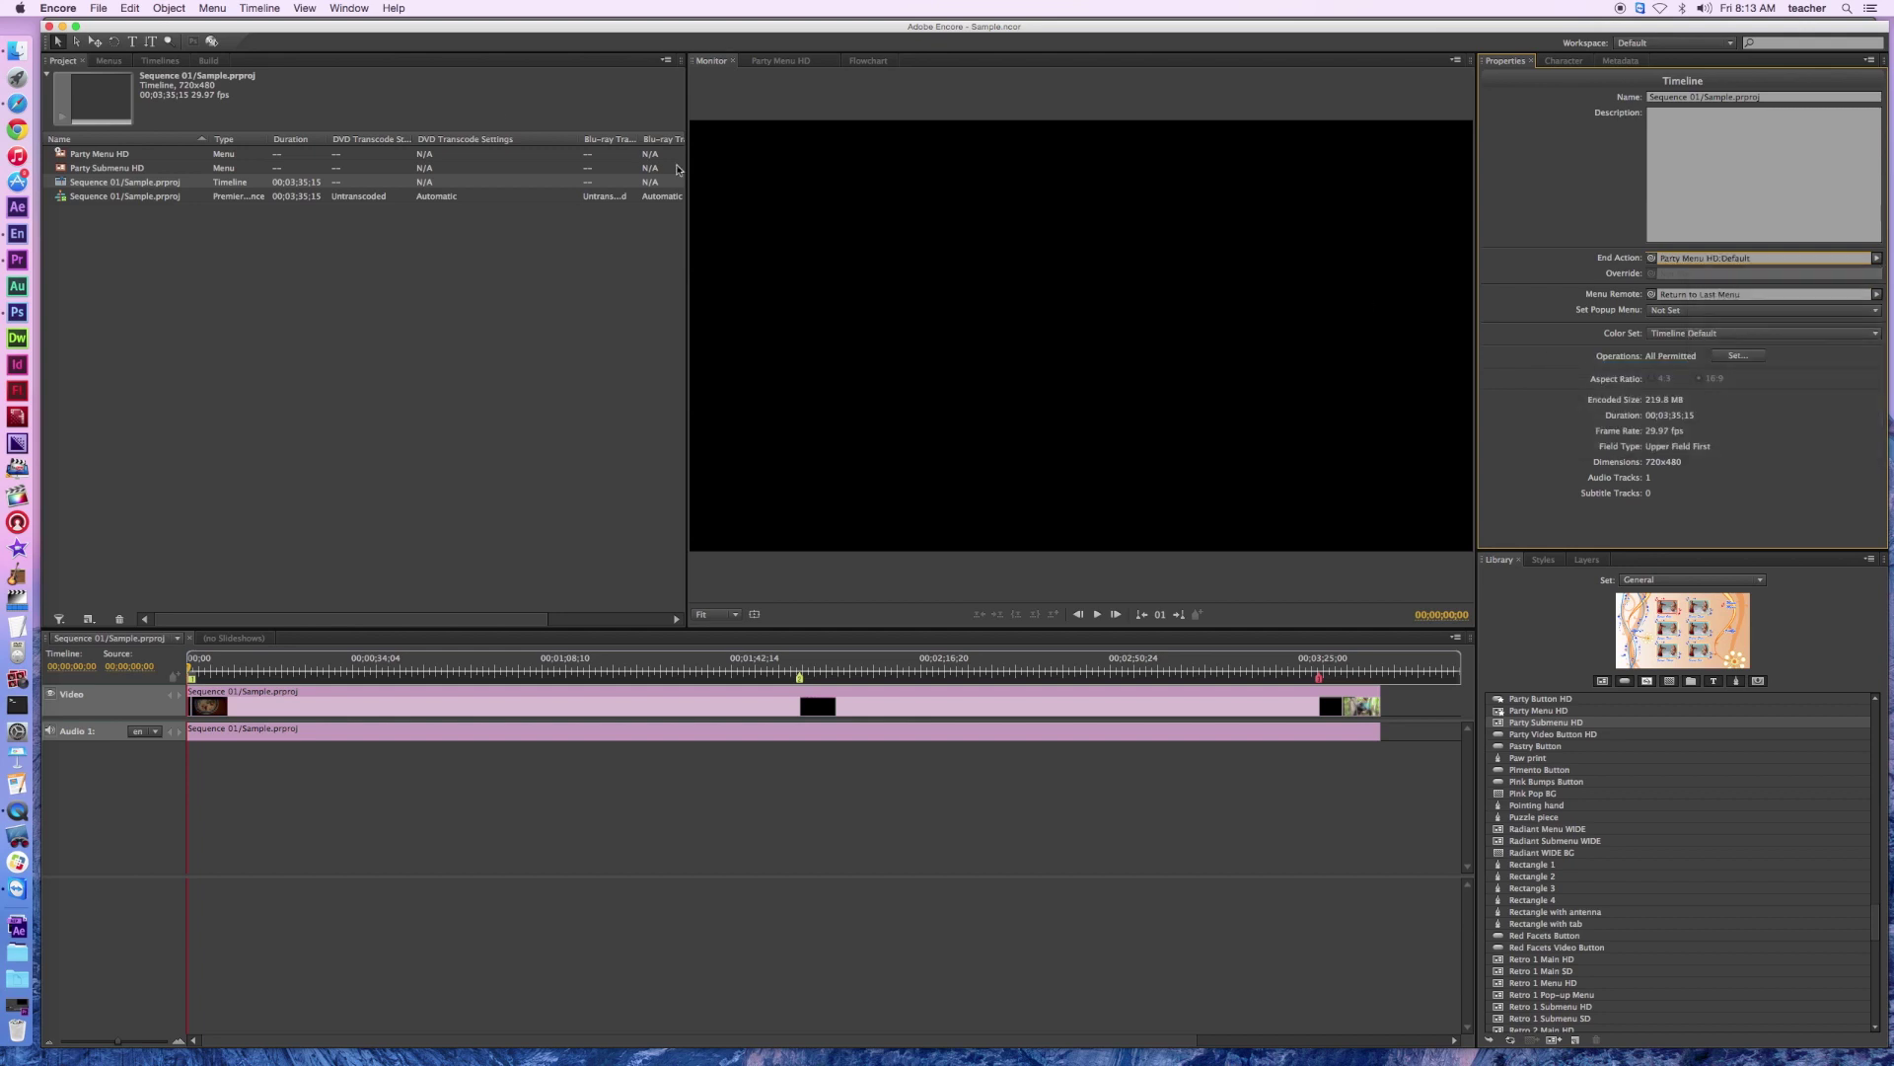
Rerun the project check from the build settings to review the remaining problems, and close it.
{"action": "left_click", "coordinate": [209, 60]}
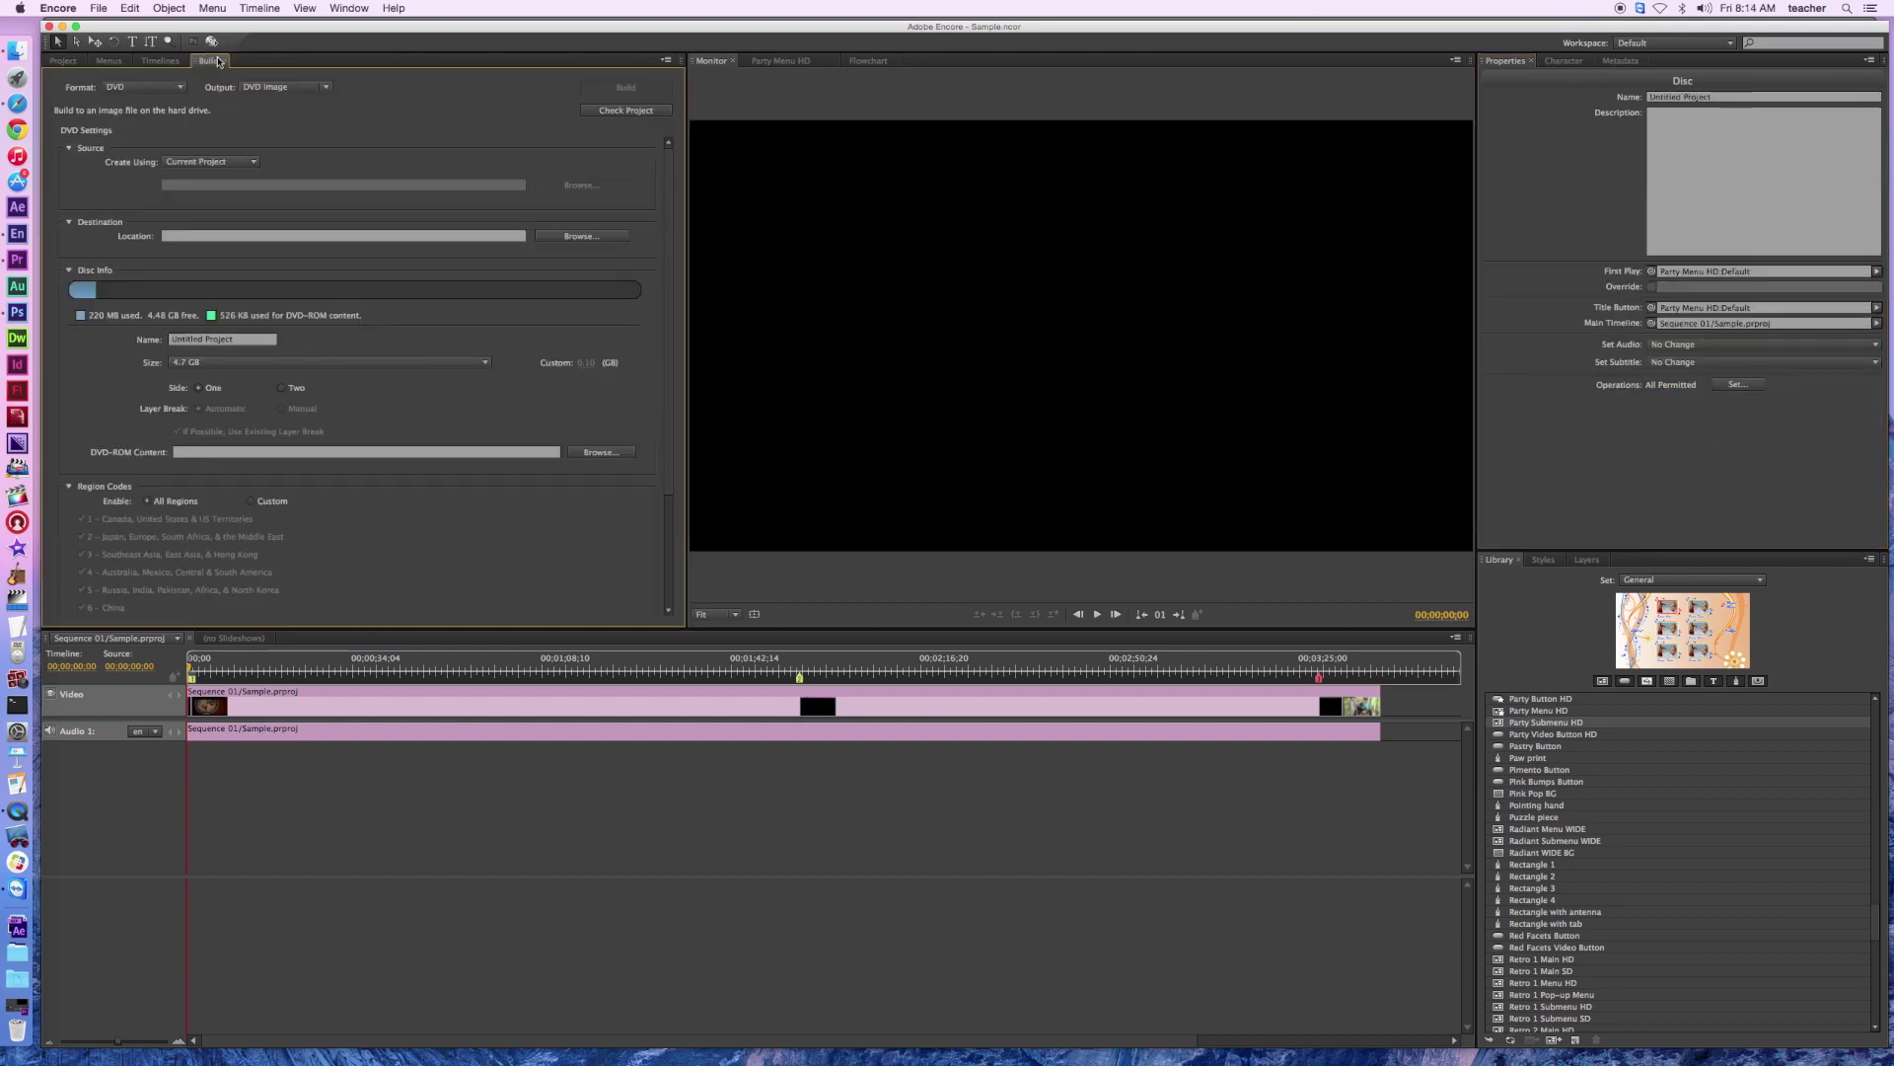
{"action": "left_click", "coordinate": [631, 110]}
{"action": "left_click", "coordinate": [502, 110]}
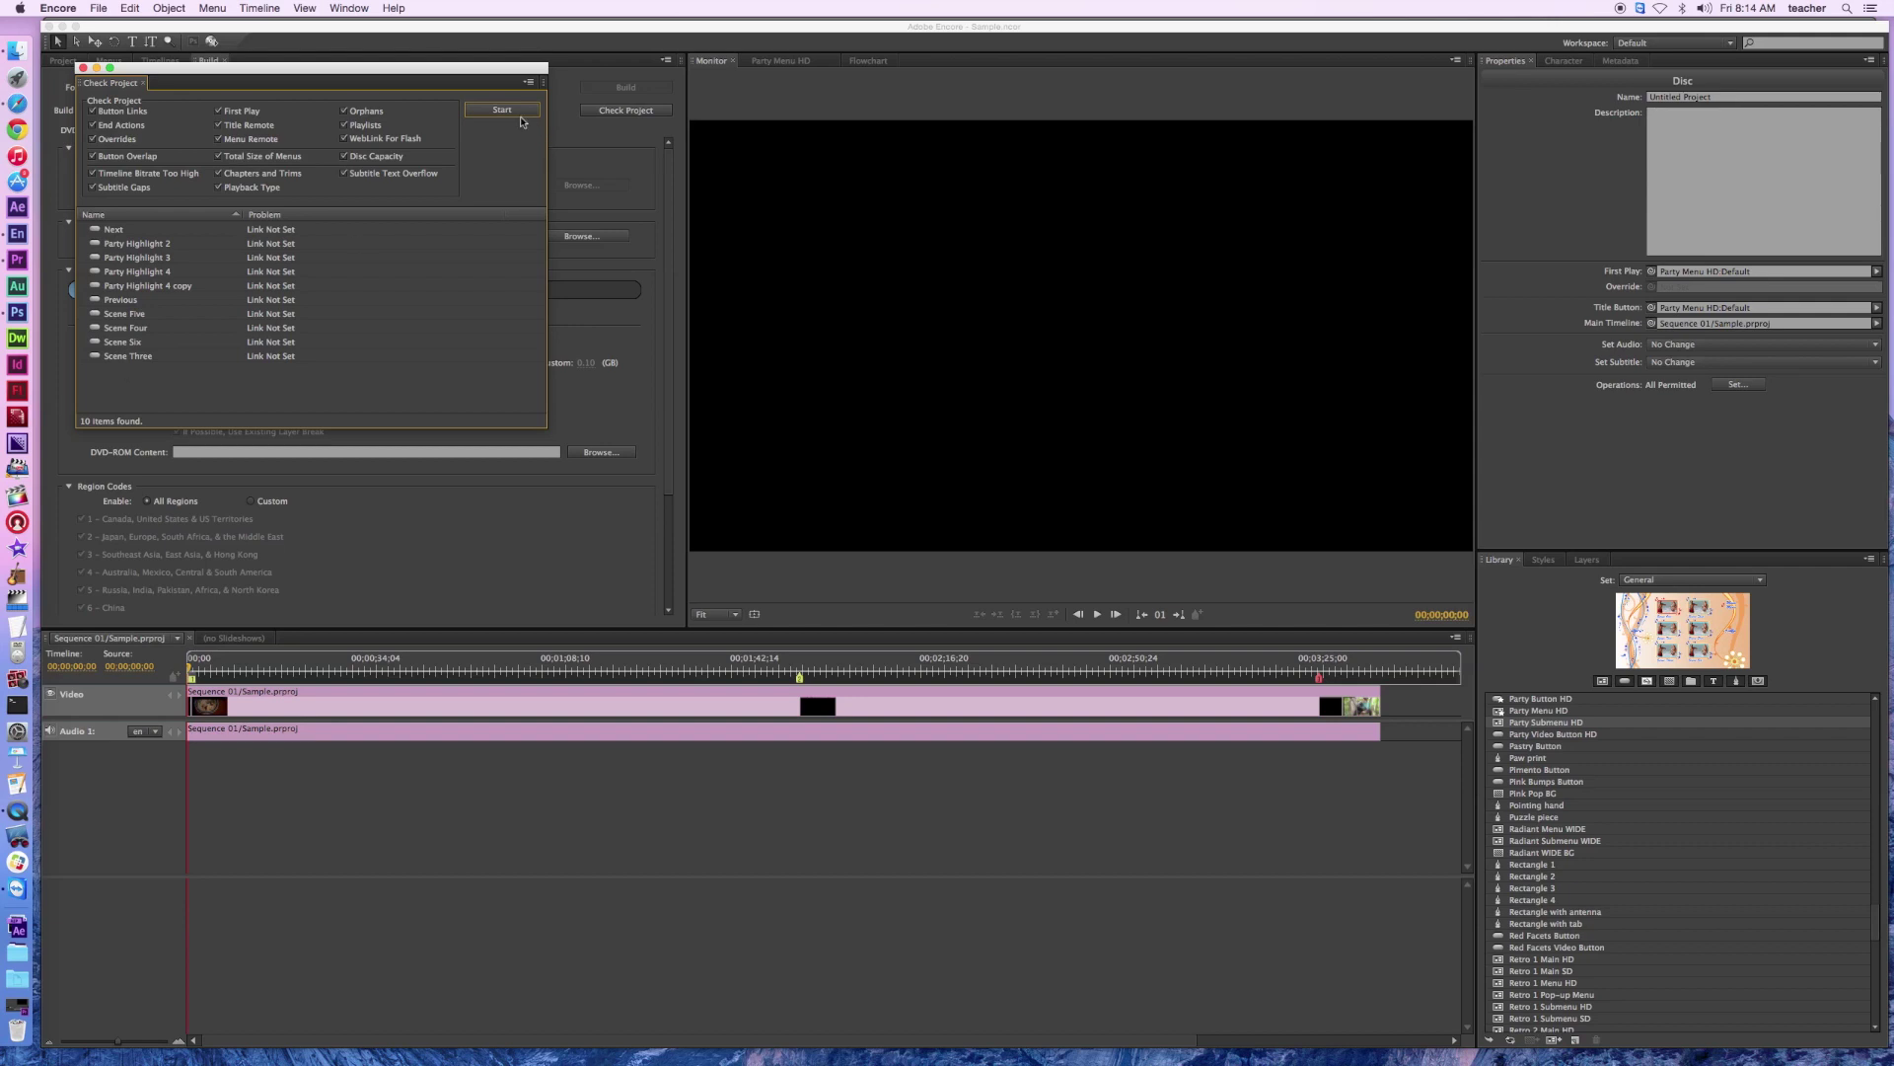
{"action": "left_click", "coordinate": [83, 68]}
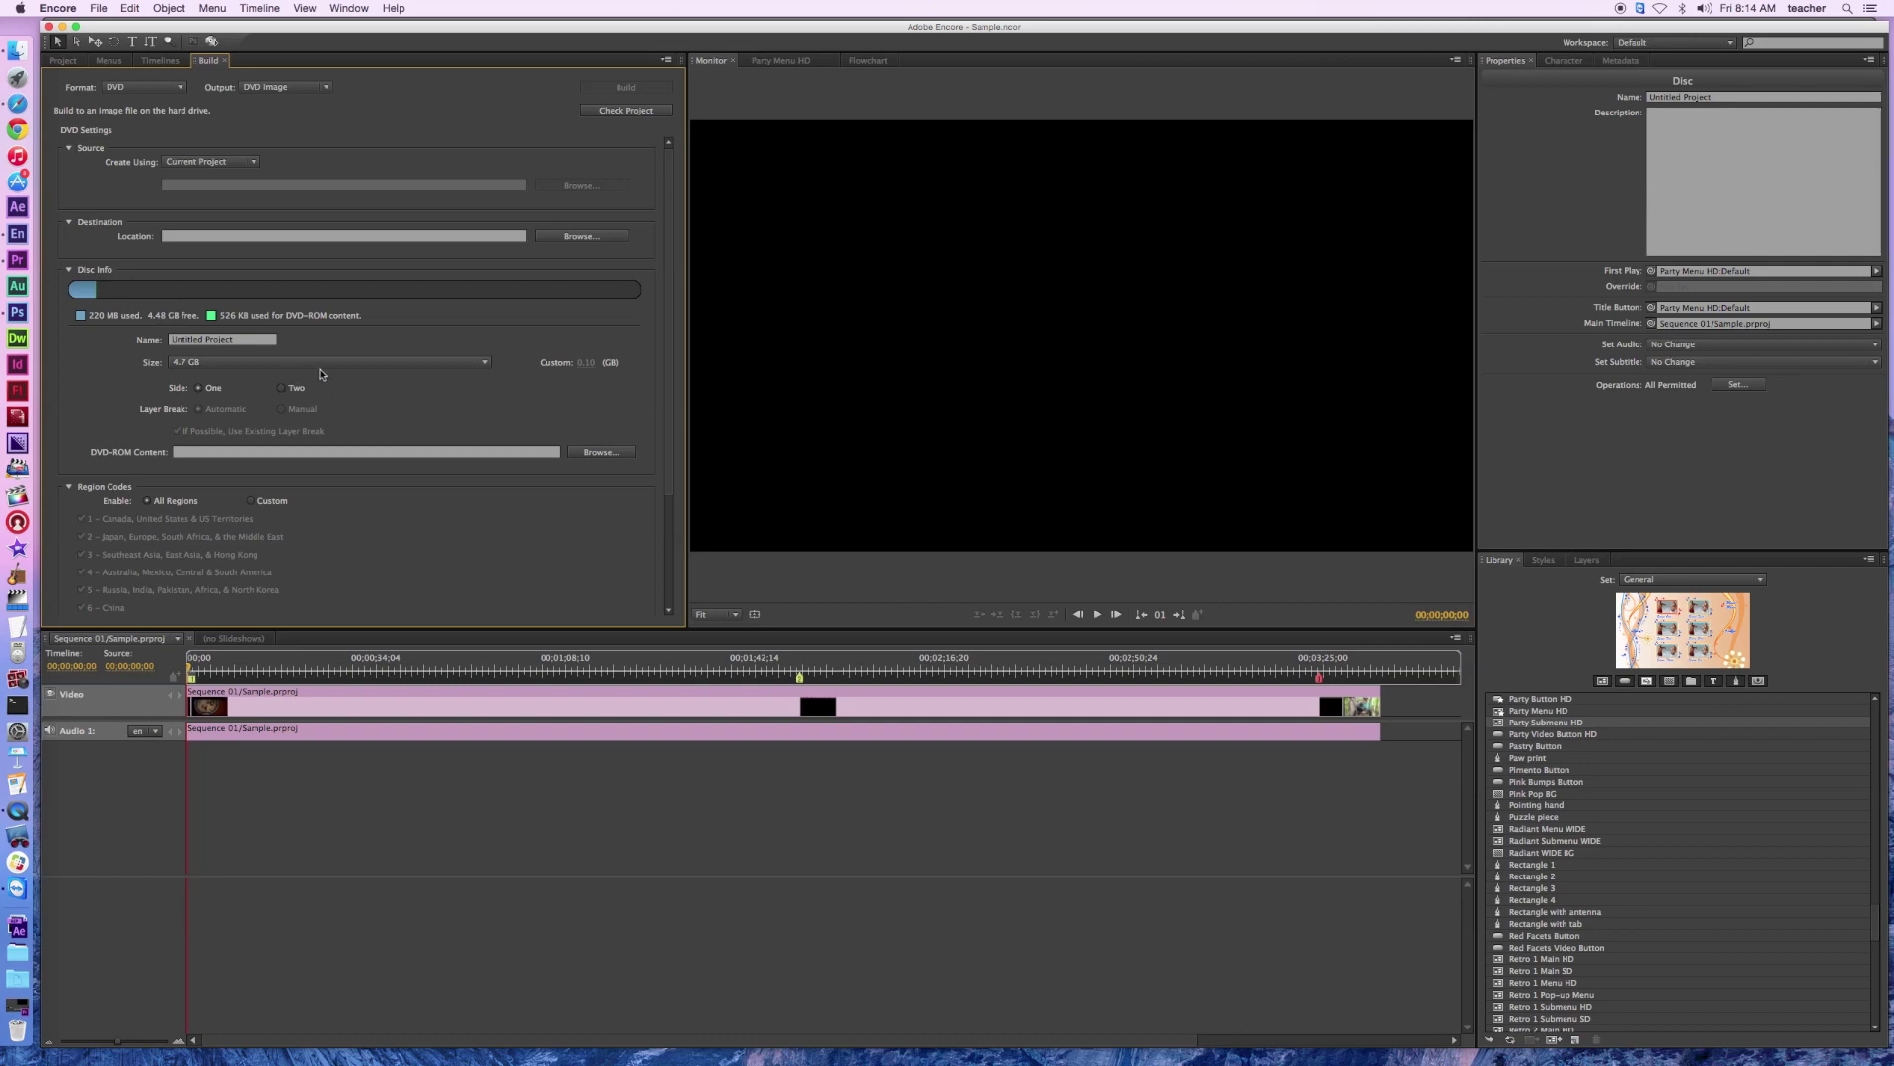
Name the disc Sample and look over the remaining disc settings.
{"action": "left_click", "coordinate": [243, 342]}
{"action": "type", "text": "Sample"}
{"action": "scroll", "coordinate": [360, 410], "scroll_direction": "down", "scroll_amount": 3}
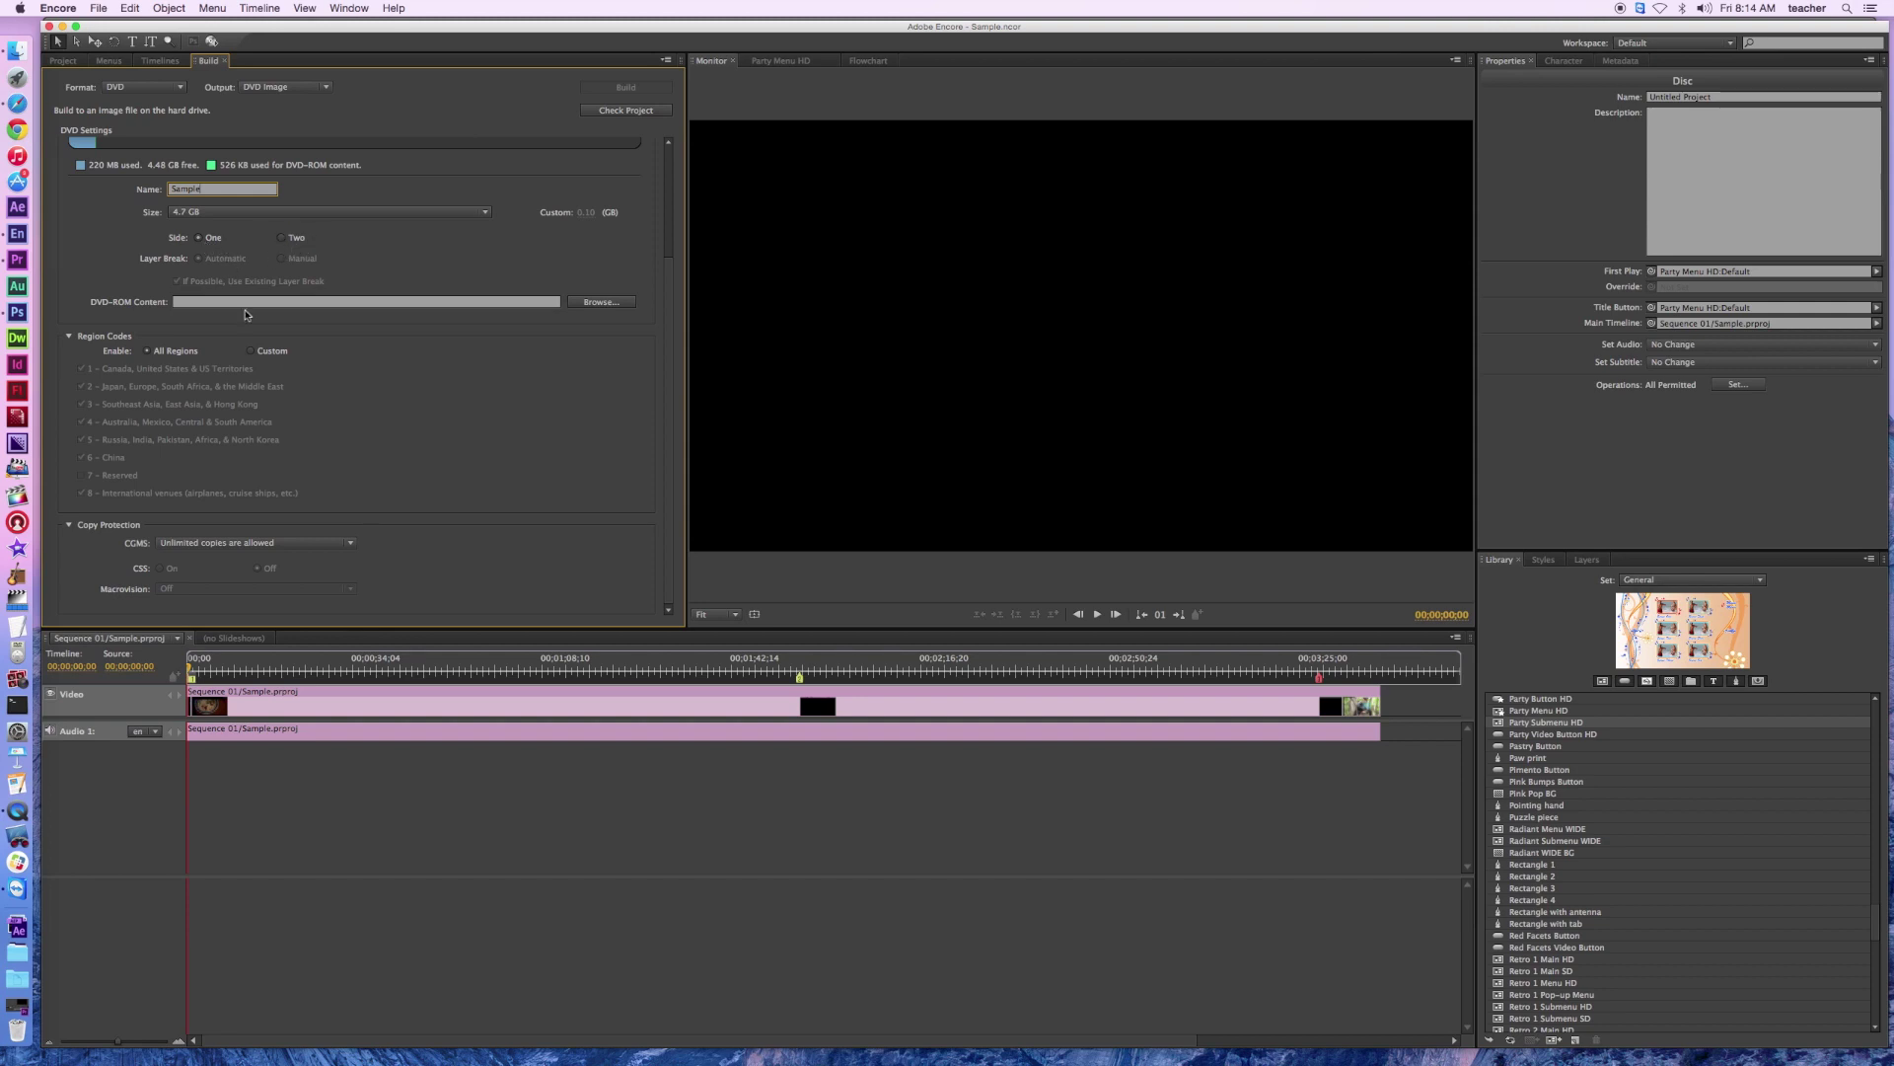
{"action": "scroll", "coordinate": [266, 389], "scroll_direction": "up", "scroll_amount": 3}
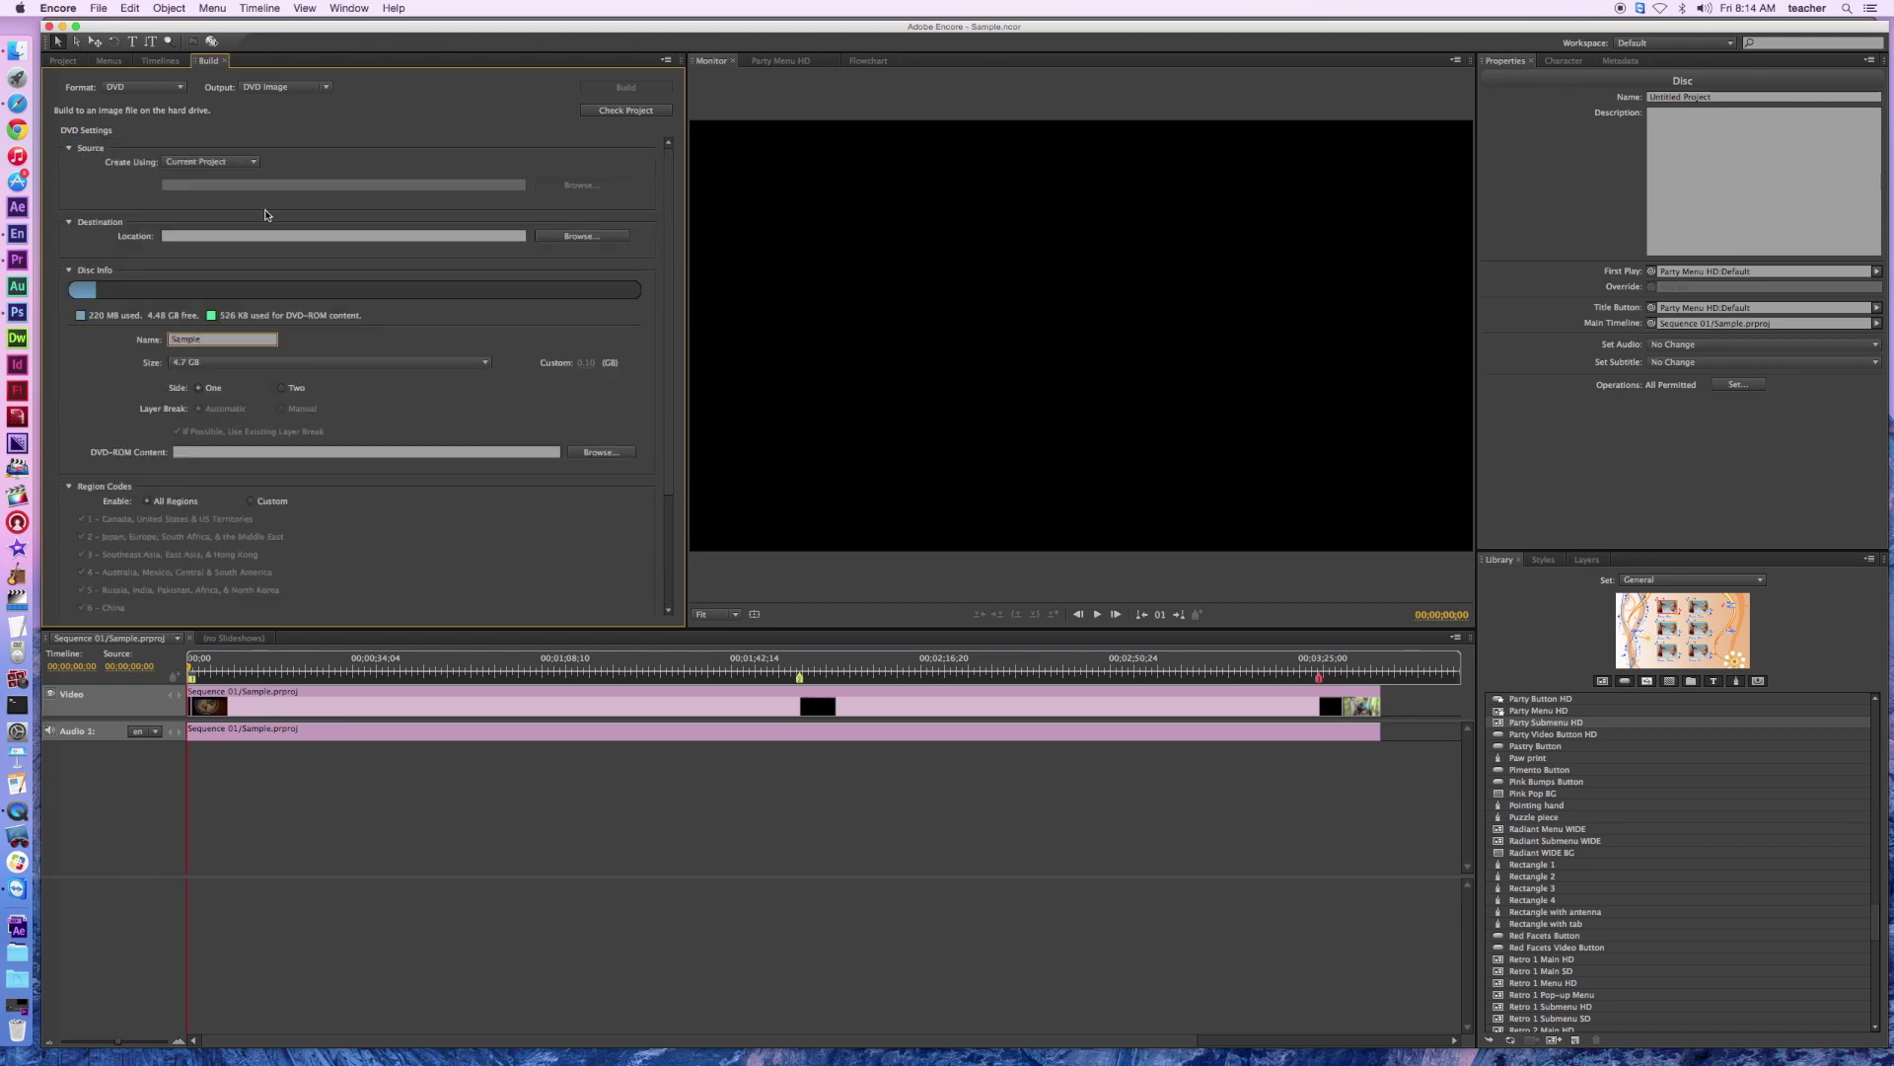
Set the image destination to a DVD image file named Sample on the Desktop, and build it, ignoring the project problems.
{"action": "left_click", "coordinate": [570, 237]}
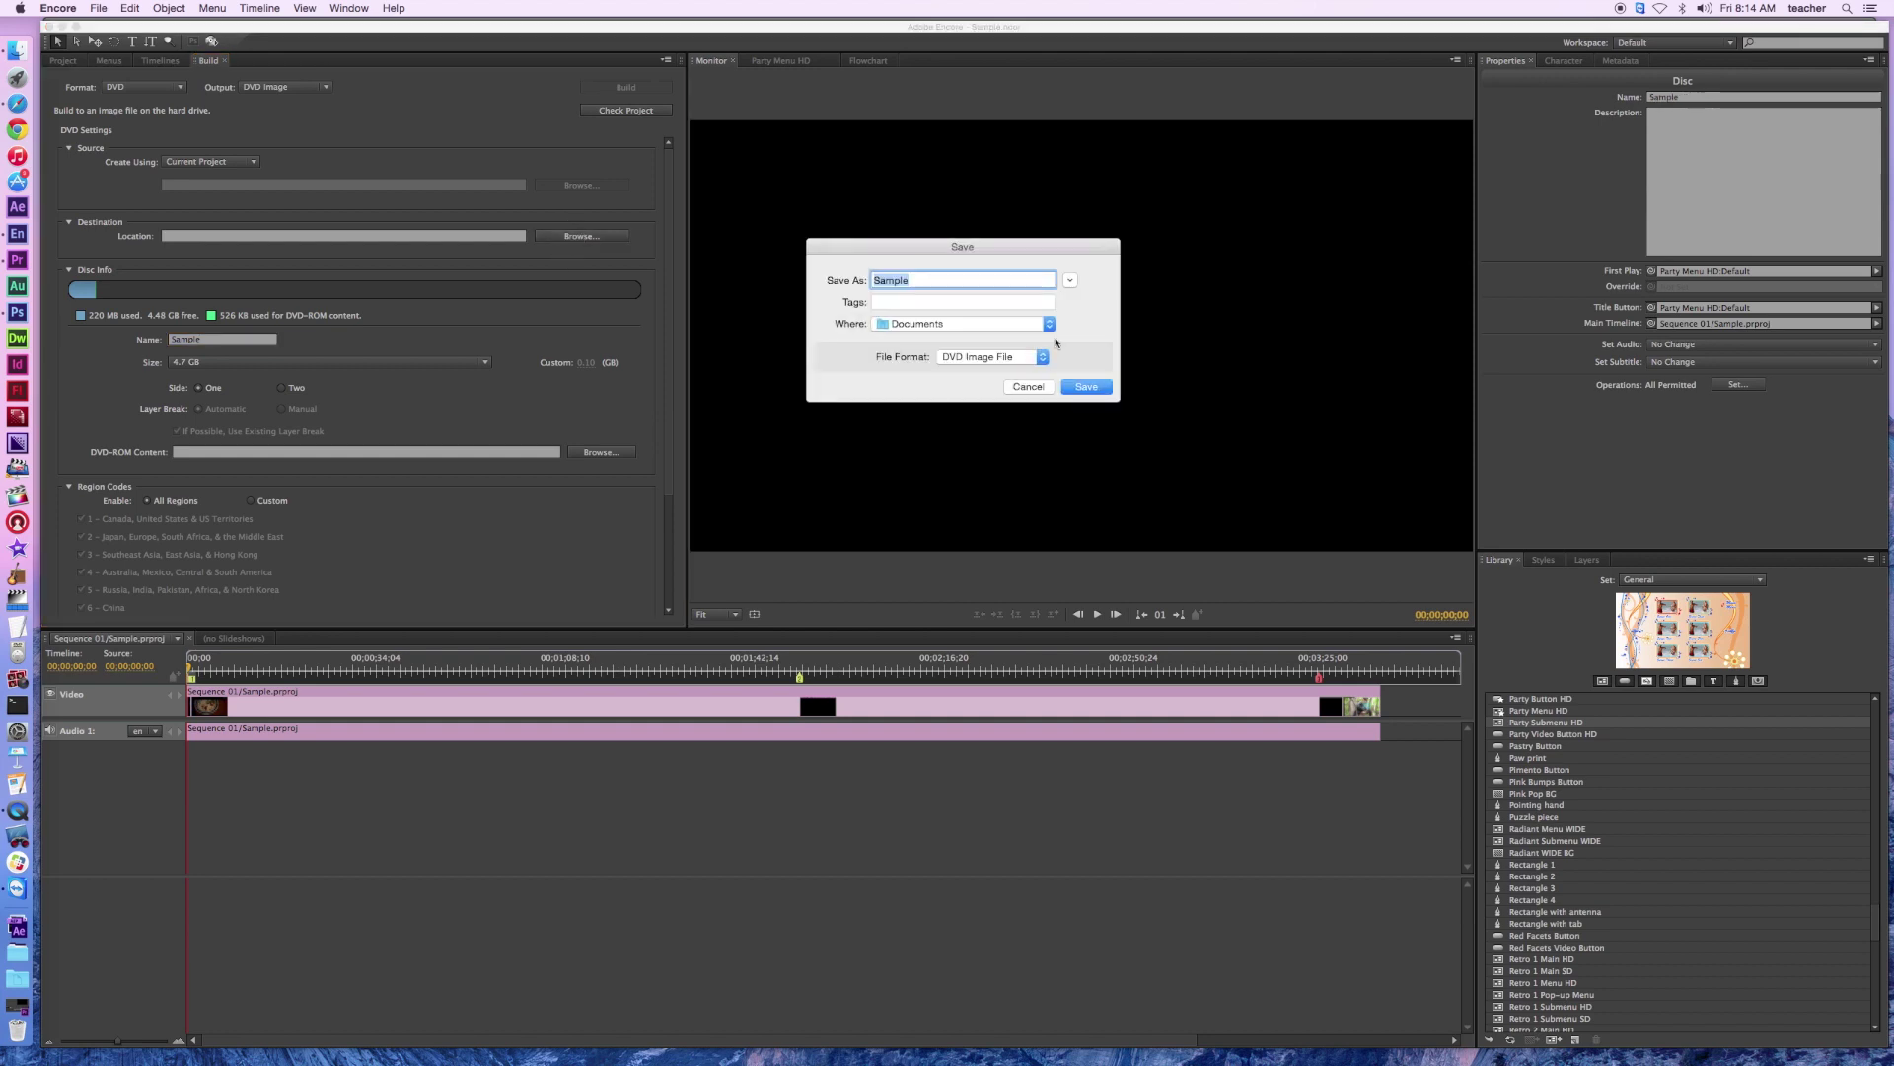
{"action": "left_click", "coordinate": [1048, 325]}
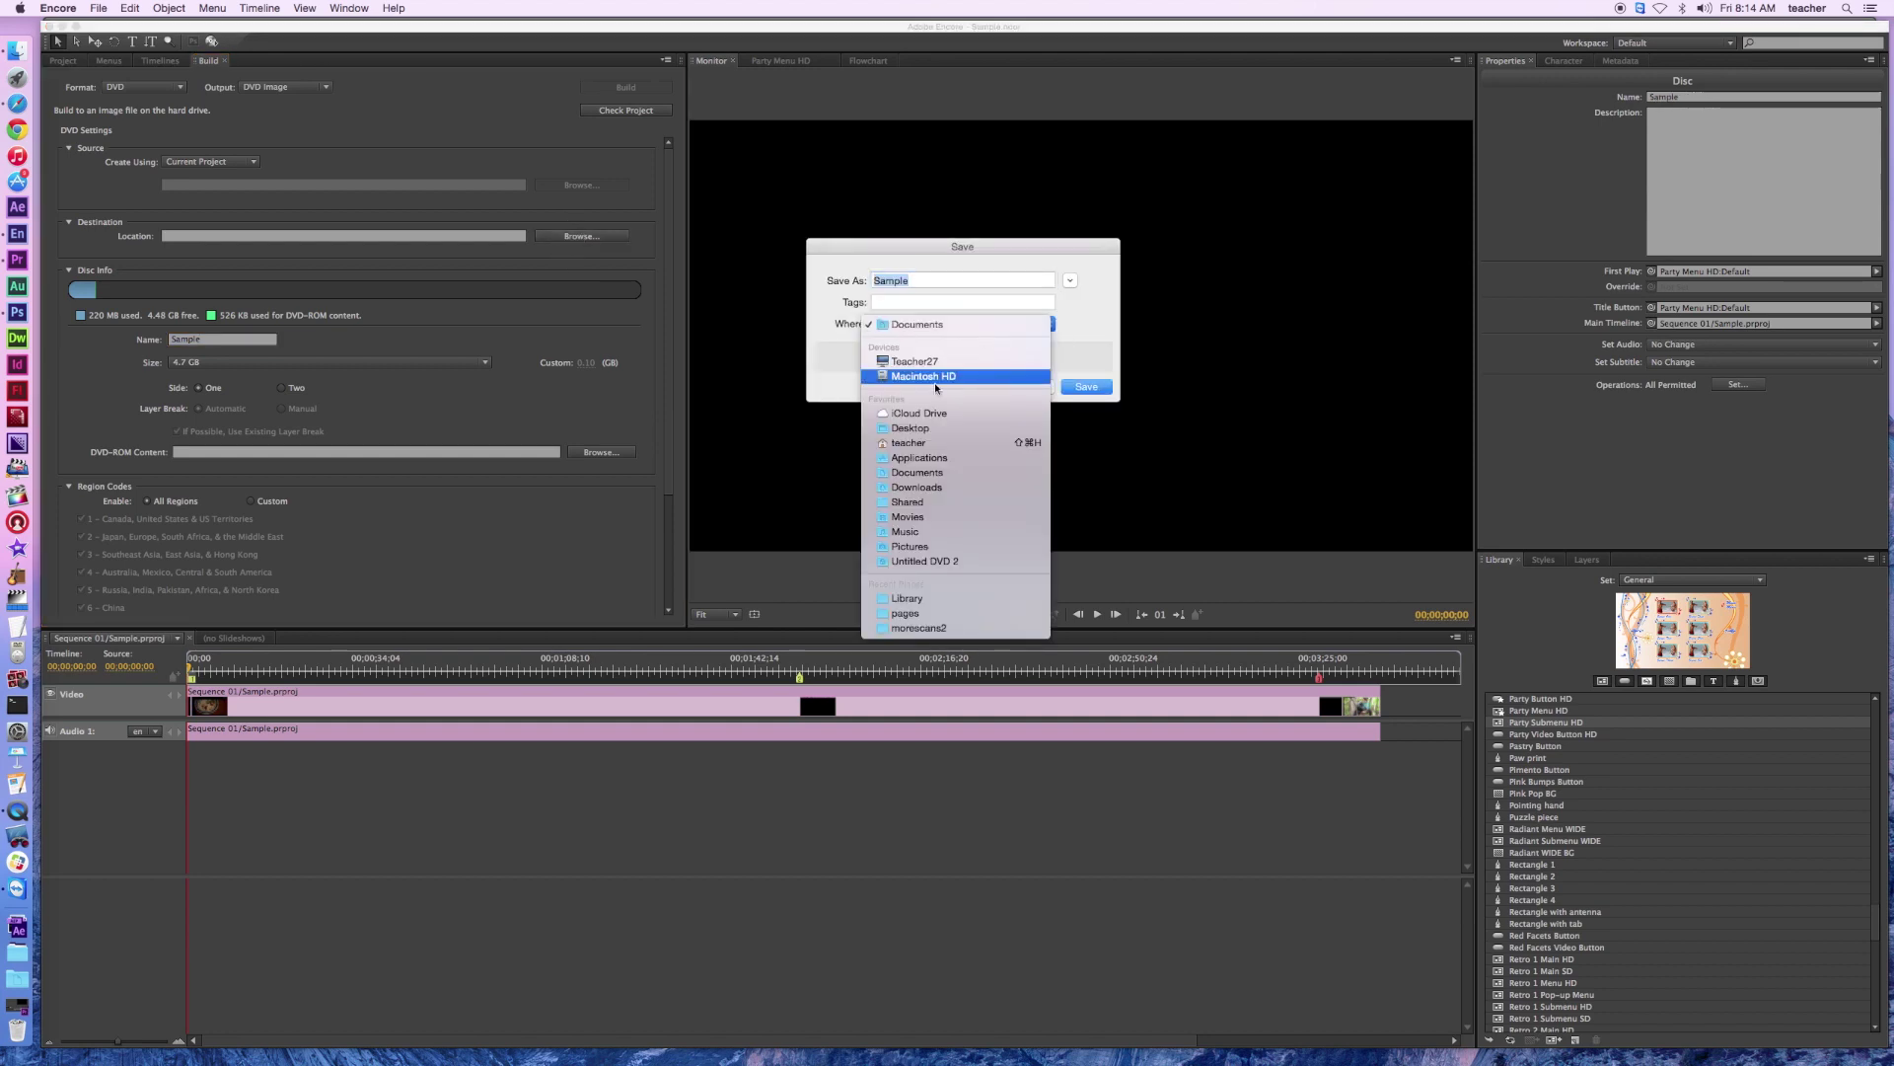
{"action": "left_click", "coordinate": [923, 430]}
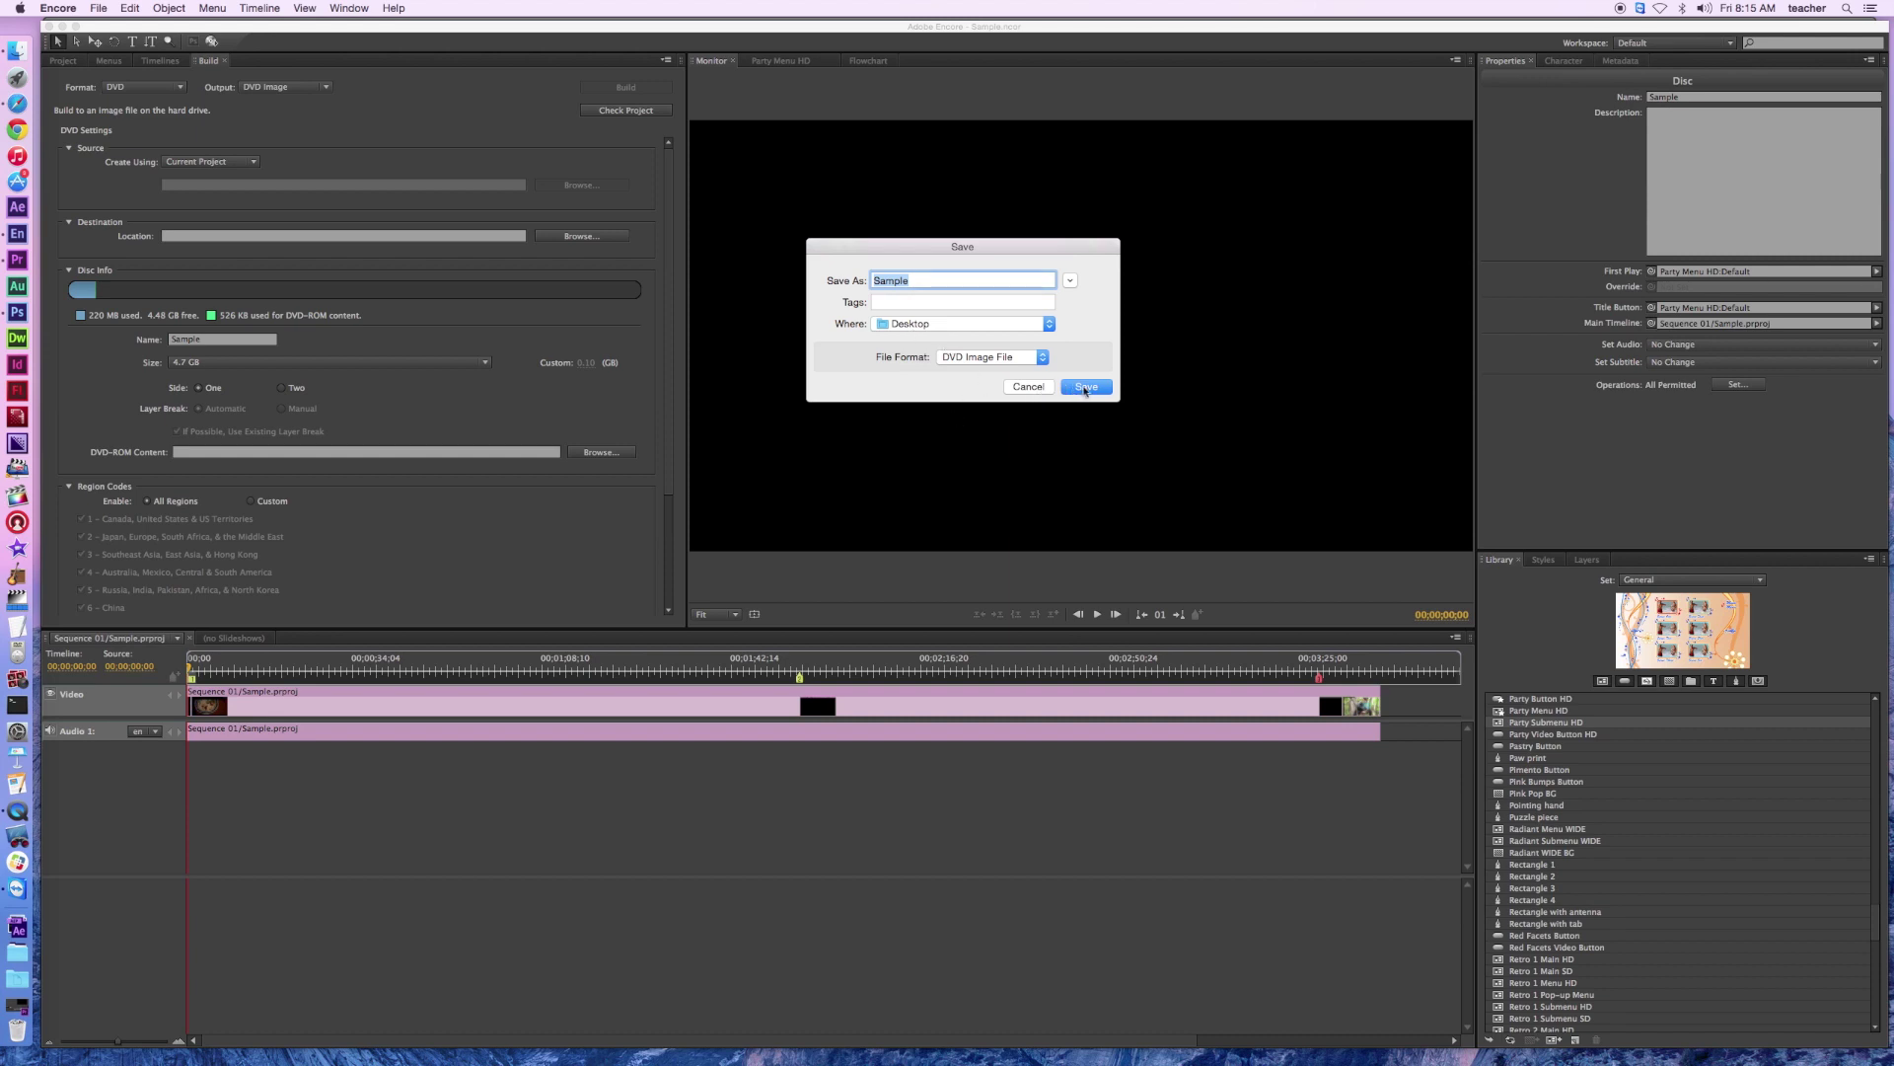
{"action": "left_click", "coordinate": [1085, 387]}
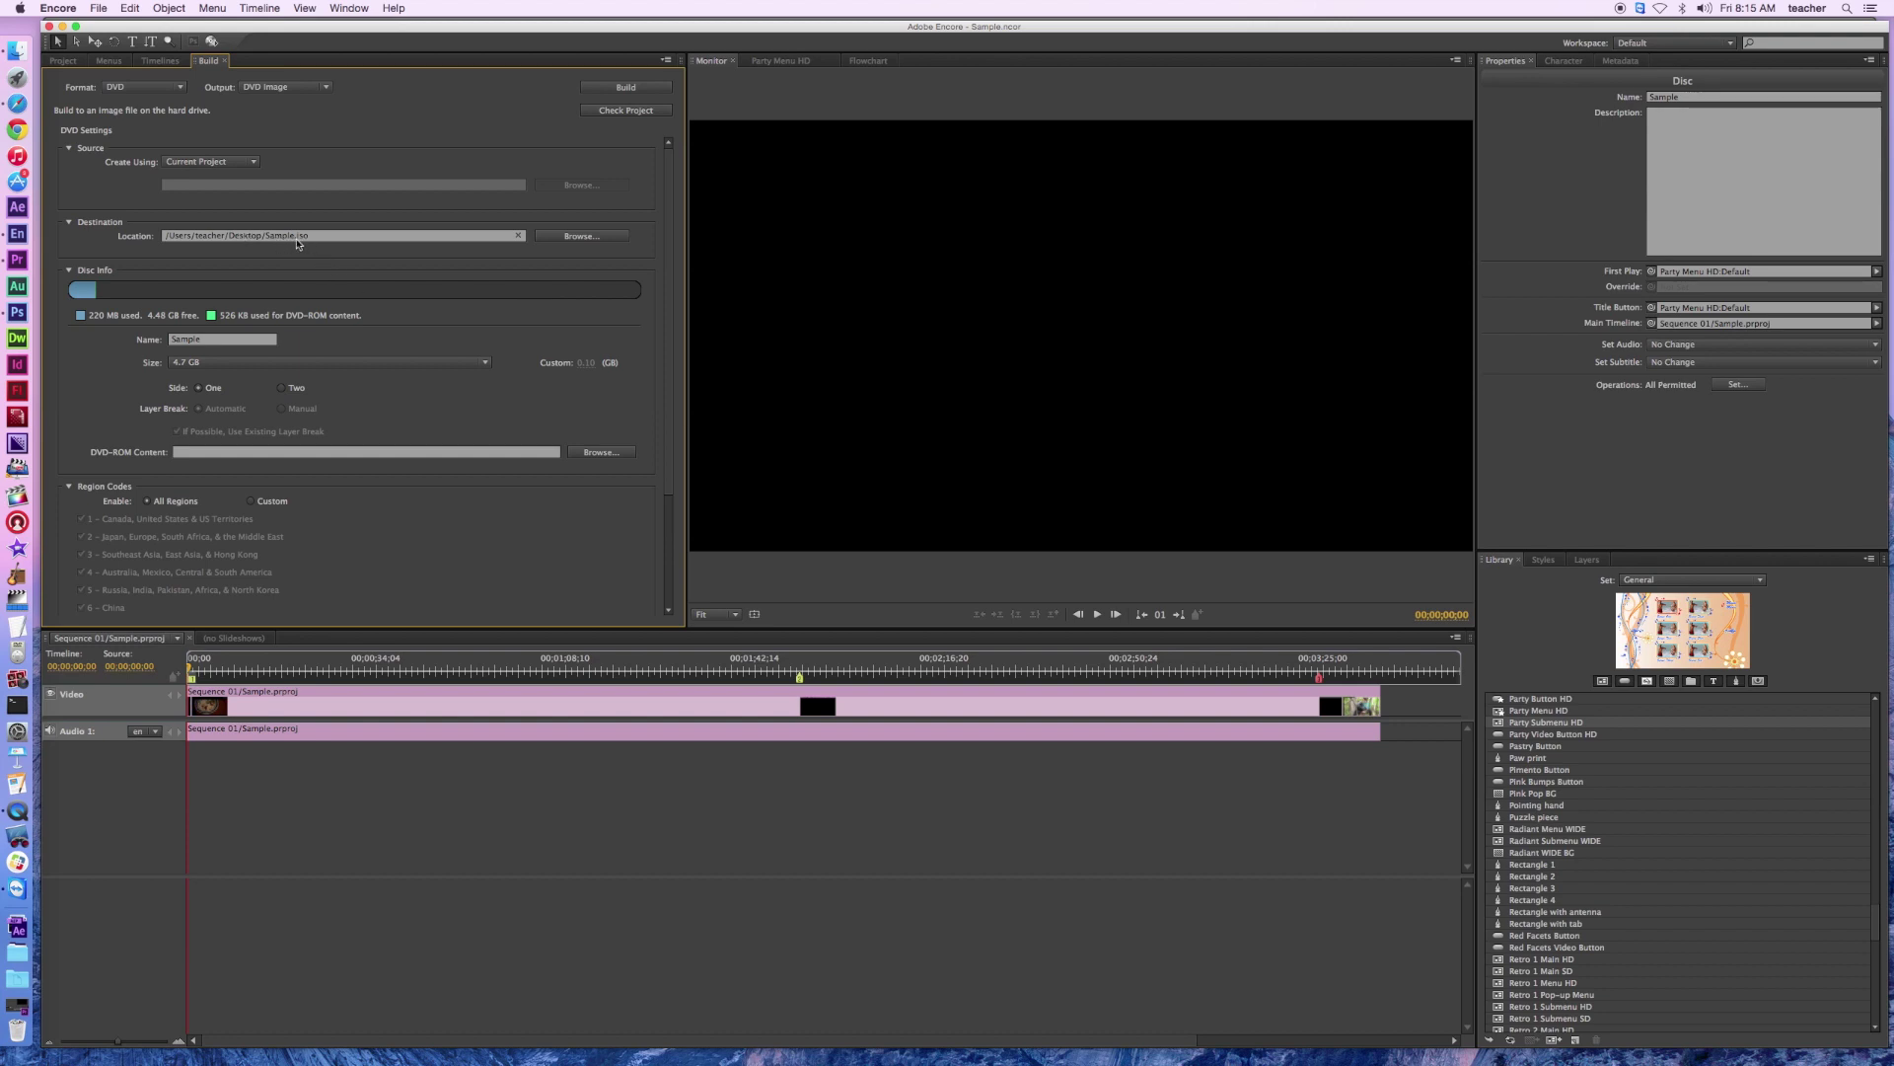
{"action": "left_click", "coordinate": [613, 91]}
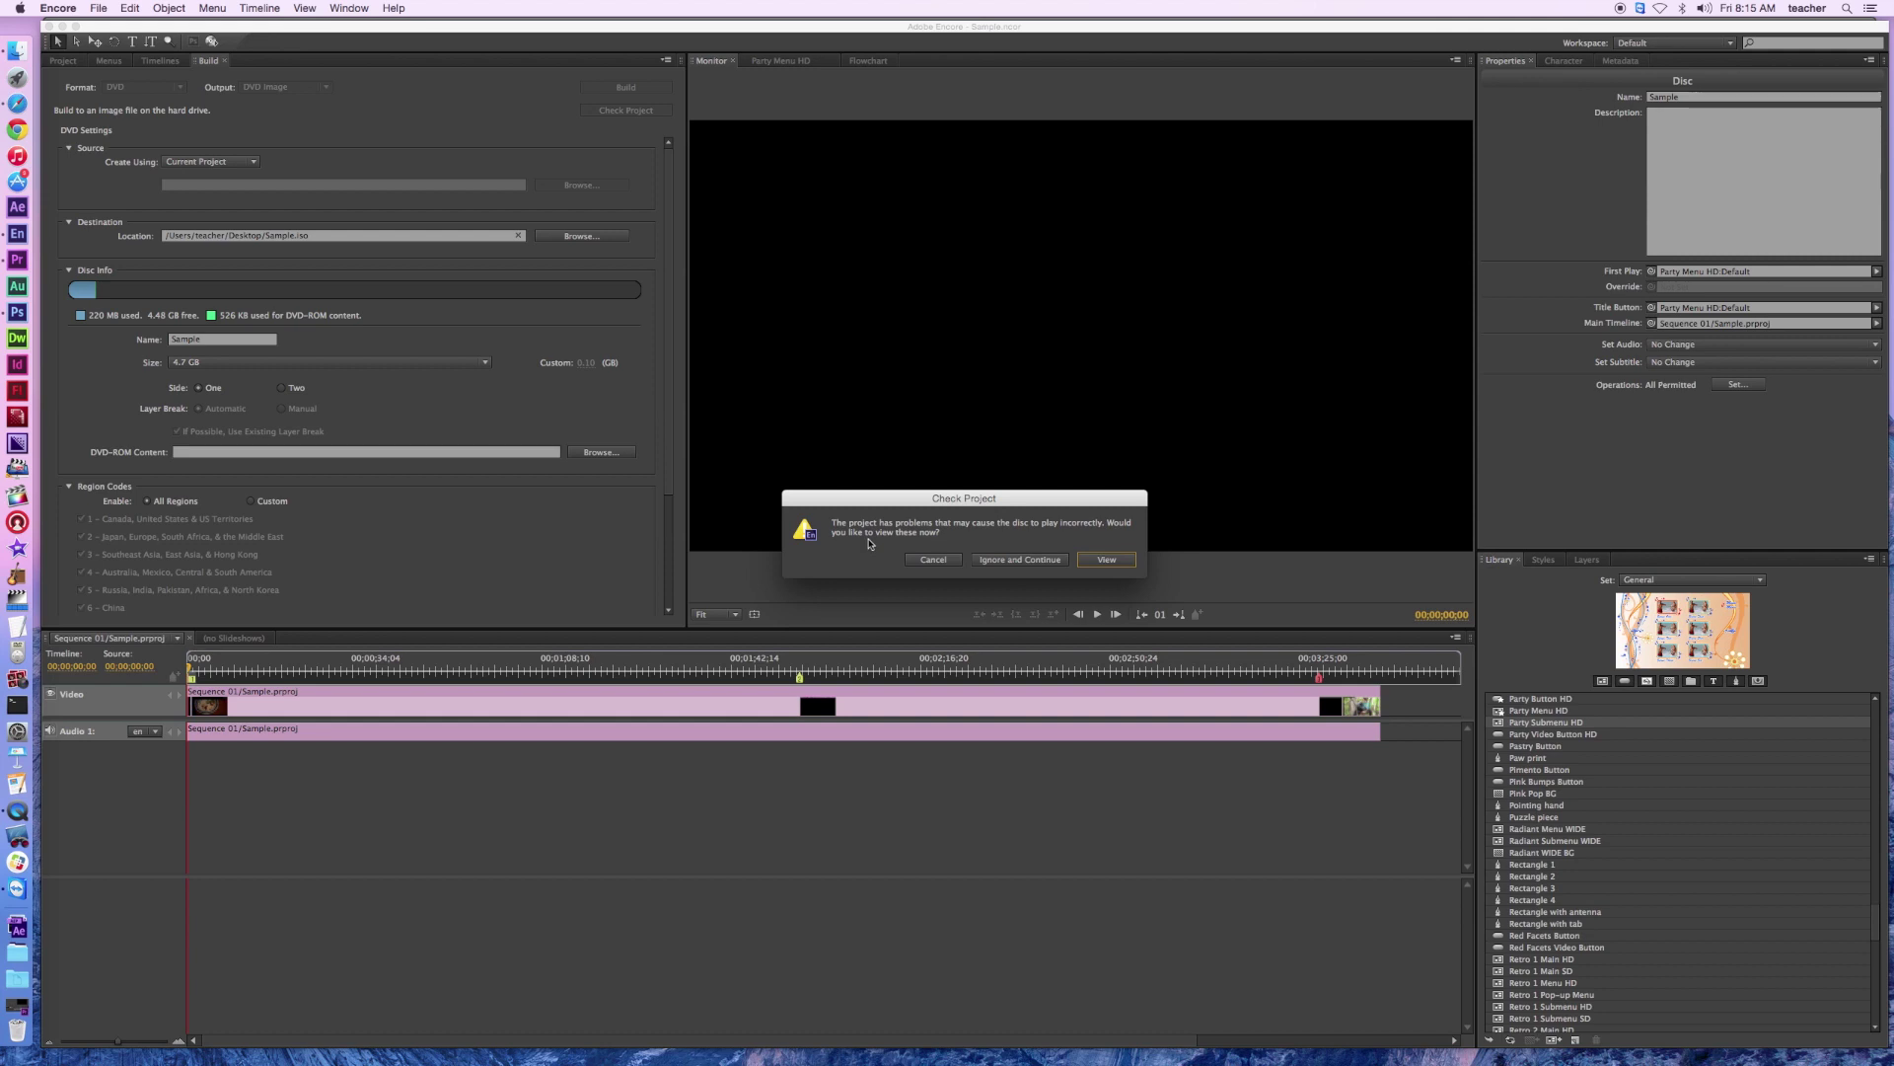
{"action": "left_click", "coordinate": [1005, 561]}
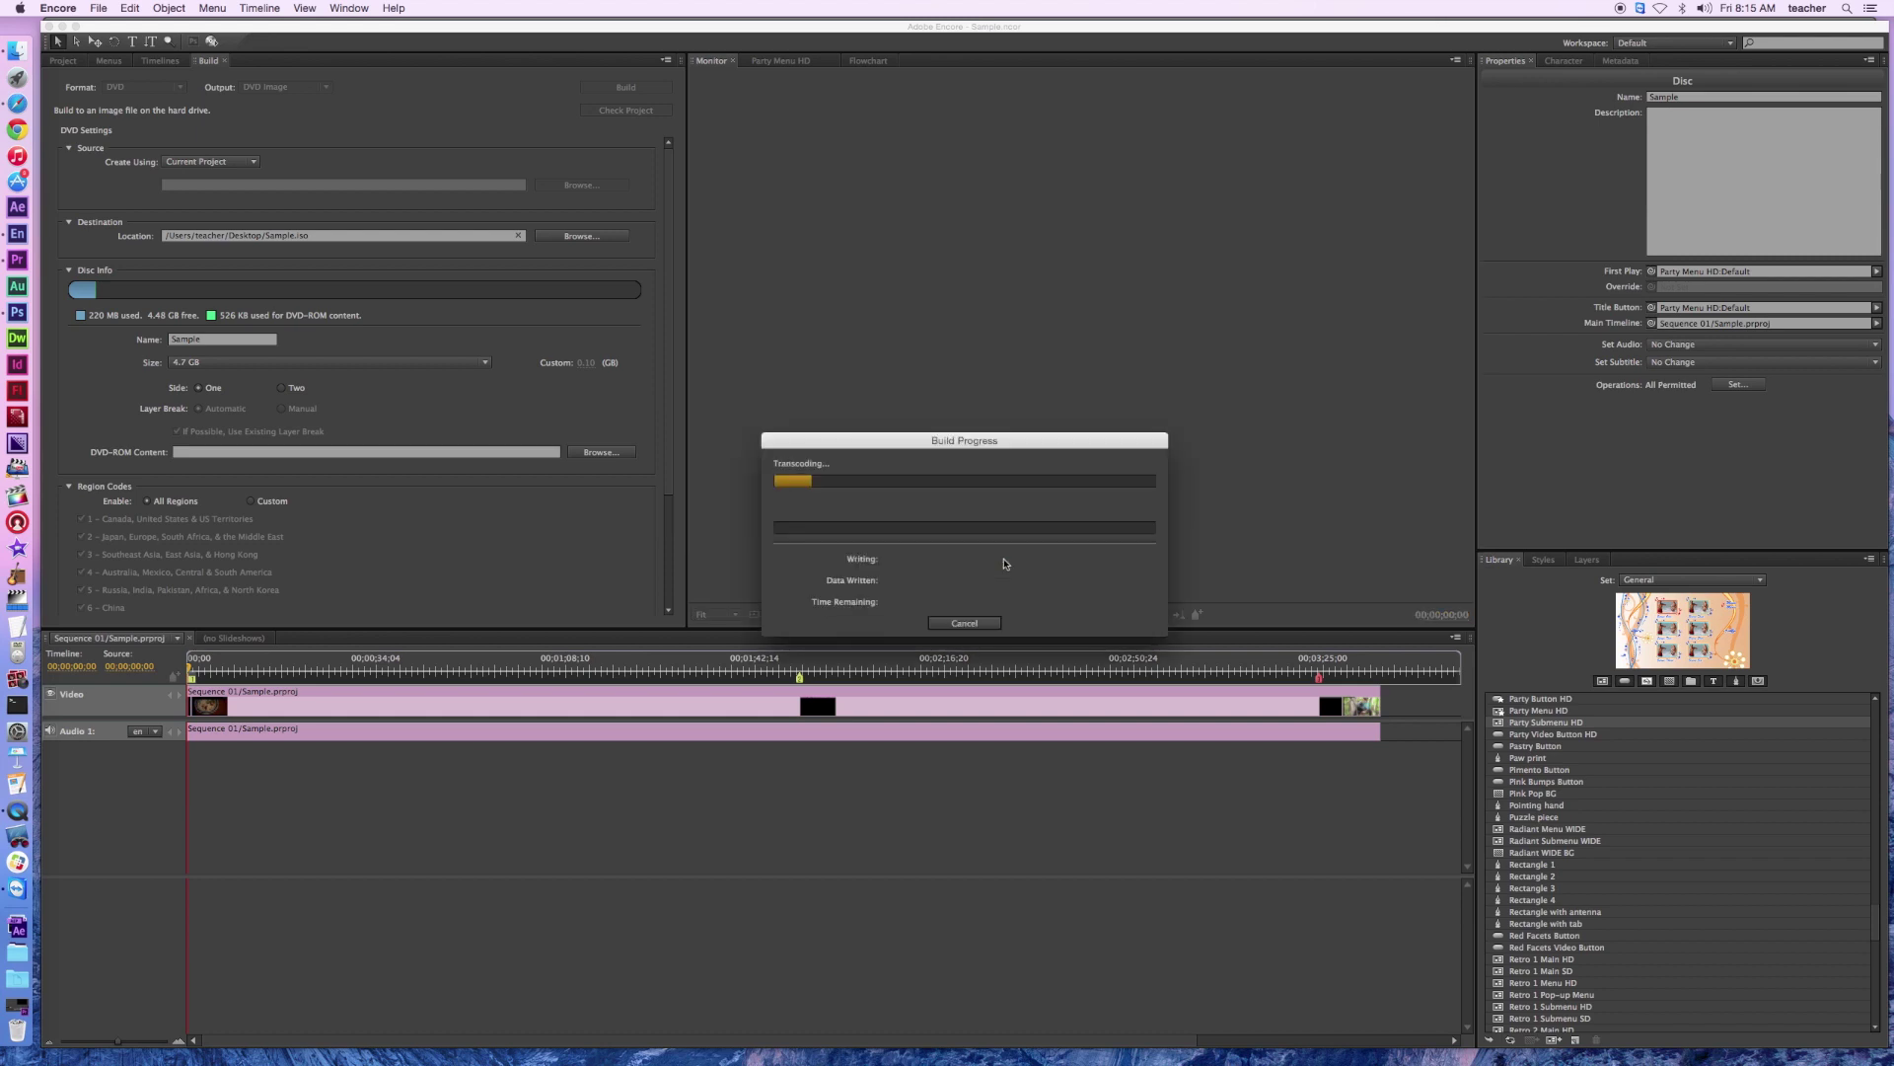